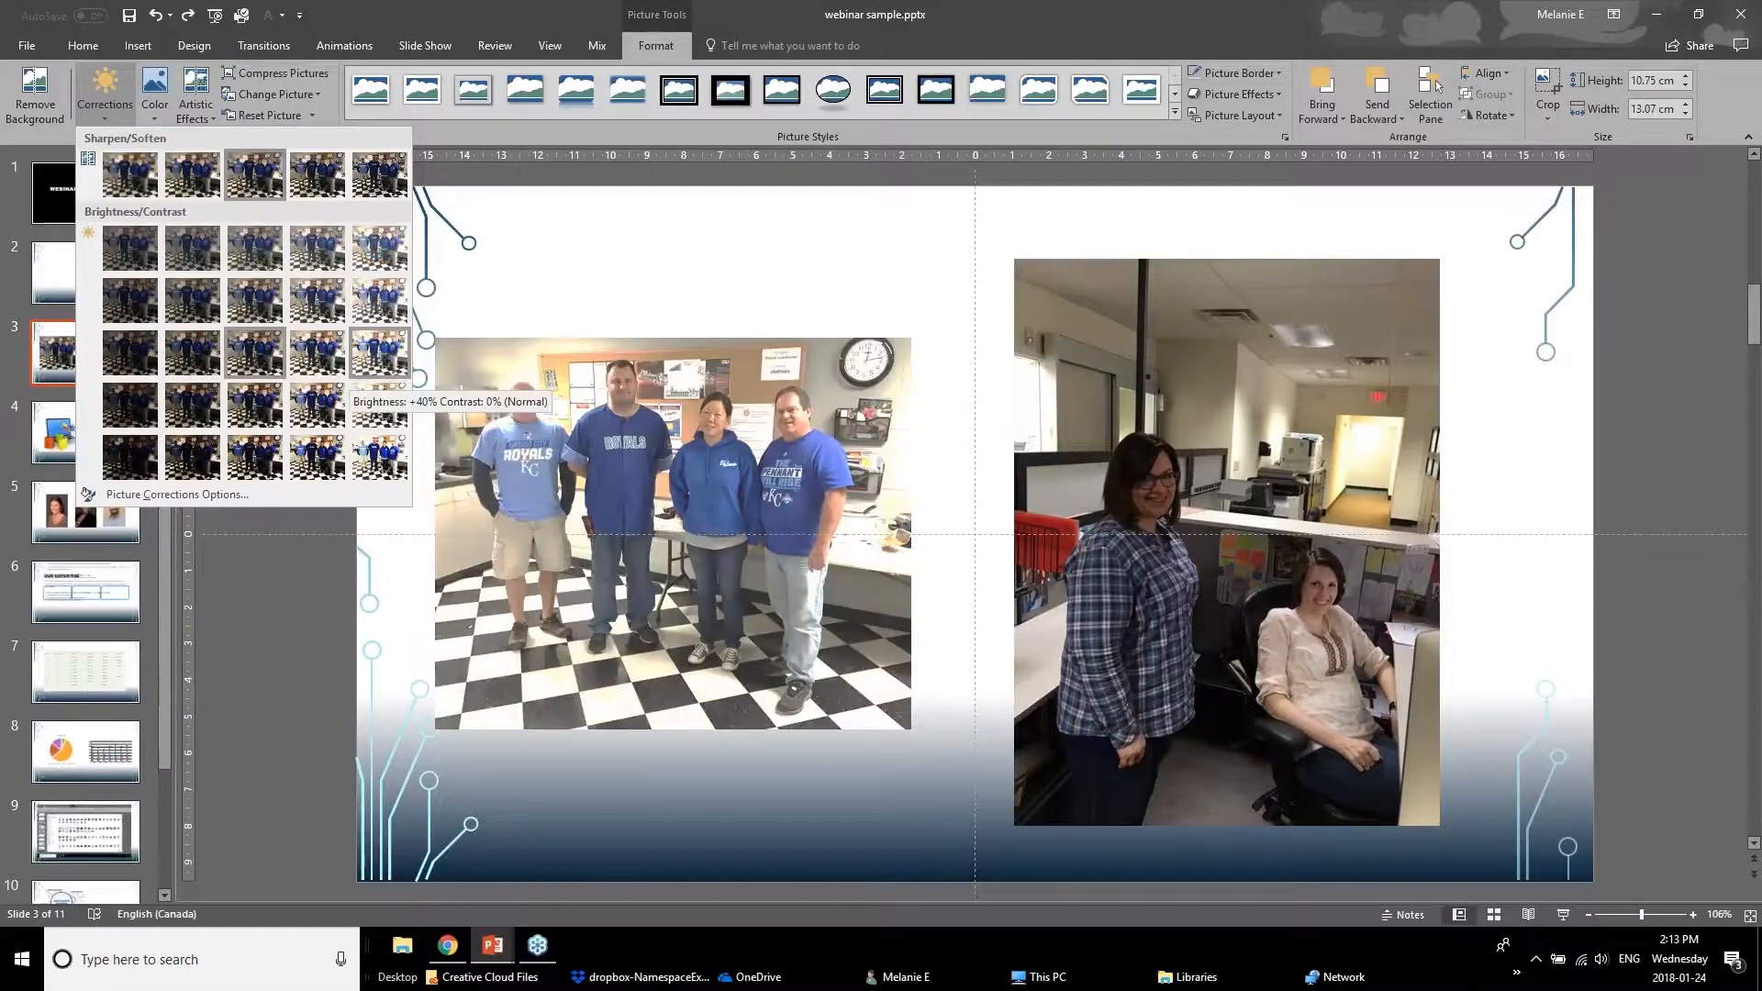
# Step: Apply the Brightness +40%, Contrast 0% (Normal) correction to the group photo and lower its color saturation with the second-lowest preset
pyautogui.click(380, 358)
pyautogui.click(332, 609)
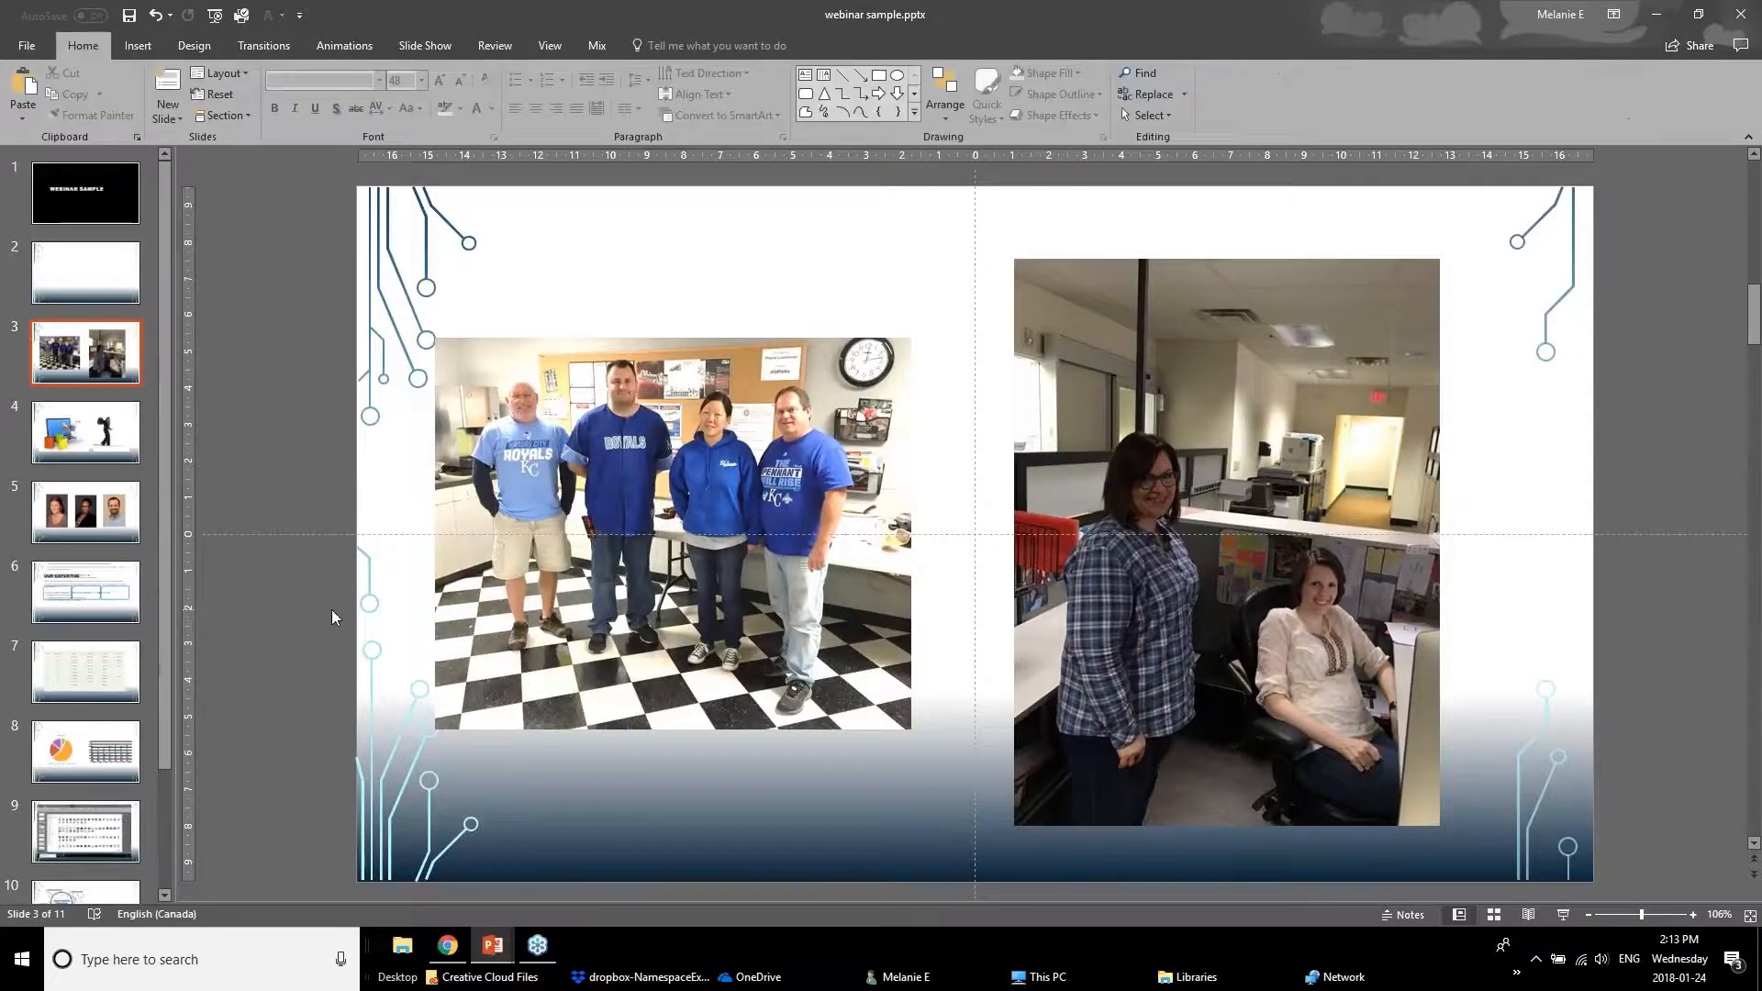
pyautogui.click(511, 425)
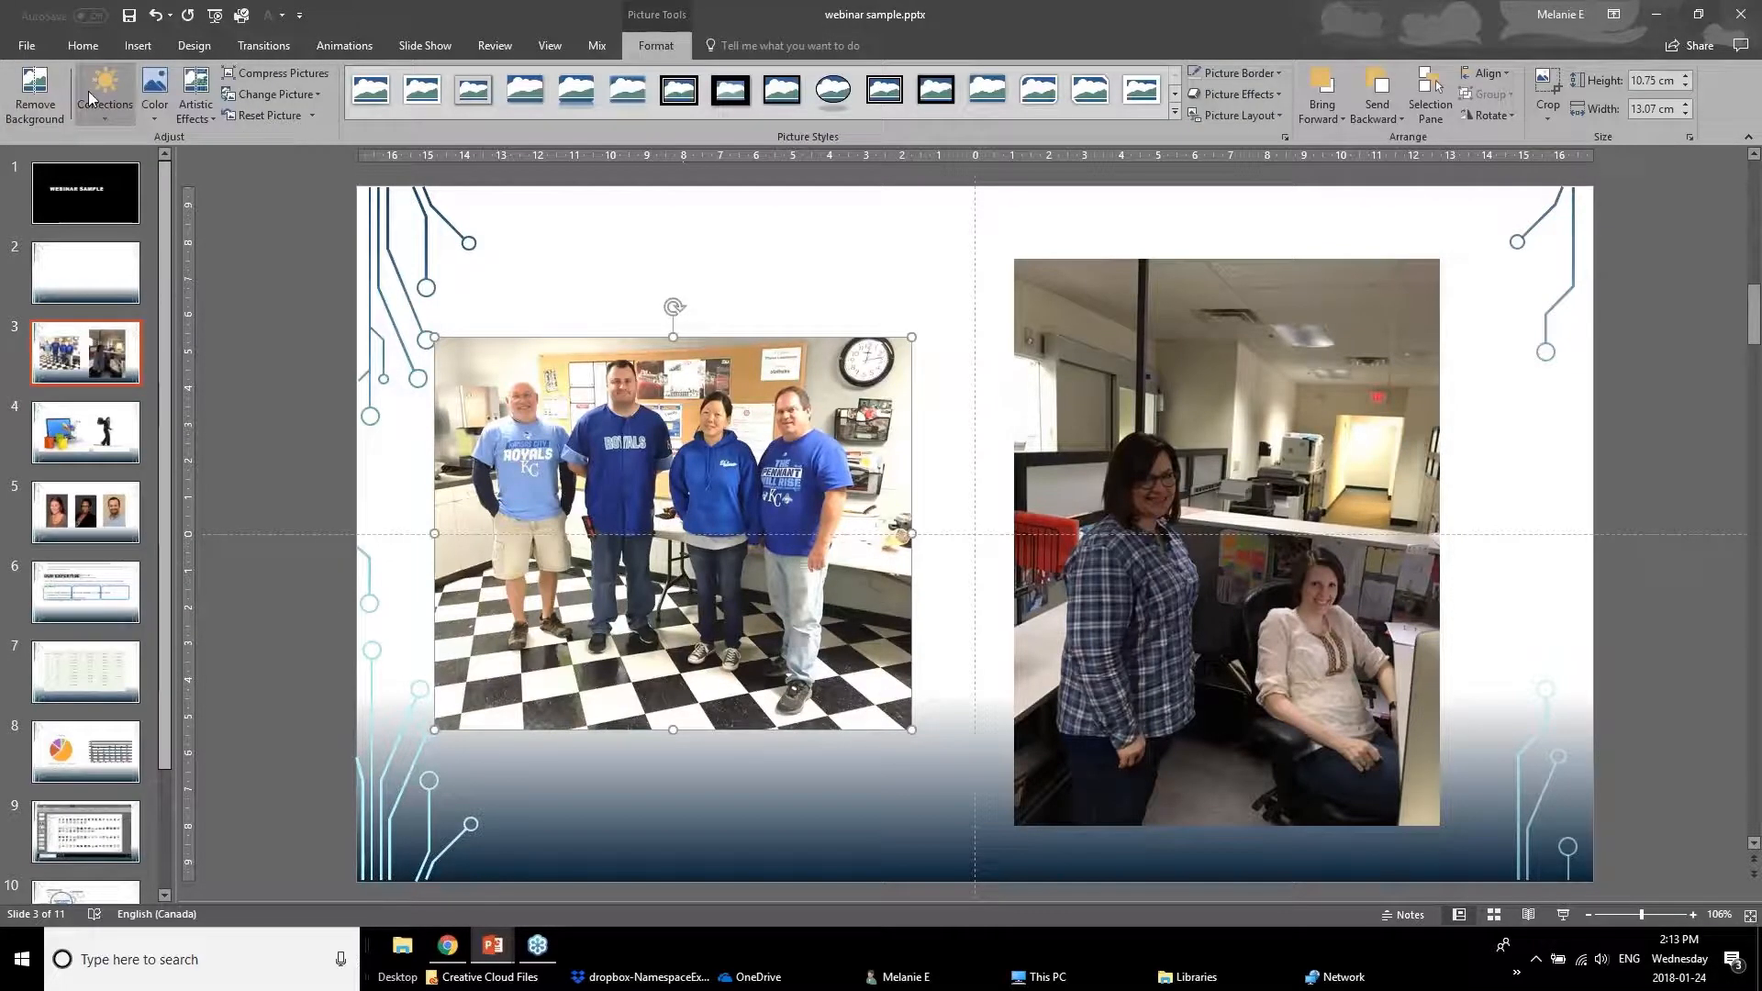
pyautogui.click(152, 94)
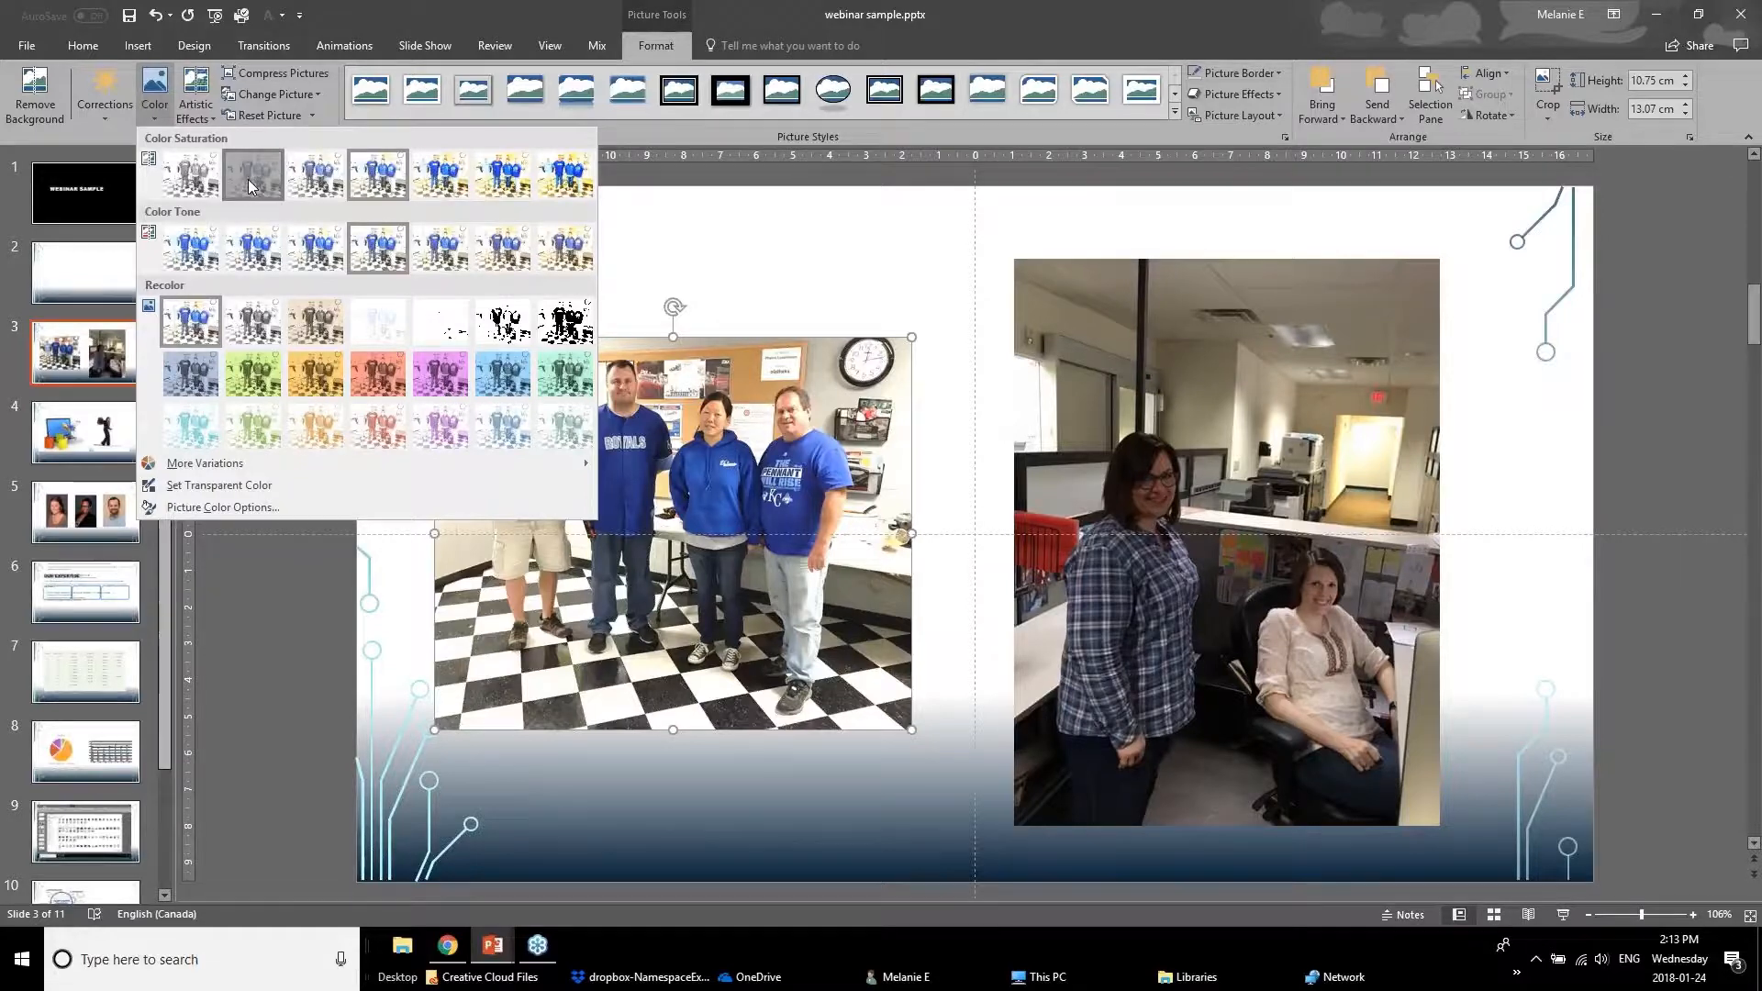
pyautogui.press('Escape')
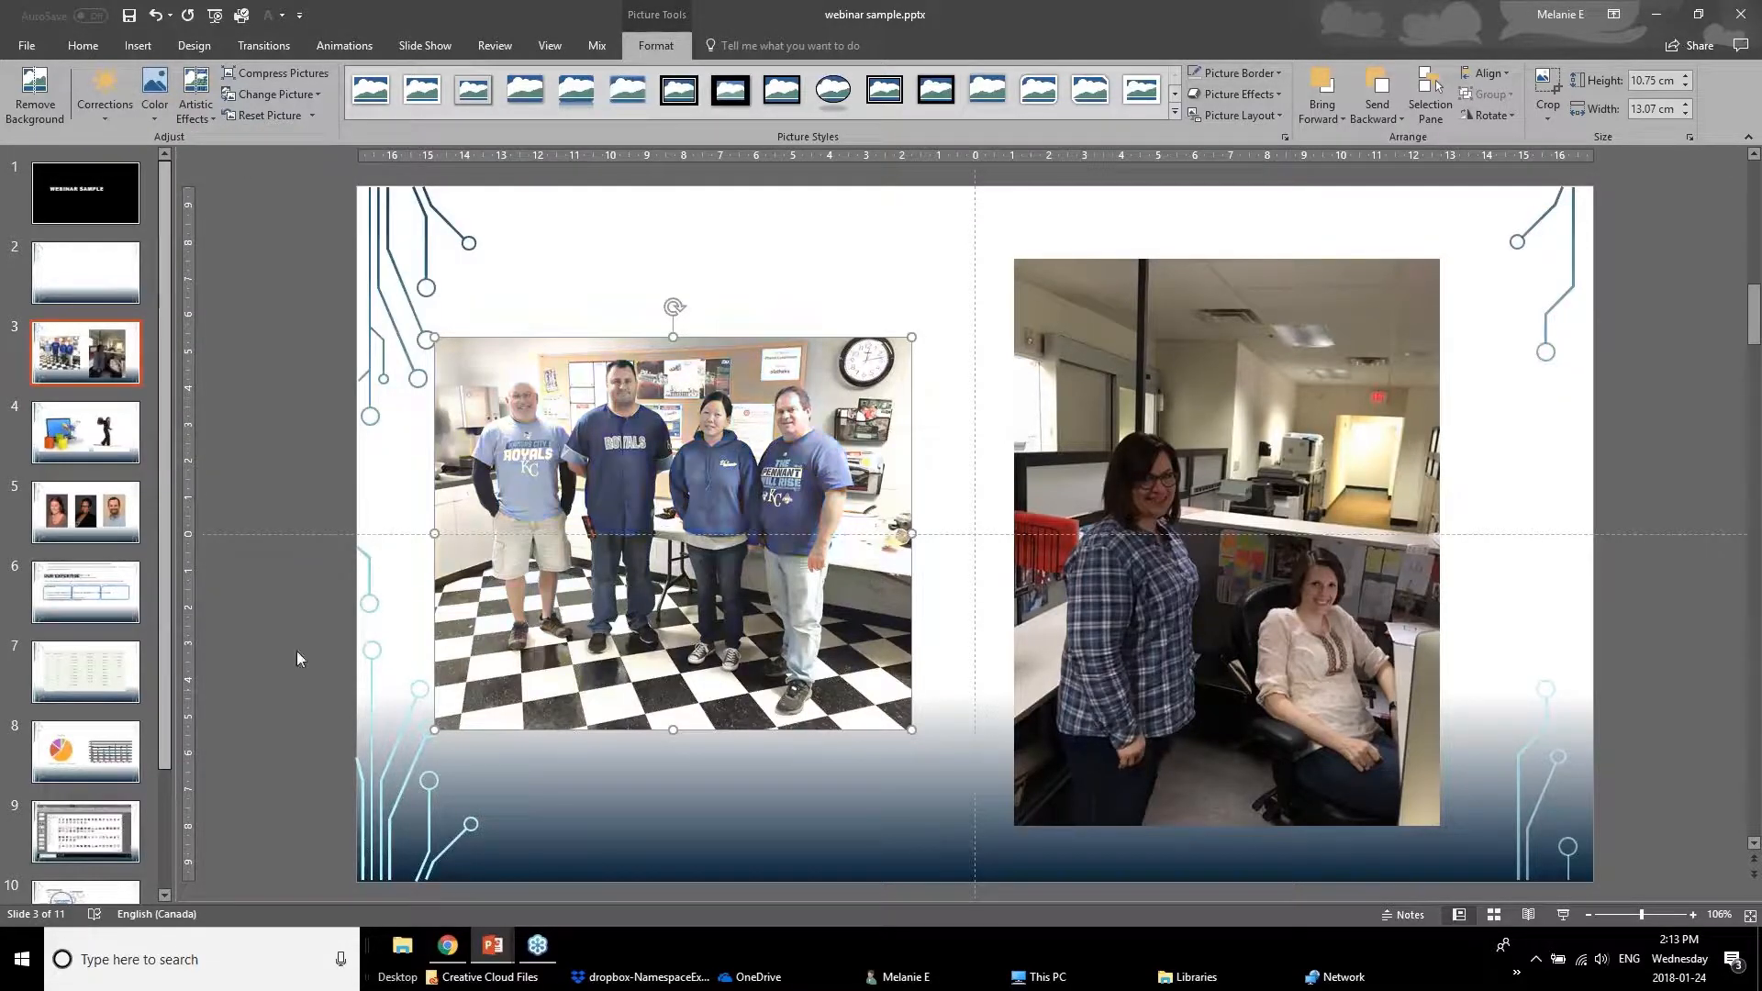
pyautogui.click(296, 652)
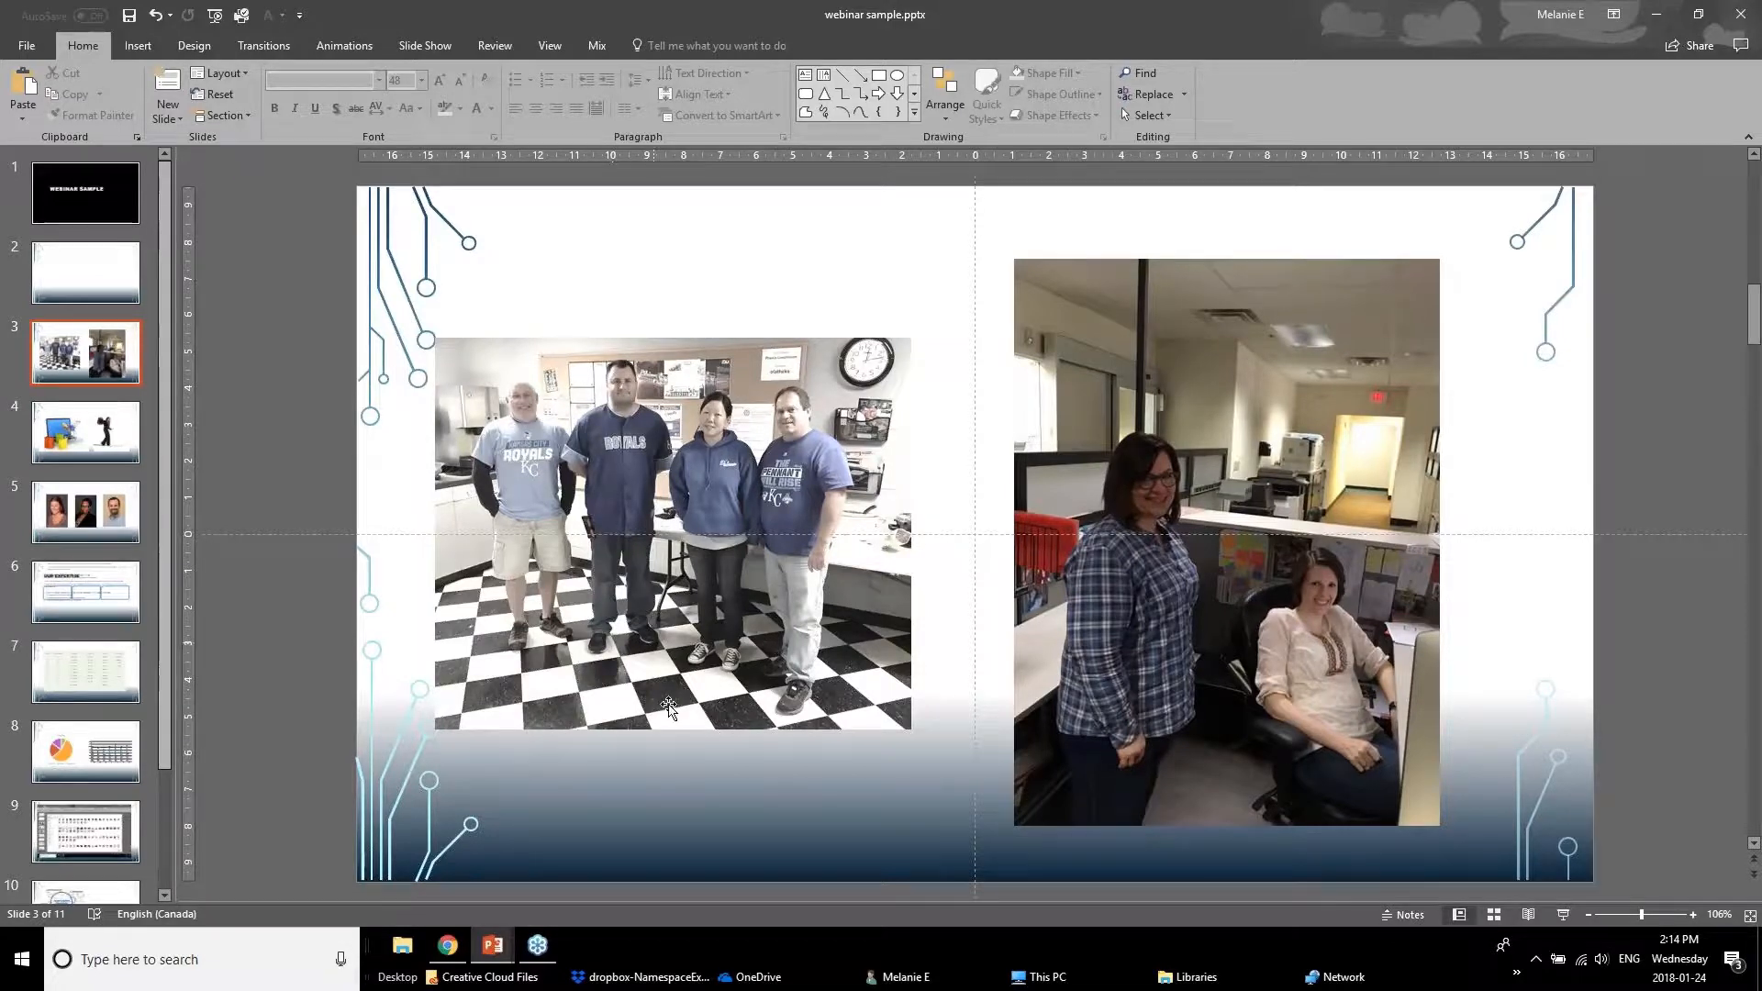
# Step: Brighten the office photo of the two women with a normal-contrast correction preset
pyautogui.click(1239, 524)
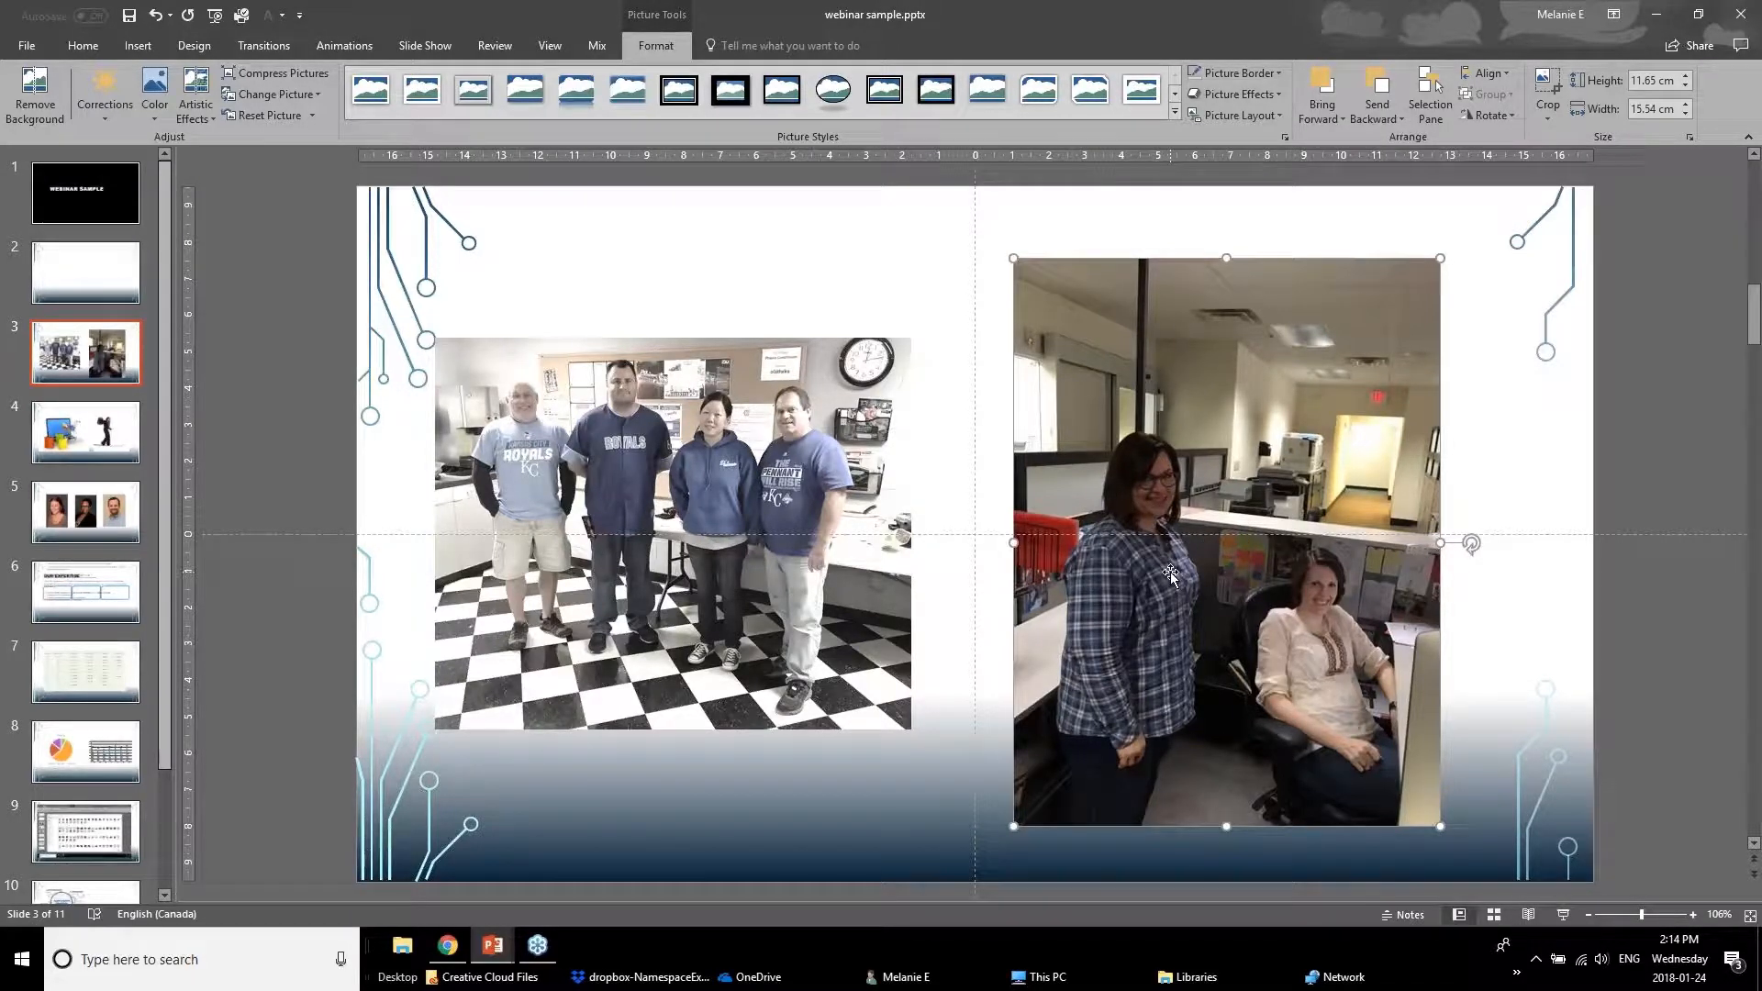
pyautogui.click(85, 114)
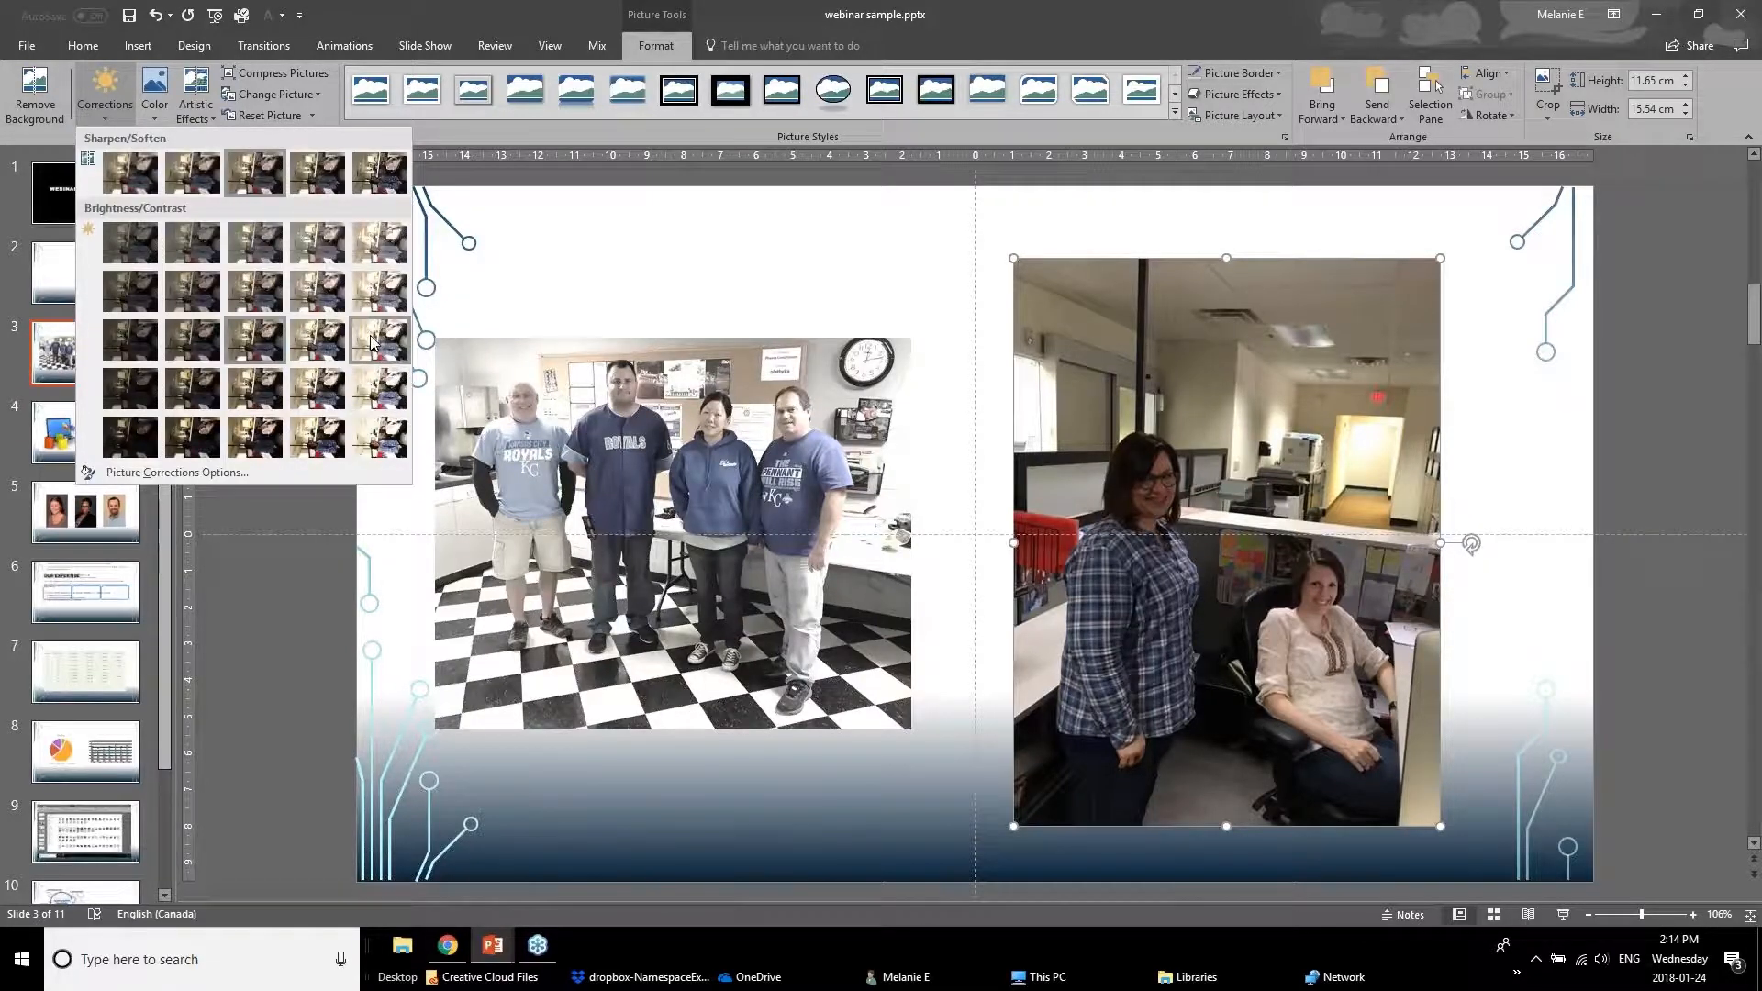
pyautogui.click(313, 339)
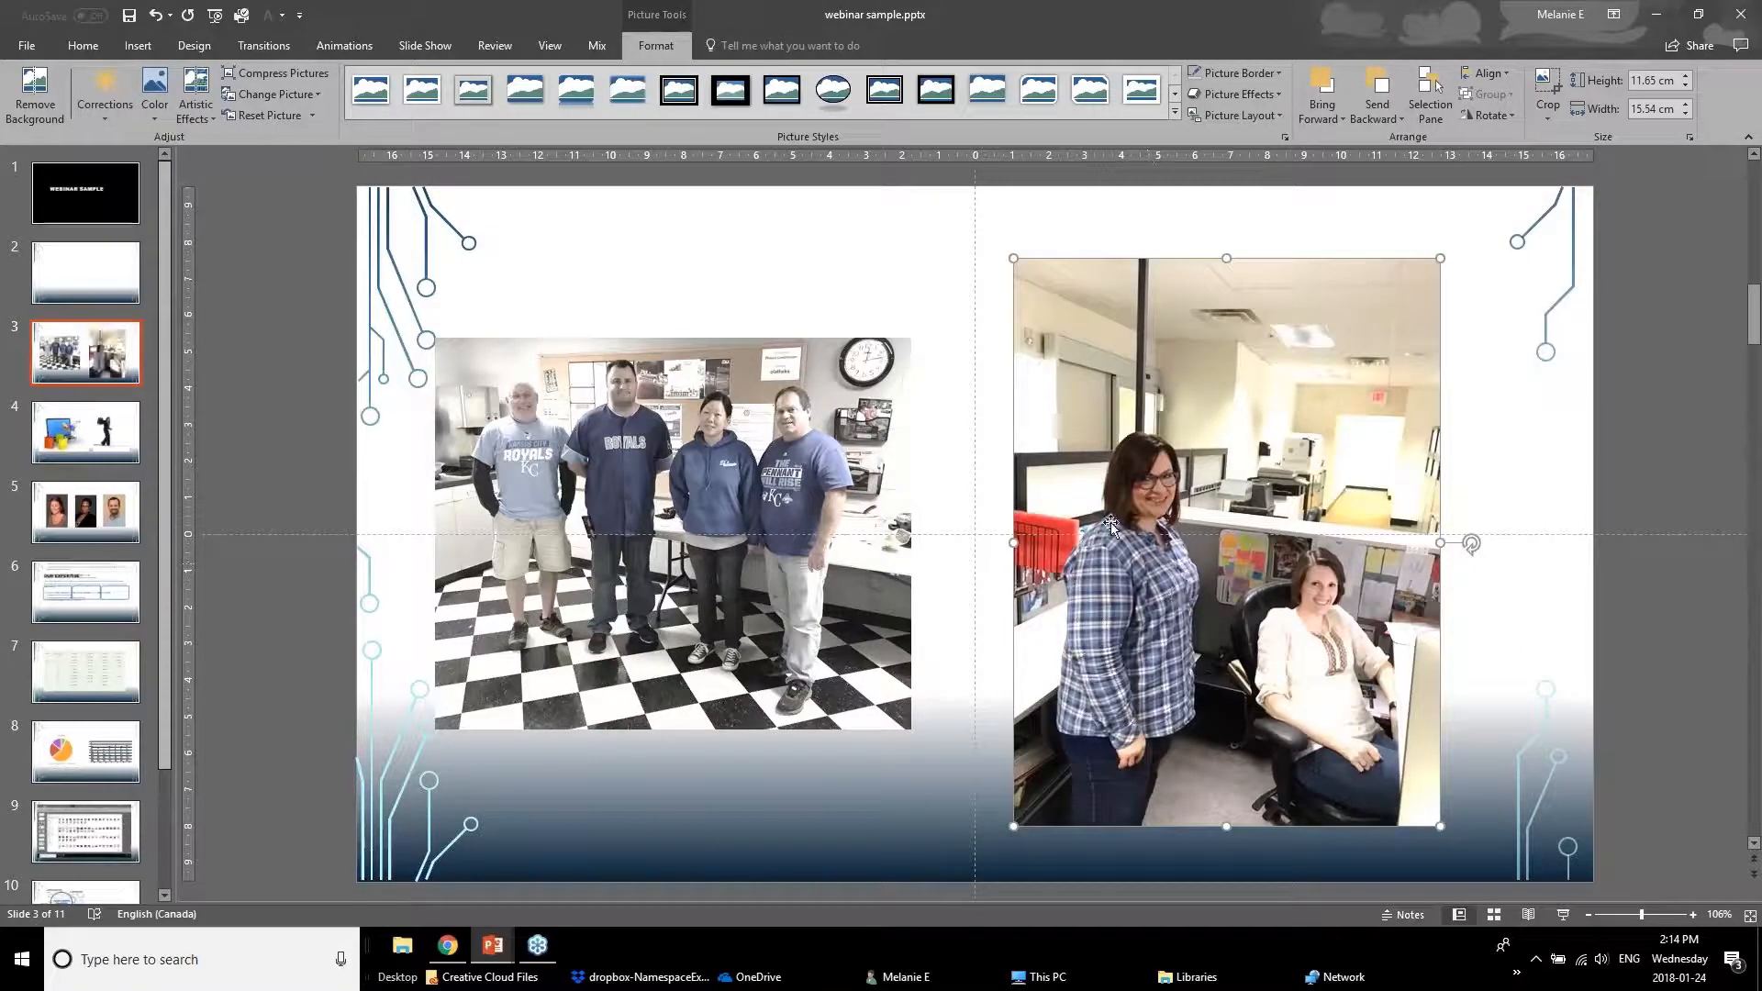
# Step: Crop the top, bottom and left side of the two women's photo to about 10 by 7.9 cm around them
pyautogui.click(1549, 84)
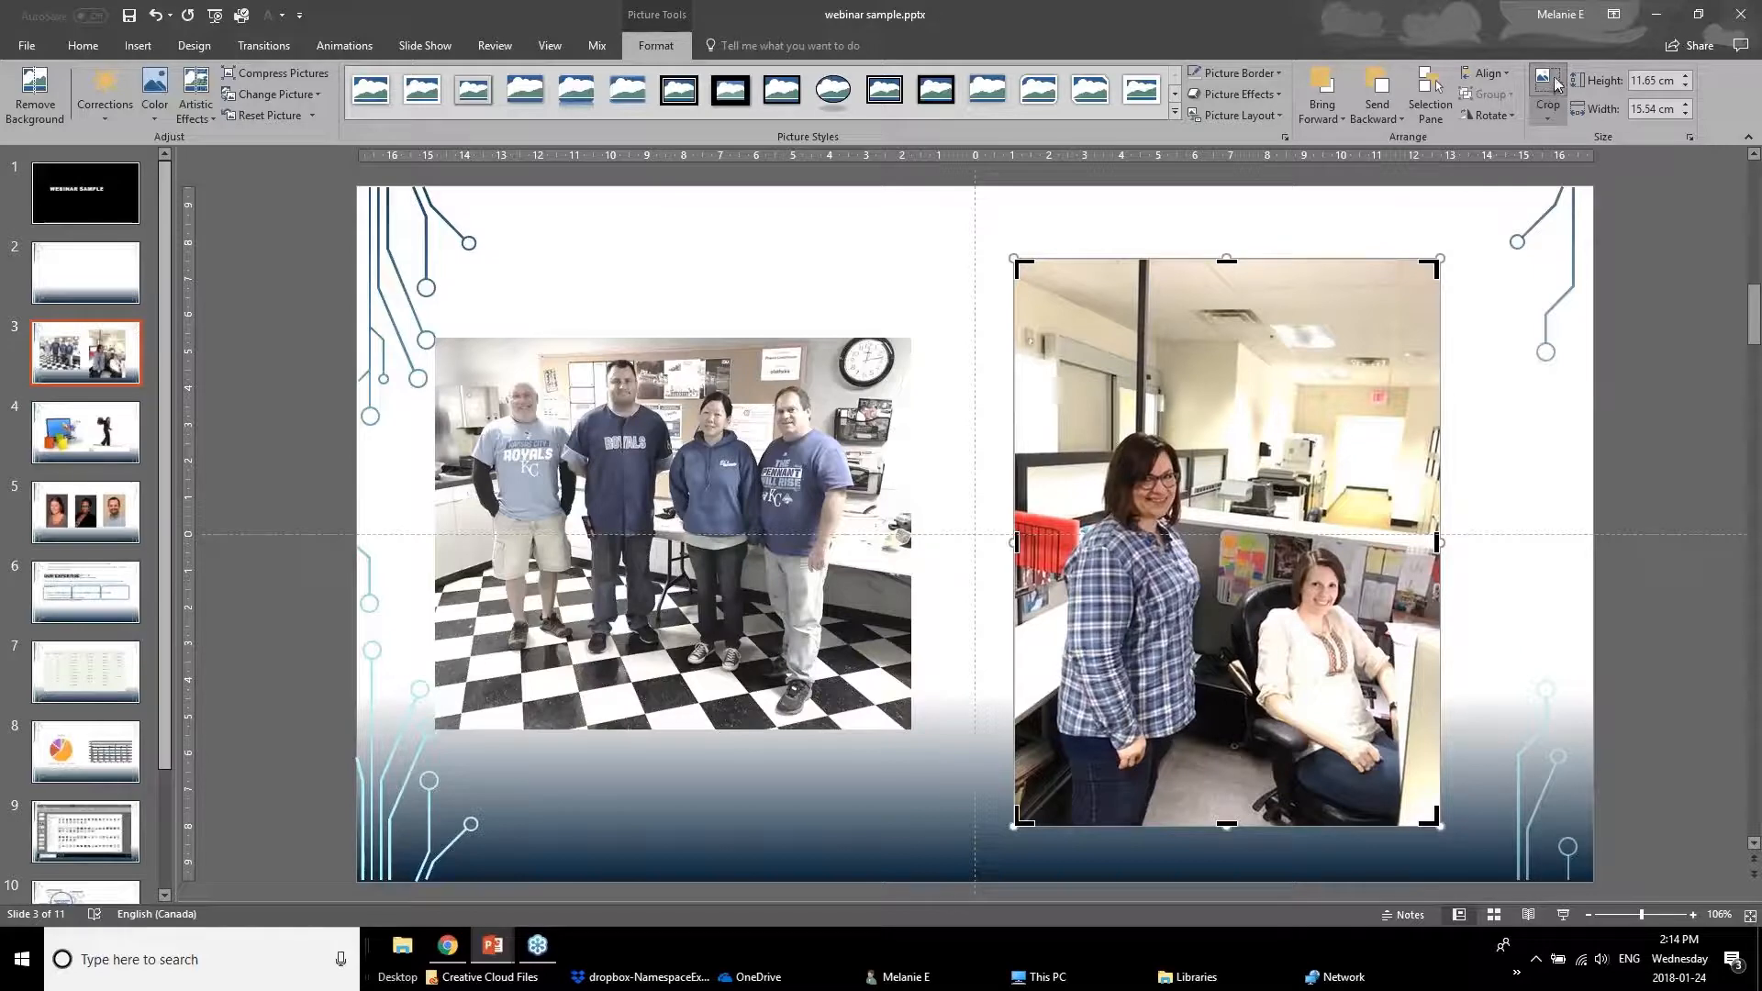
pyautogui.moveTo(1227, 260); pyautogui.dragTo(1242, 425)
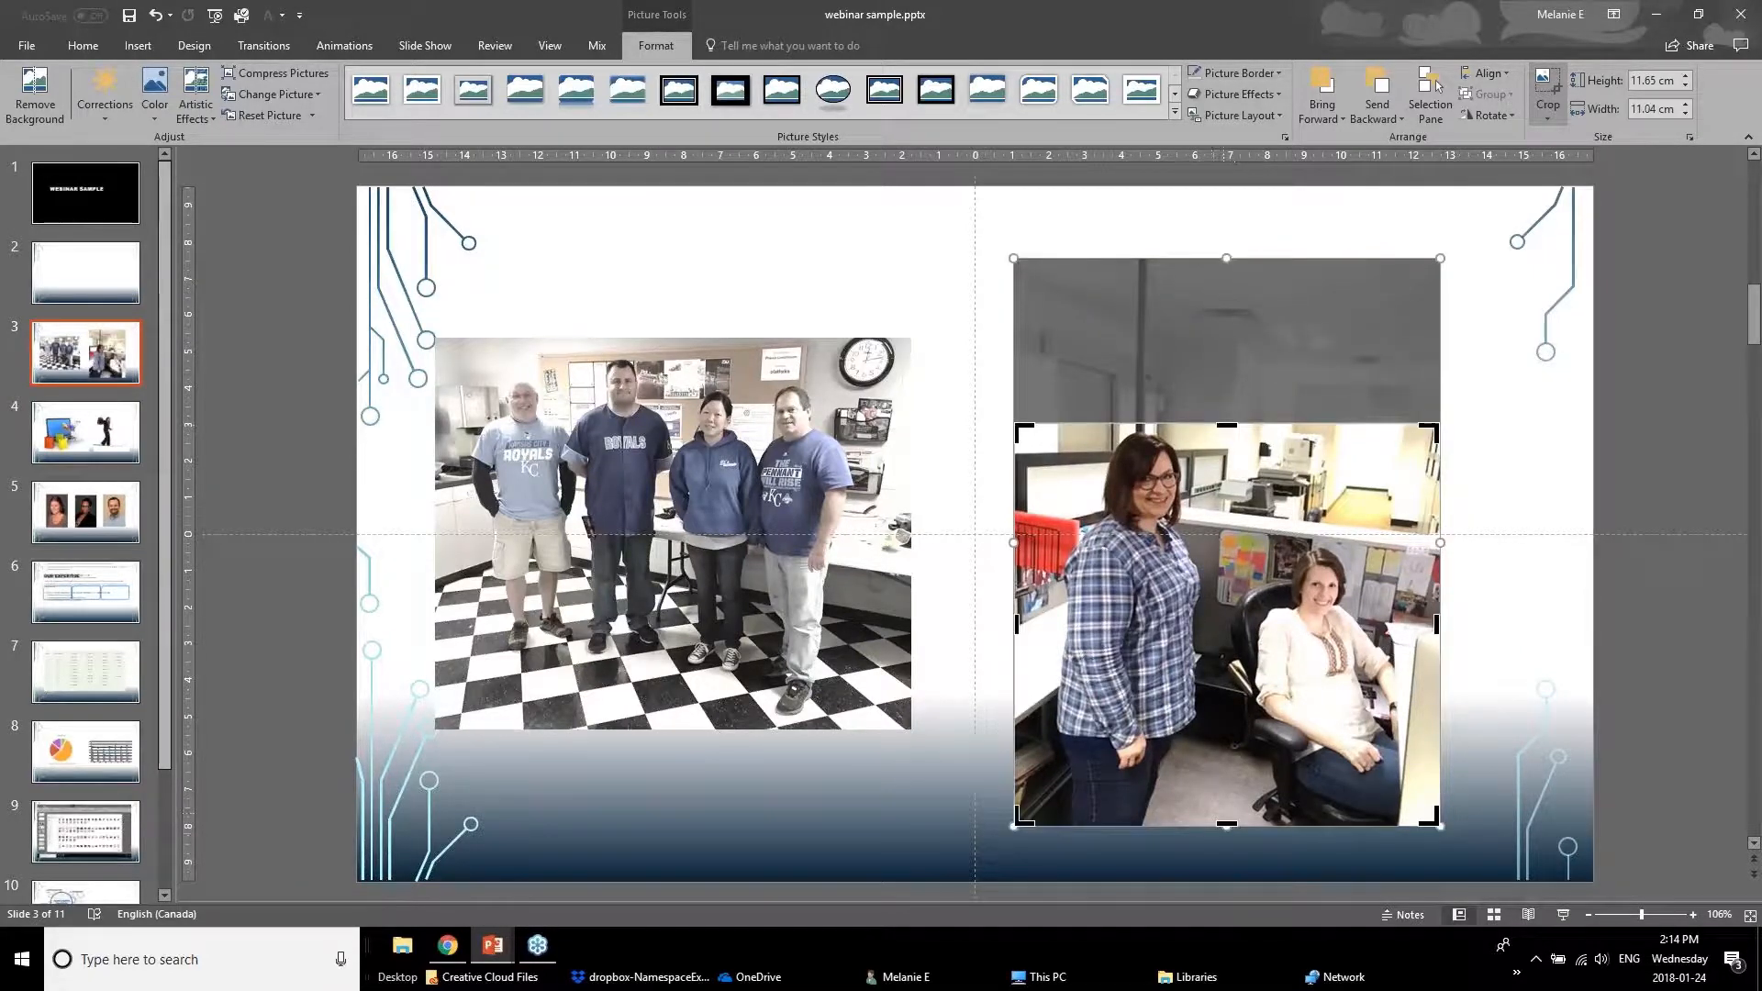
pyautogui.moveTo(1227, 824); pyautogui.dragTo(1259, 713)
pyautogui.moveTo(1016, 564); pyautogui.dragTo(1078, 565)
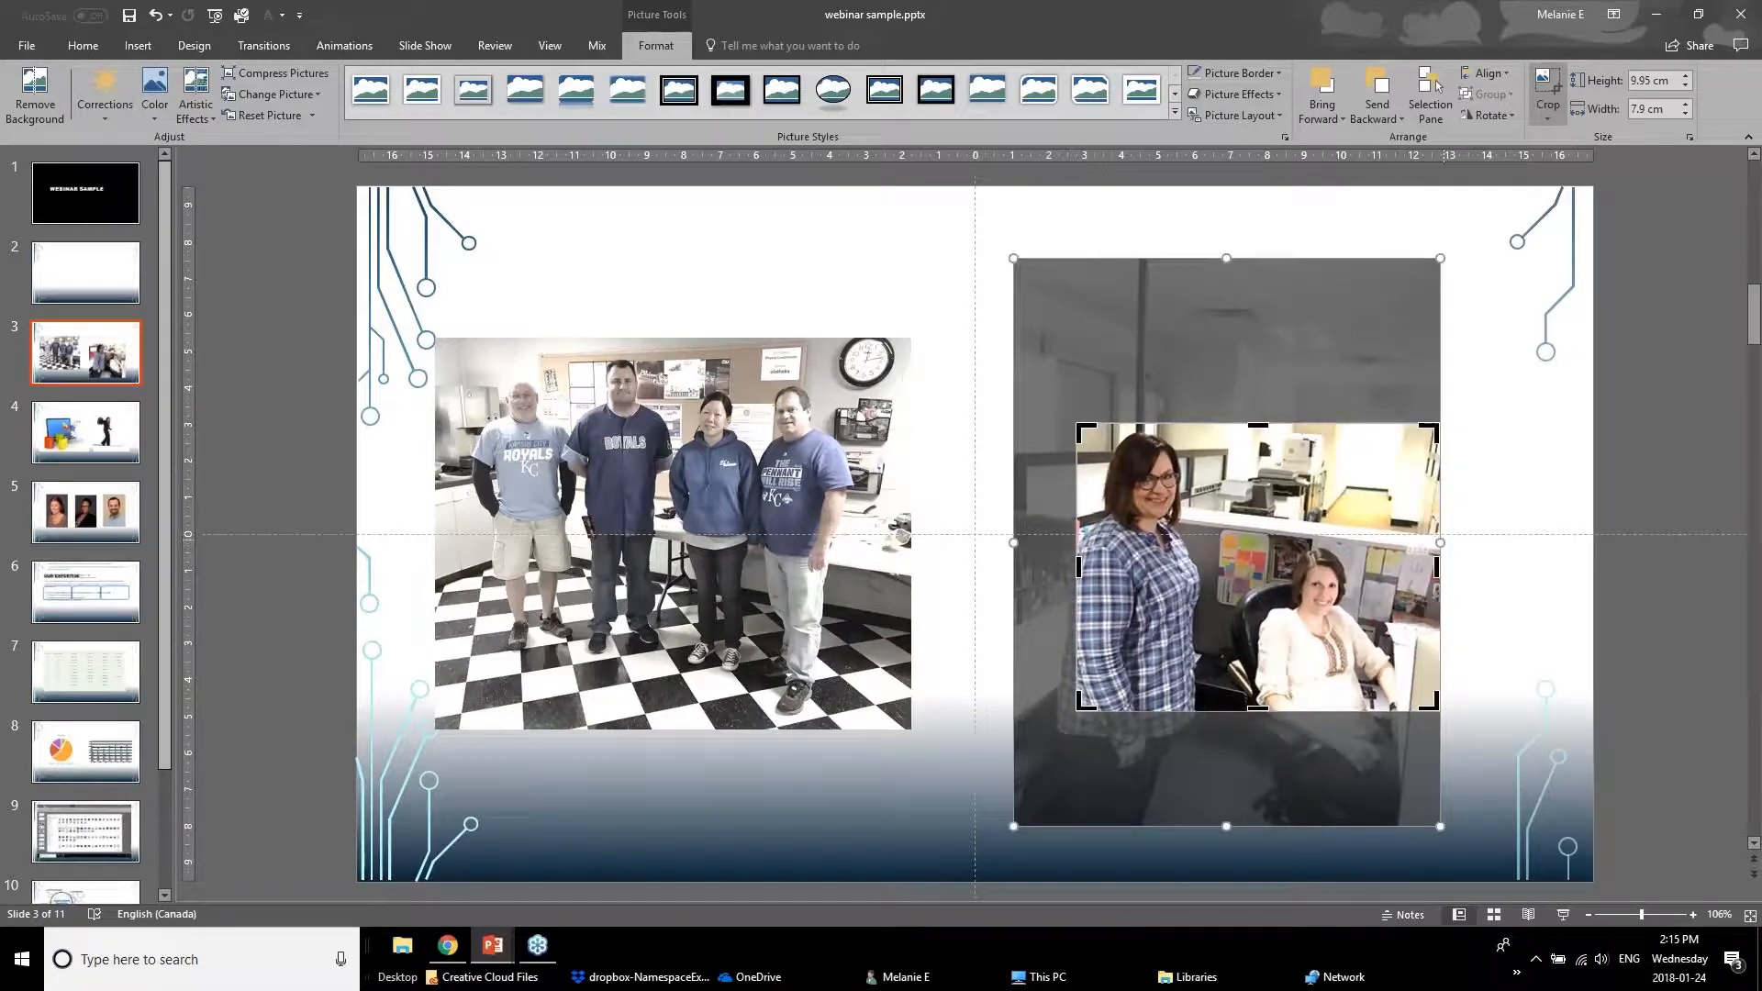
pyautogui.moveTo(1441, 543)
pyautogui.mouseDown()
pyautogui.moveTo(1416, 558)
pyautogui.moveTo(1452, 559)
pyautogui.mouseUp()
pyautogui.click(1640, 629)
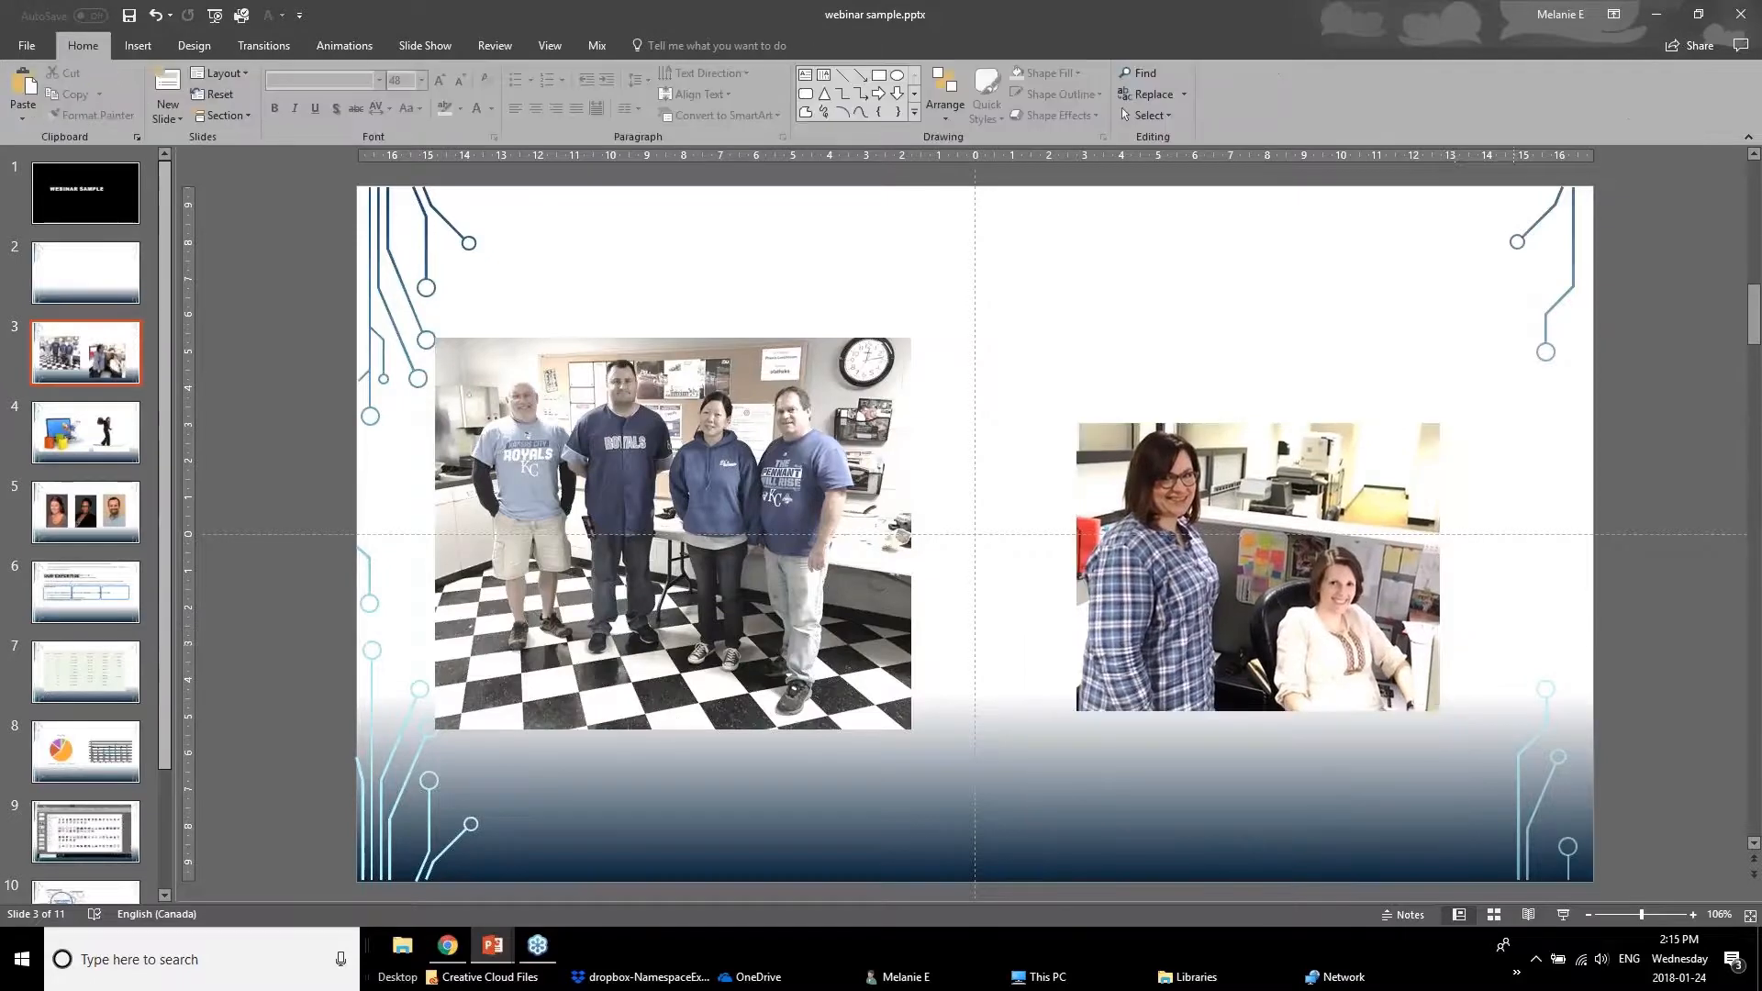
# Step: Enlarge the cropped photo of the two women to about 11.4 by 9 cm and reposition it beside the group photo
pyautogui.moveTo(1349, 595); pyautogui.dragTo(1292, 464)
pyautogui.moveTo(1385, 583); pyautogui.dragTo(1434, 621)
pyautogui.moveTo(1326, 541); pyautogui.dragTo(1356, 607)
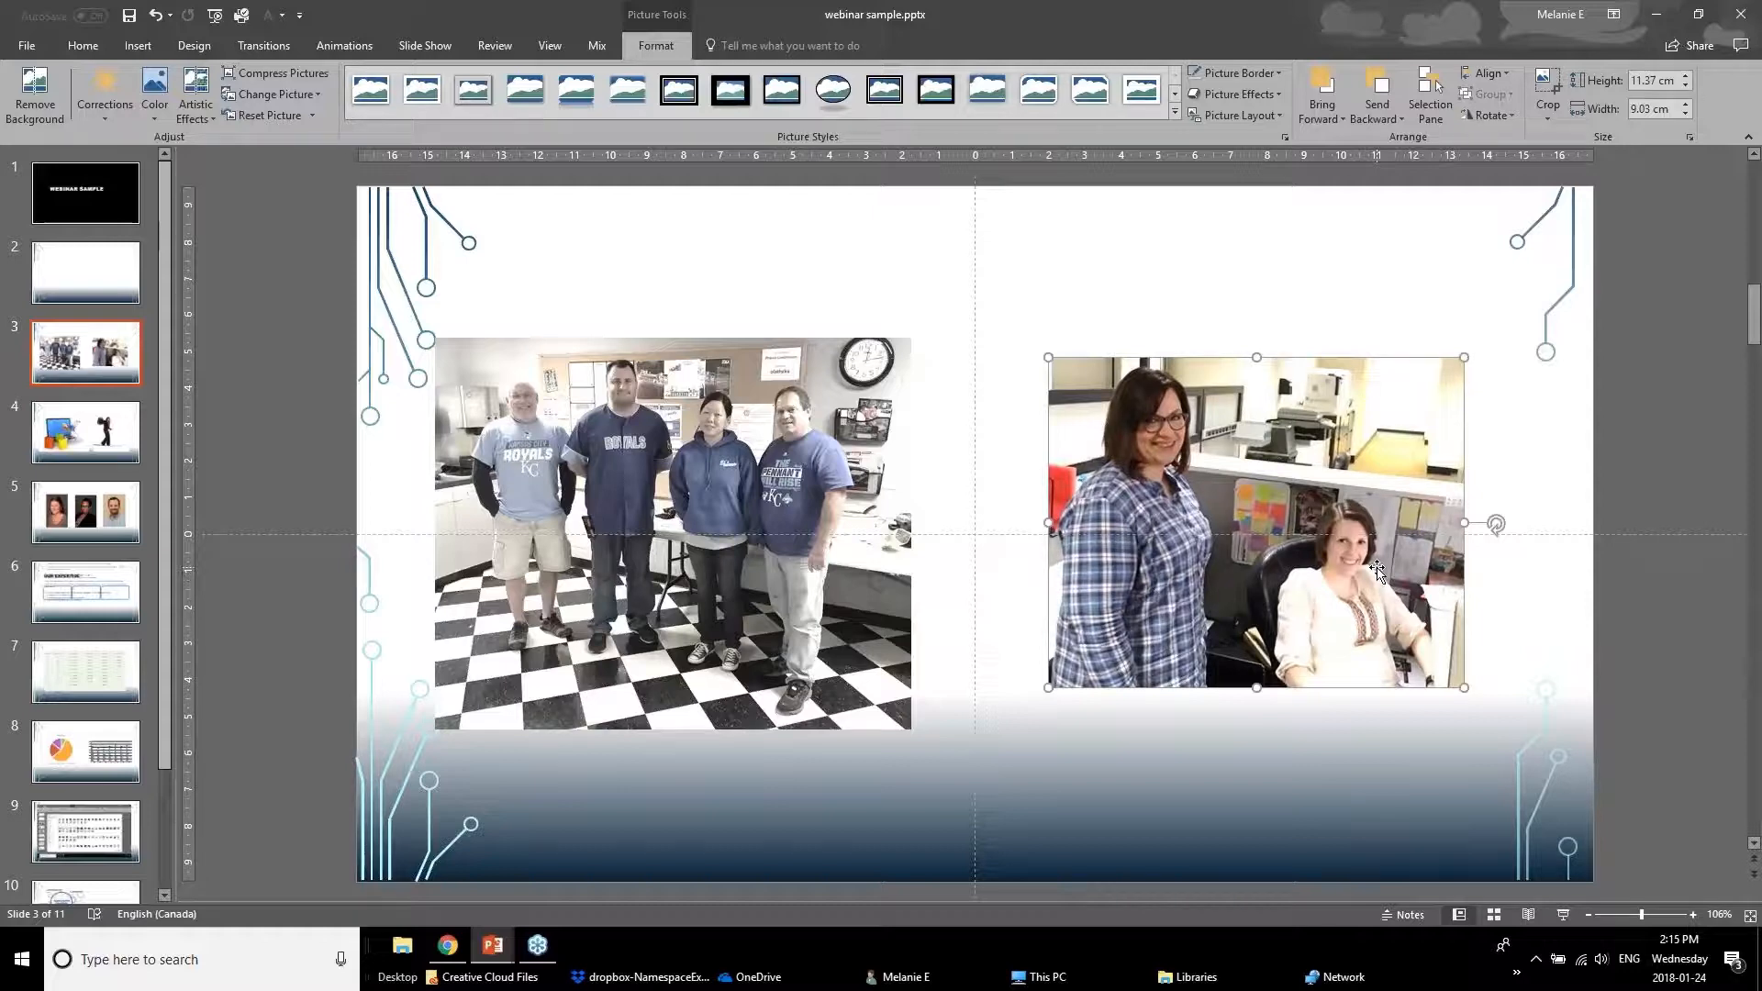
# Step: Crop the lower half off the group photo to a height of about 5.4 cm and move it slightly down
pyautogui.click(668, 457)
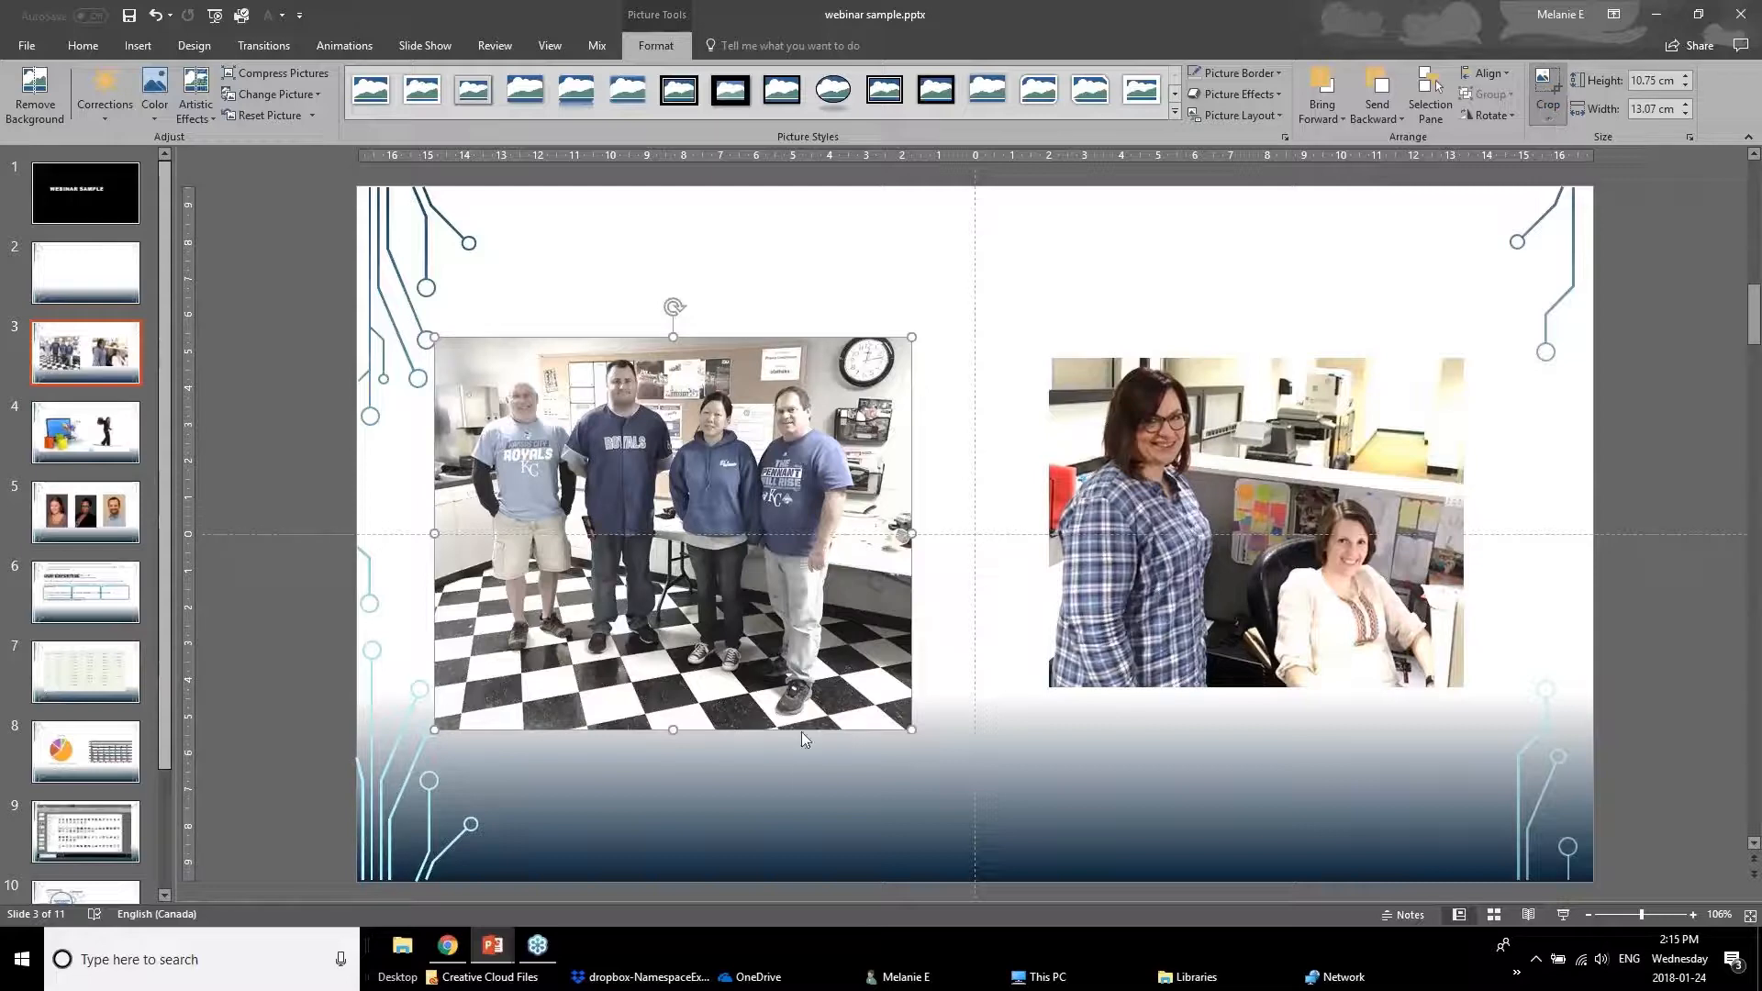
pyautogui.click(1554, 75)
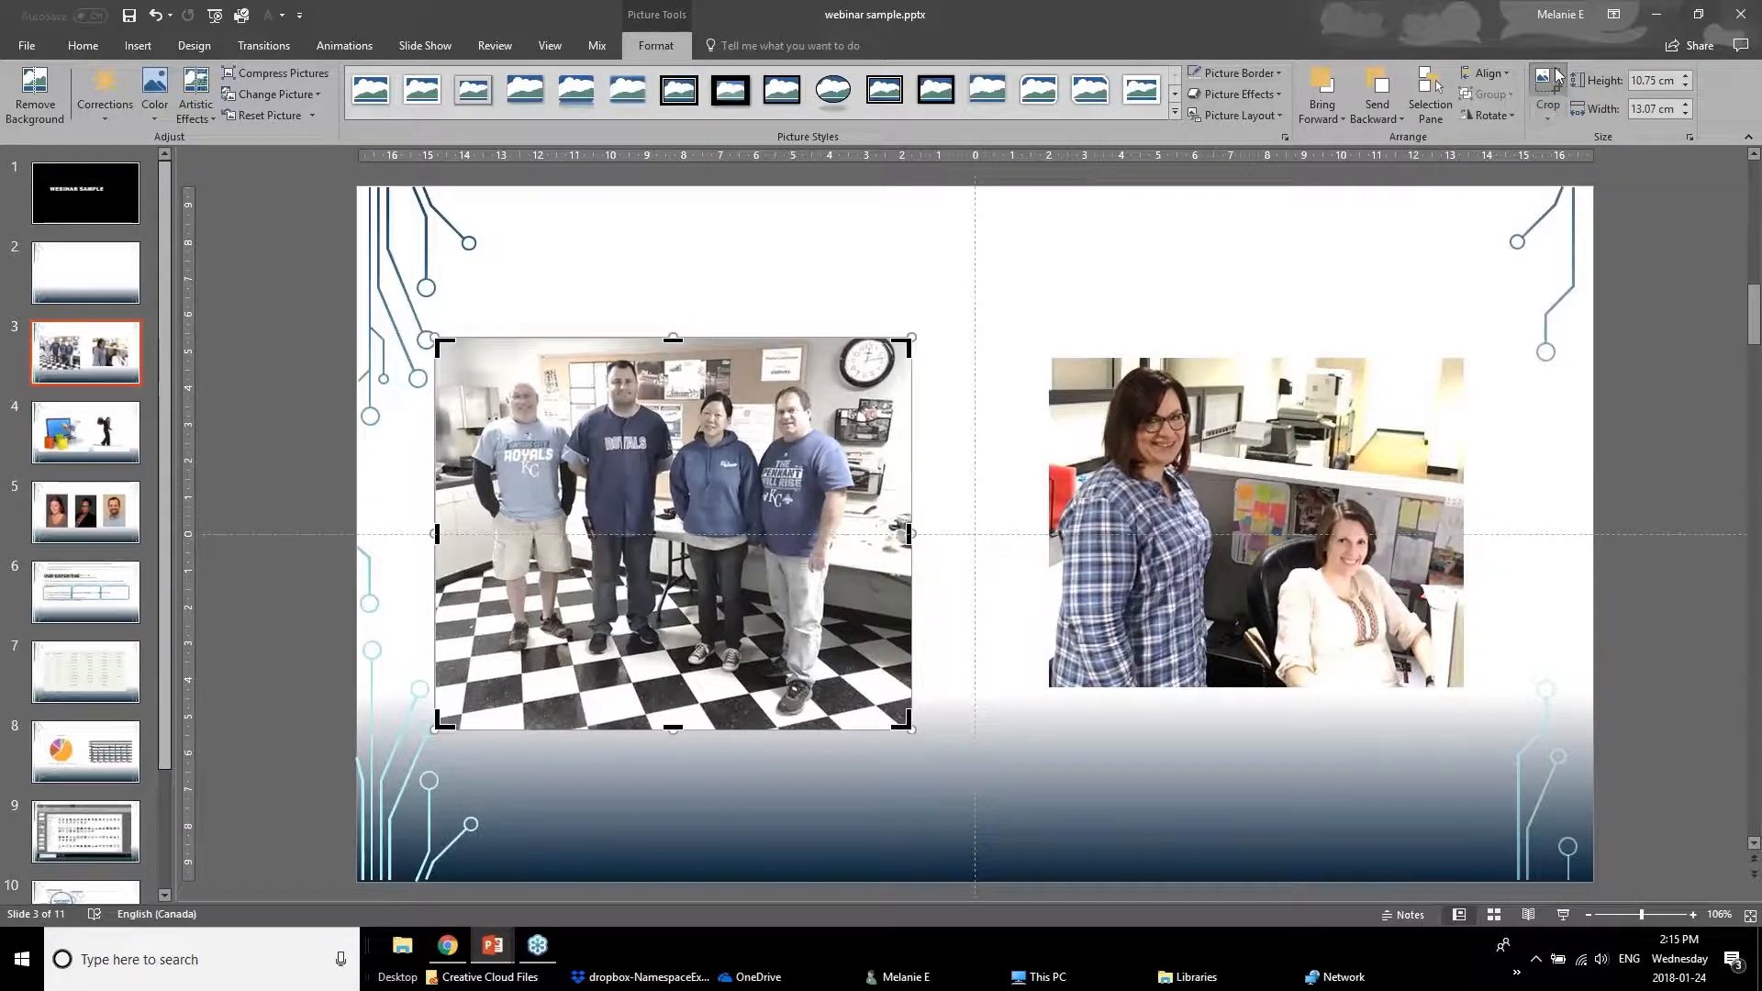
pyautogui.click(647, 746)
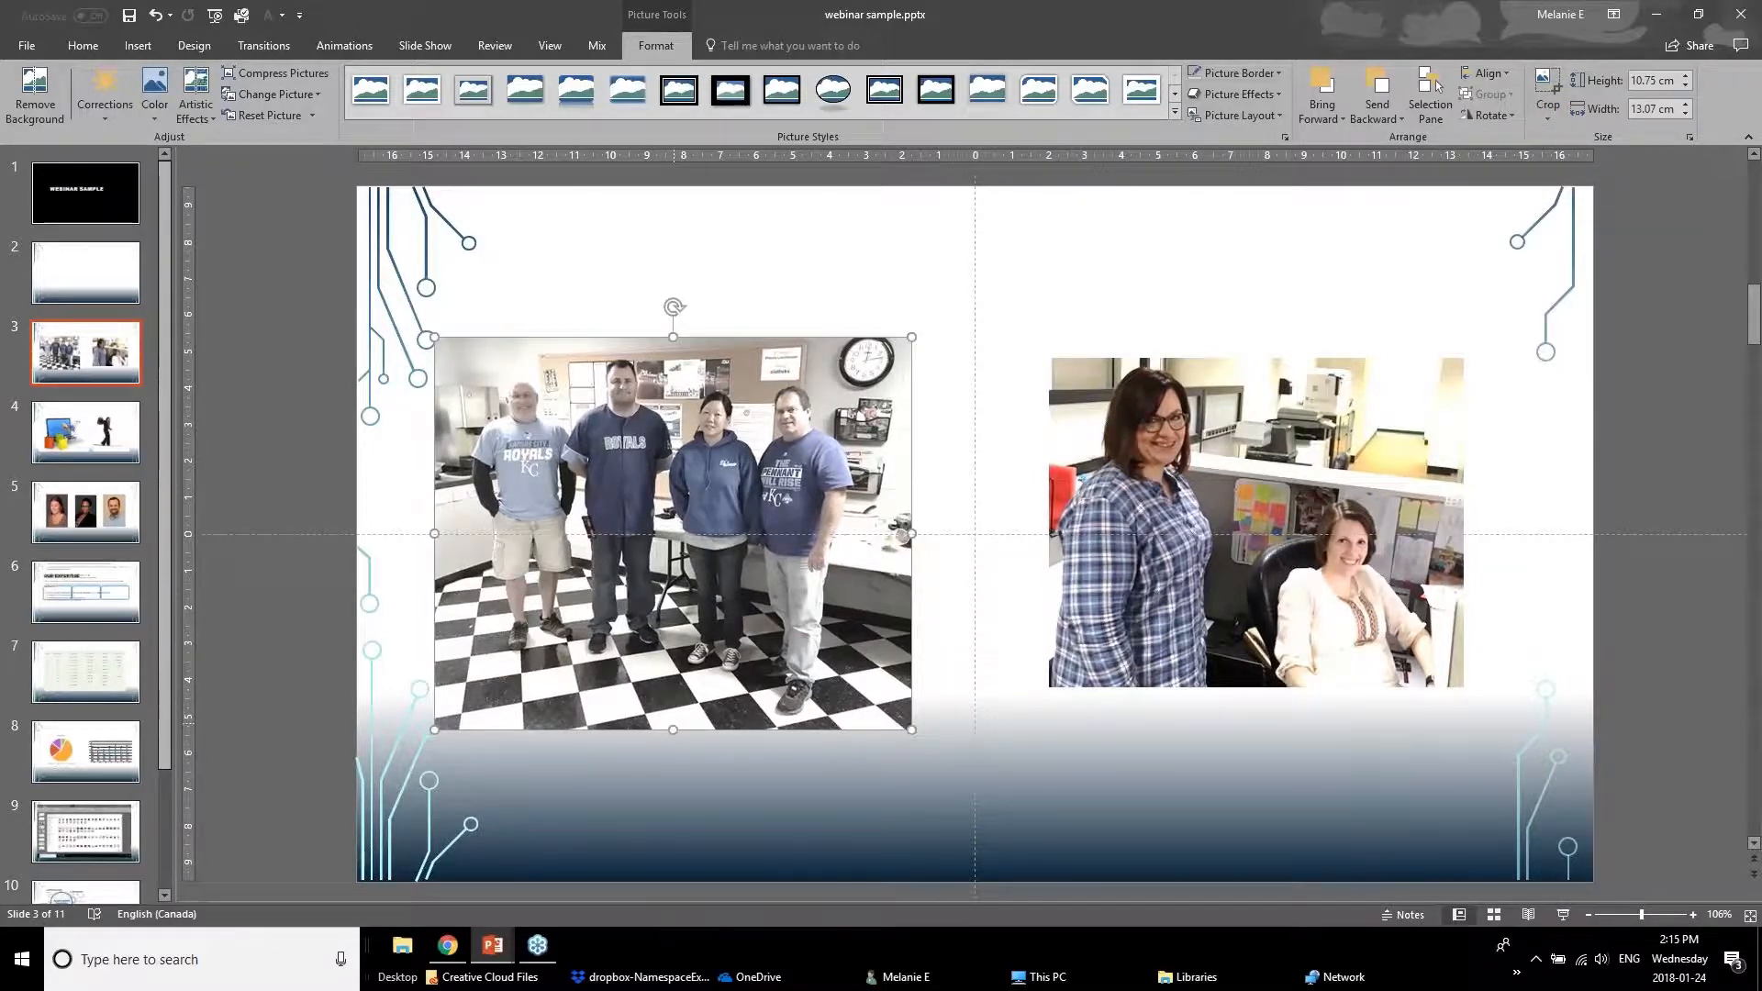
pyautogui.click(1554, 84)
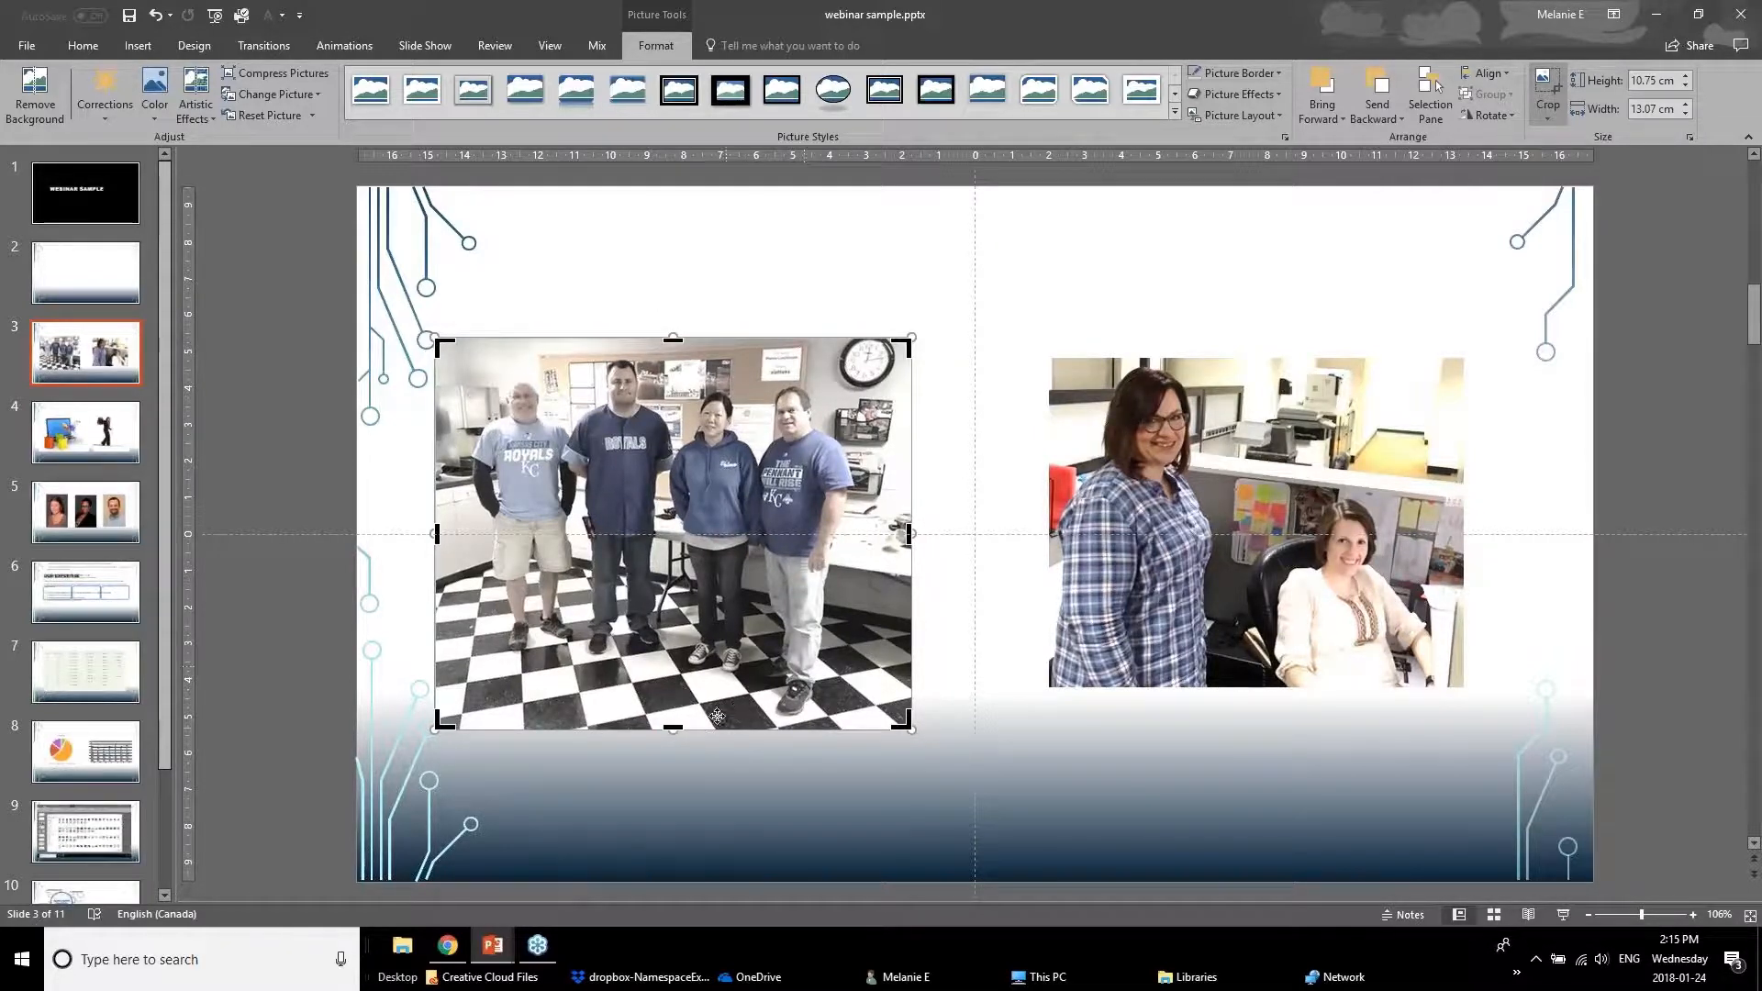
pyautogui.moveTo(674, 728); pyautogui.dragTo(673, 534)
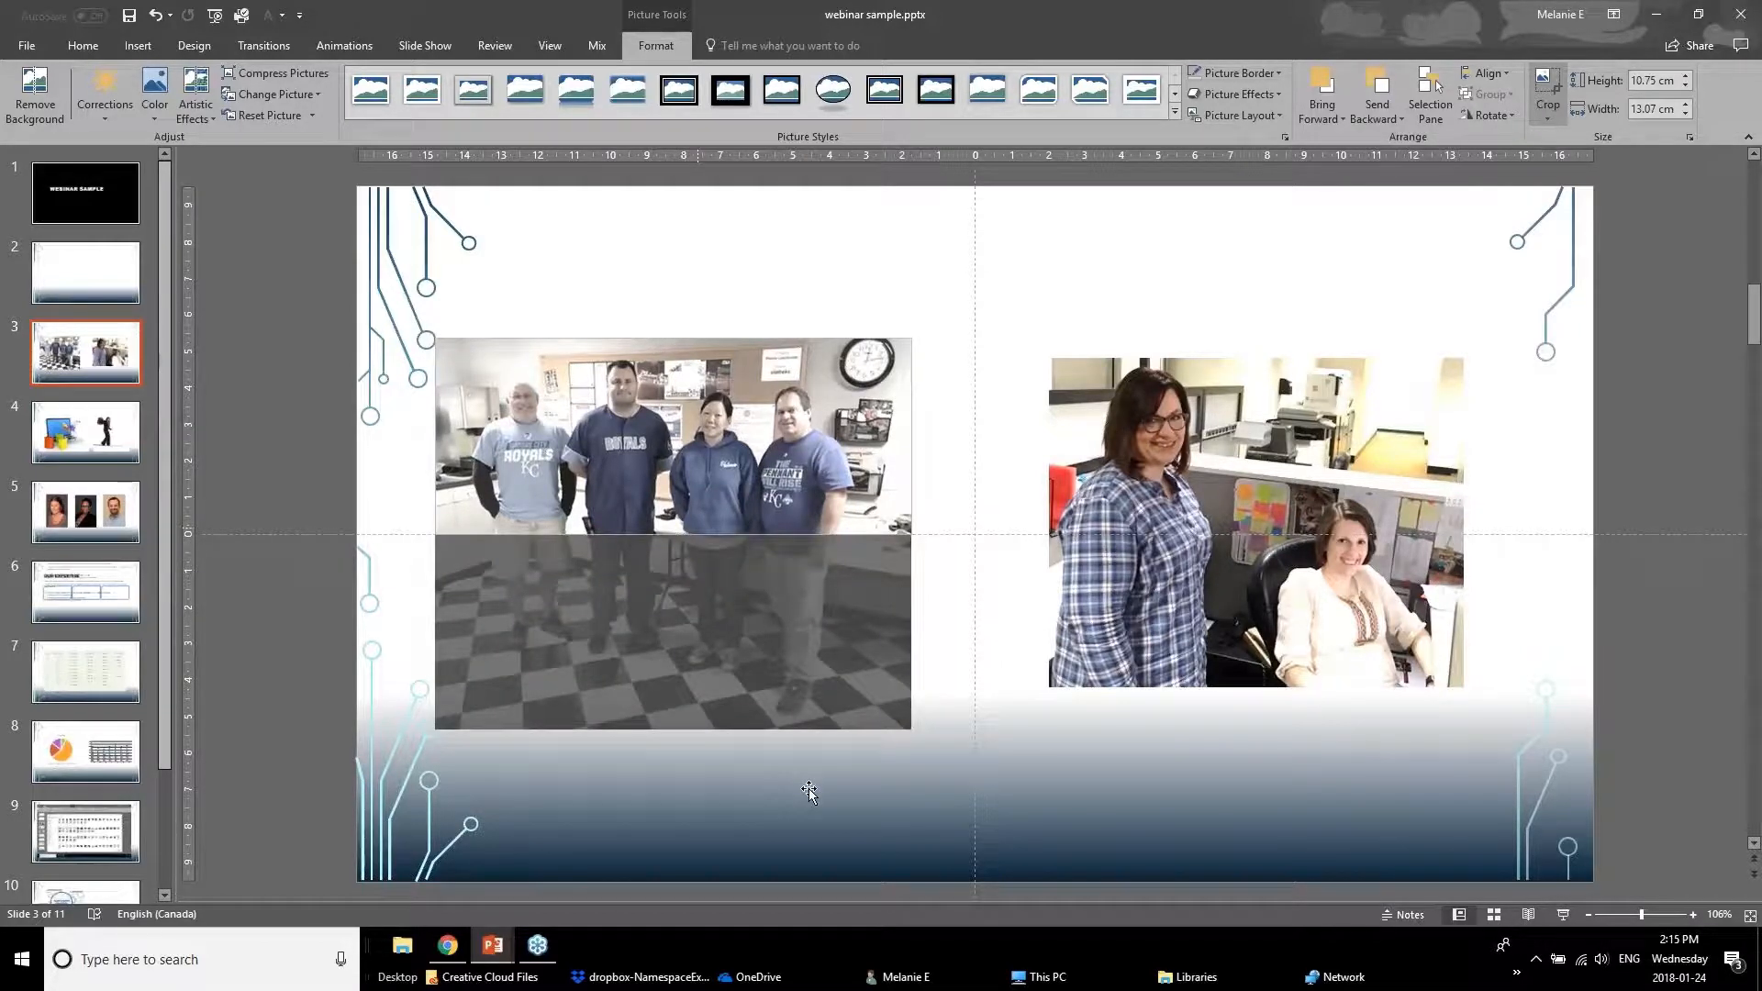
pyautogui.click(267, 694)
pyautogui.moveTo(658, 438); pyautogui.dragTo(666, 498)
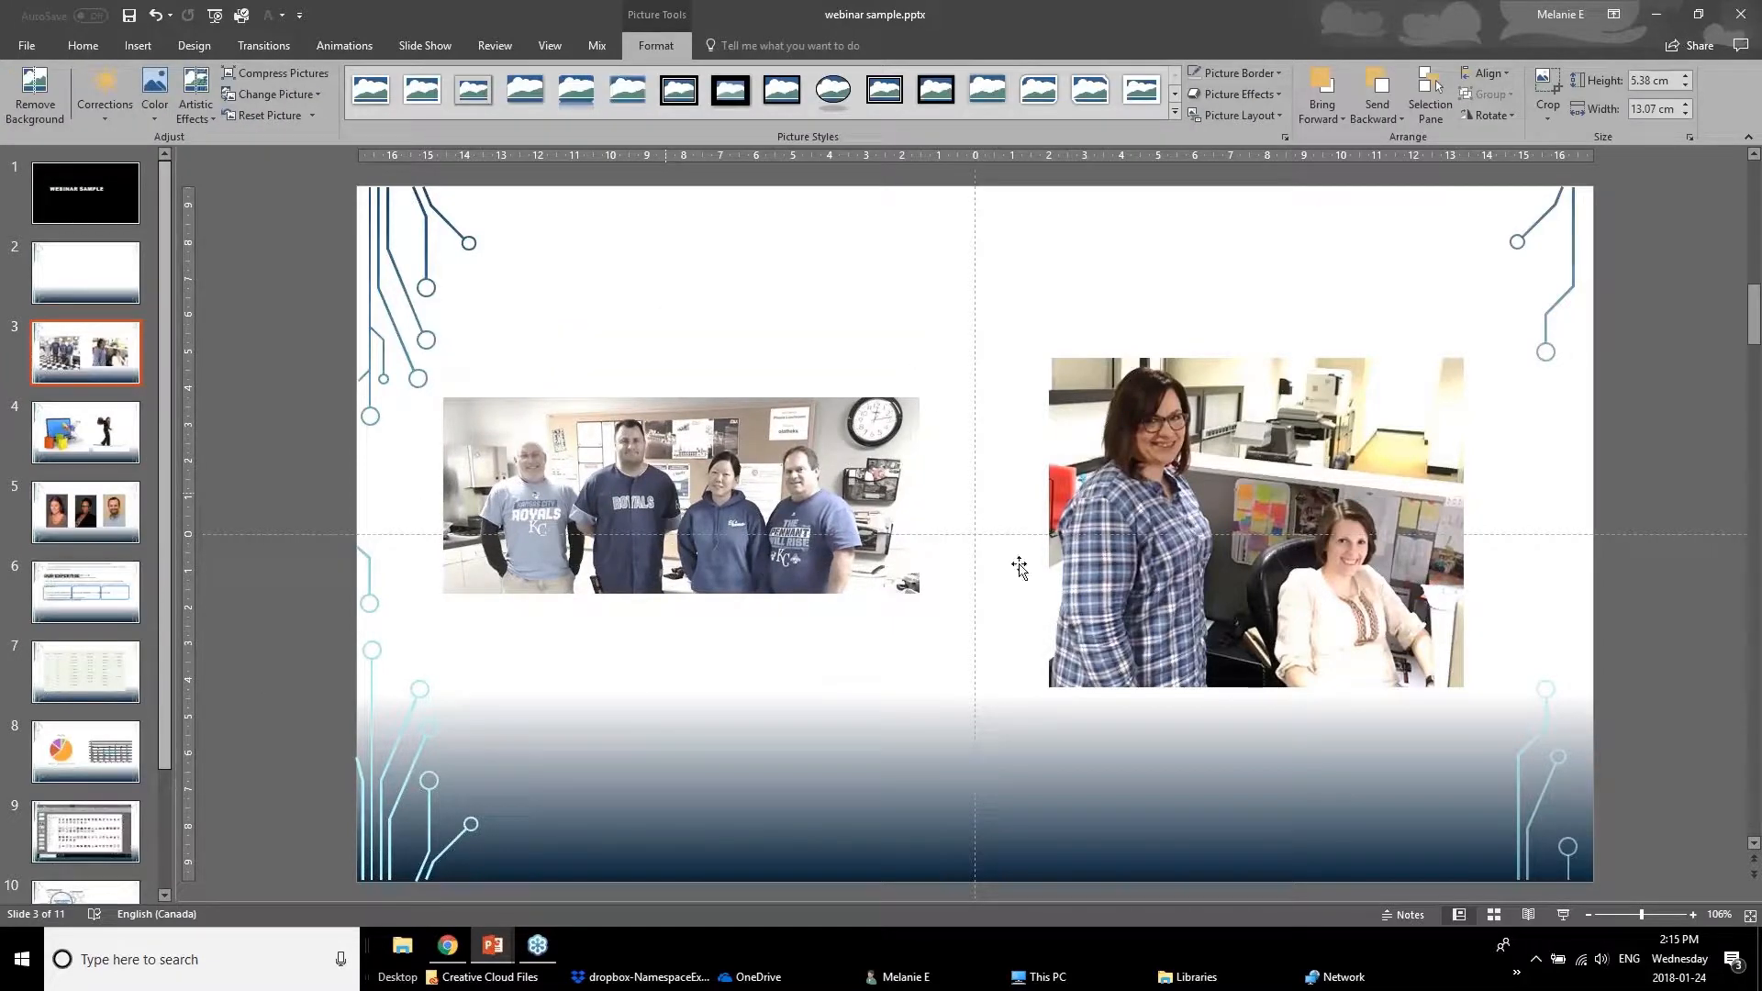
pyautogui.click(700, 528)
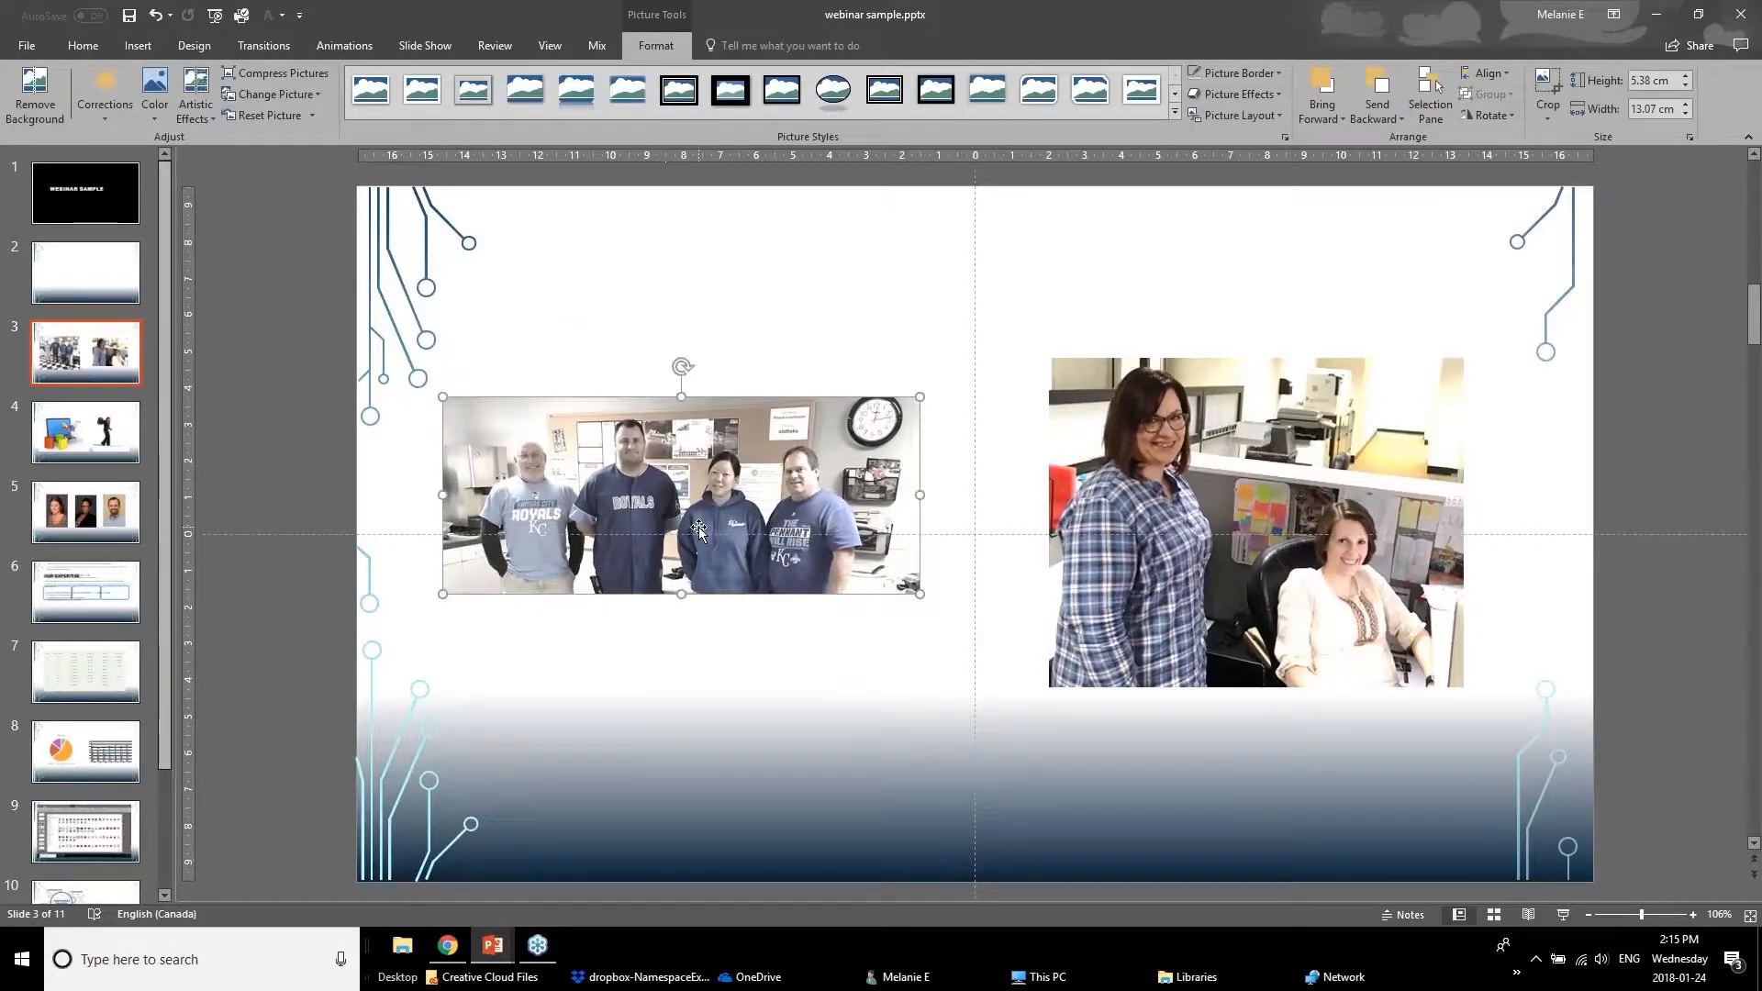
# Step: Lower the color saturation of the two women's photo with the second-lowest preset to match the group photo
pyautogui.click(1263, 486)
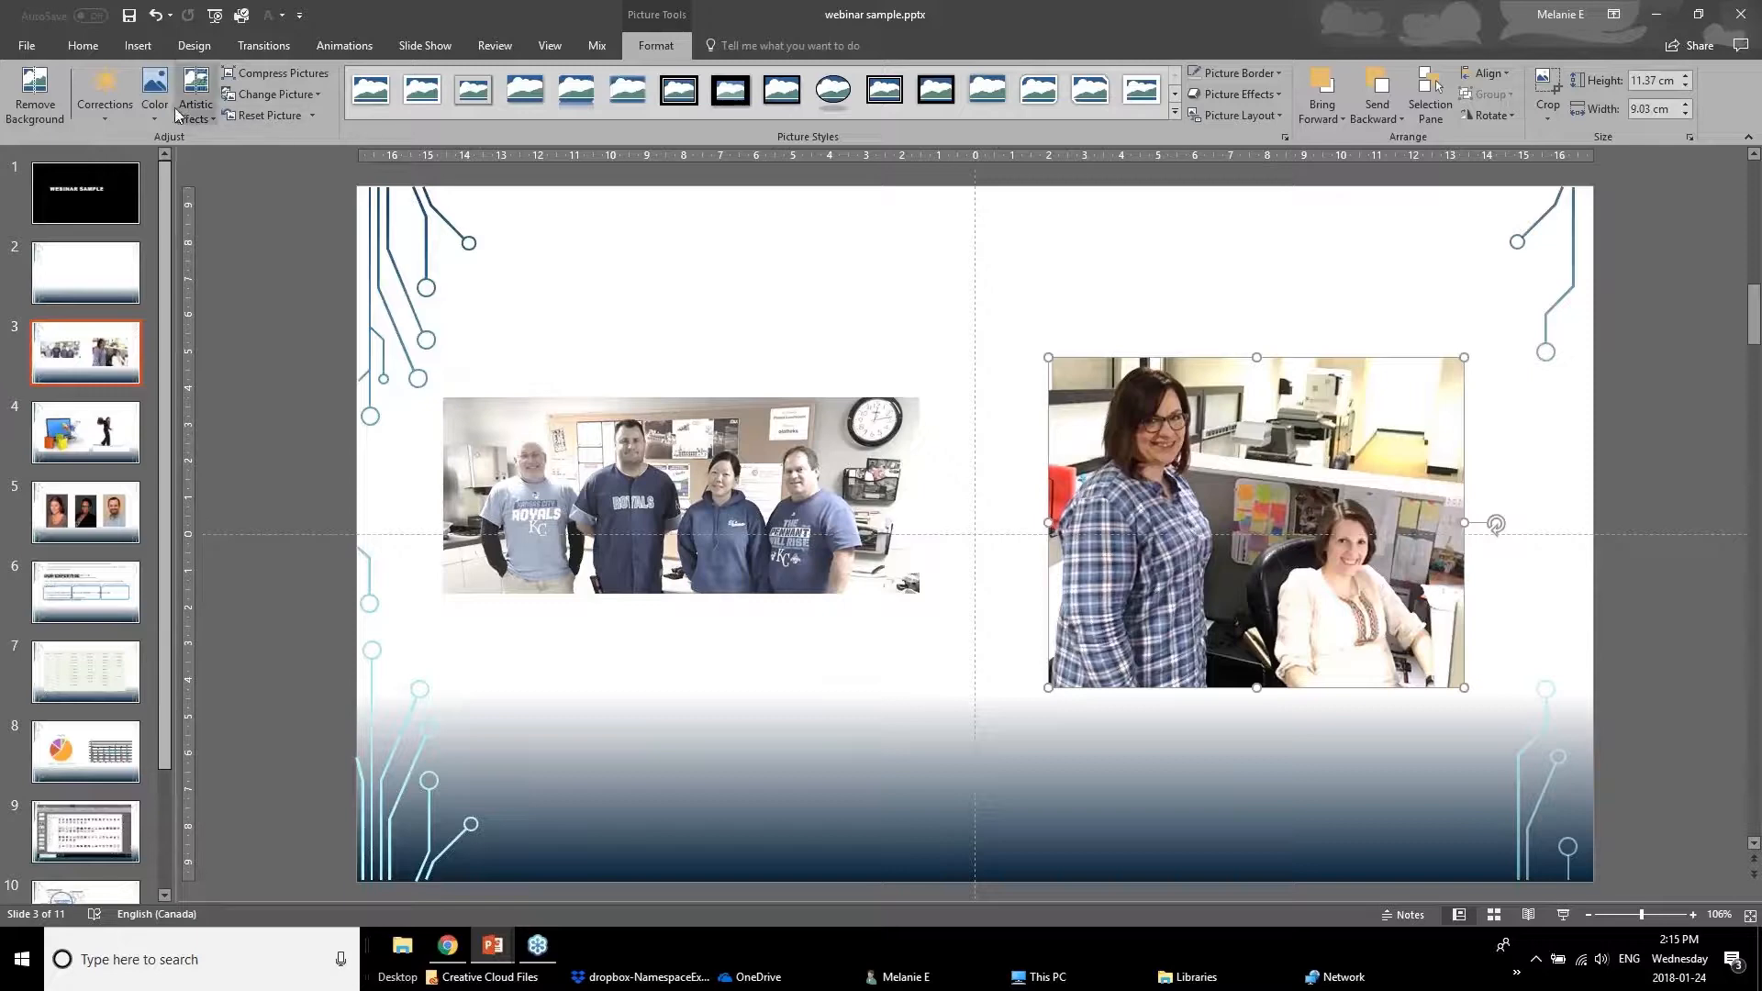
pyautogui.click(154, 90)
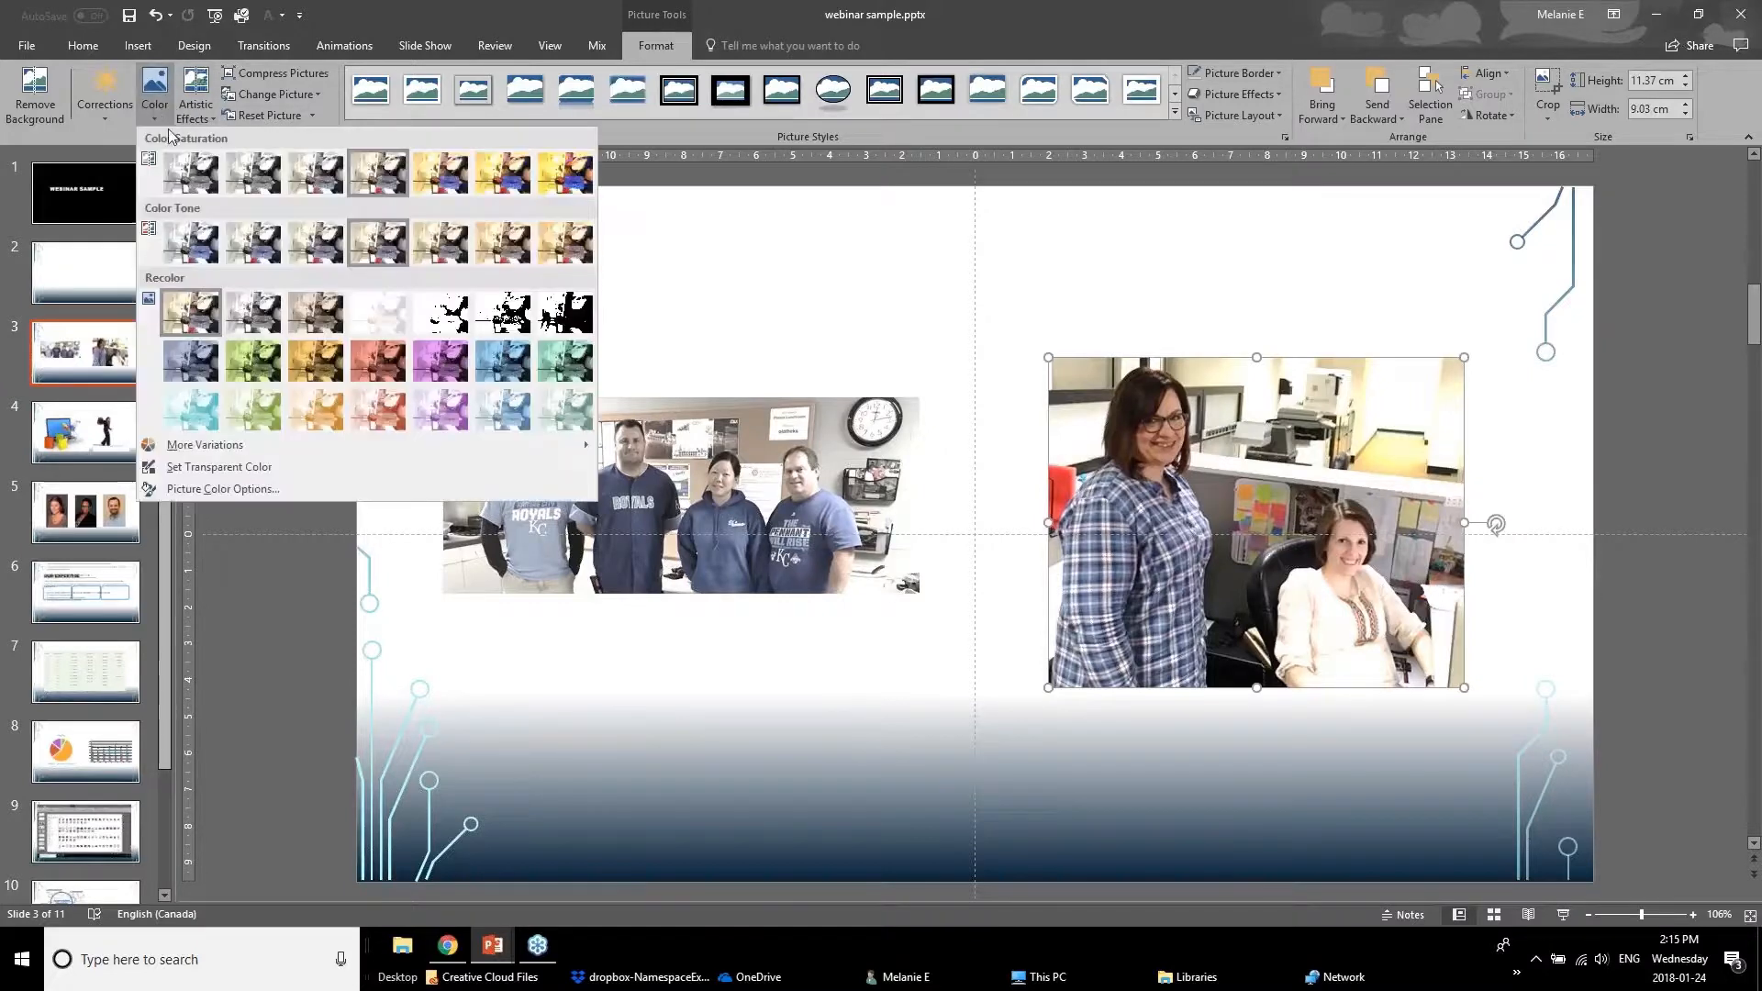
pyautogui.click(236, 182)
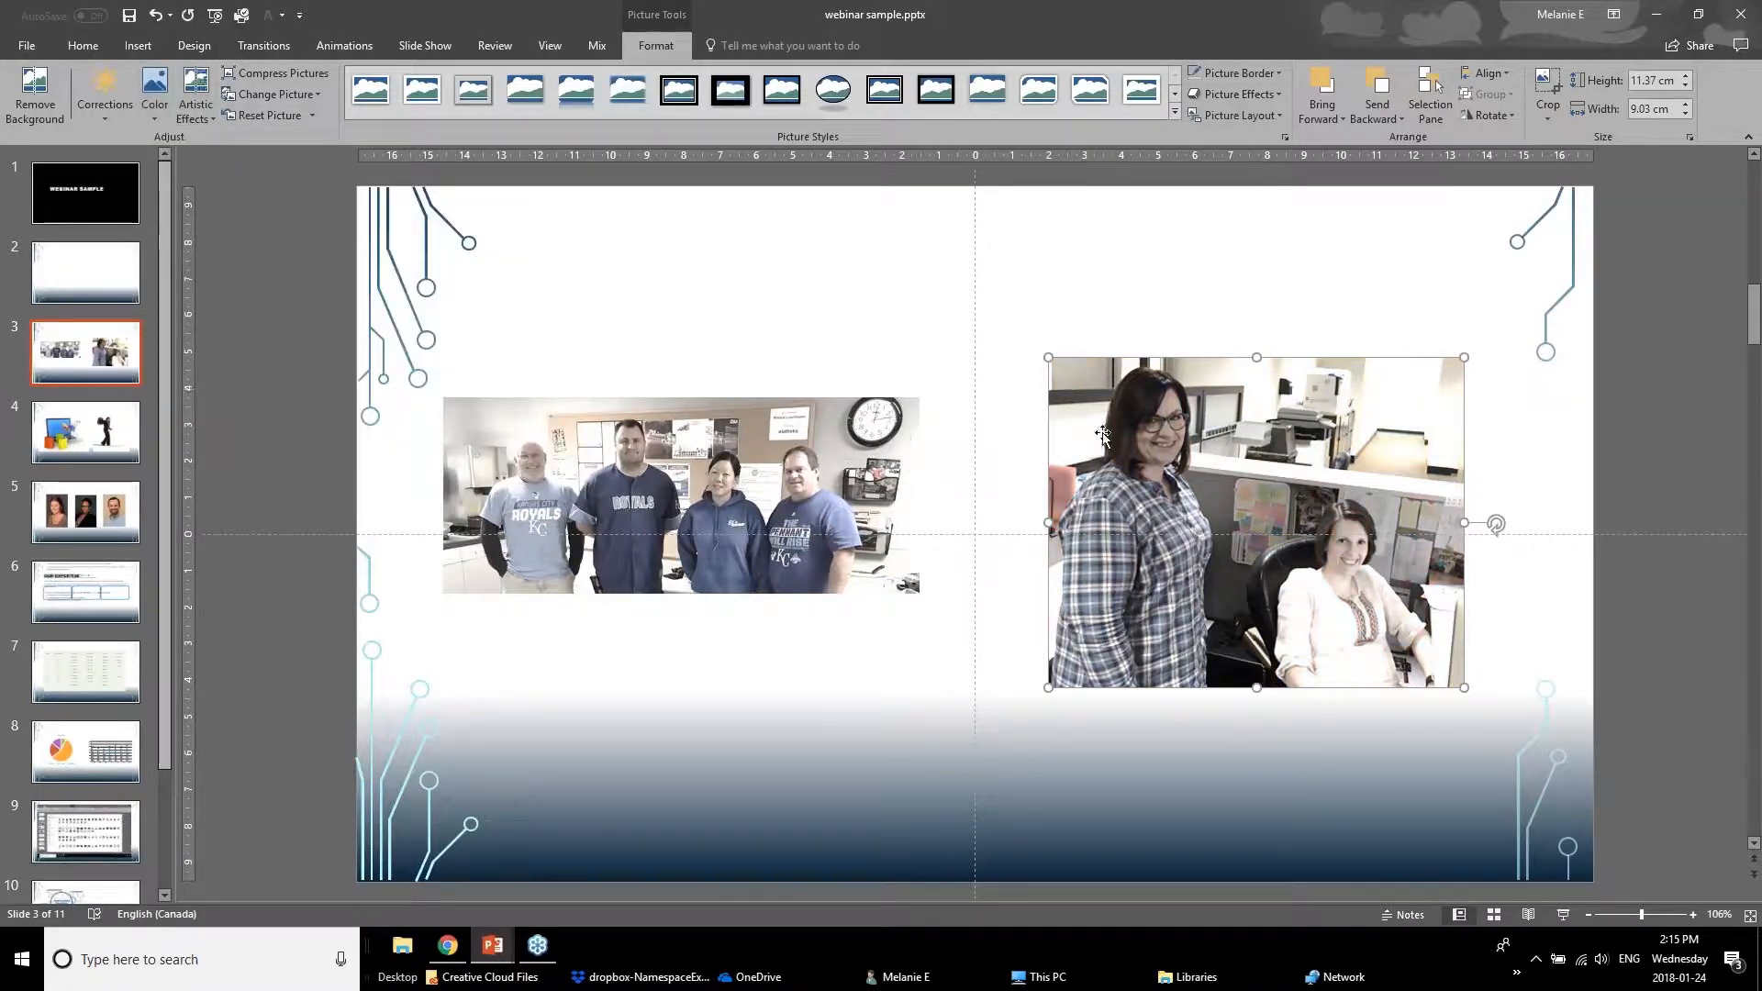
pyautogui.click(870, 649)
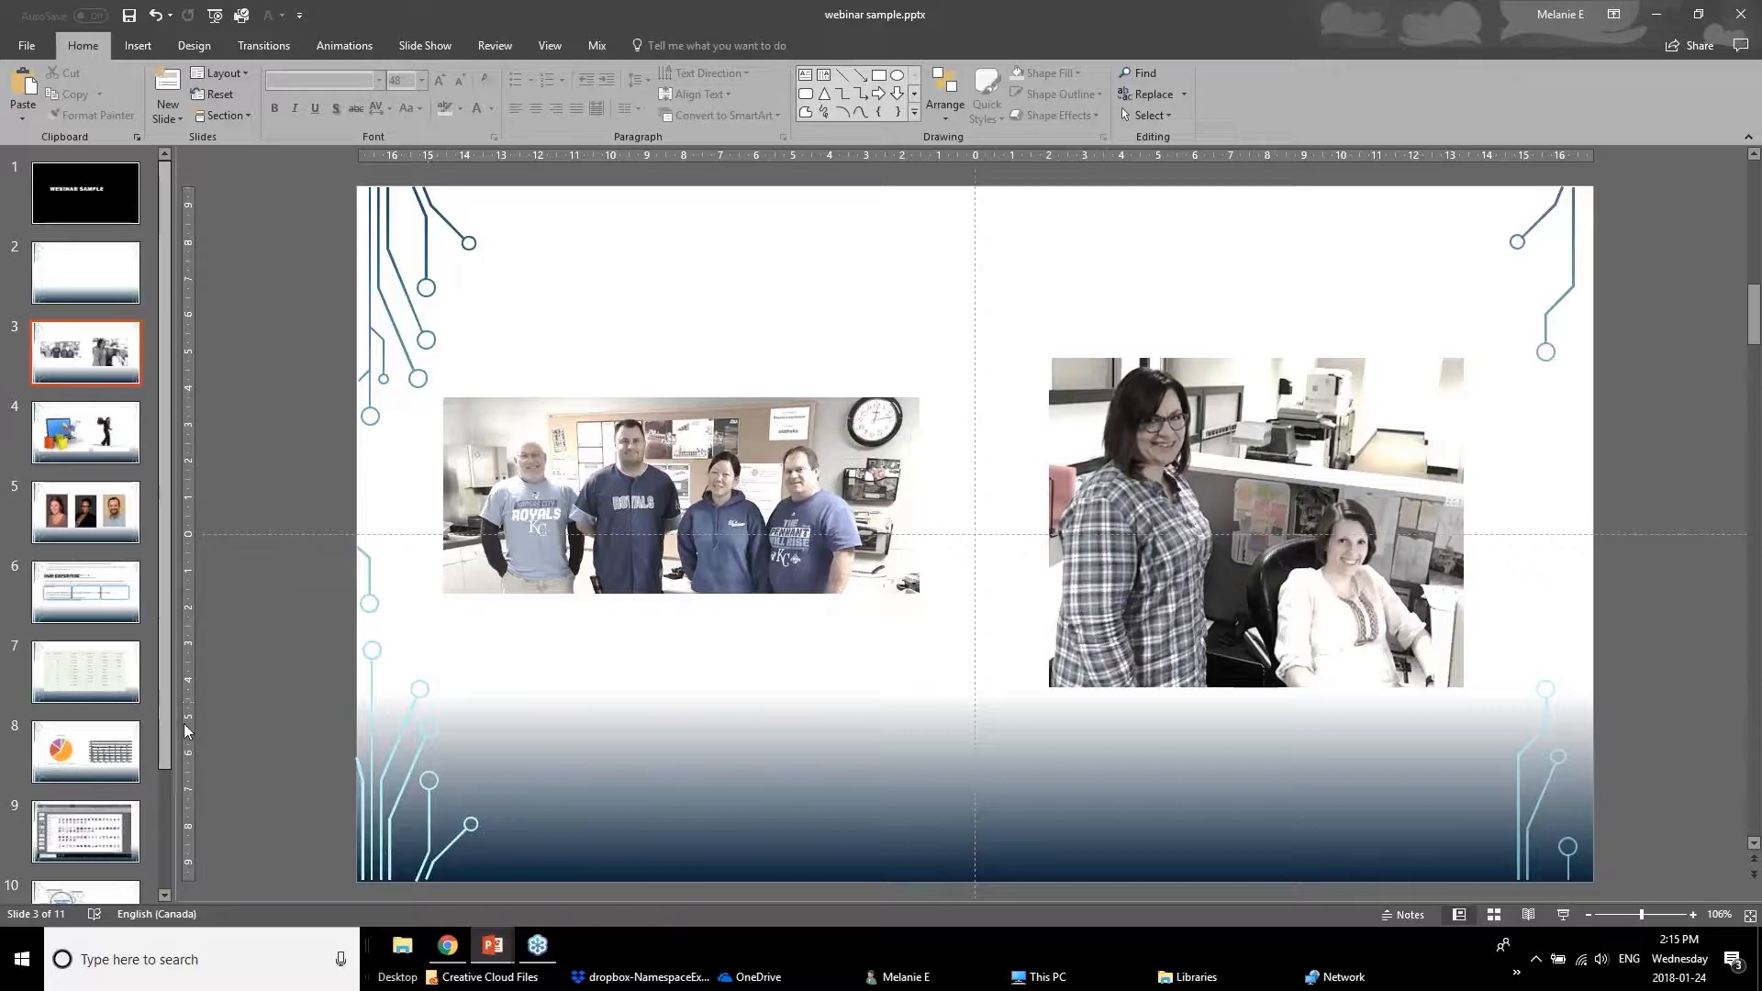
# Step: Switch to the Powerpoint Webinar January 2018 v1 presentation and view slide 9, Removing Background
pyautogui.moveTo(493, 945)
pyautogui.click(464, 906)
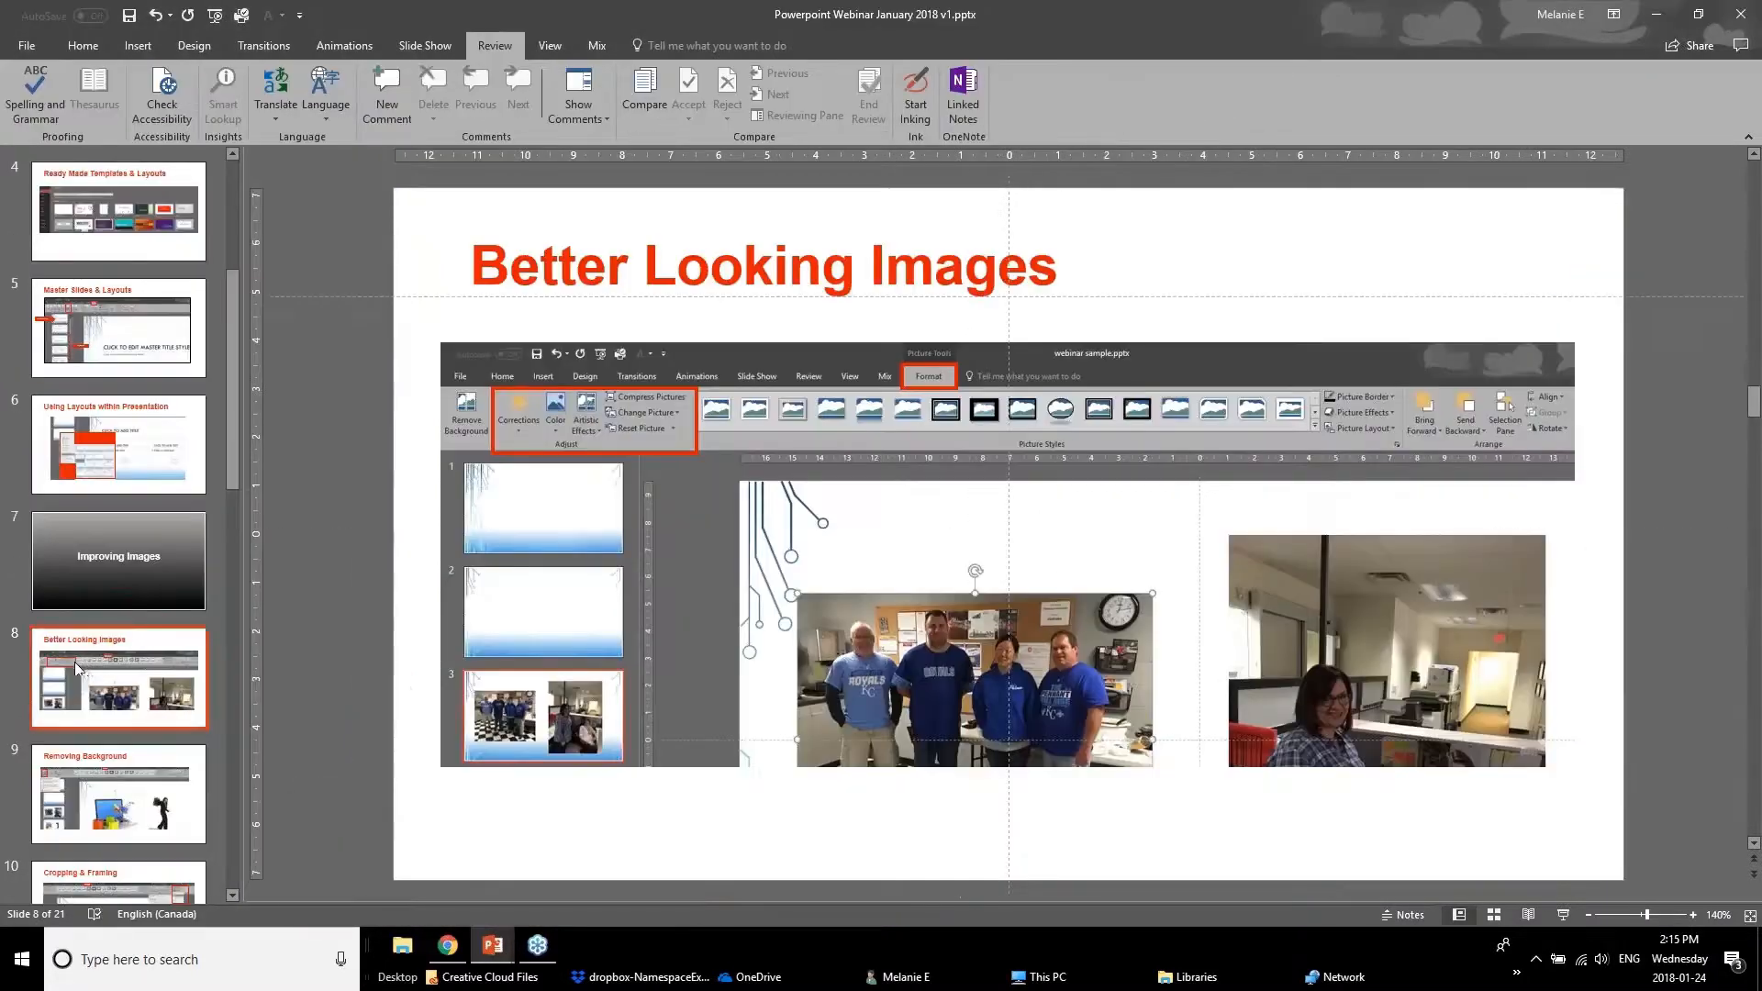
pyautogui.click(57, 821)
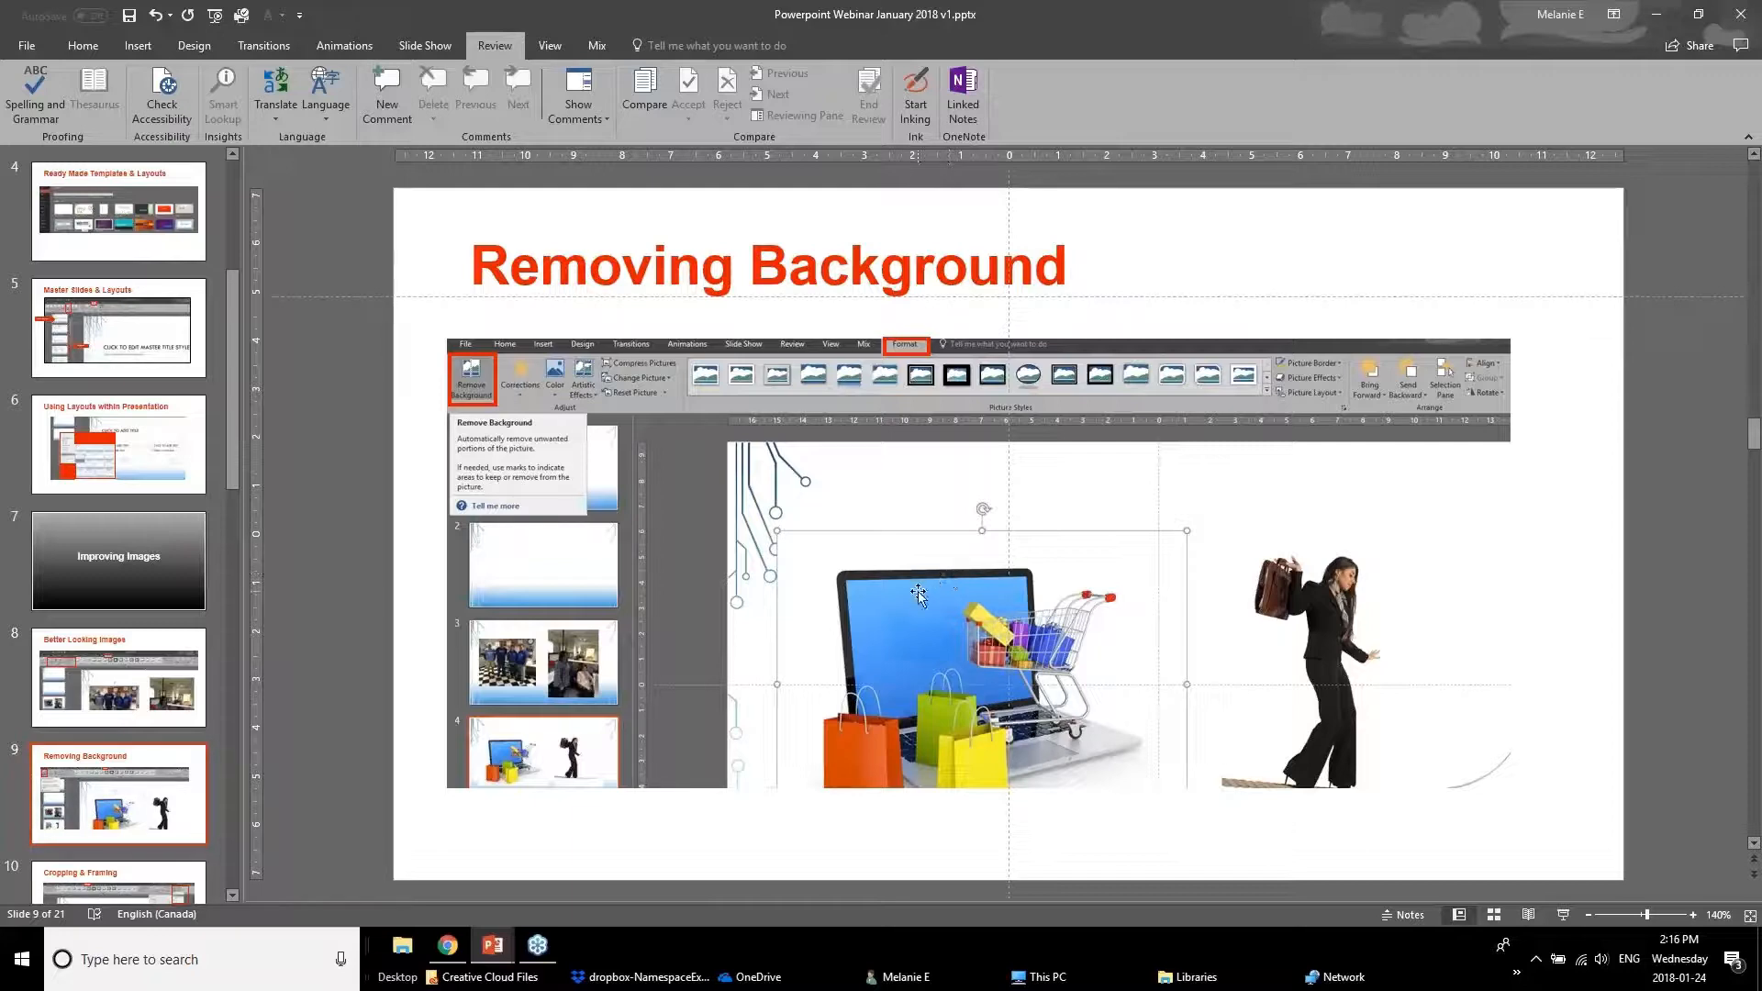
# Step: Return to the webinar sample presentation and open slide 4 with the laptop and tightrope pictures
pyautogui.click(485, 948)
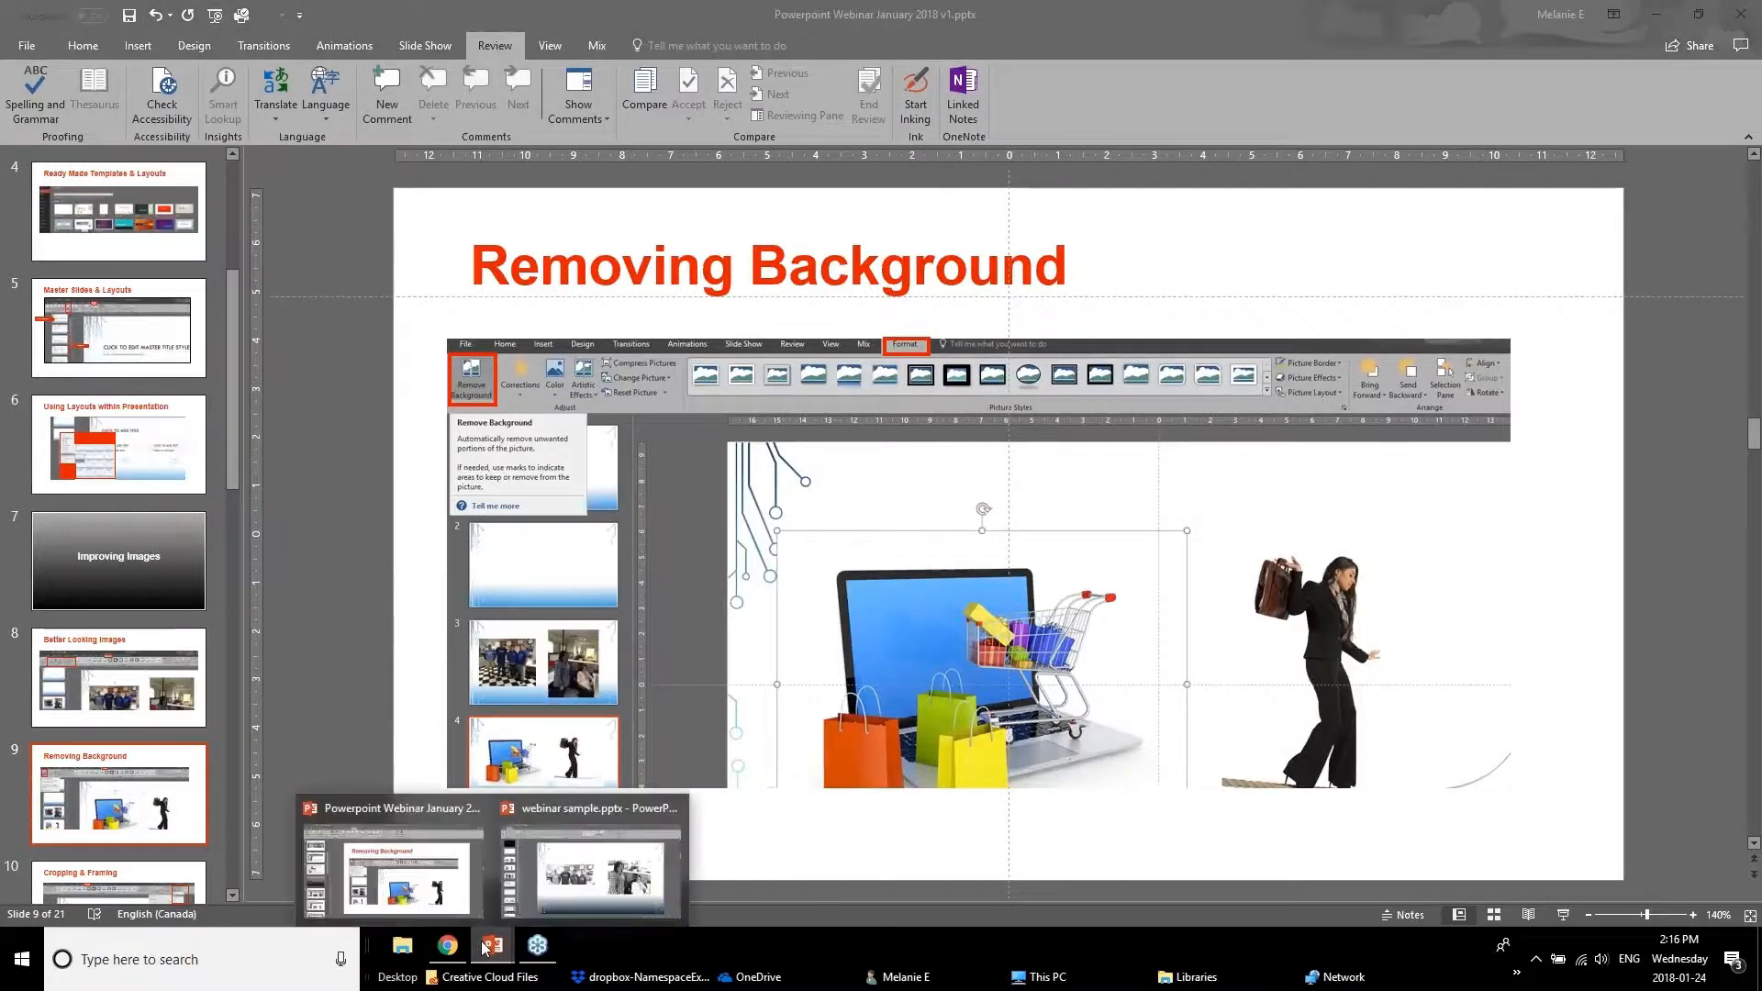
pyautogui.click(554, 853)
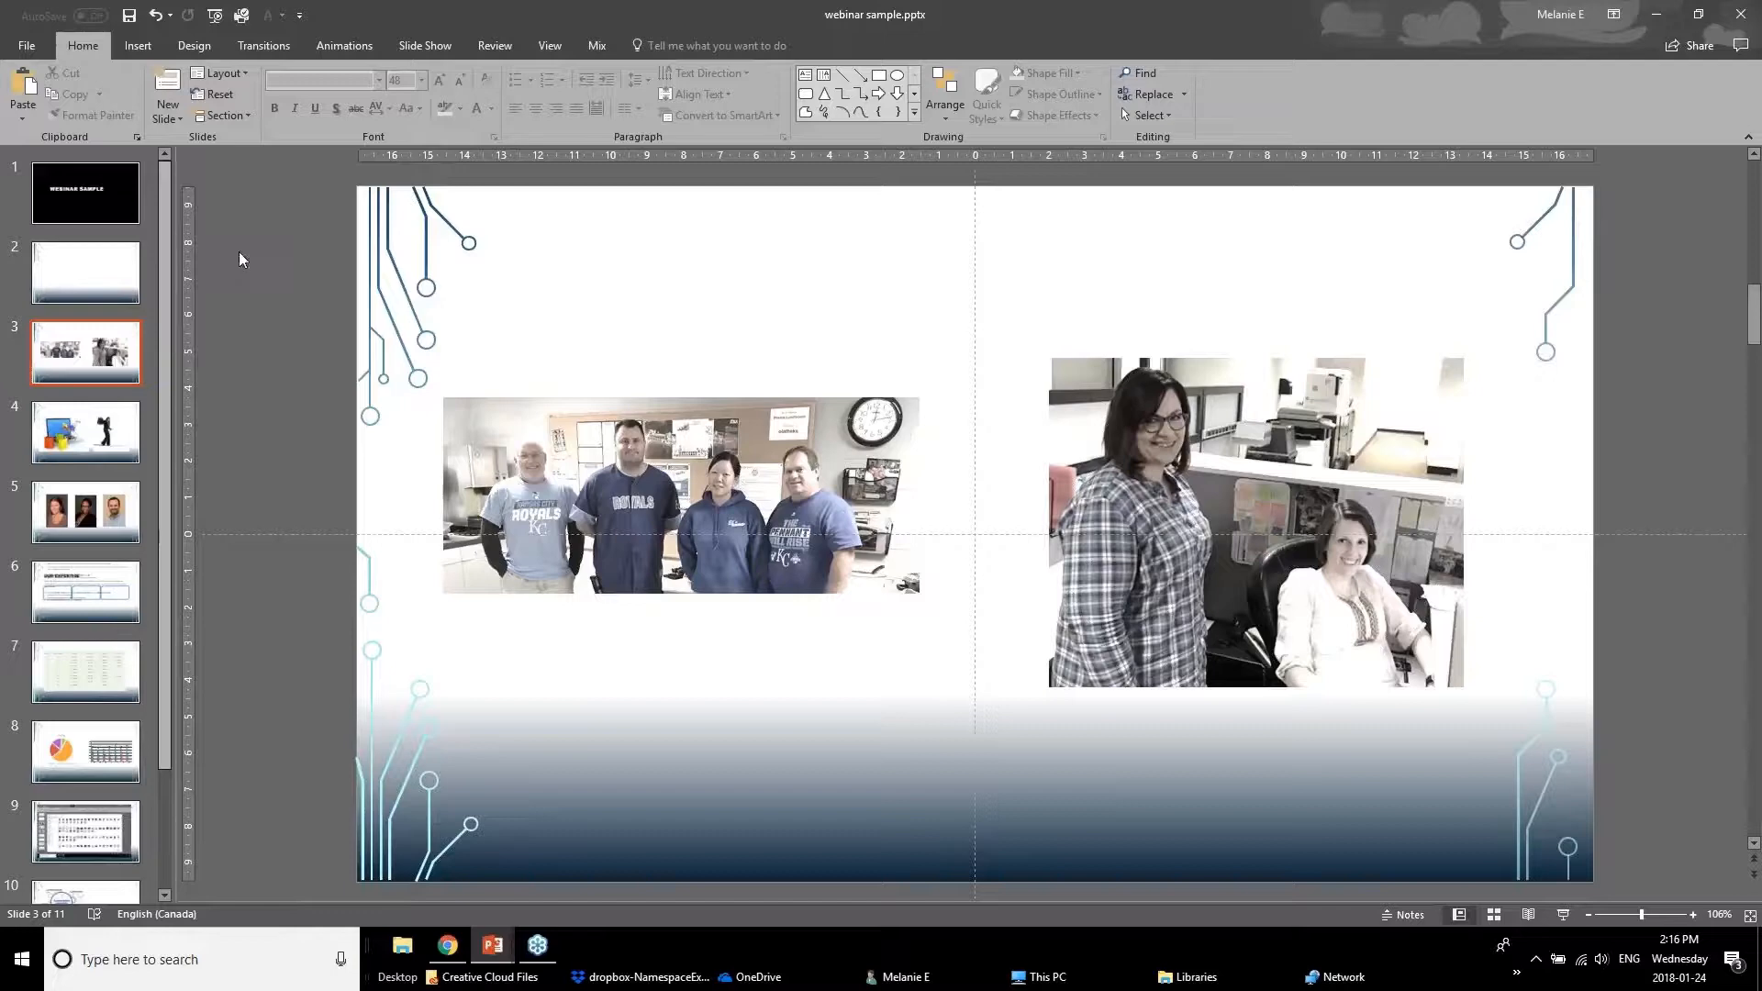
pyautogui.click(221, 15)
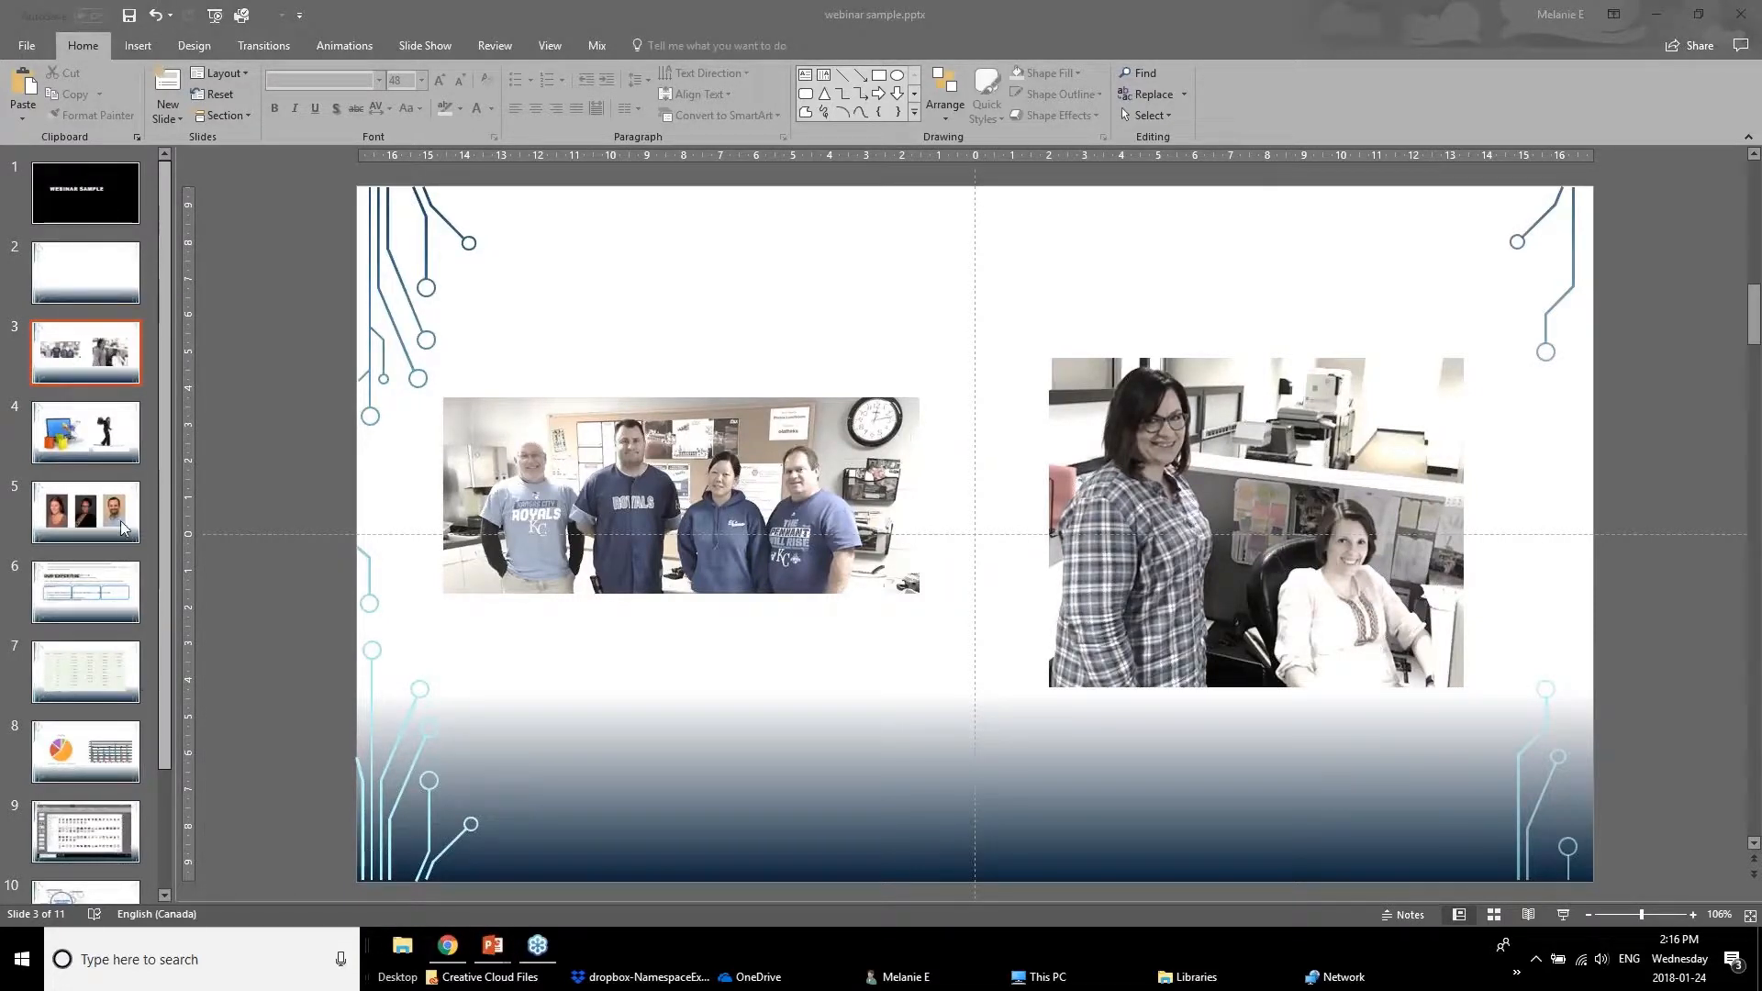
pyautogui.click(73, 427)
pyautogui.click(73, 427)
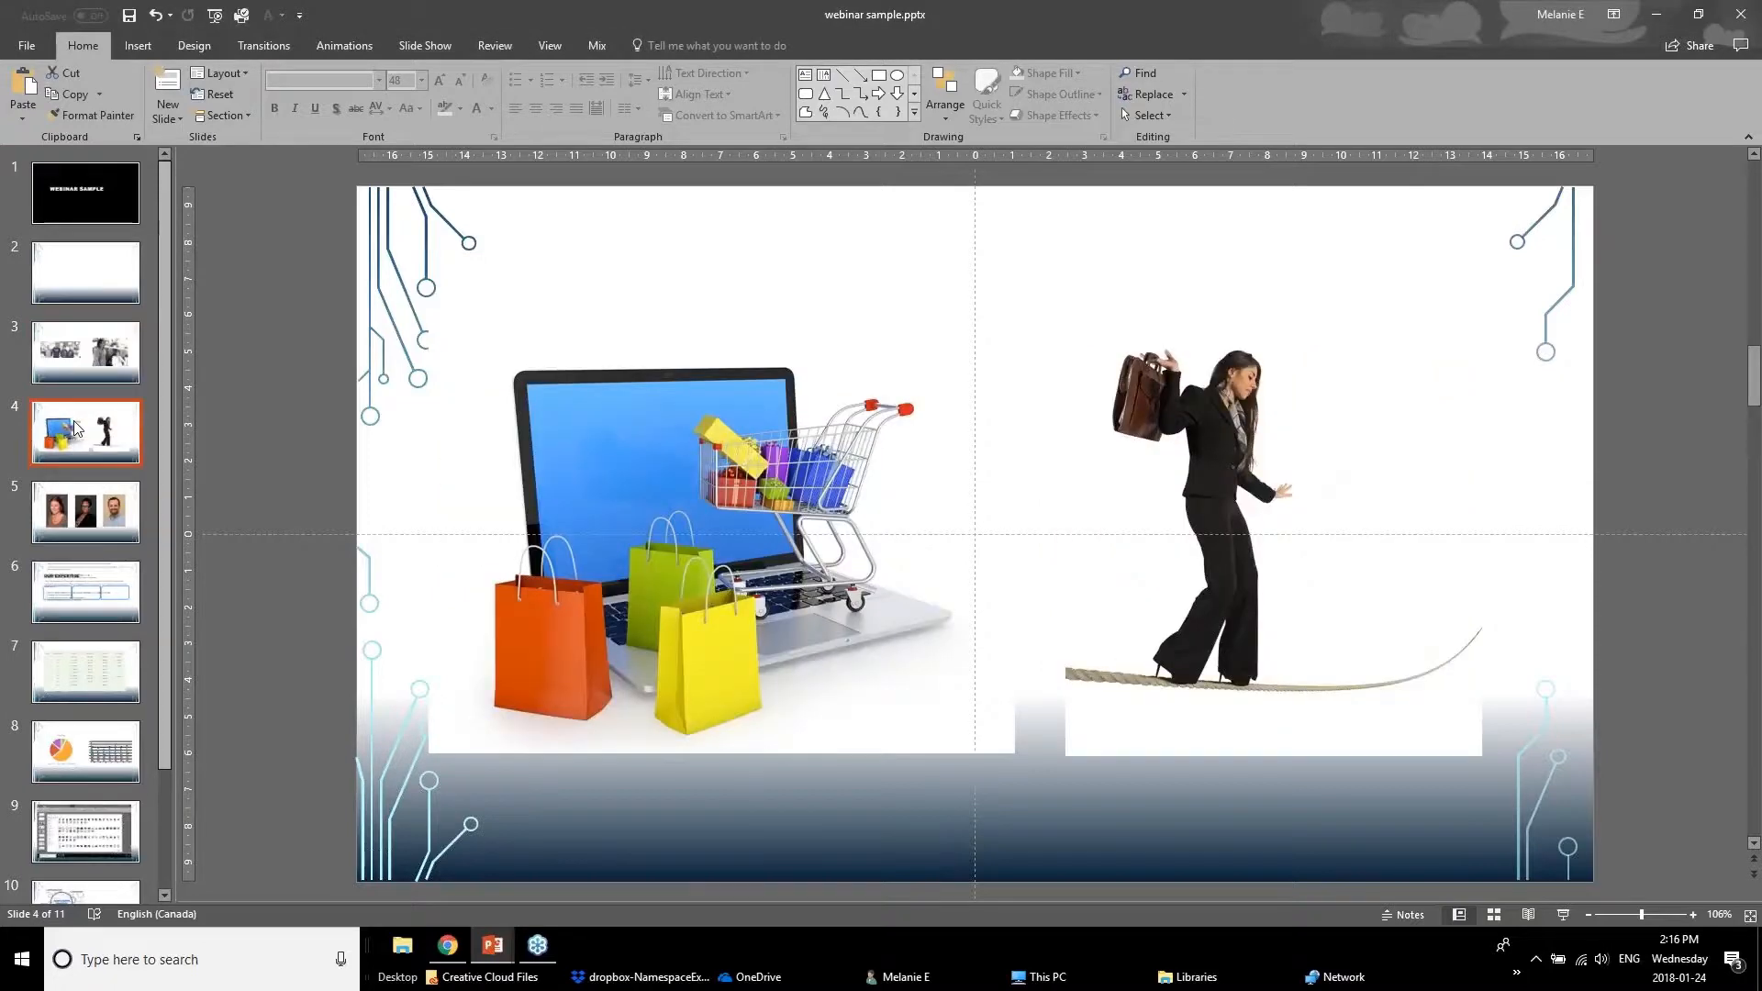
# Step: Move the laptop shopping picture slightly left and down, and the tightrope woman picture slightly right and up
pyautogui.moveTo(778, 518); pyautogui.dragTo(720, 536)
pyautogui.moveTo(1161, 532)
pyautogui.mouseDown()
pyautogui.moveTo(1268, 435)
pyautogui.moveTo(1192, 532)
pyautogui.mouseUp()
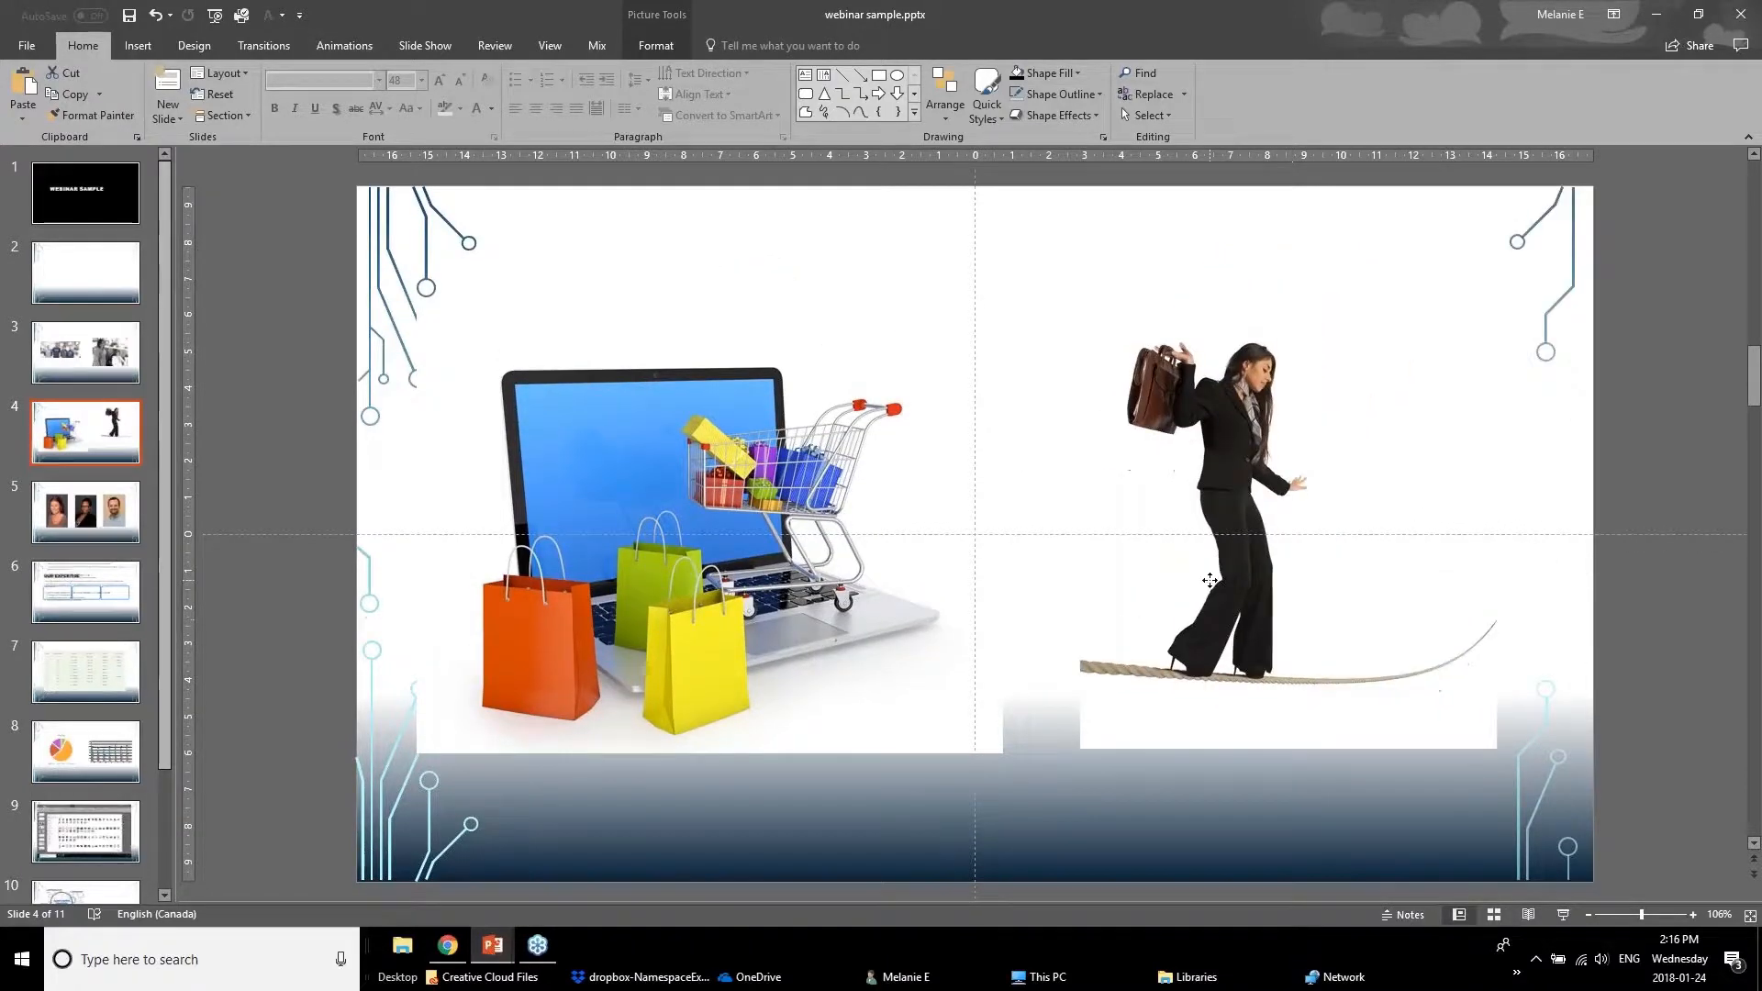
pyautogui.moveTo(746, 609)
pyautogui.mouseDown()
pyautogui.moveTo(748, 590)
pyautogui.moveTo(725, 652)
pyautogui.moveTo(735, 620)
pyautogui.mouseUp()
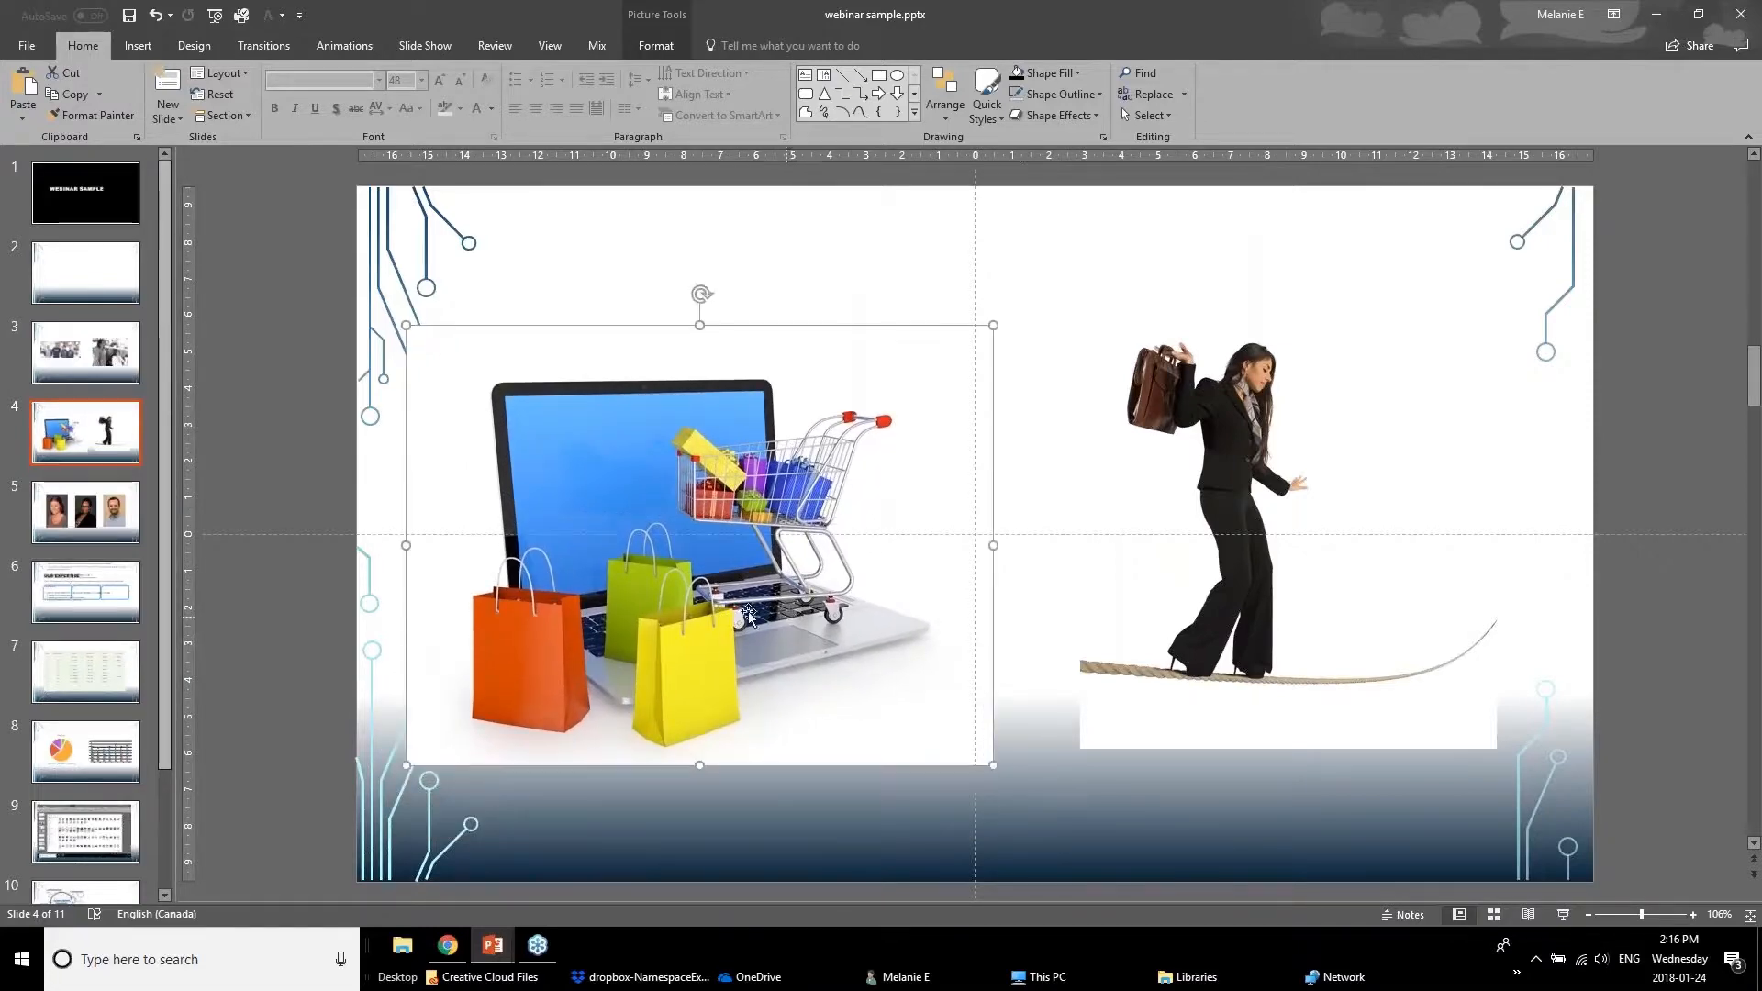
# Step: Start removing the laptop shopping picture's background, marking the laptop base, cart frame and bottoms of the bags as areas to keep
pyautogui.click(647, 17)
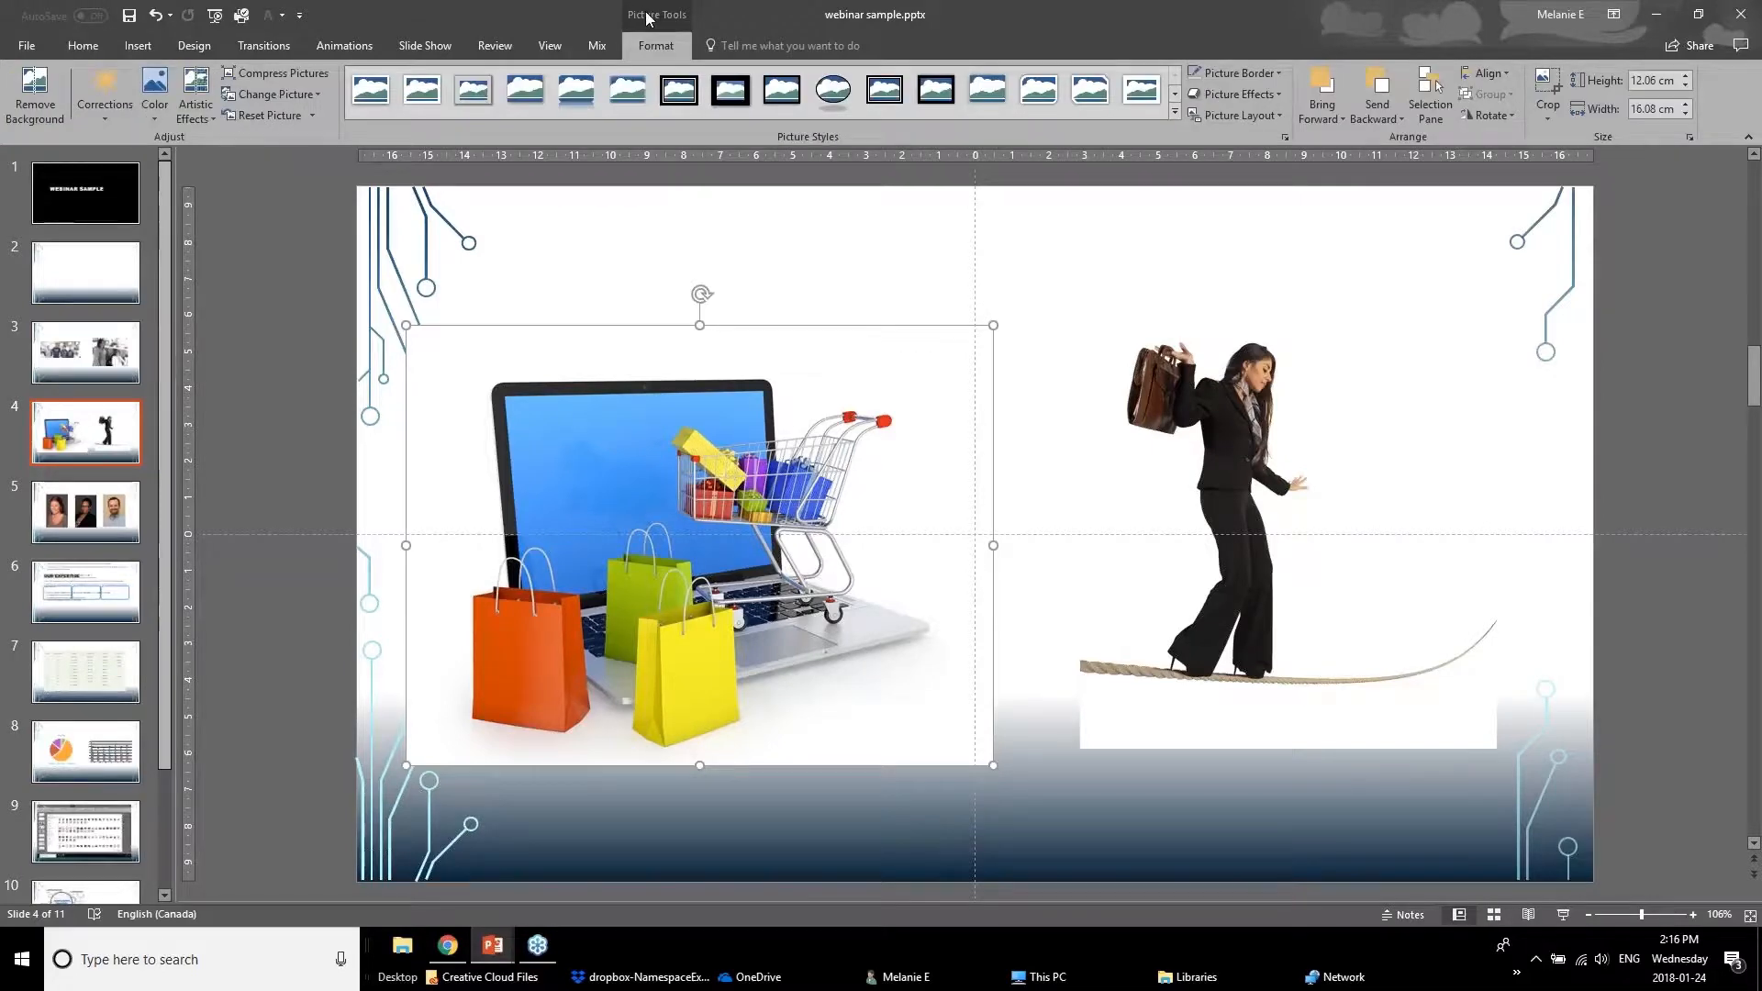
pyautogui.click(38, 109)
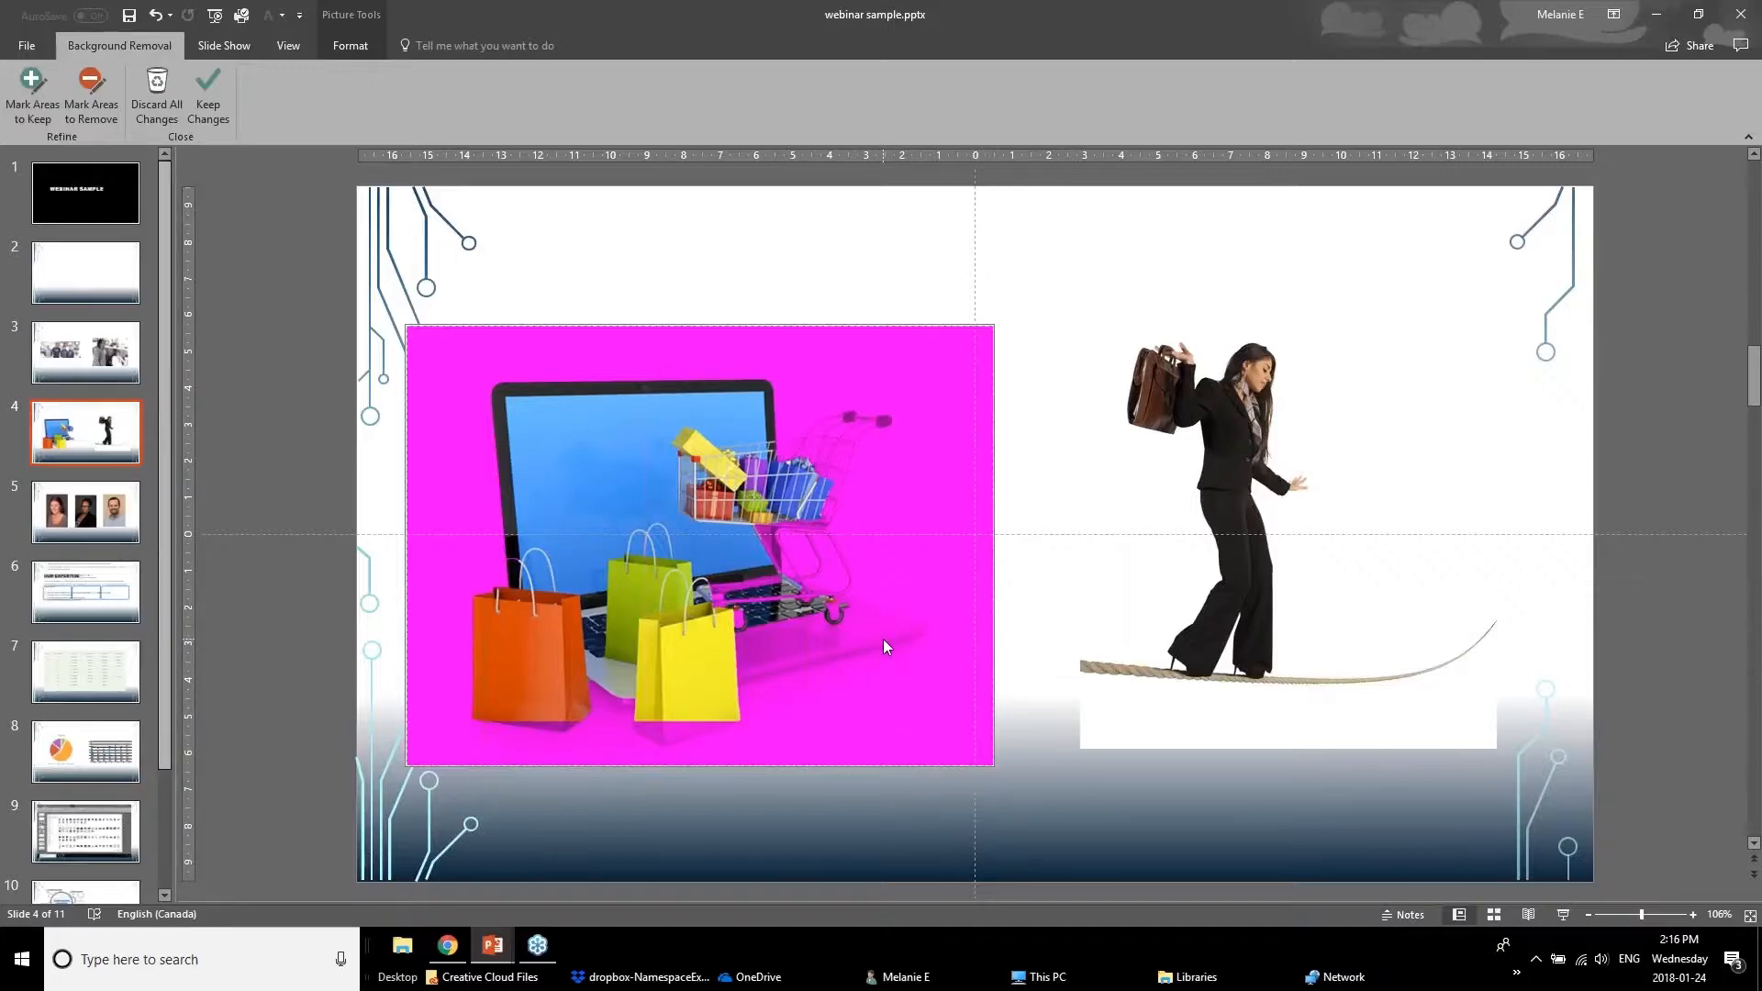
pyautogui.click(34, 120)
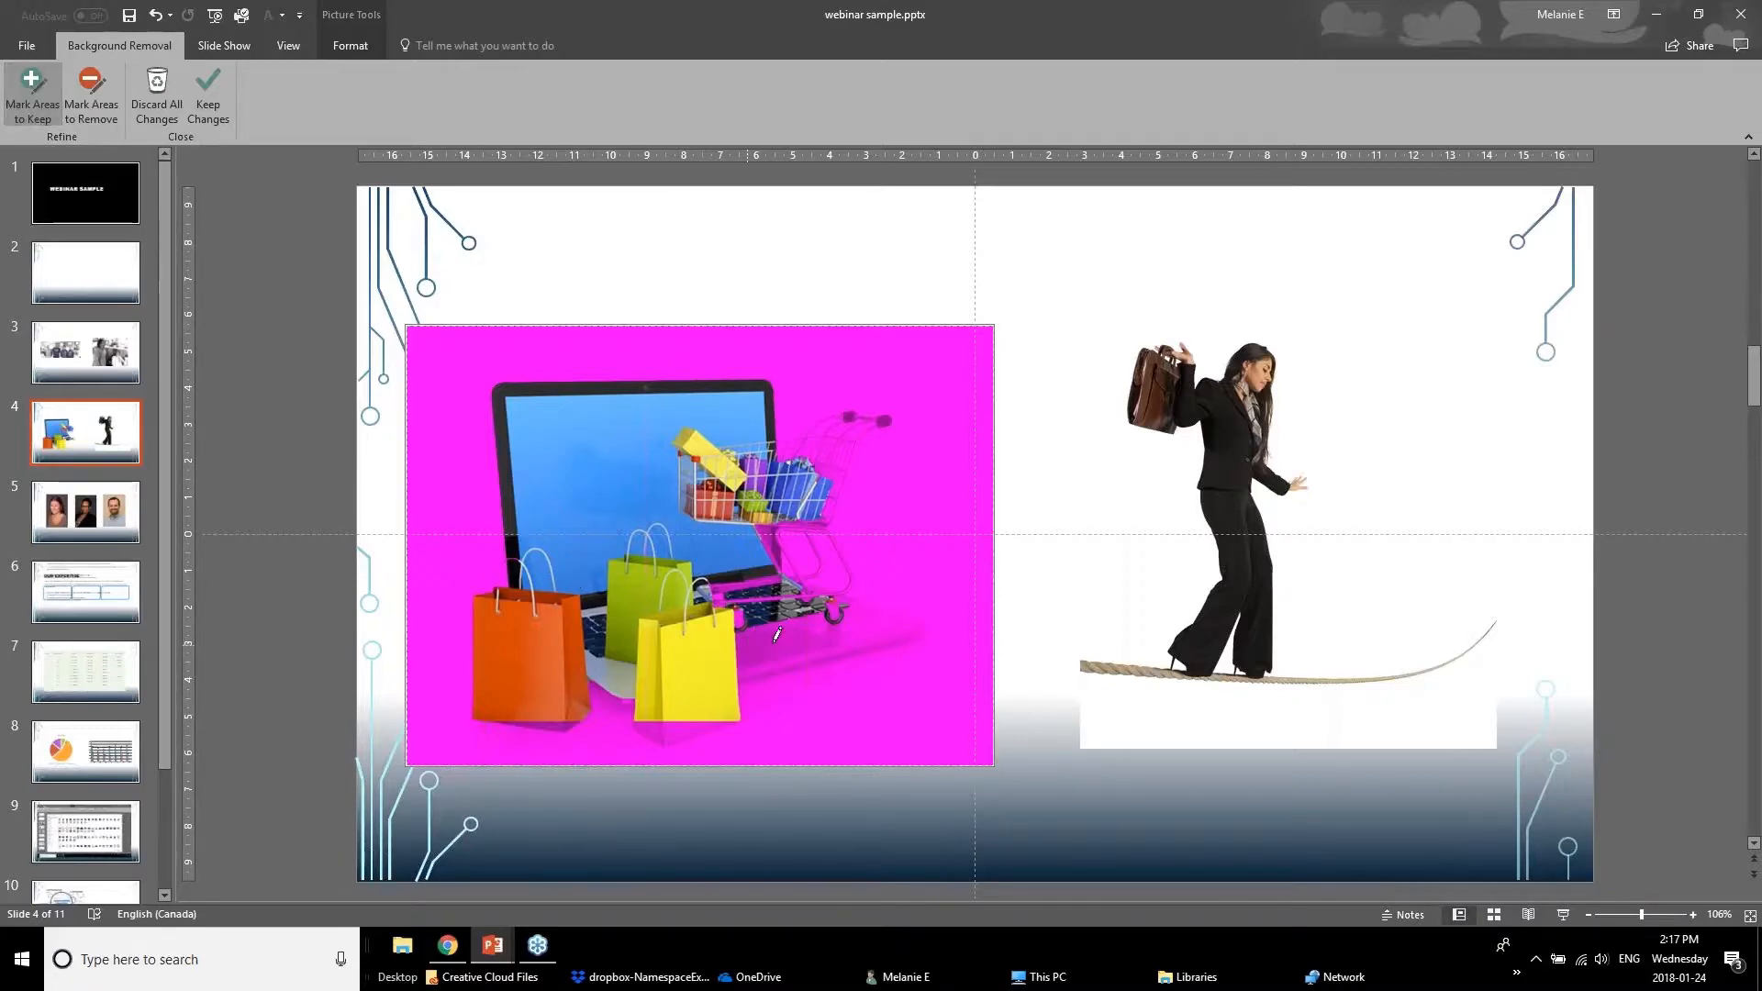
pyautogui.moveTo(863, 622)
pyautogui.mouseDown()
pyautogui.moveTo(745, 646)
pyautogui.moveTo(905, 636)
pyautogui.mouseUp()
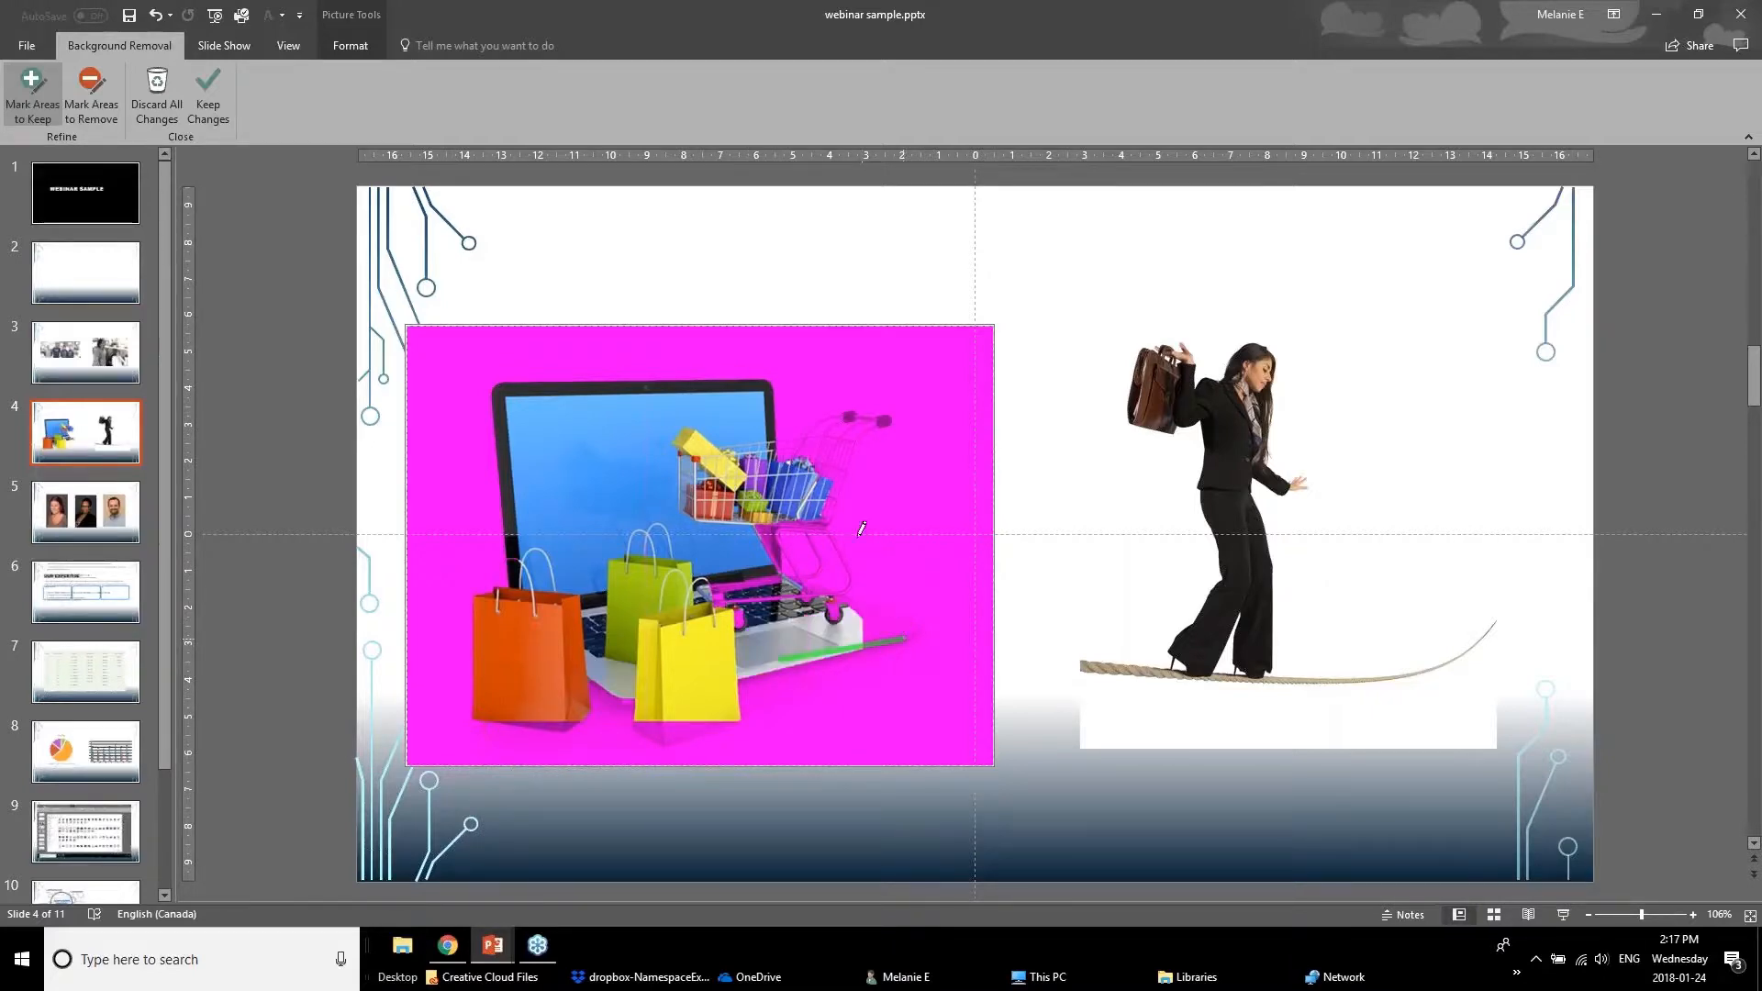
pyautogui.moveTo(849, 447)
pyautogui.mouseDown()
pyautogui.moveTo(823, 556)
pyautogui.moveTo(854, 584)
pyautogui.mouseUp()
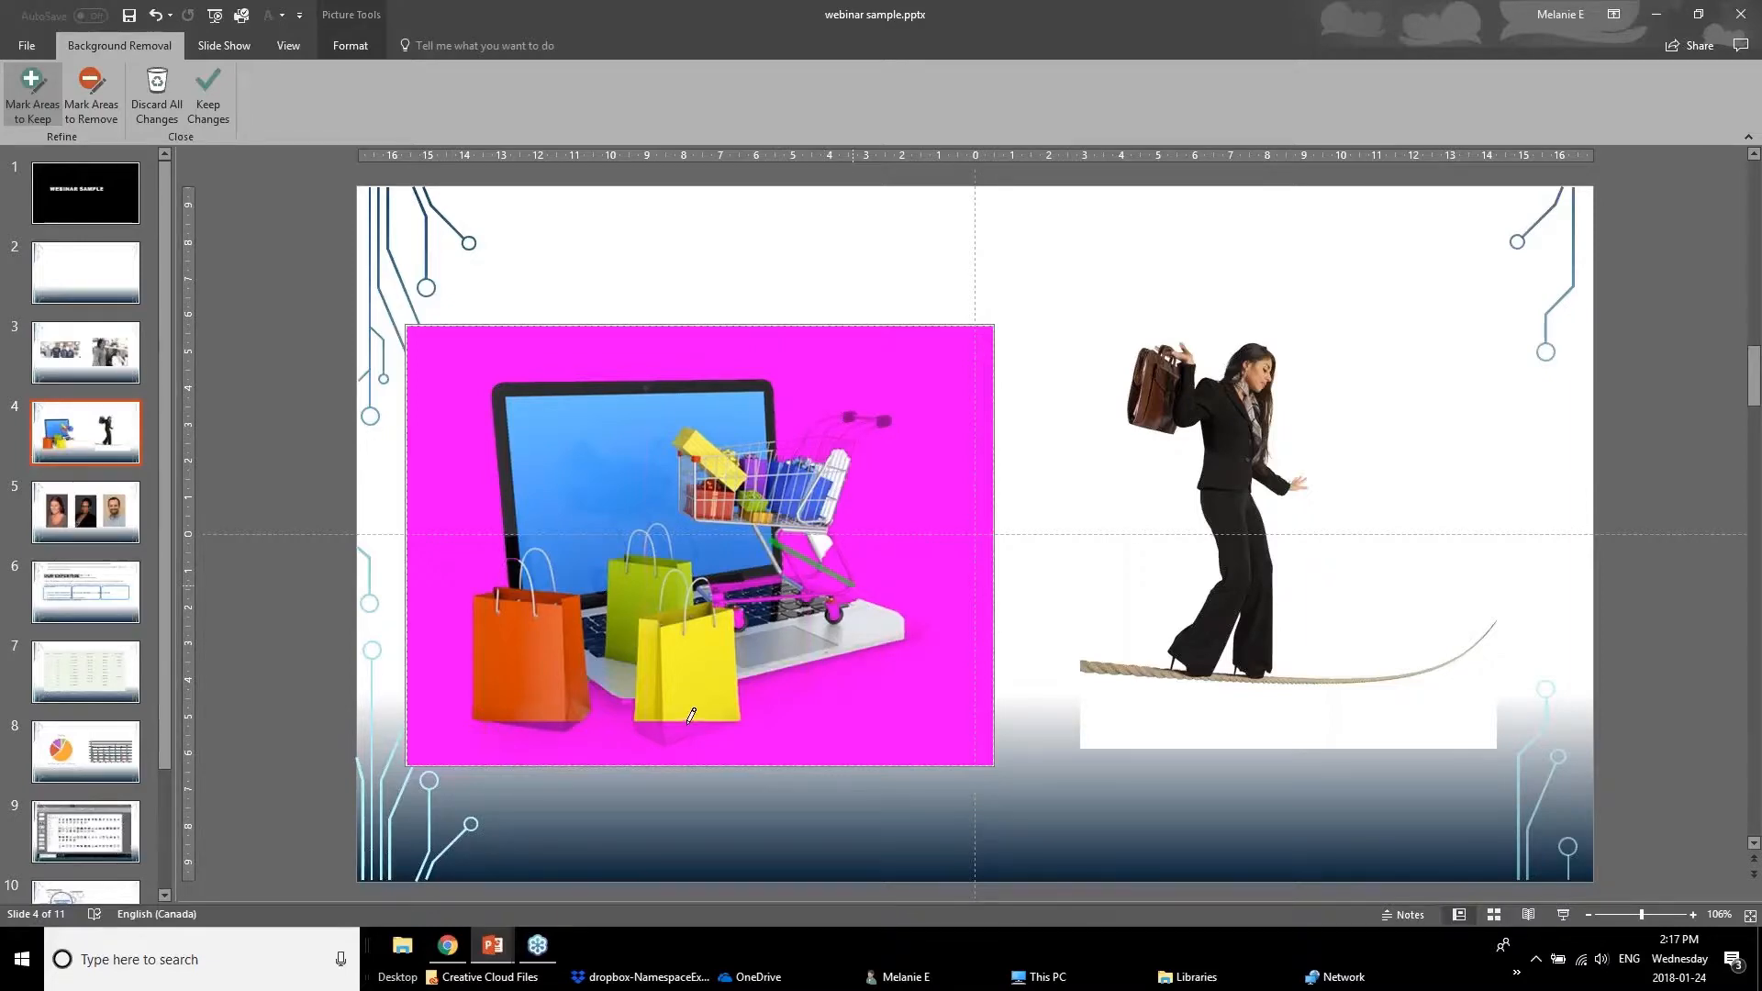
pyautogui.moveTo(688, 727); pyautogui.dragTo(653, 730)
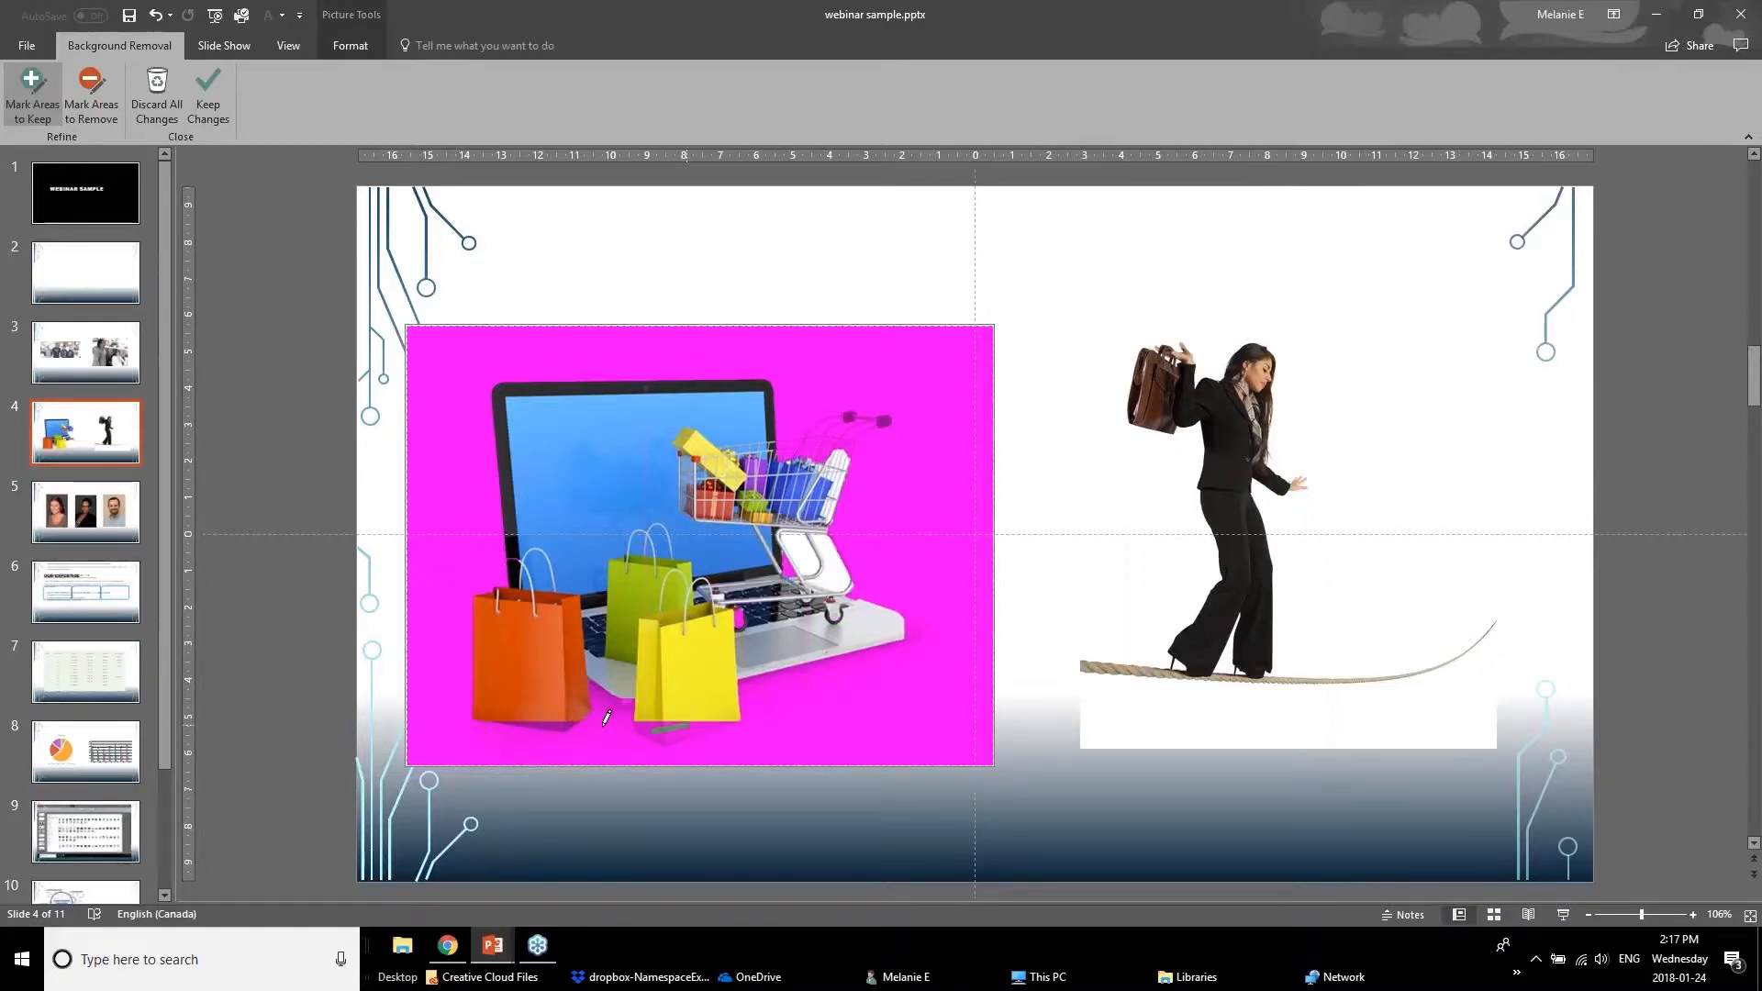
pyautogui.moveTo(595, 681); pyautogui.dragTo(634, 714)
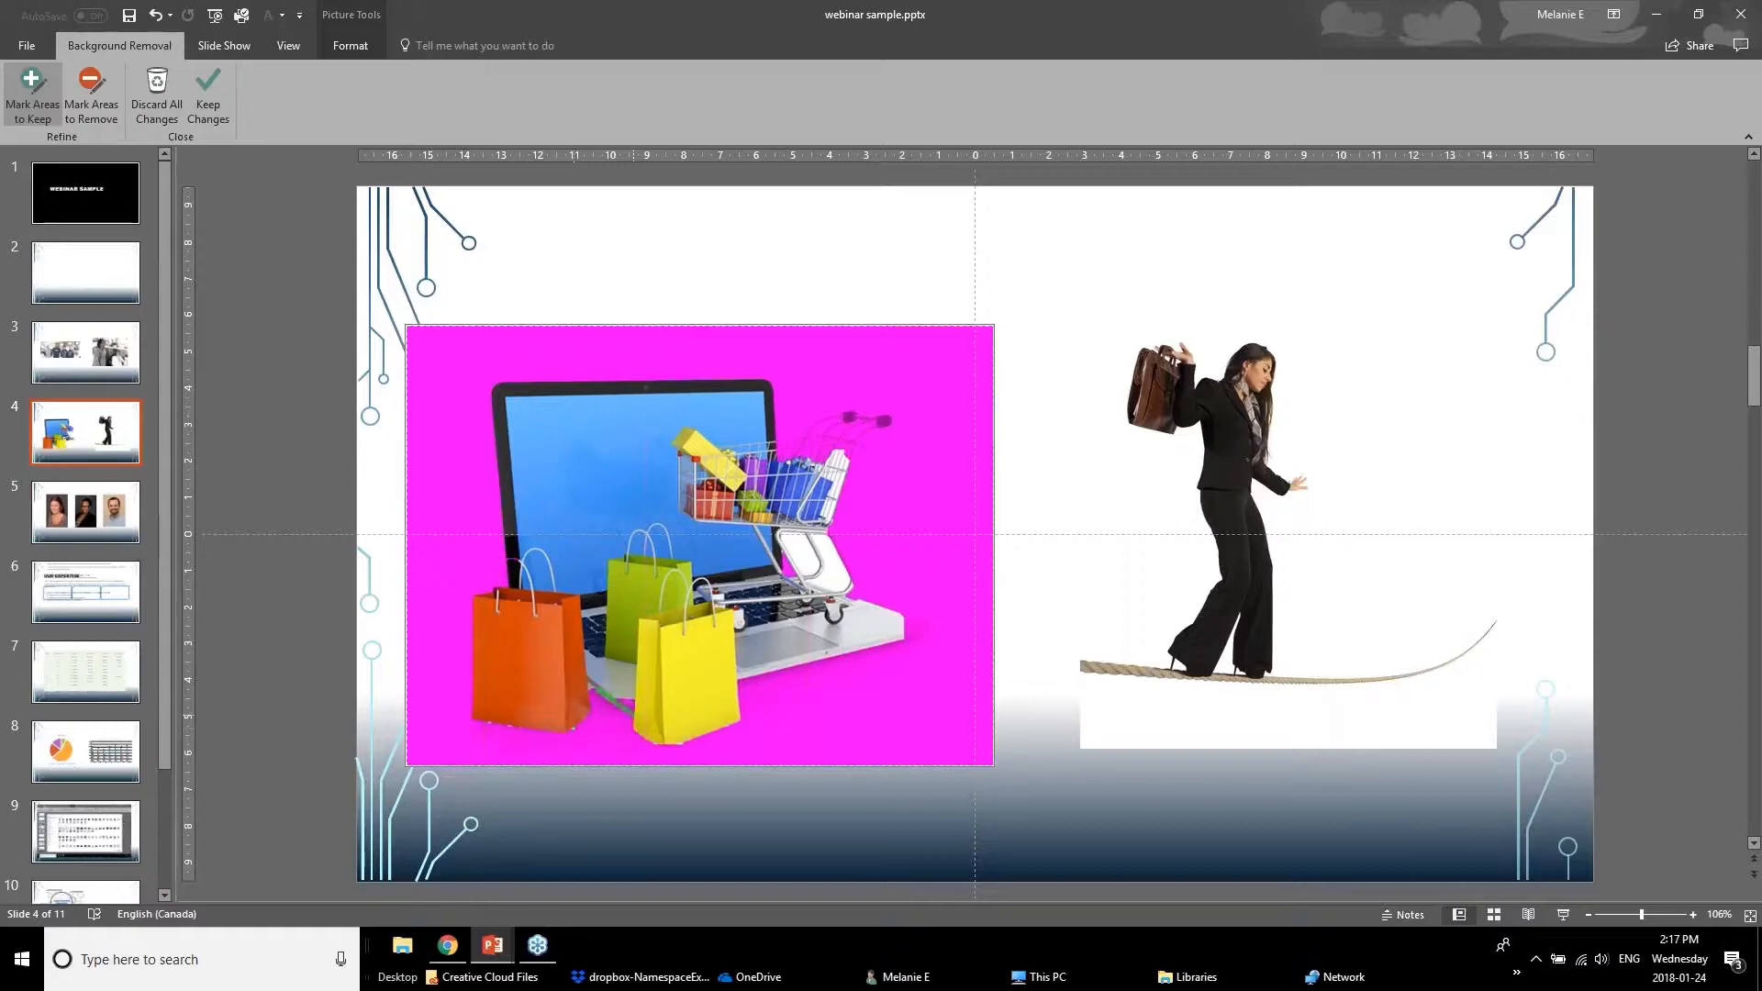
# Step: Mark the laptop's remaining front and right edges to keep, apply the background removal, and move the picture slightly up and left
pyautogui.moveTo(780, 685); pyautogui.dragTo(912, 645)
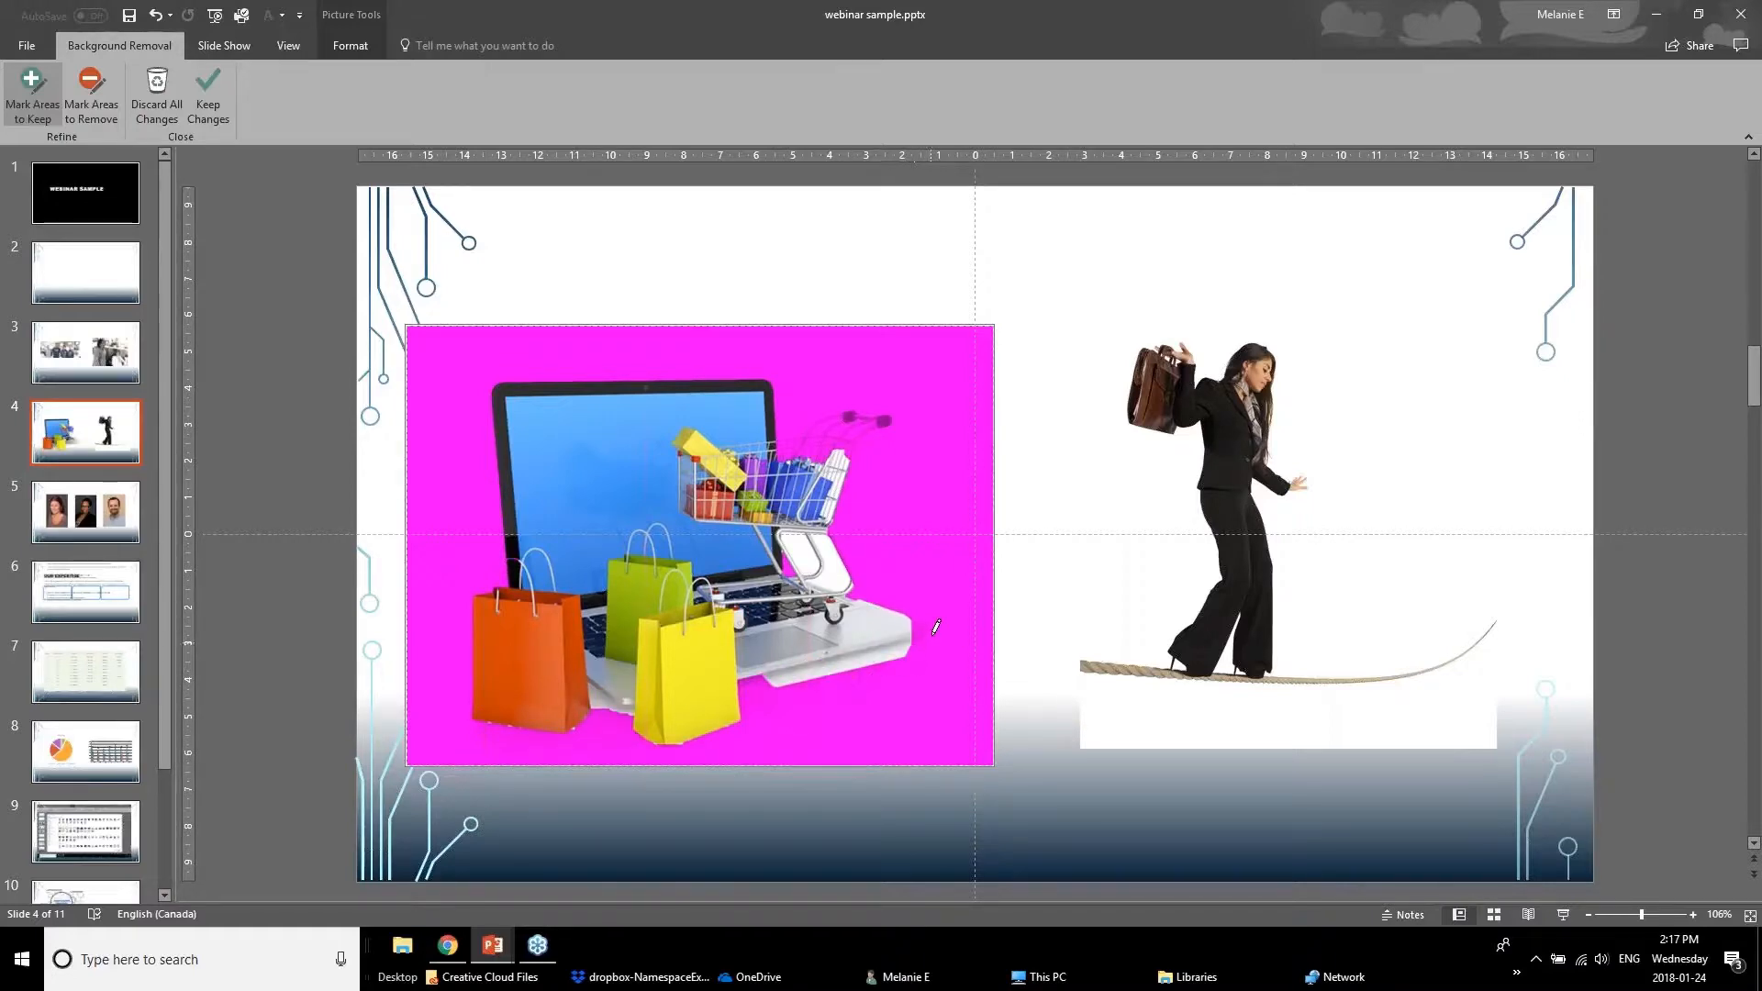
pyautogui.moveTo(921, 627); pyautogui.dragTo(934, 678)
pyautogui.moveTo(855, 586); pyautogui.dragTo(878, 603)
pyautogui.moveTo(746, 687); pyautogui.dragTo(776, 687)
pyautogui.click(215, 108)
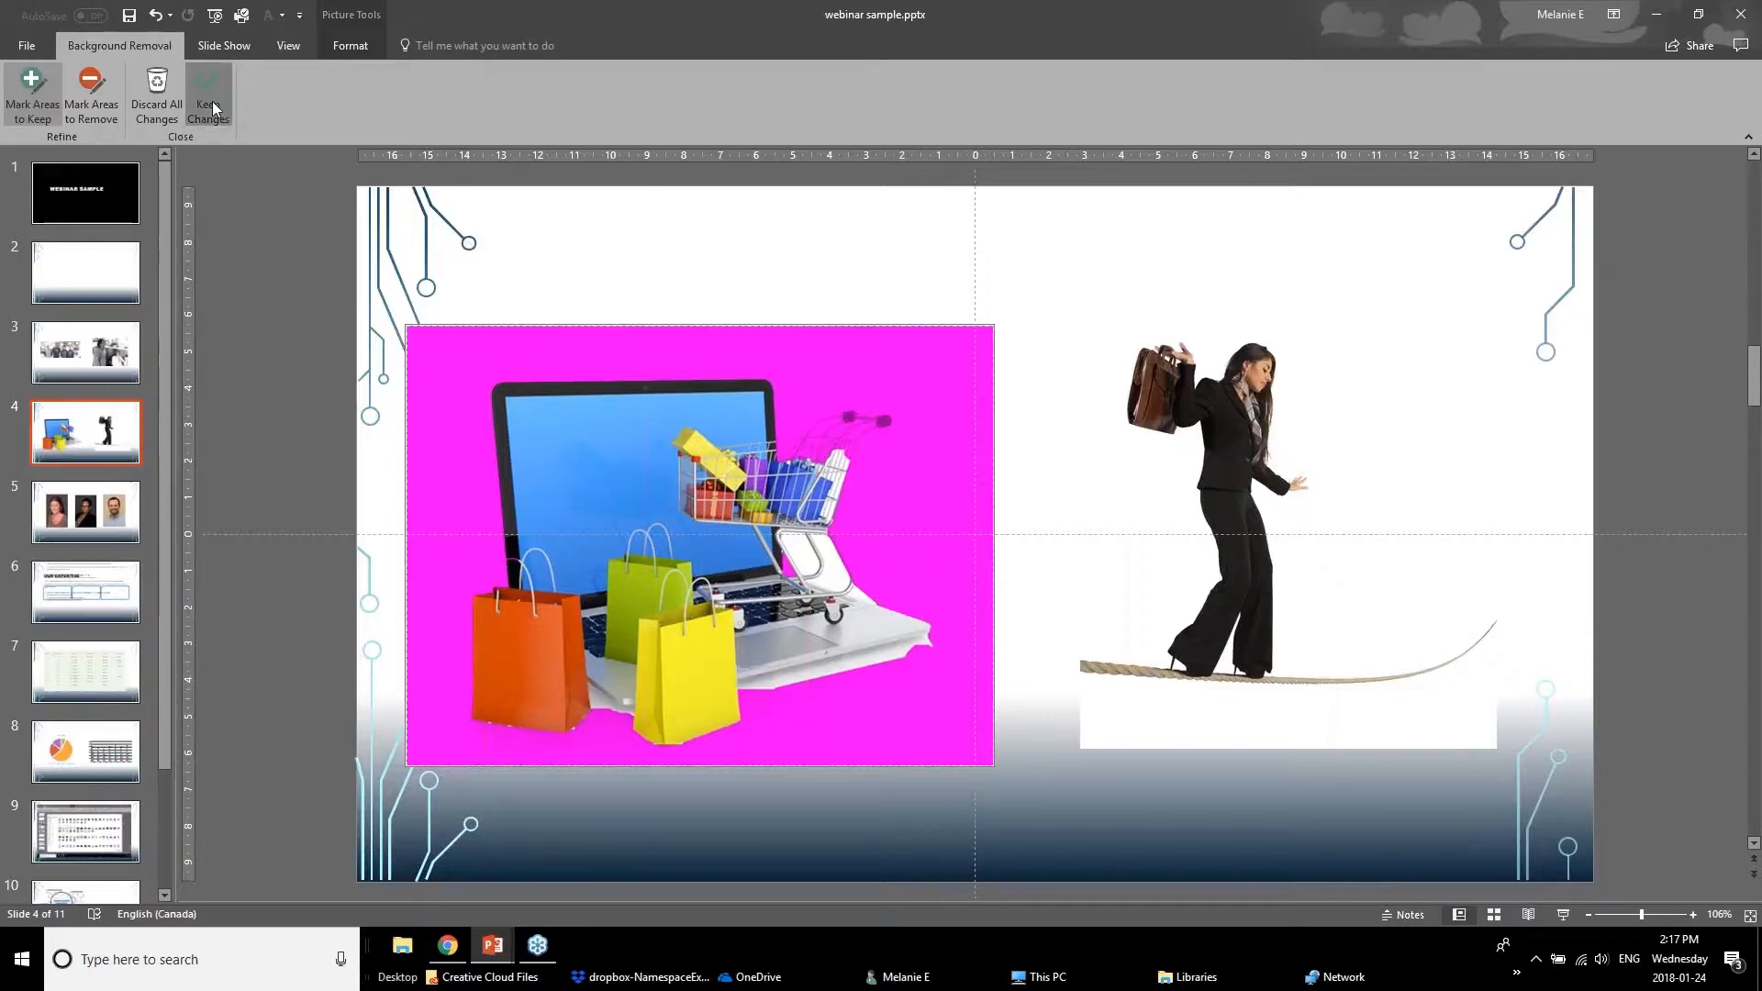
pyautogui.moveTo(723, 676); pyautogui.dragTo(657, 553)
# Step: Remove the background of the tightrope woman picture, marking both ends of the rope as areas to keep
pyautogui.click(1091, 332)
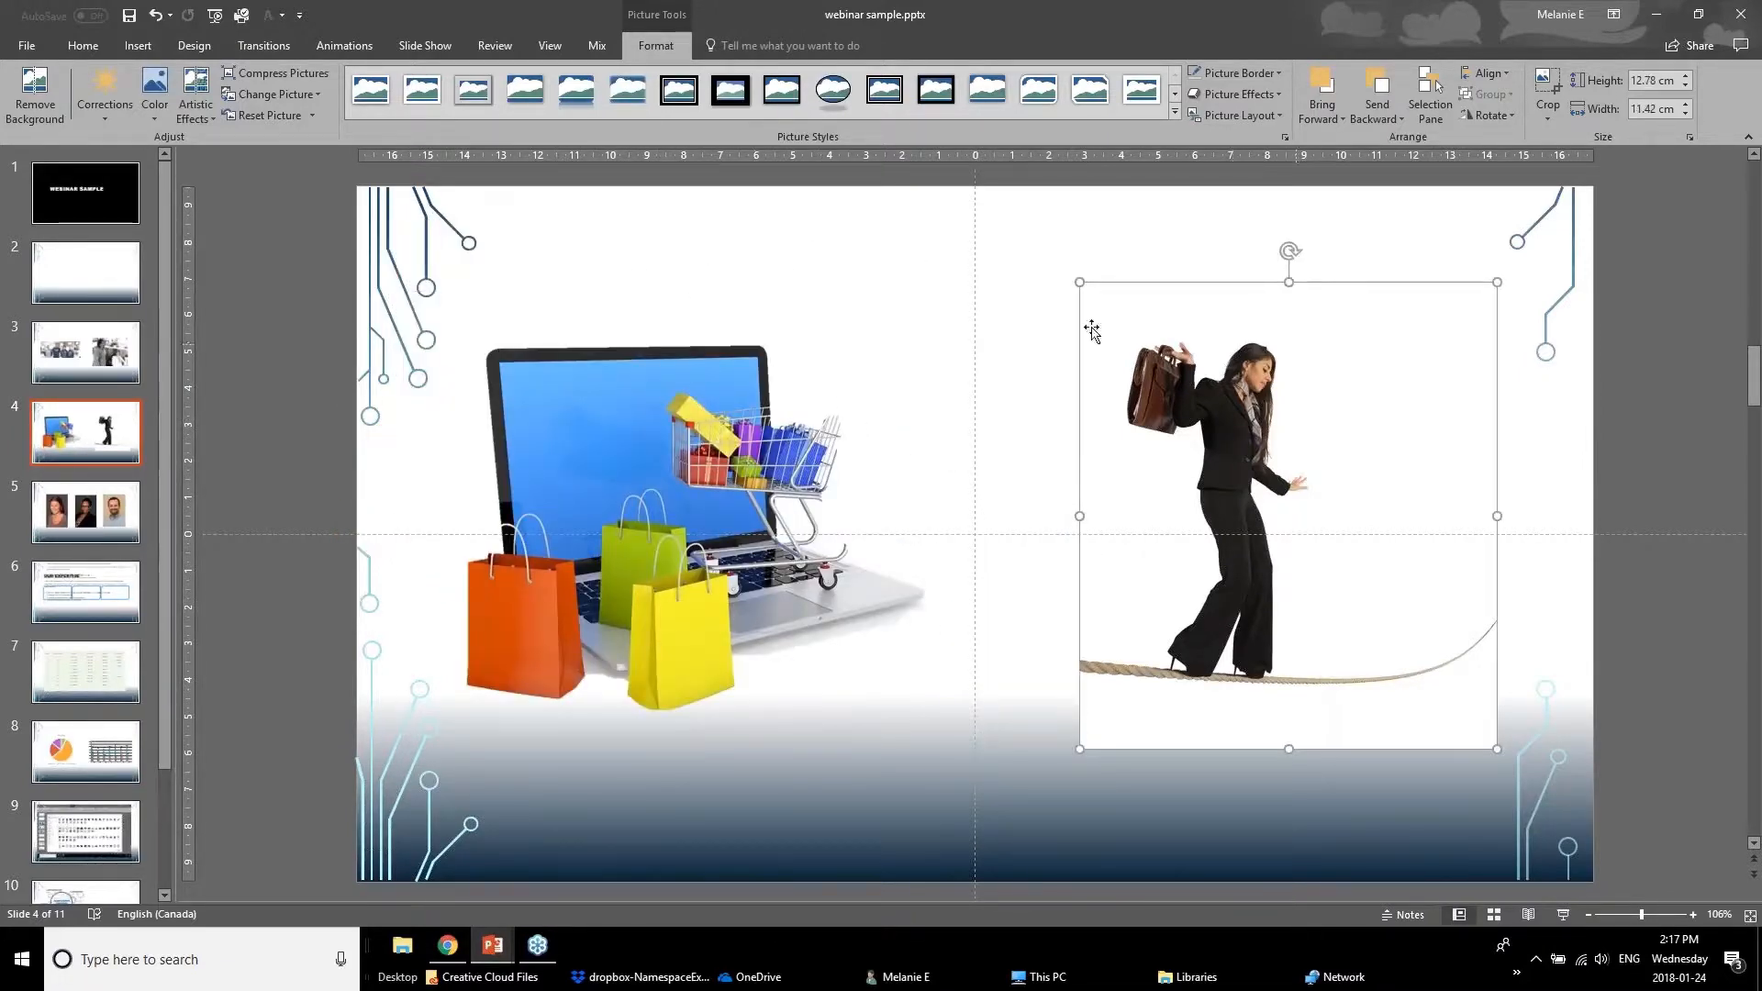
pyautogui.click(35, 94)
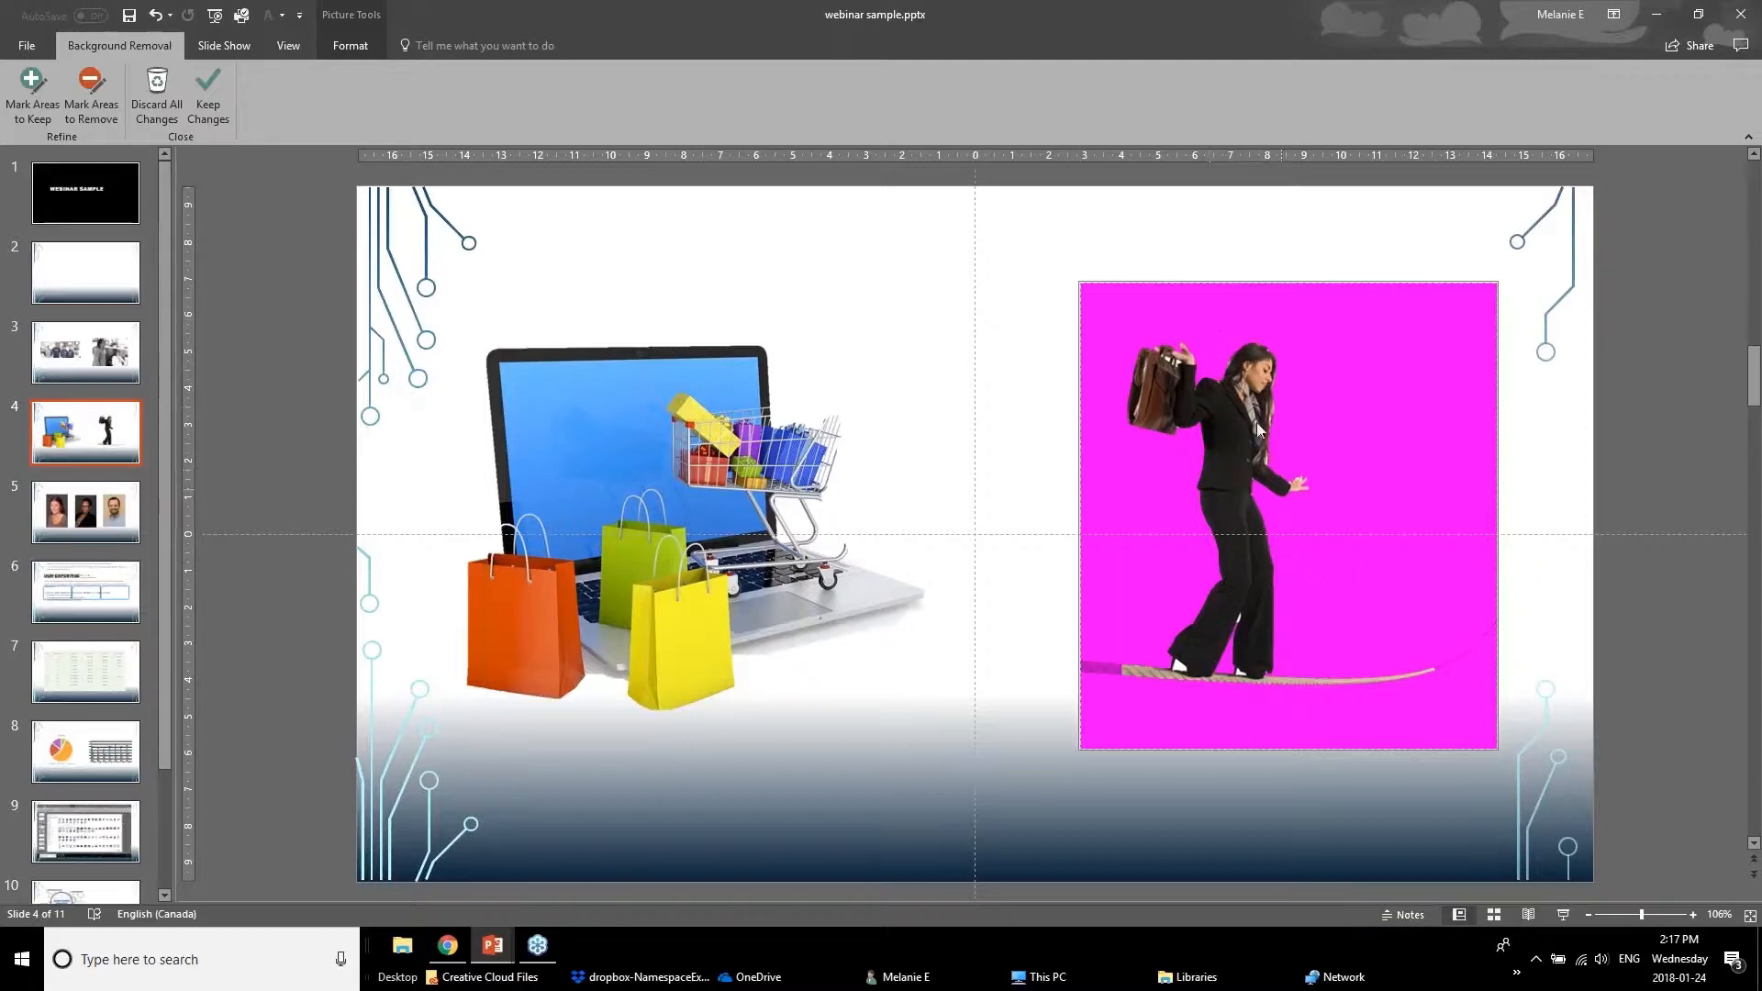
pyautogui.click(32, 97)
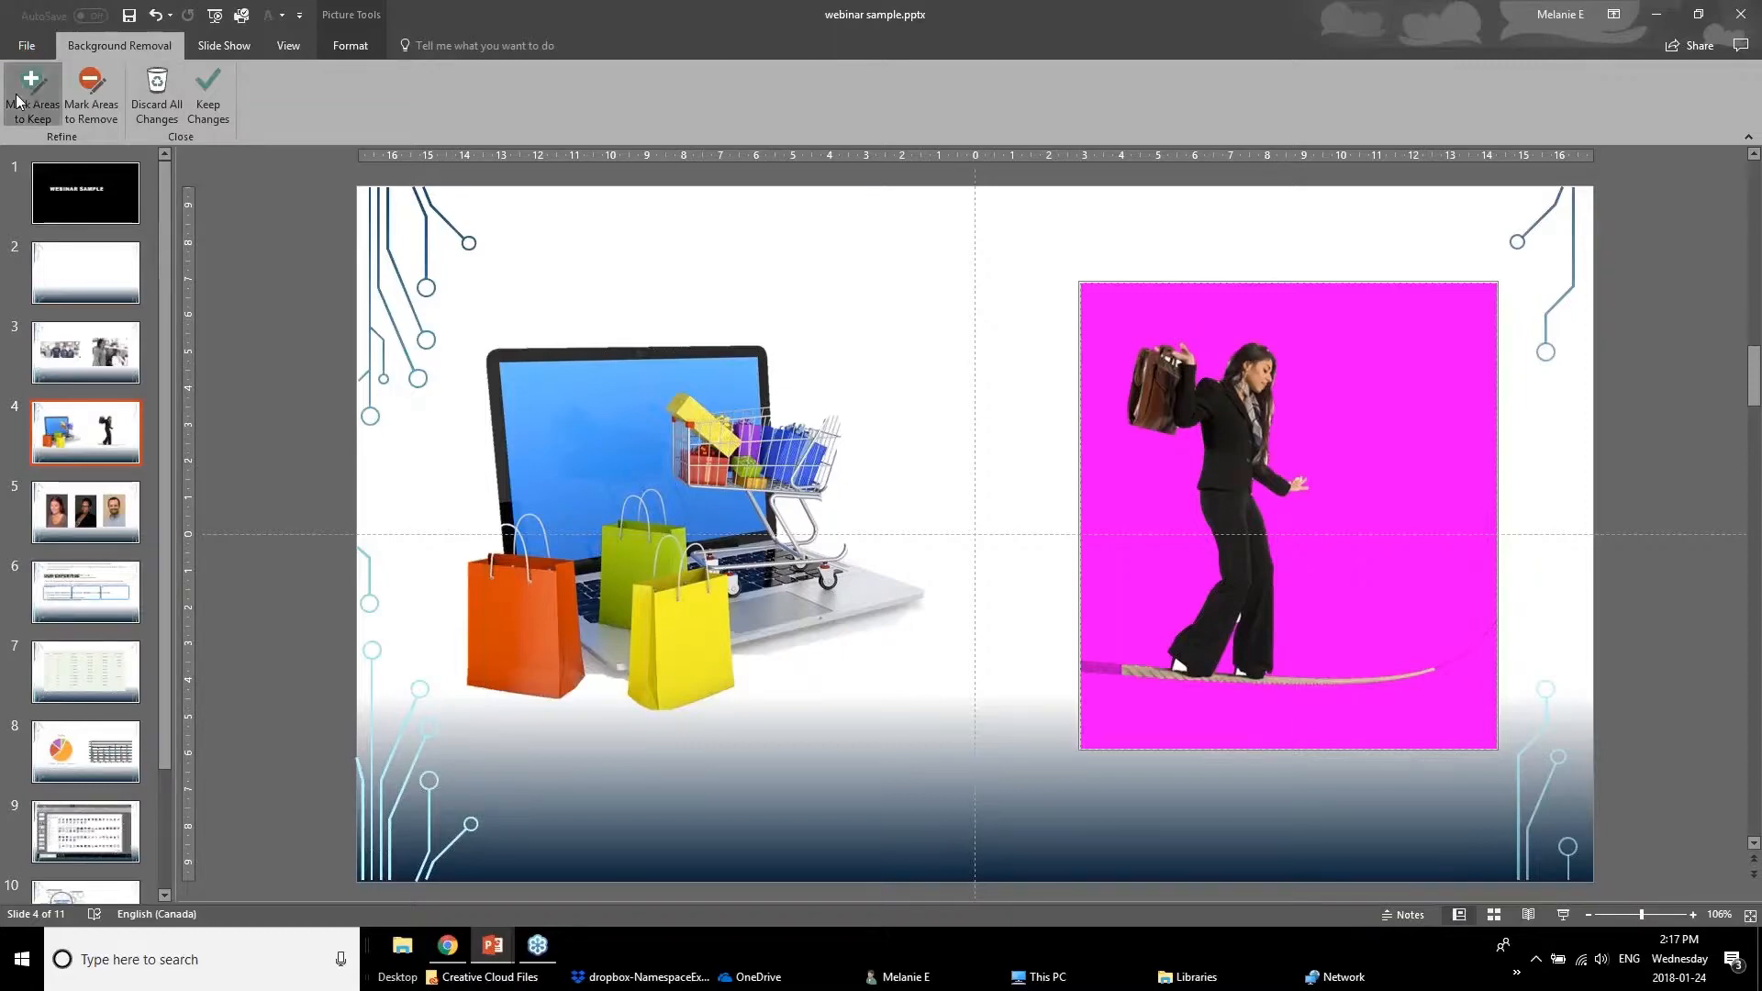
pyautogui.moveTo(1105, 662); pyautogui.dragTo(1148, 671)
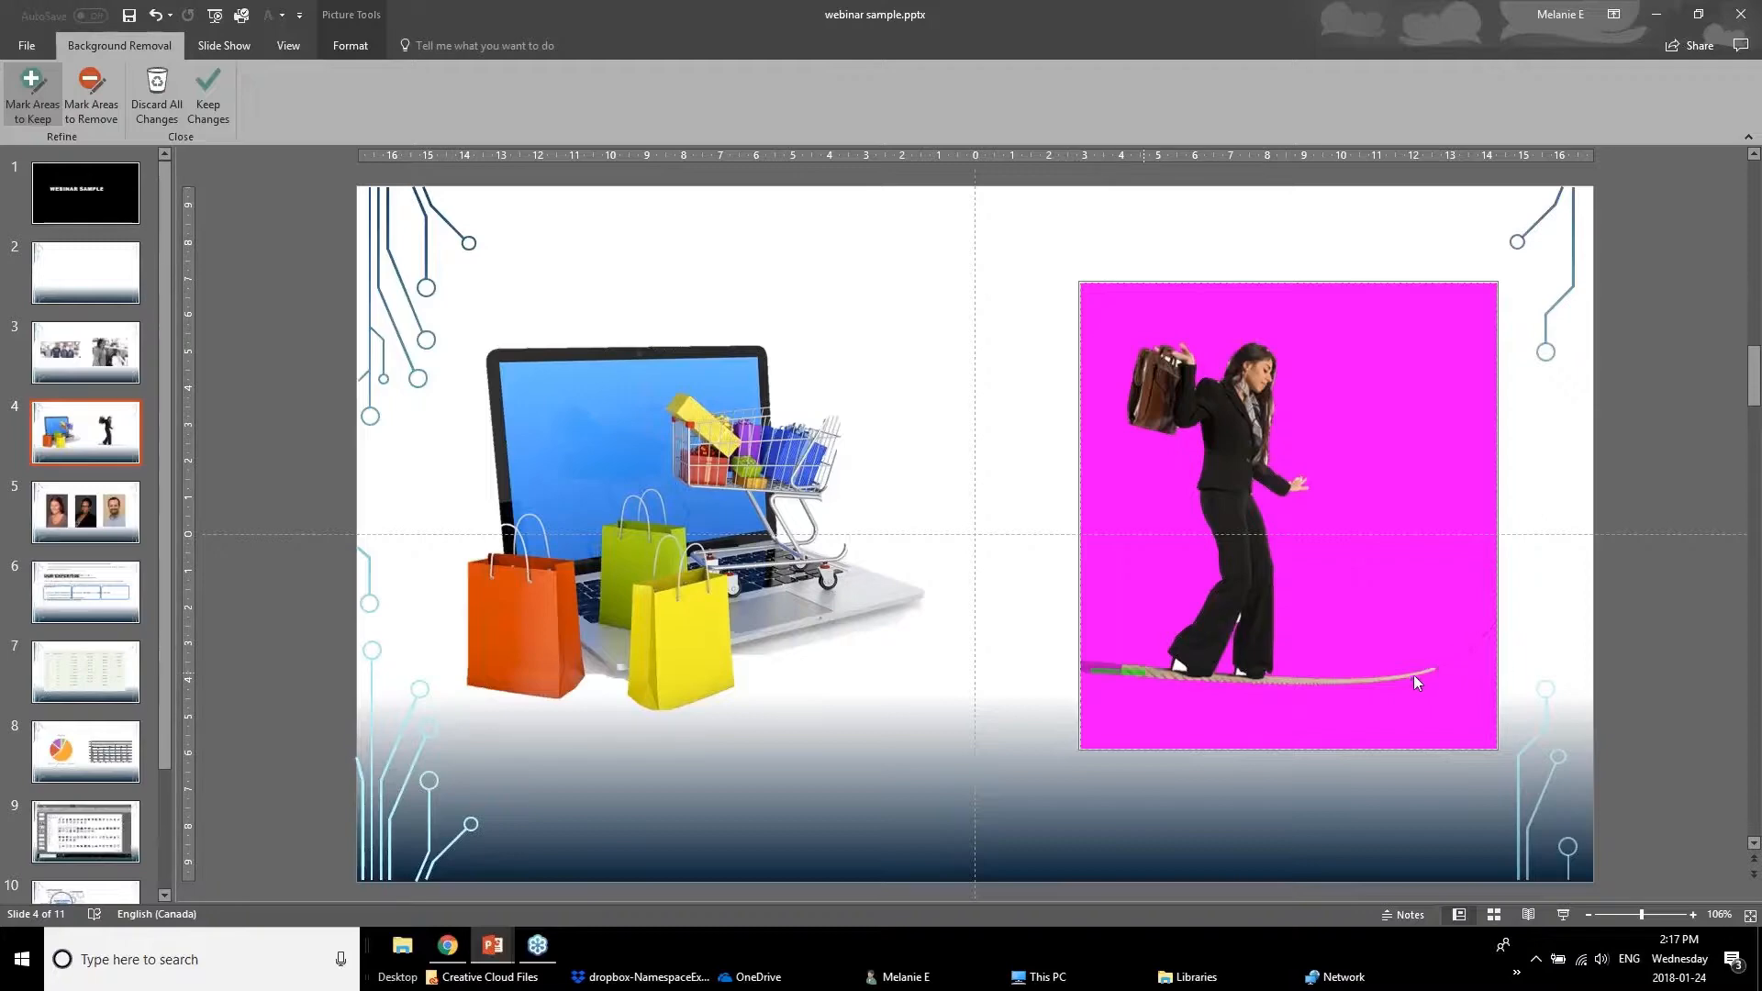
pyautogui.moveTo(1445, 662); pyautogui.dragTo(1466, 654)
pyautogui.click(202, 92)
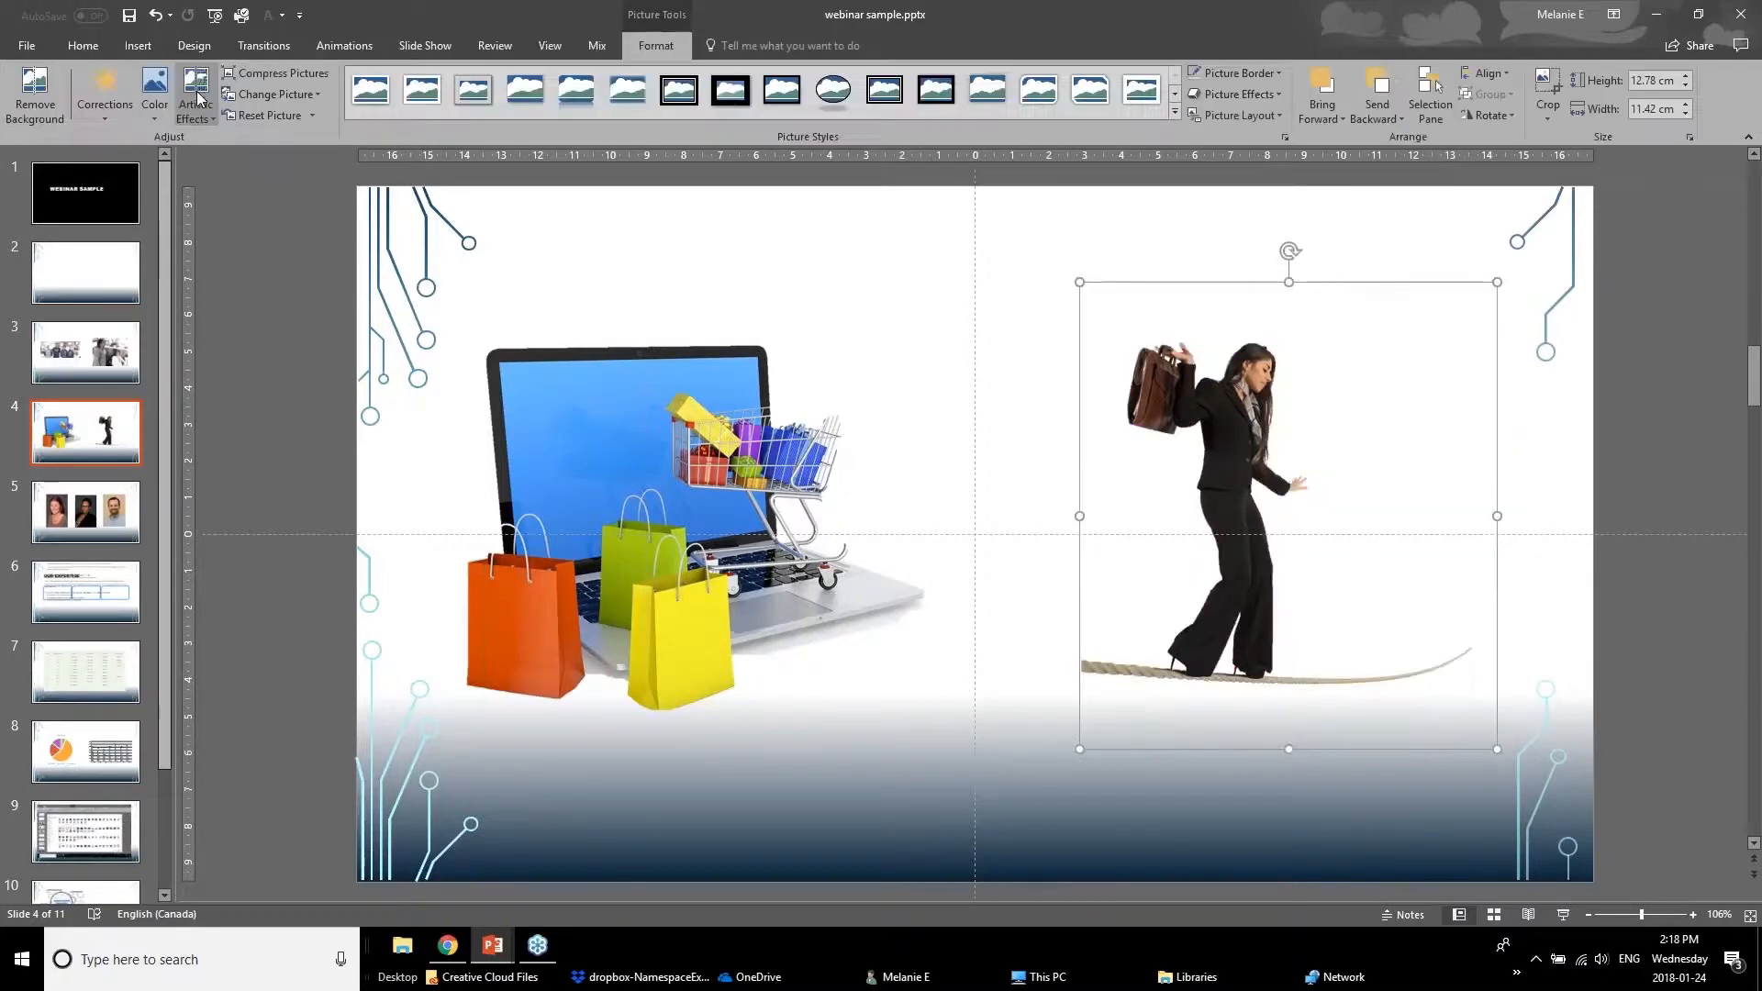
# Step: Move the tightrope woman picture slightly up and left and bring it forward in the stacking order
pyautogui.moveTo(1276, 565); pyautogui.dragTo(1231, 491)
pyautogui.click(1309, 115)
pyautogui.click(1345, 160)
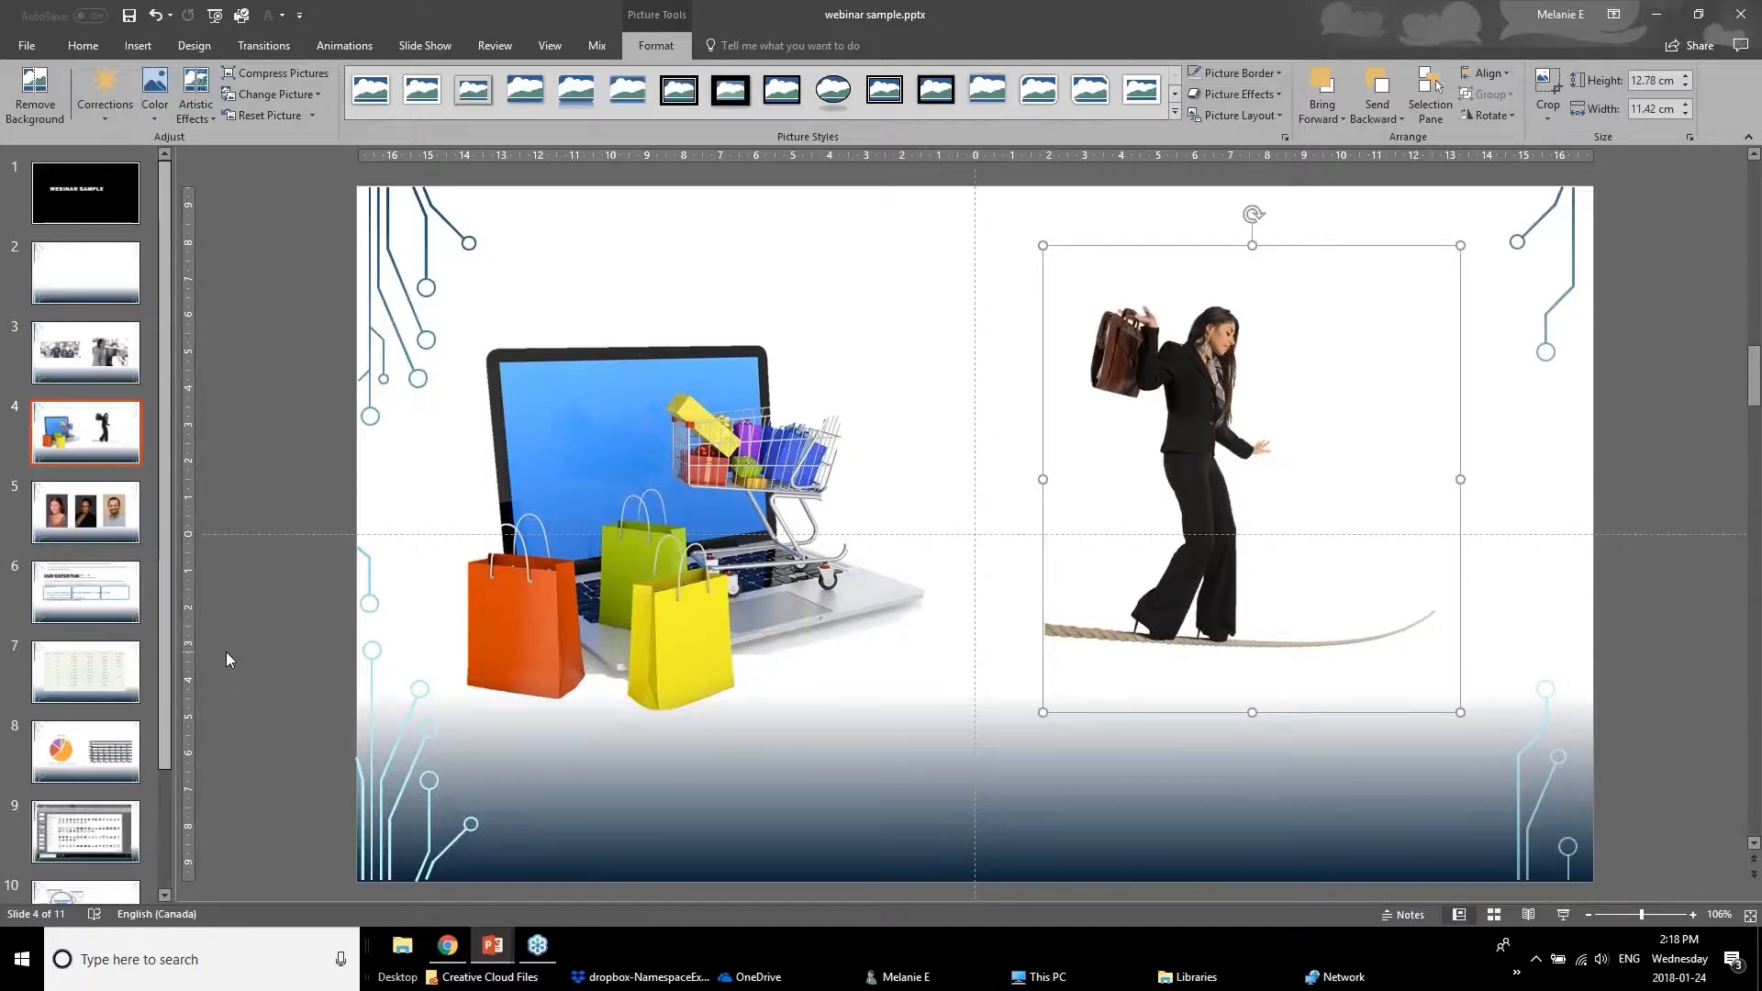
# Step: On slide 5, crop the left woman's portrait to an oval shape
pyautogui.click(64, 516)
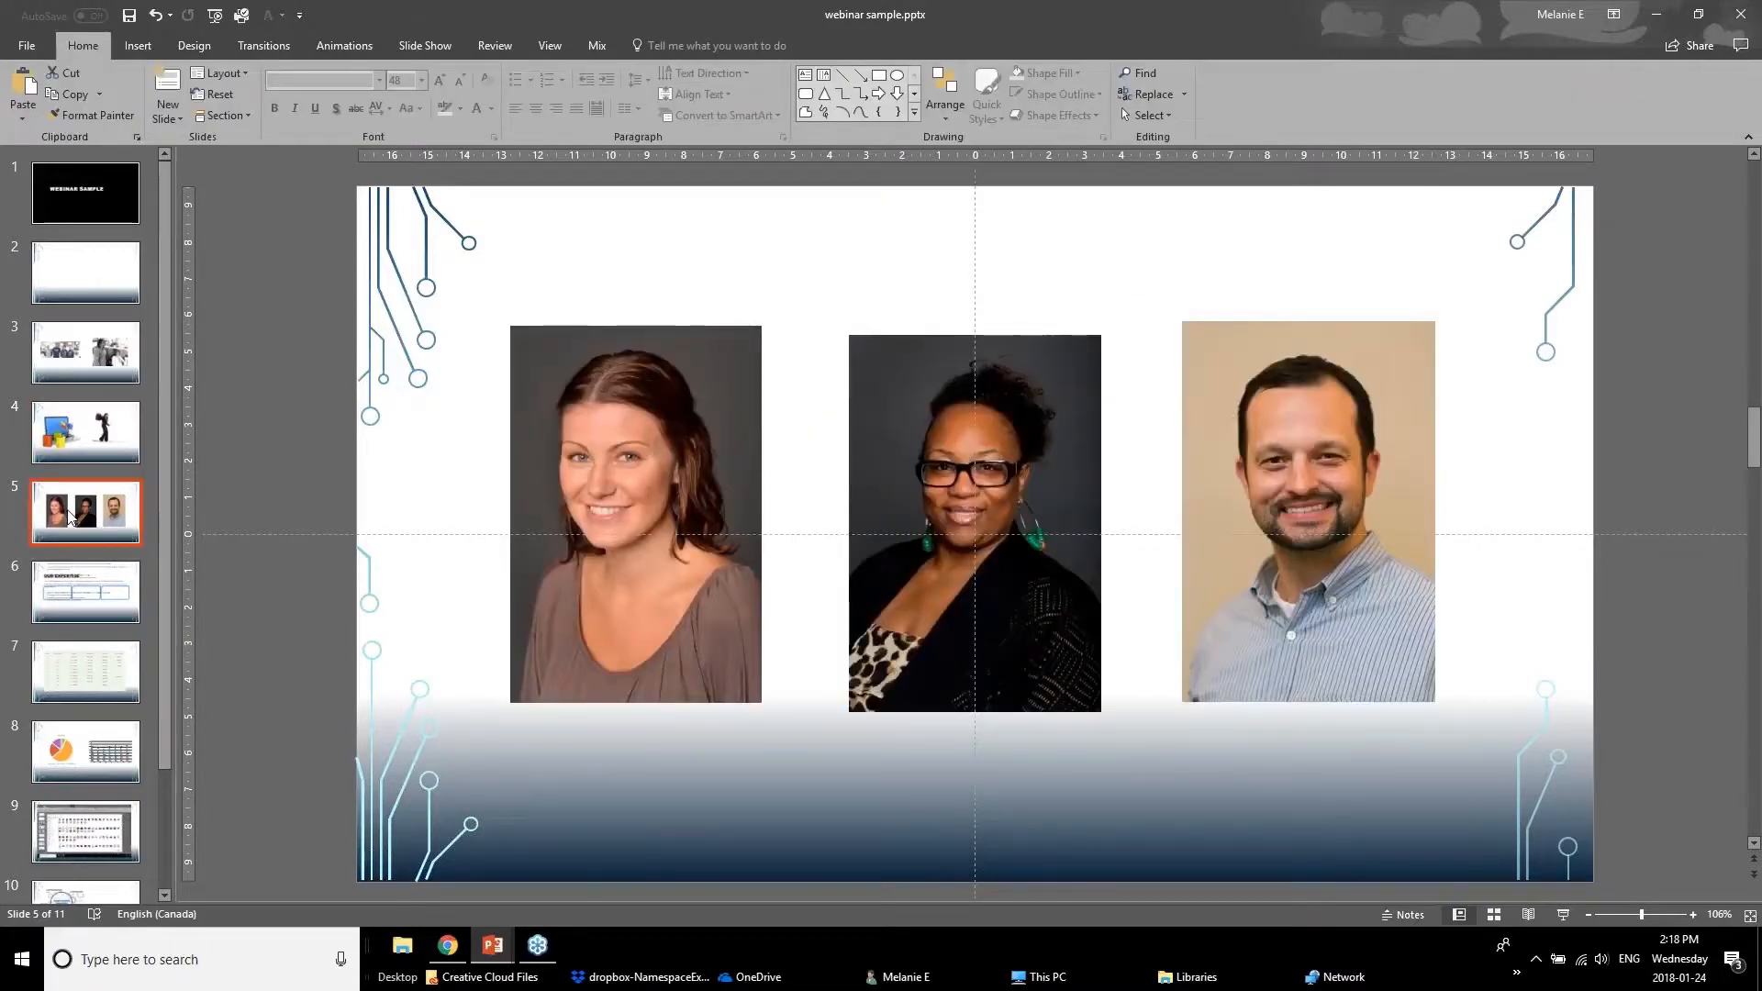
pyautogui.click(537, 551)
pyautogui.click(910, 567)
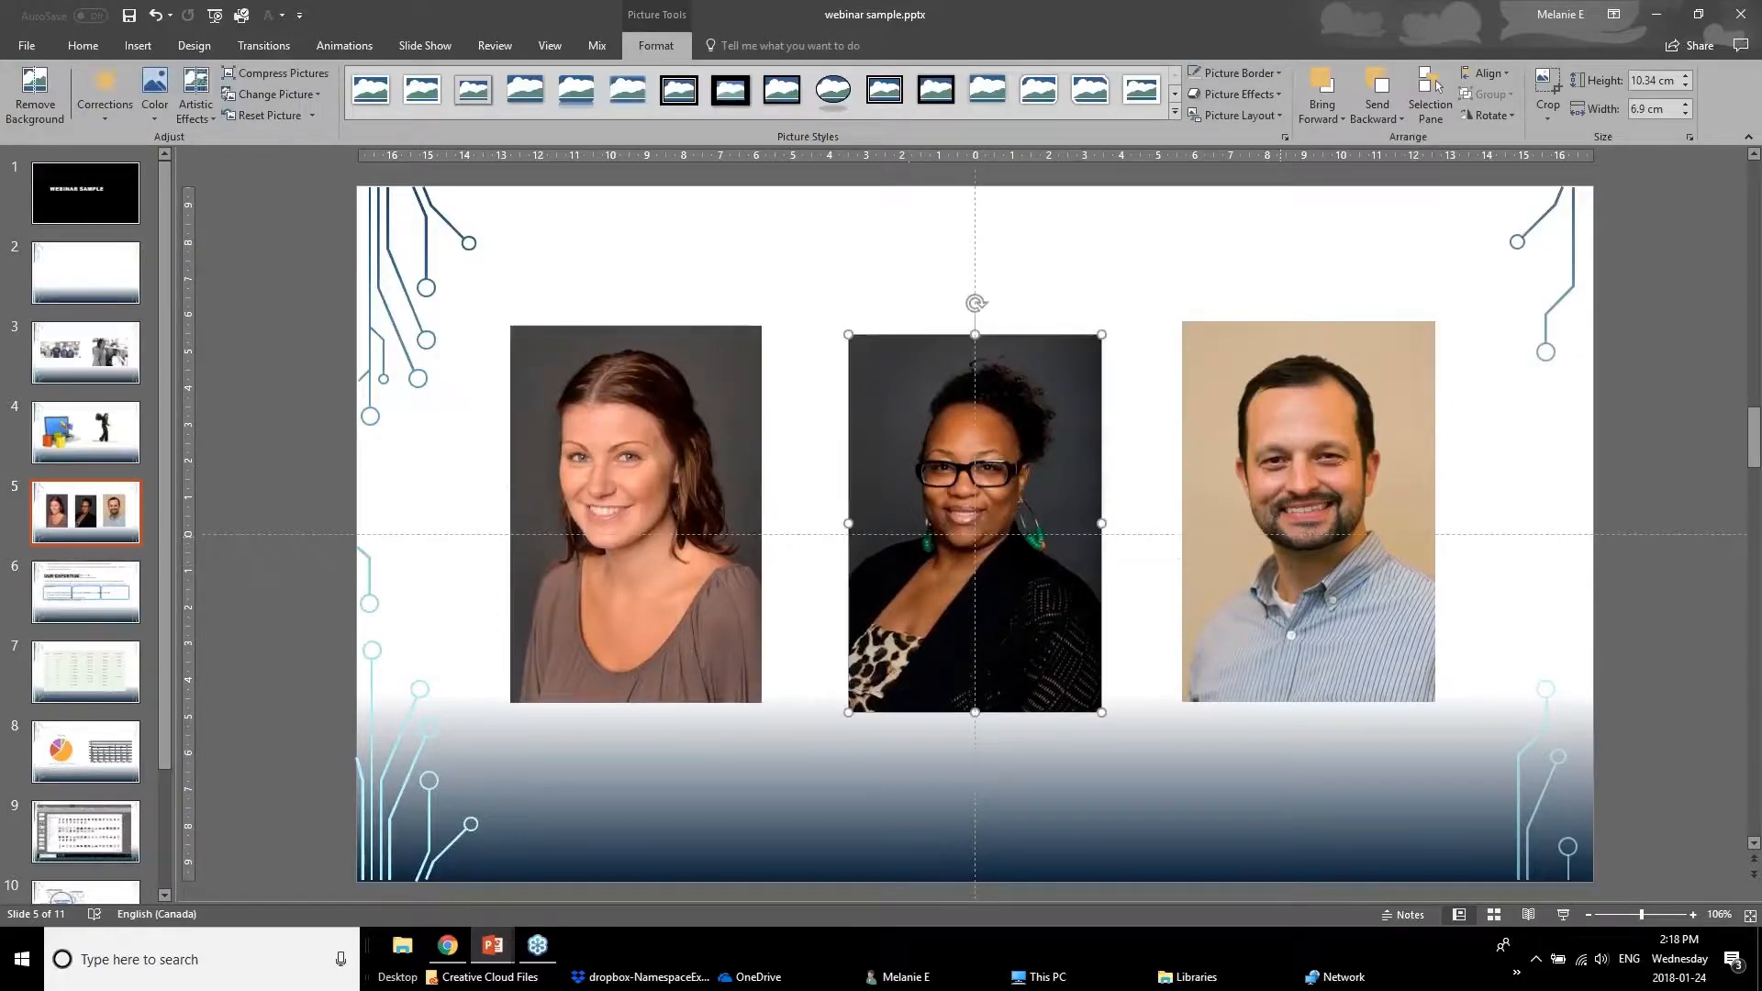
pyautogui.click(1204, 573)
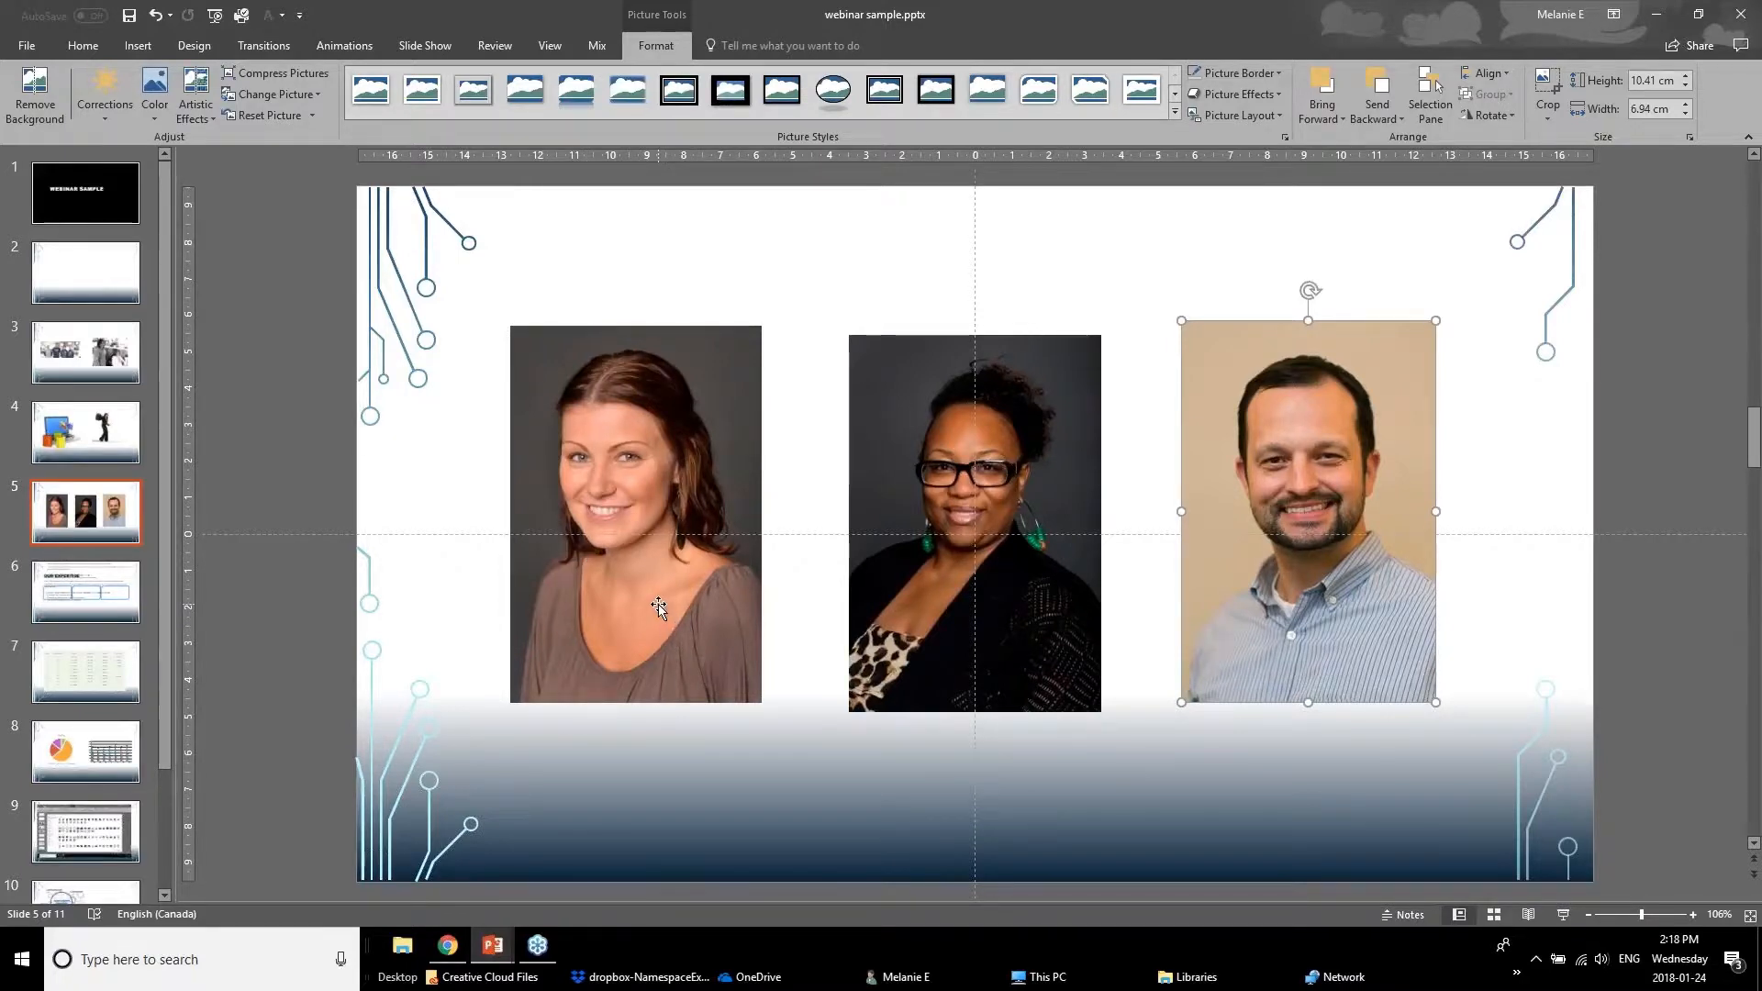
pyautogui.click(674, 548)
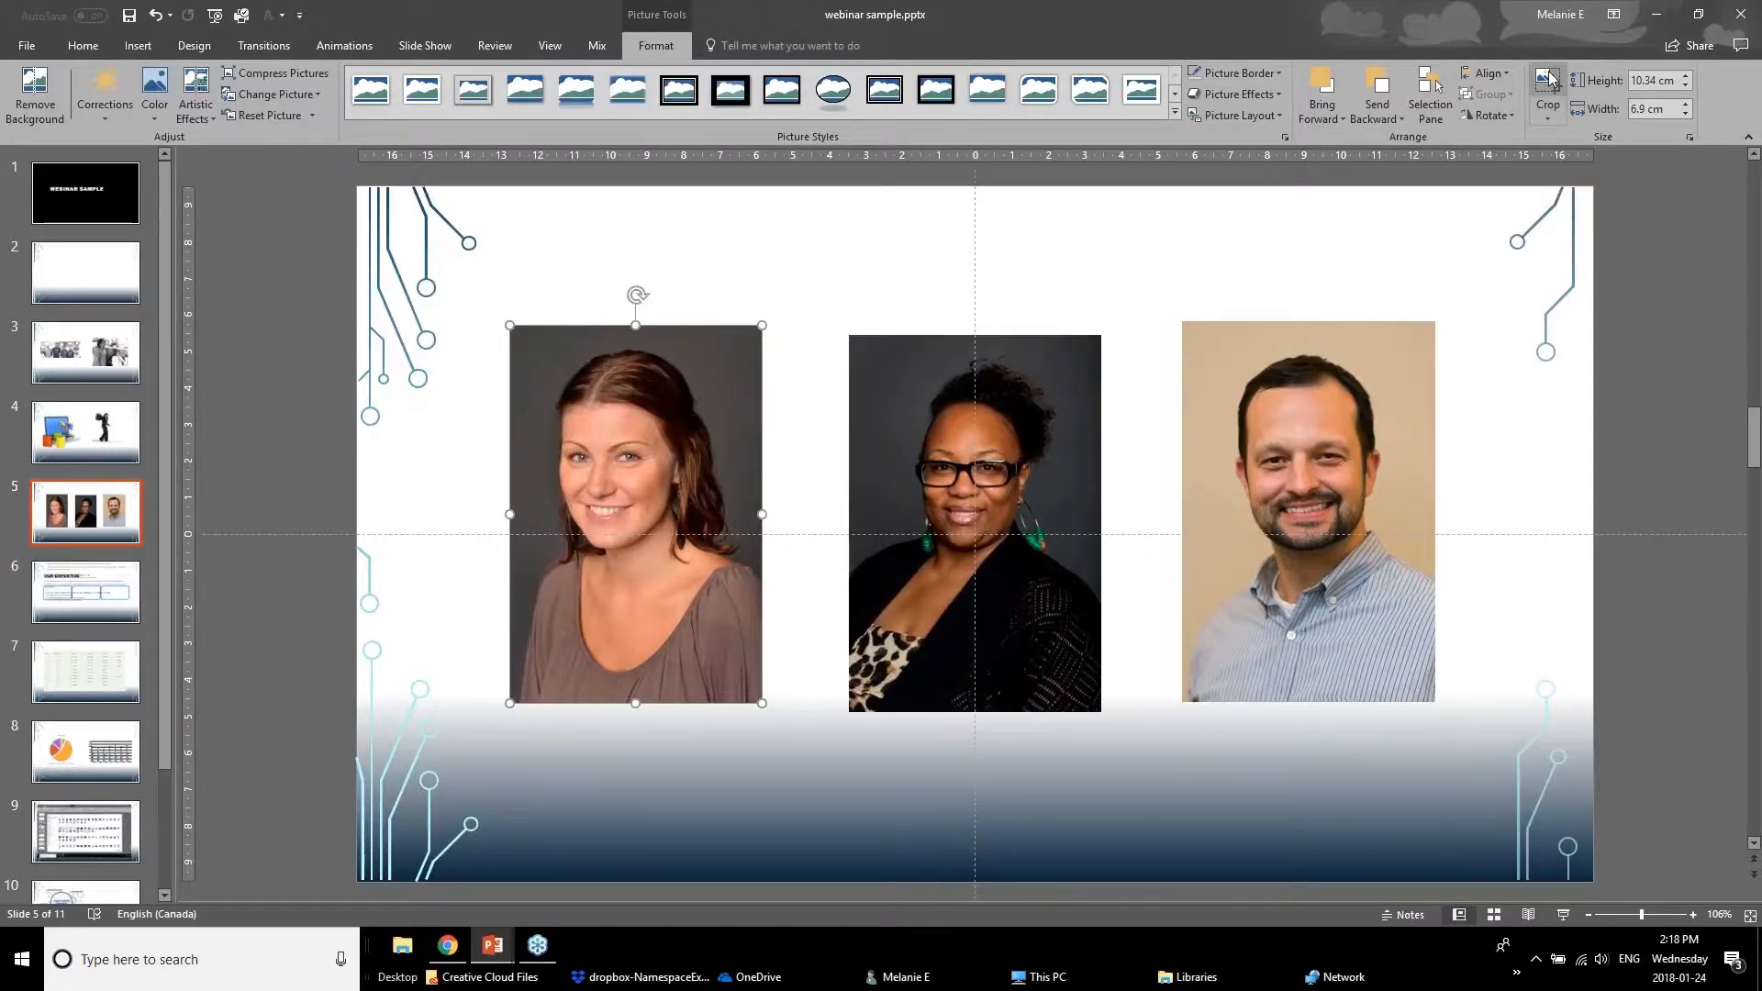
pyautogui.click(1554, 124)
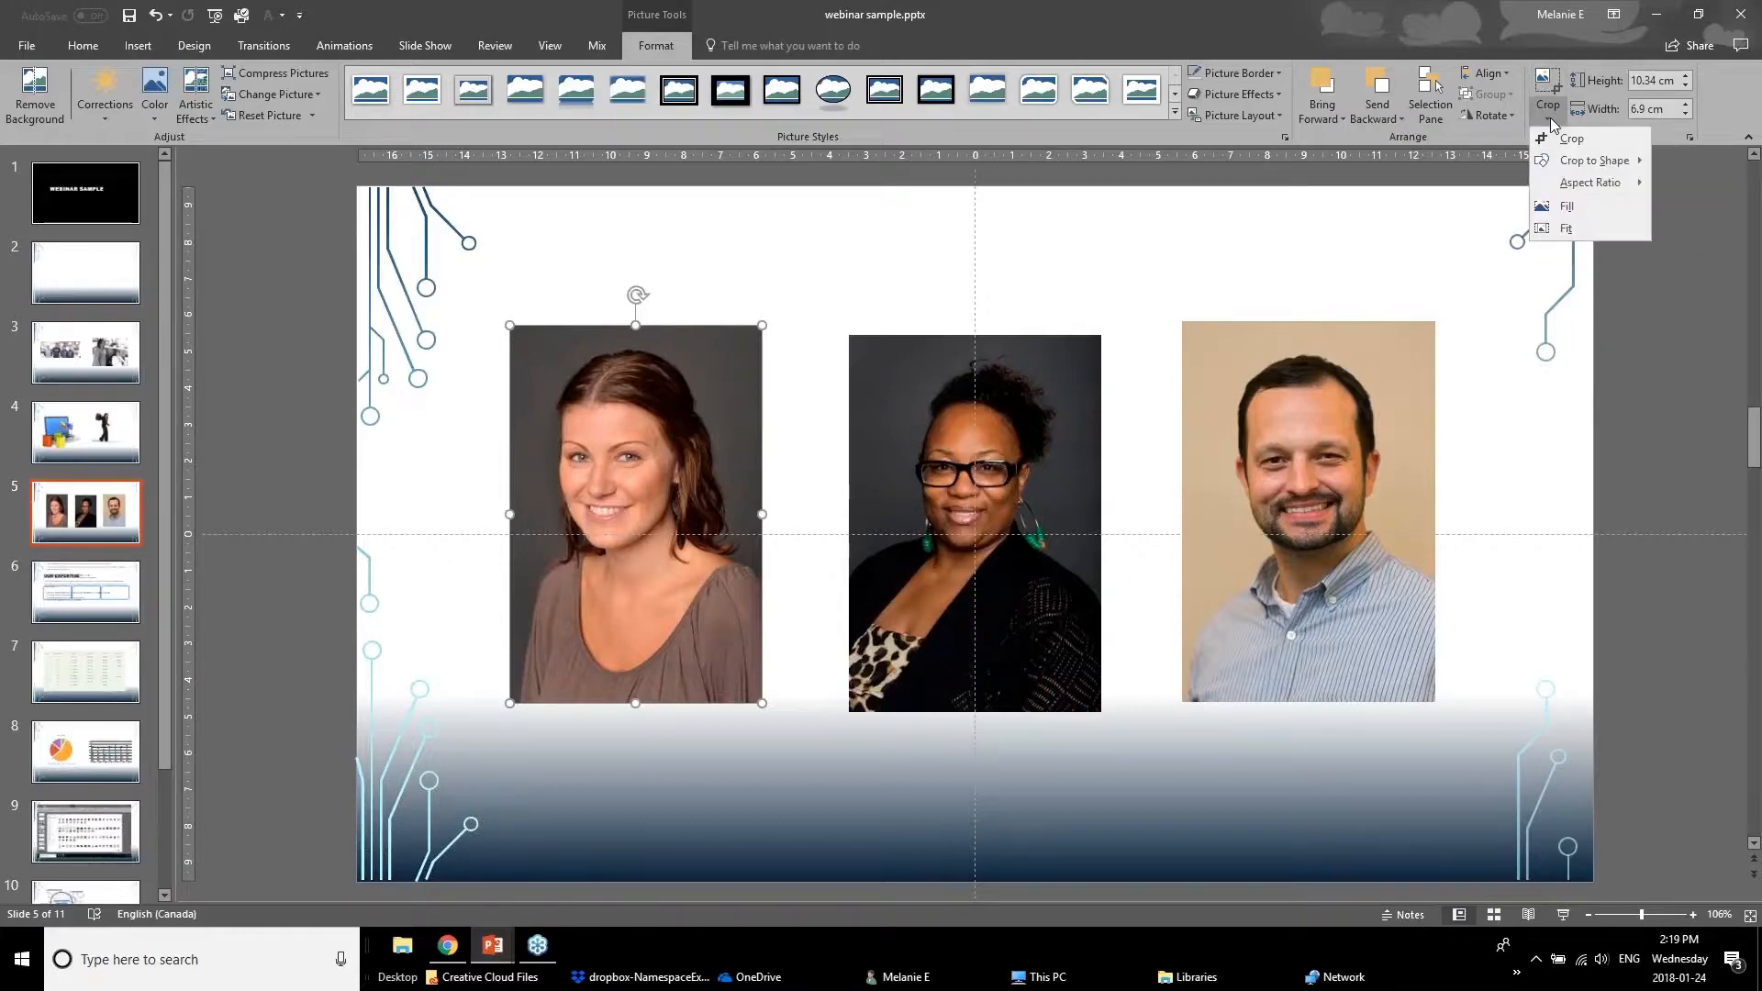
pyautogui.moveTo(1563, 165)
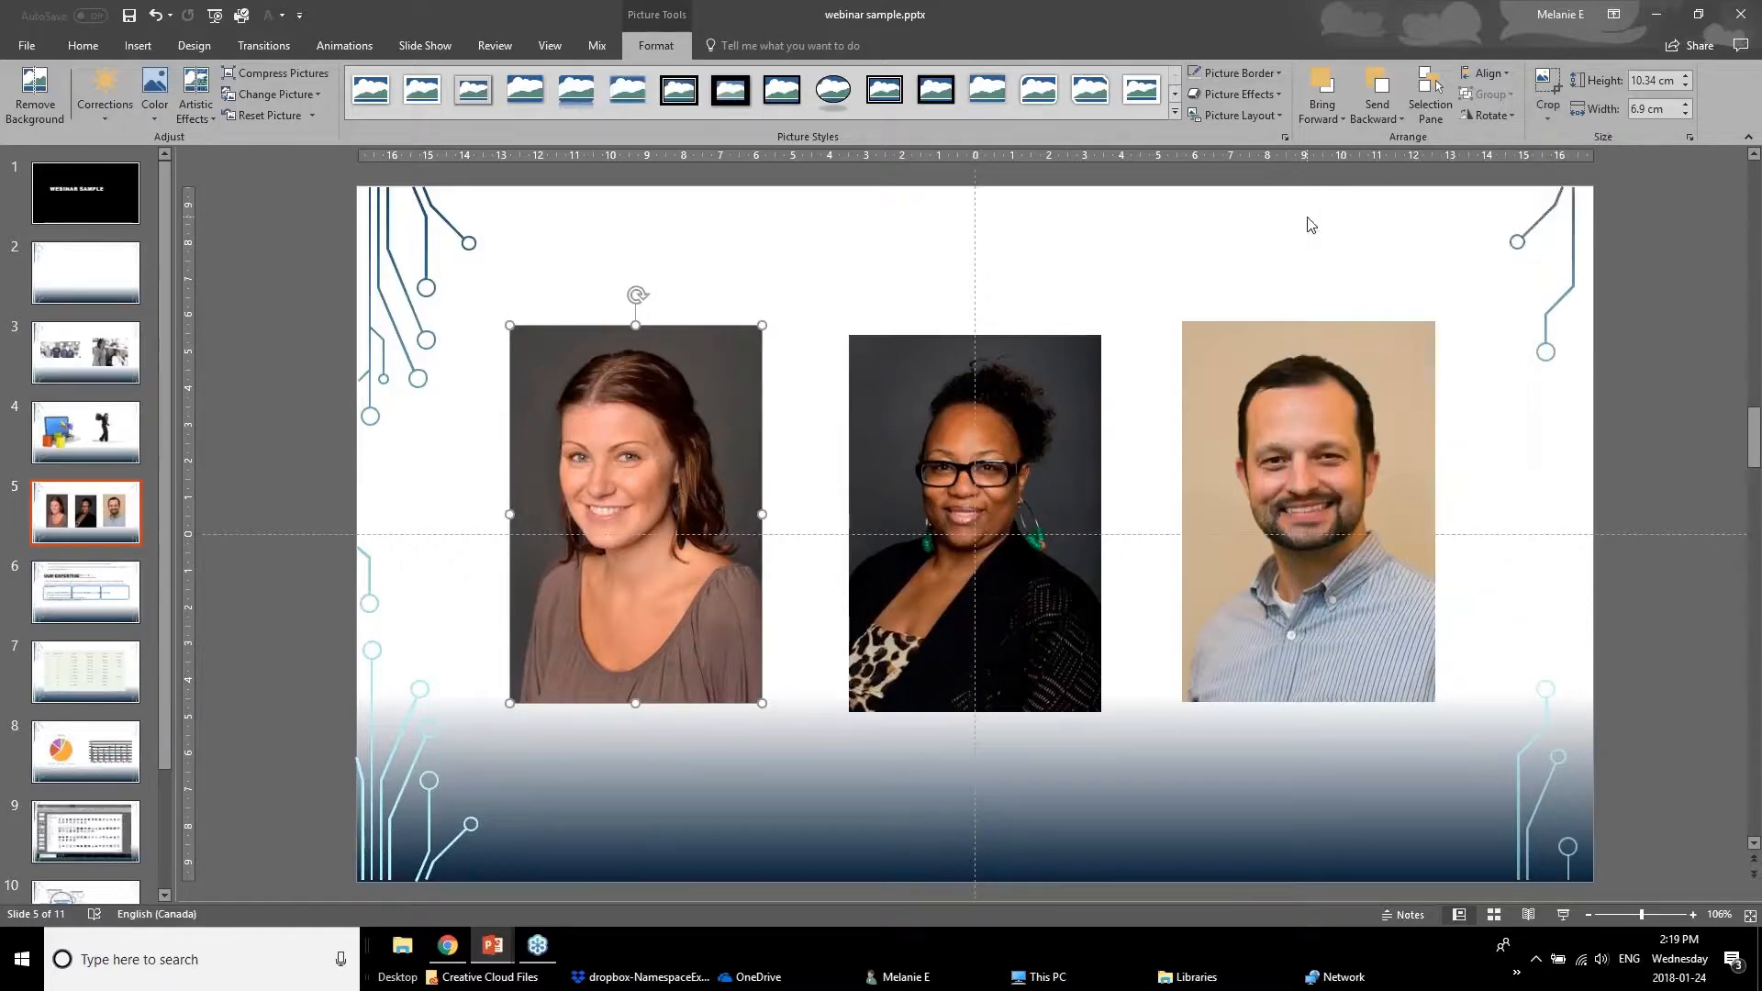
pyautogui.click(1308, 223)
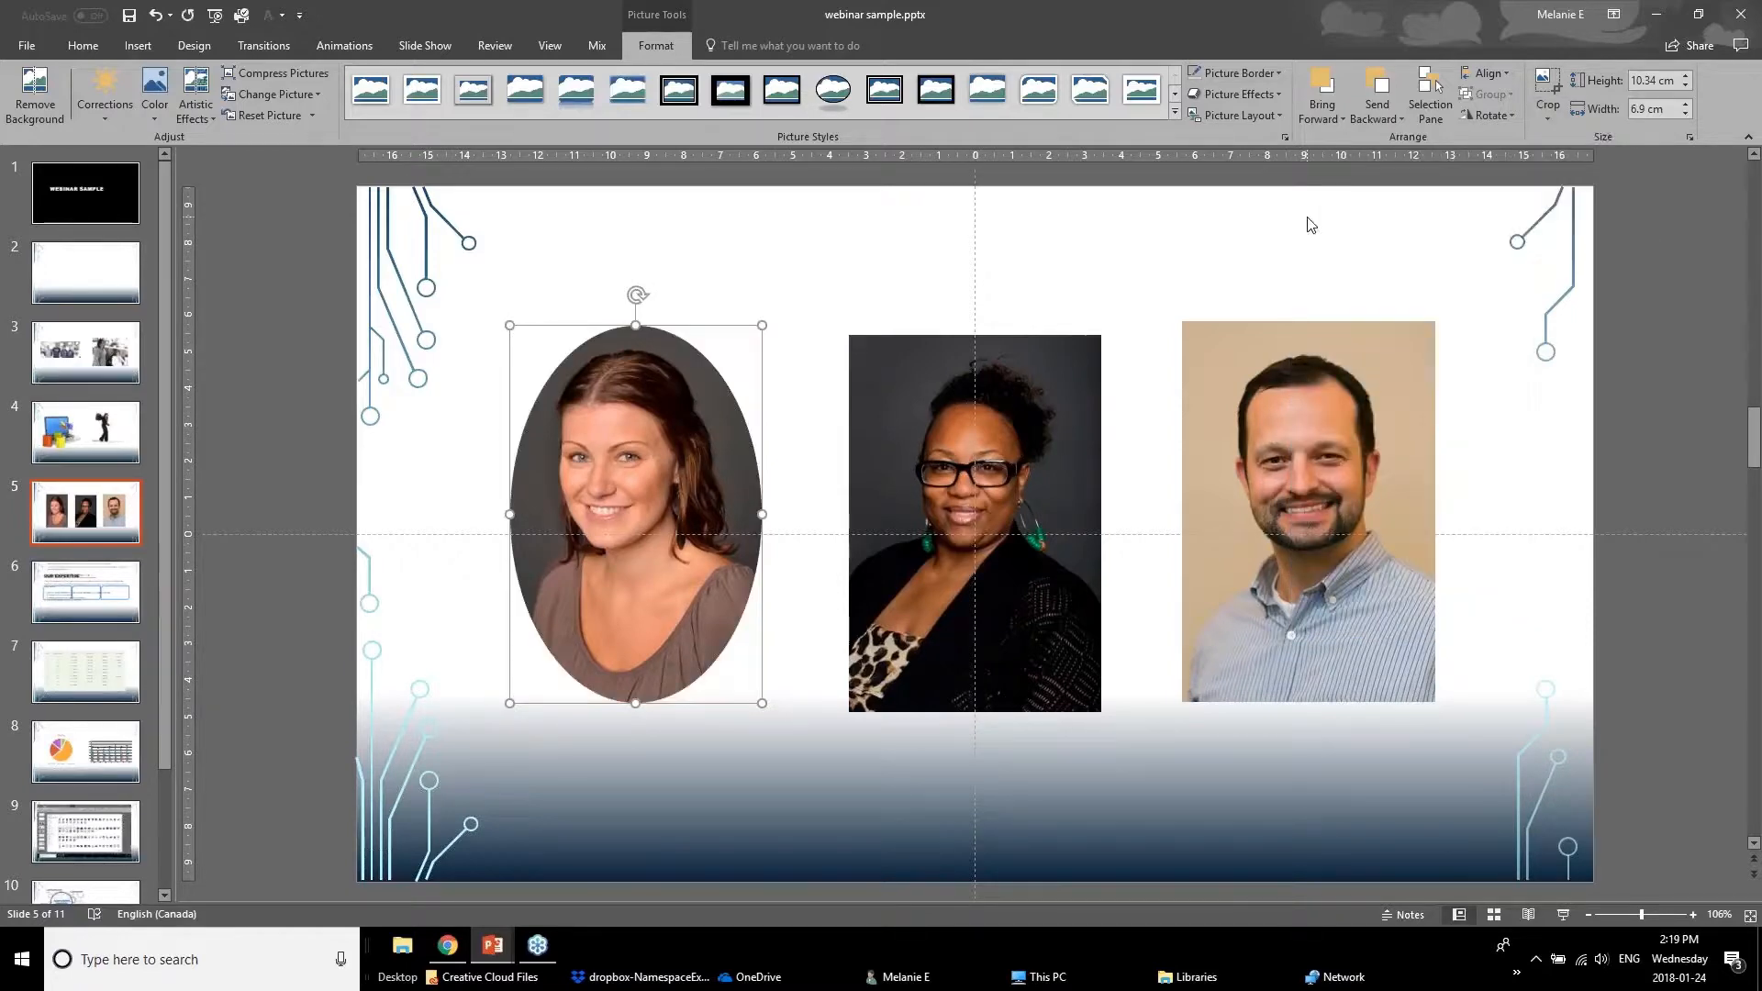
# Step: Crop the left oval portrait closely around the face, about 6.1 cm high and 5.5 cm wide, and move it slightly down and left
pyautogui.click(1547, 85)
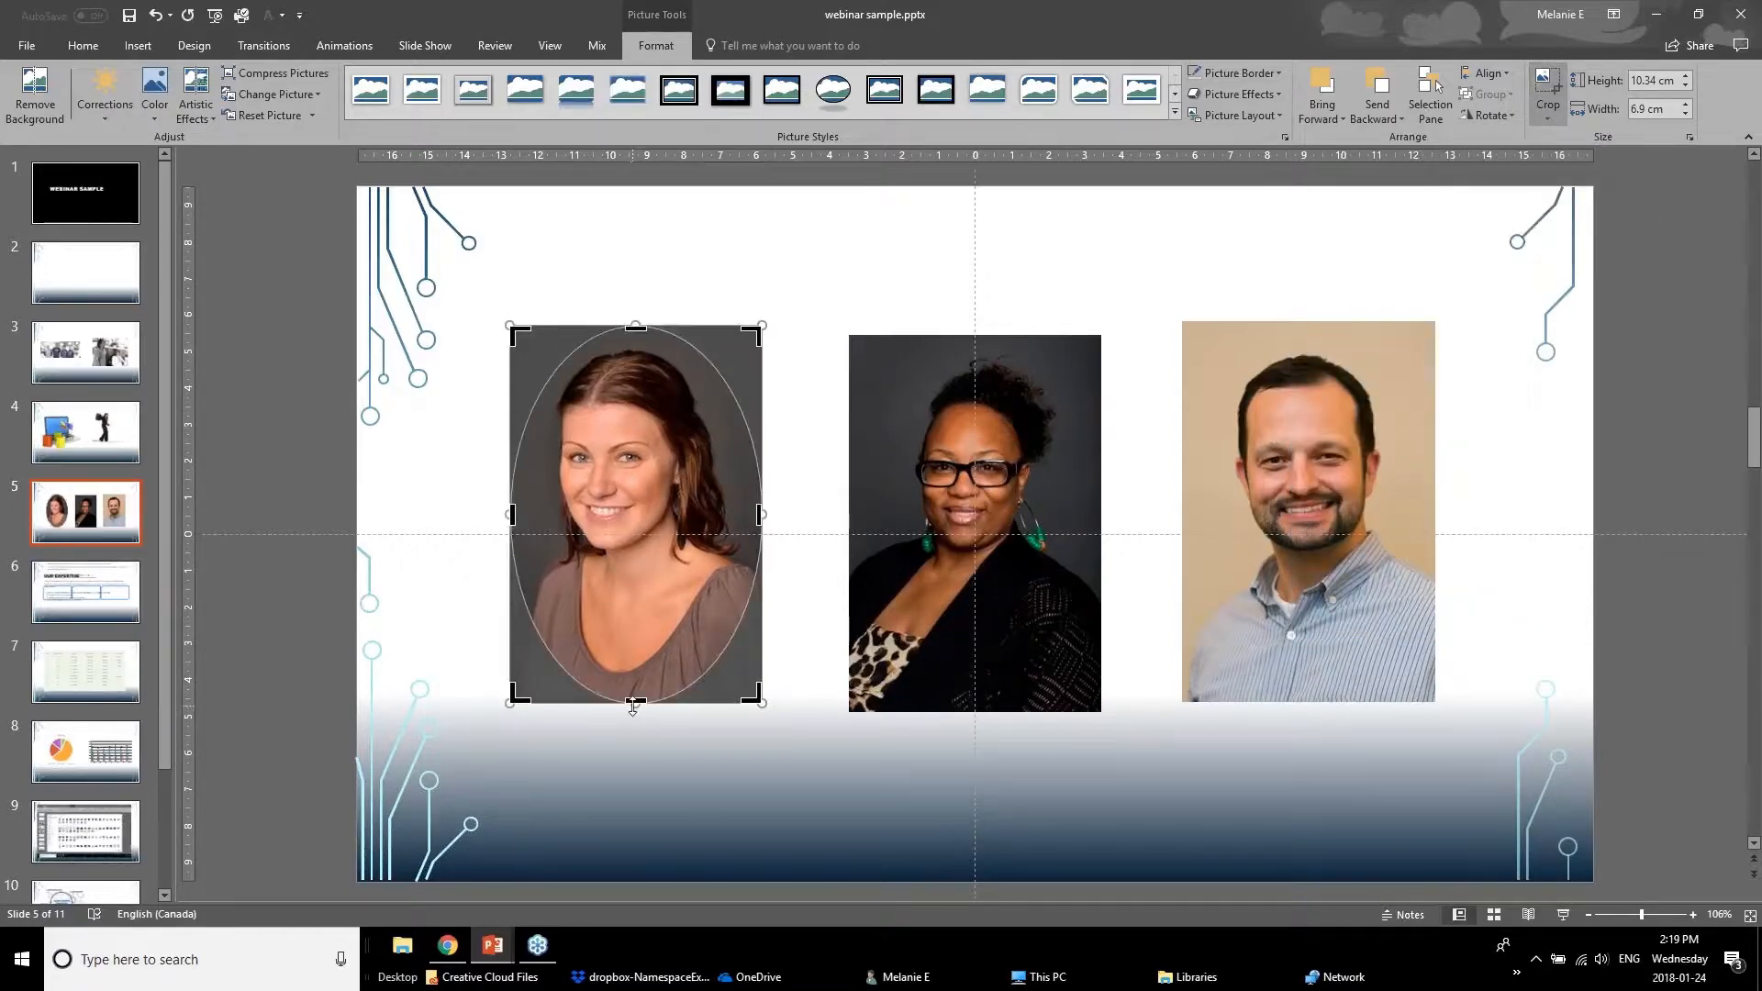
pyautogui.moveTo(633, 707); pyautogui.dragTo(635, 596)
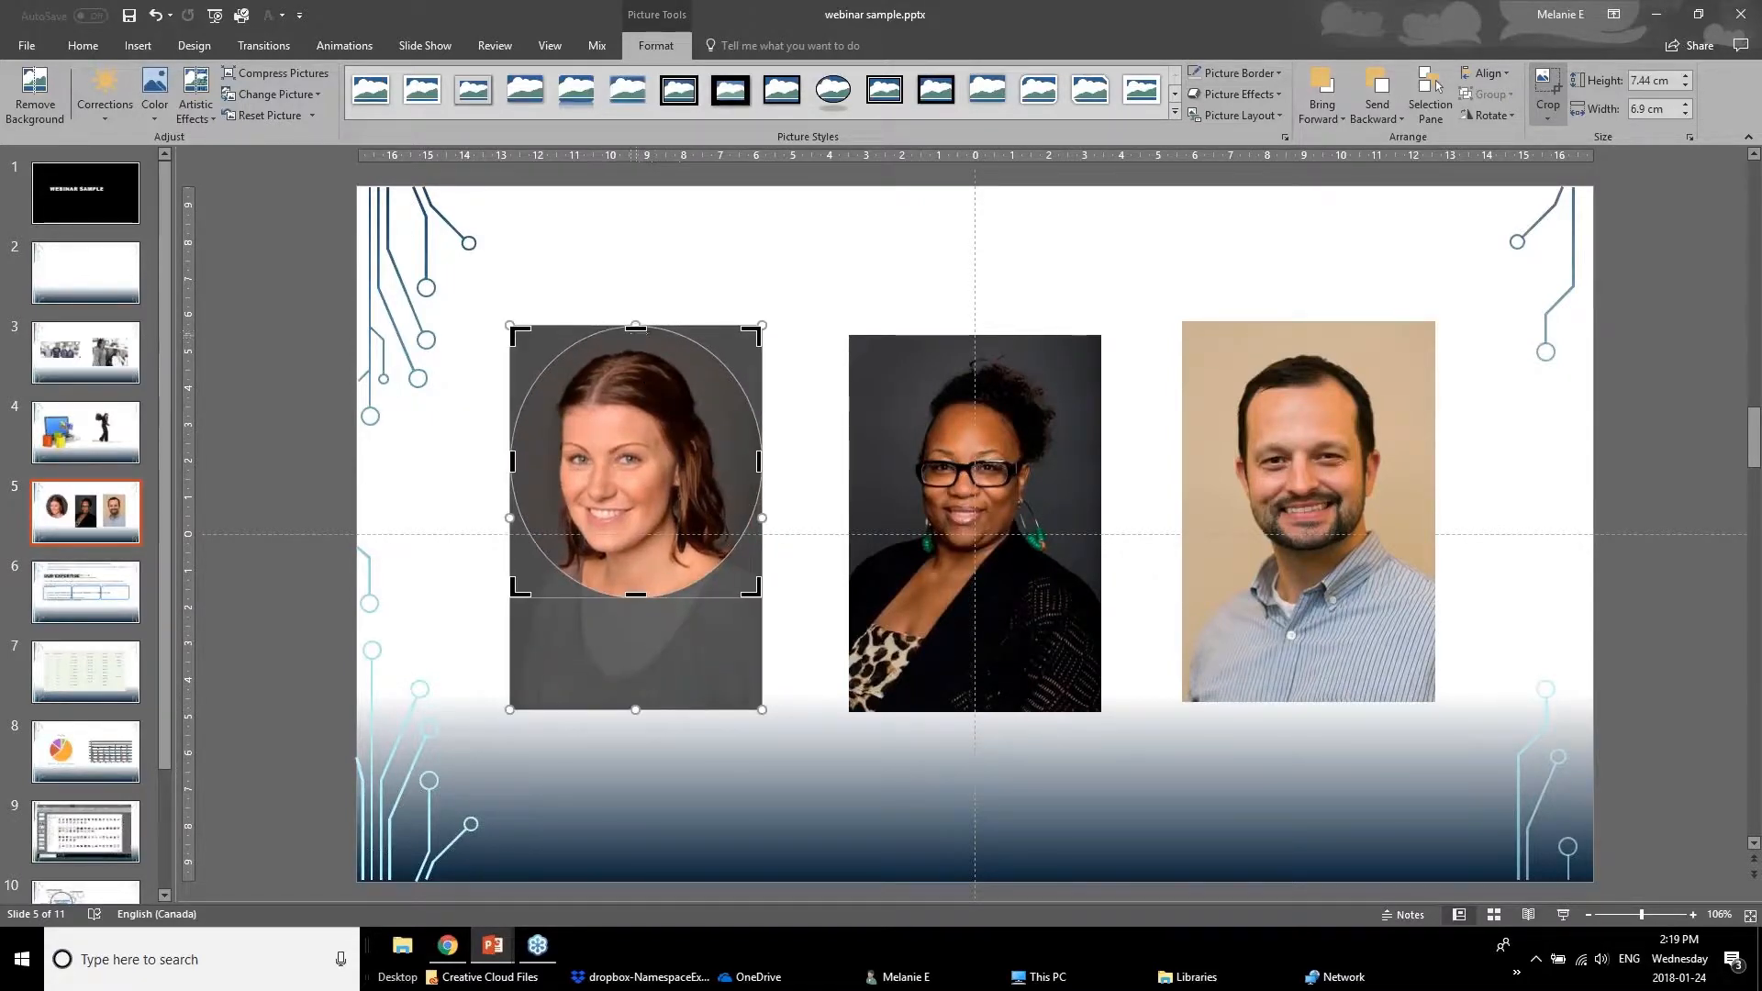
pyautogui.moveTo(636, 330); pyautogui.dragTo(637, 354)
pyautogui.moveTo(512, 472); pyautogui.dragTo(523, 471)
pyautogui.moveTo(745, 477); pyautogui.dragTo(721, 470)
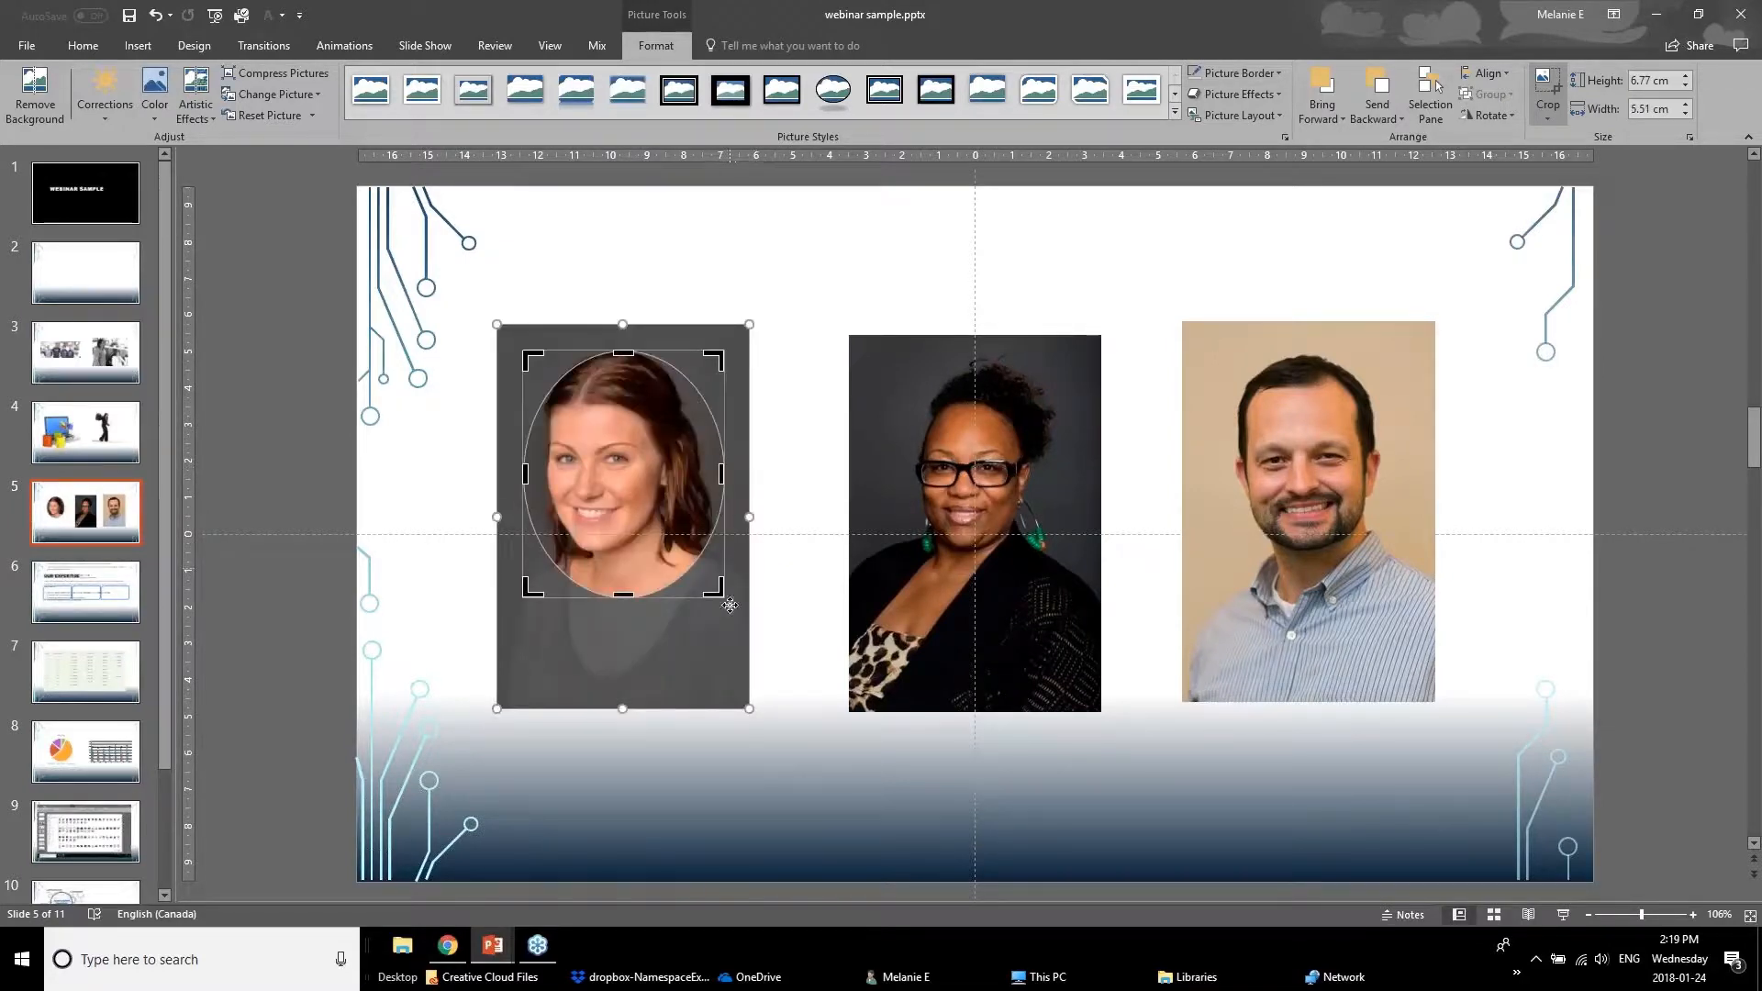
pyautogui.click(542, 613)
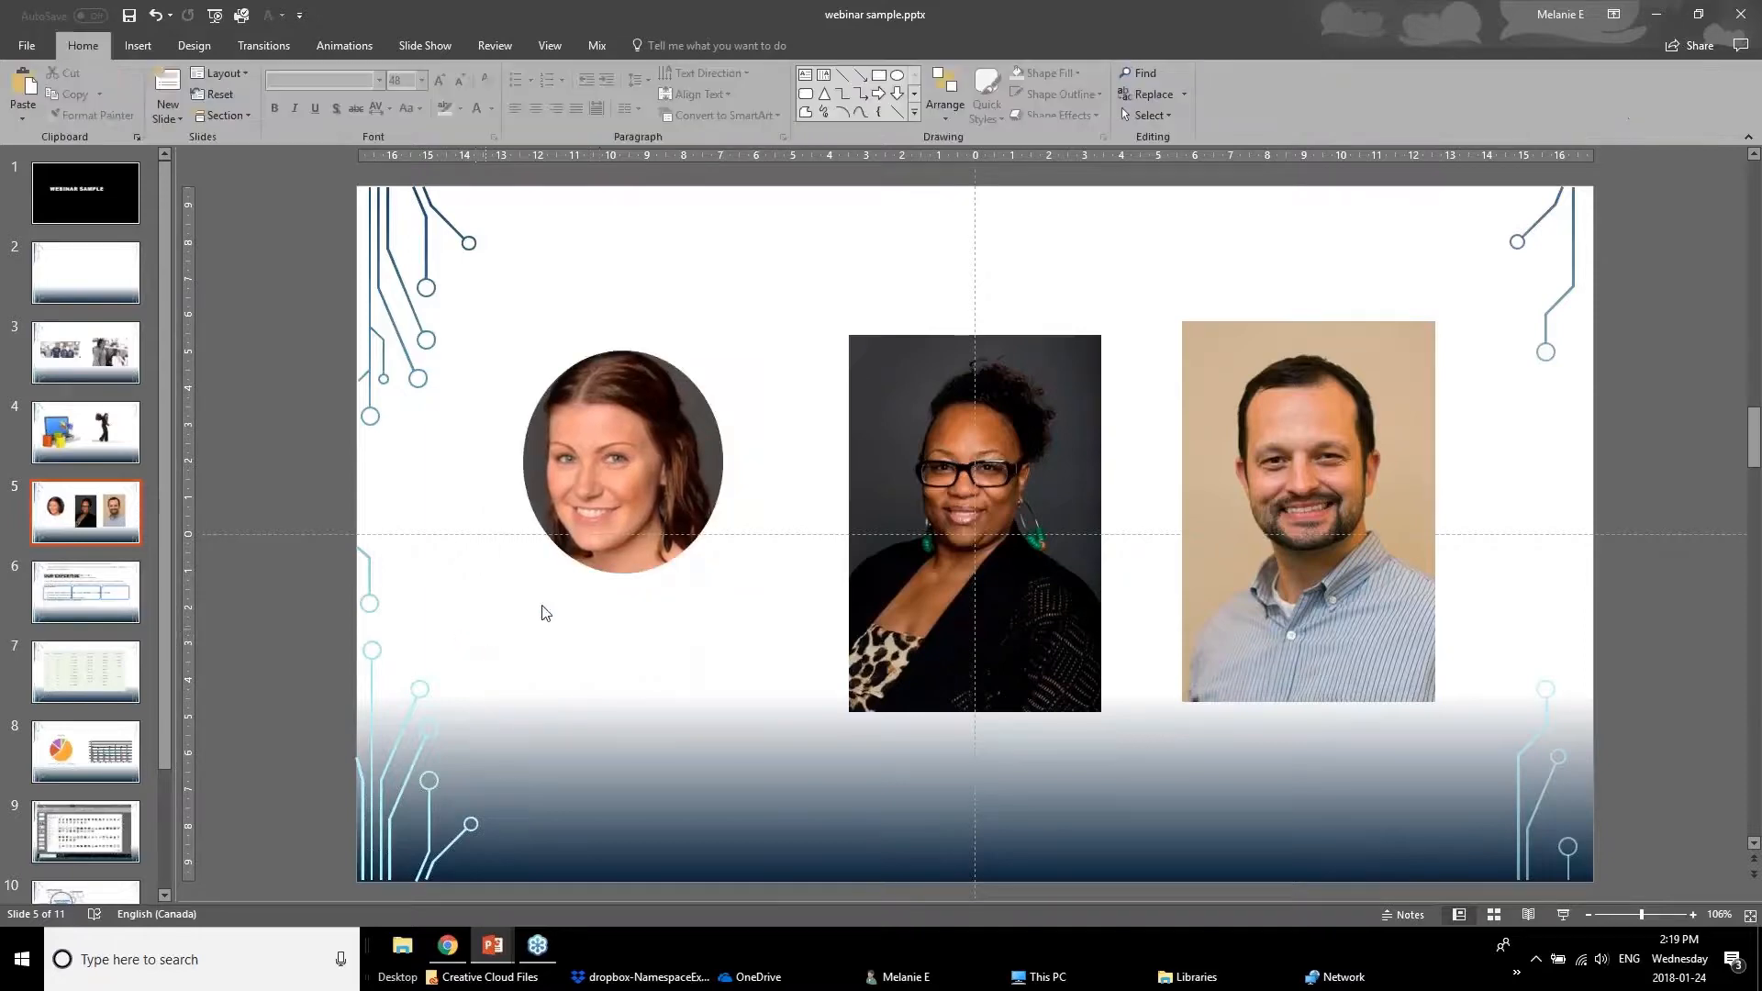
pyautogui.moveTo(598, 505); pyautogui.dragTo(590, 523)
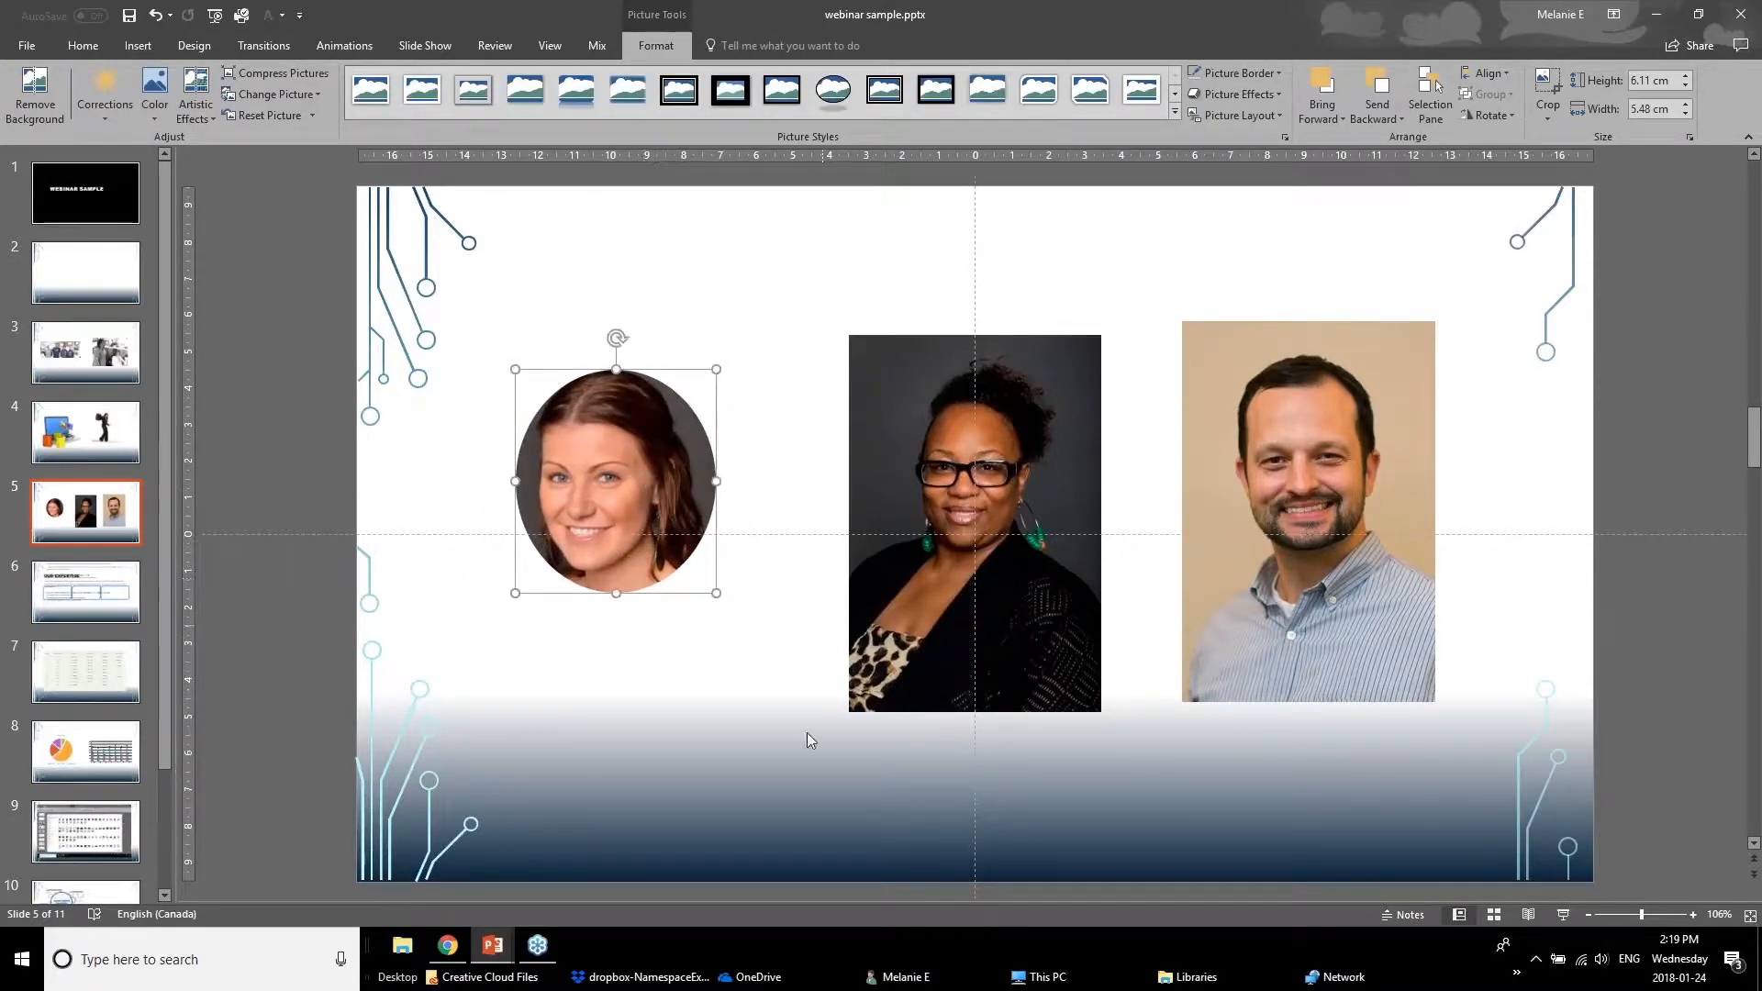
pyautogui.click(643, 668)
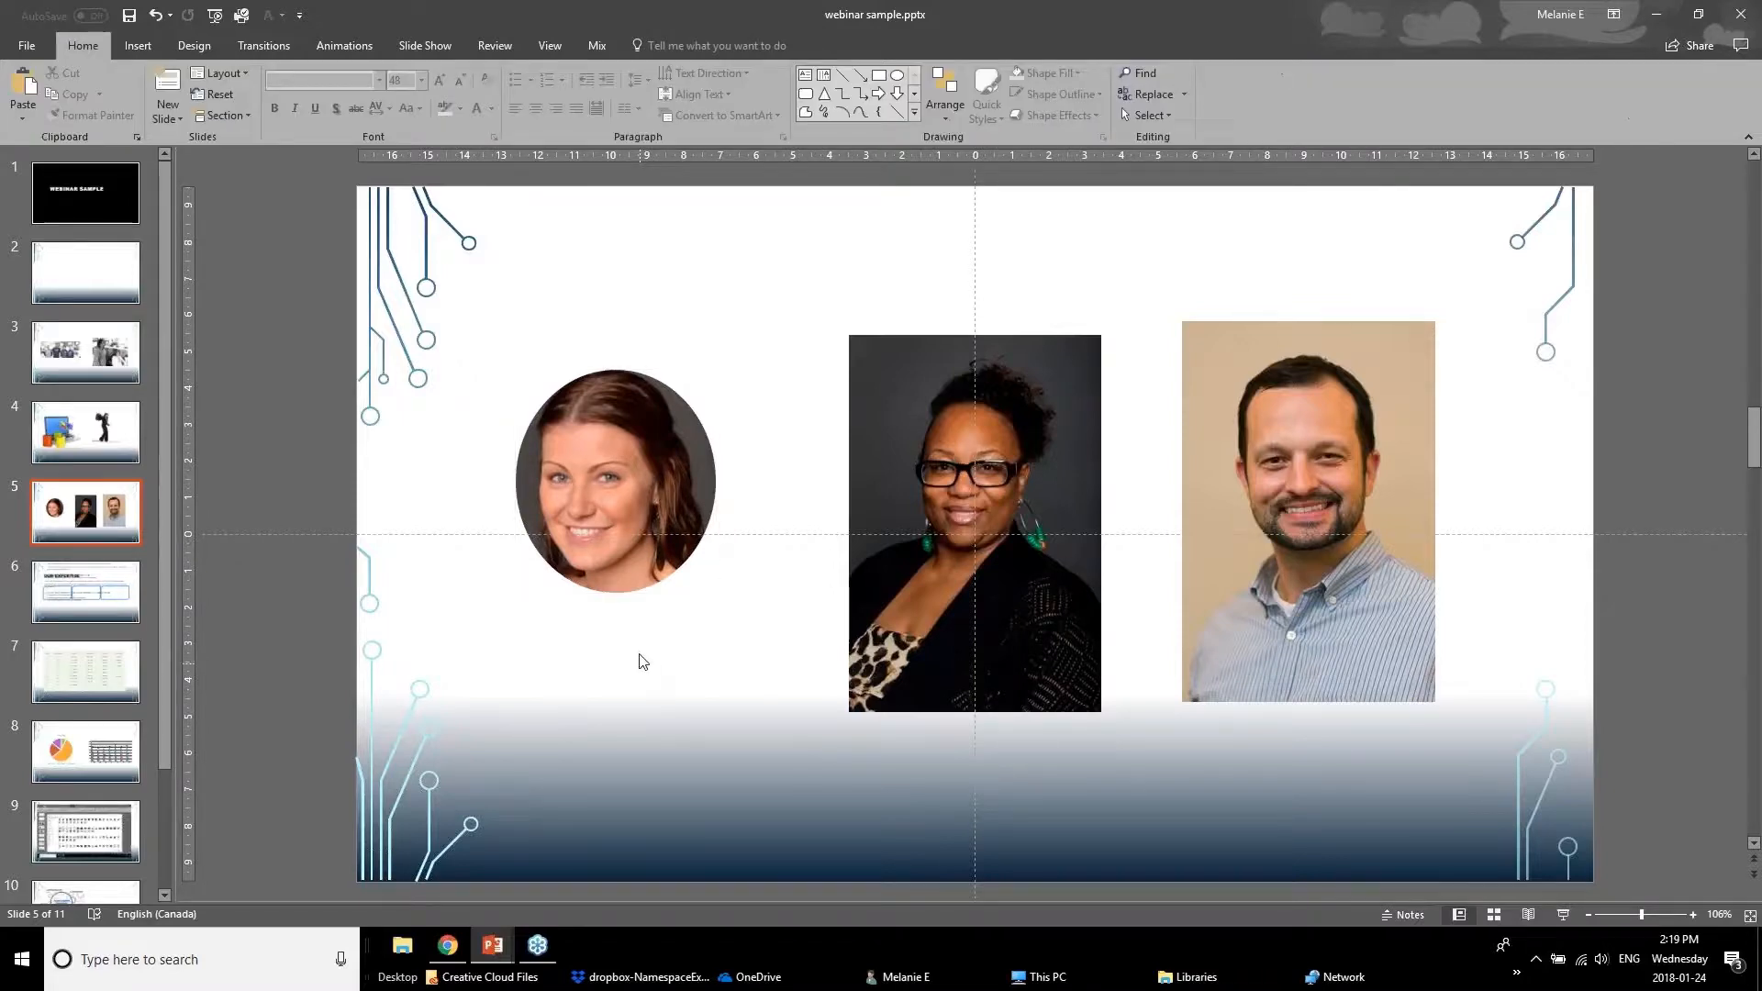
# Step: Copy the left portrait's oval format to the middle and right portraits with Format Painter
pyautogui.click(684, 514)
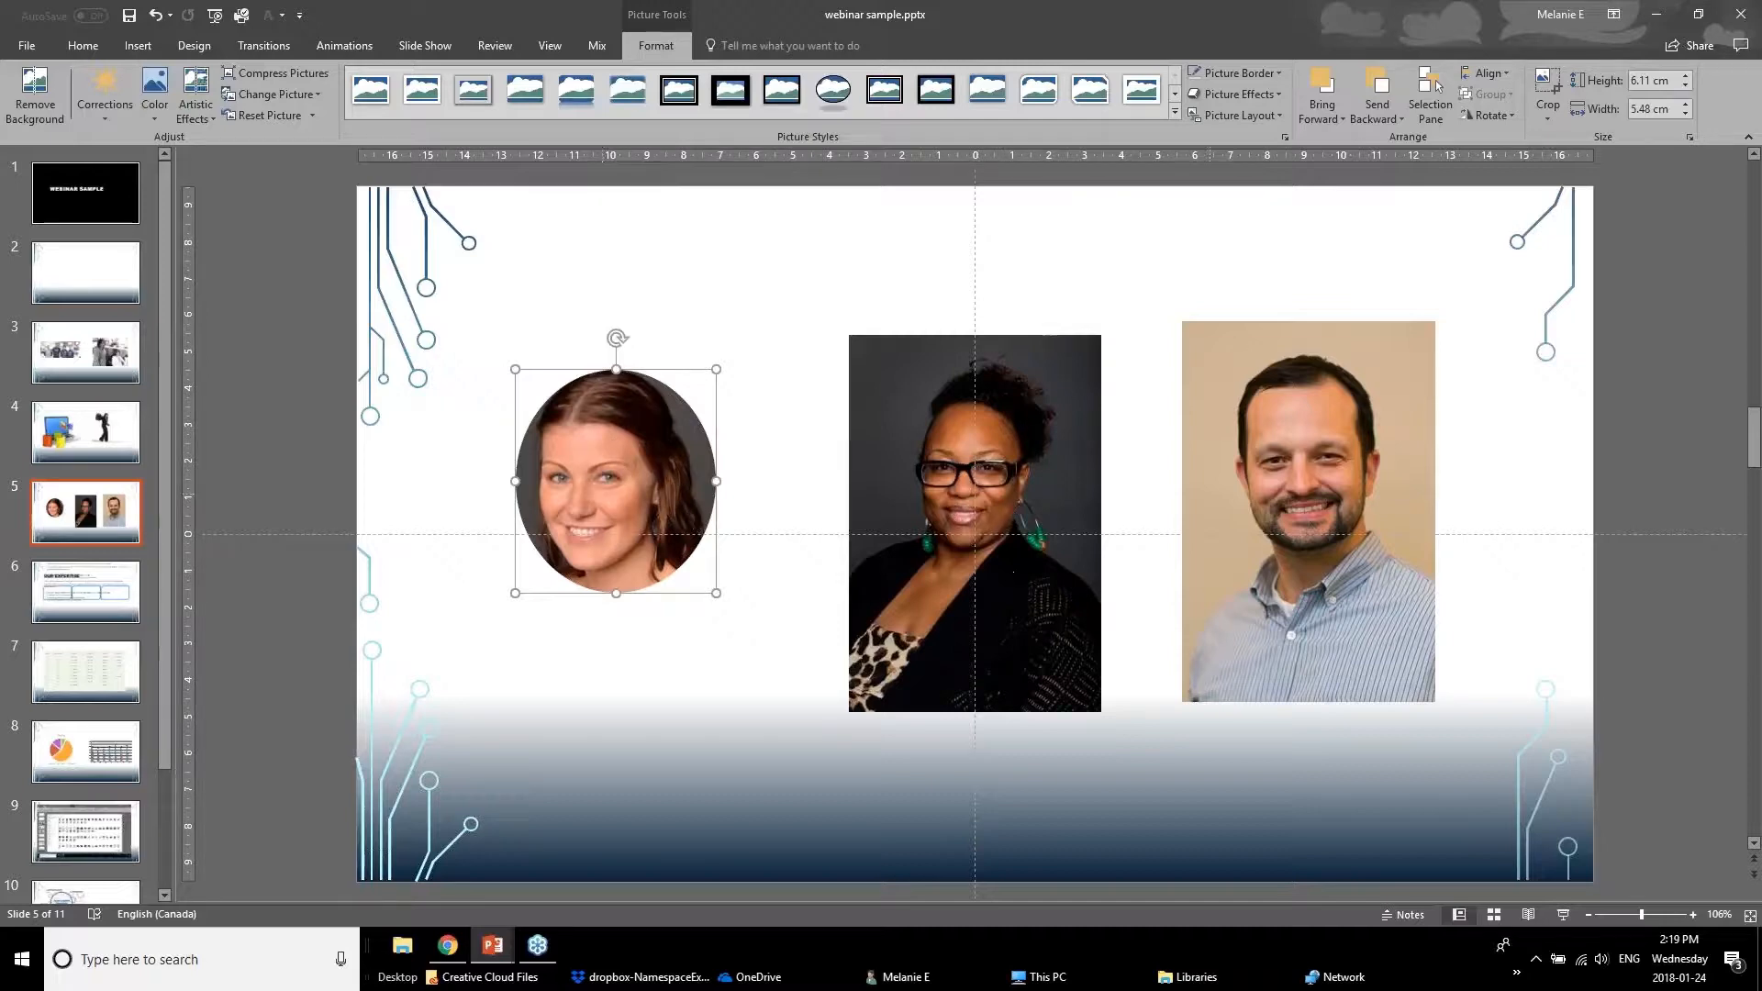
pyautogui.click(88, 51)
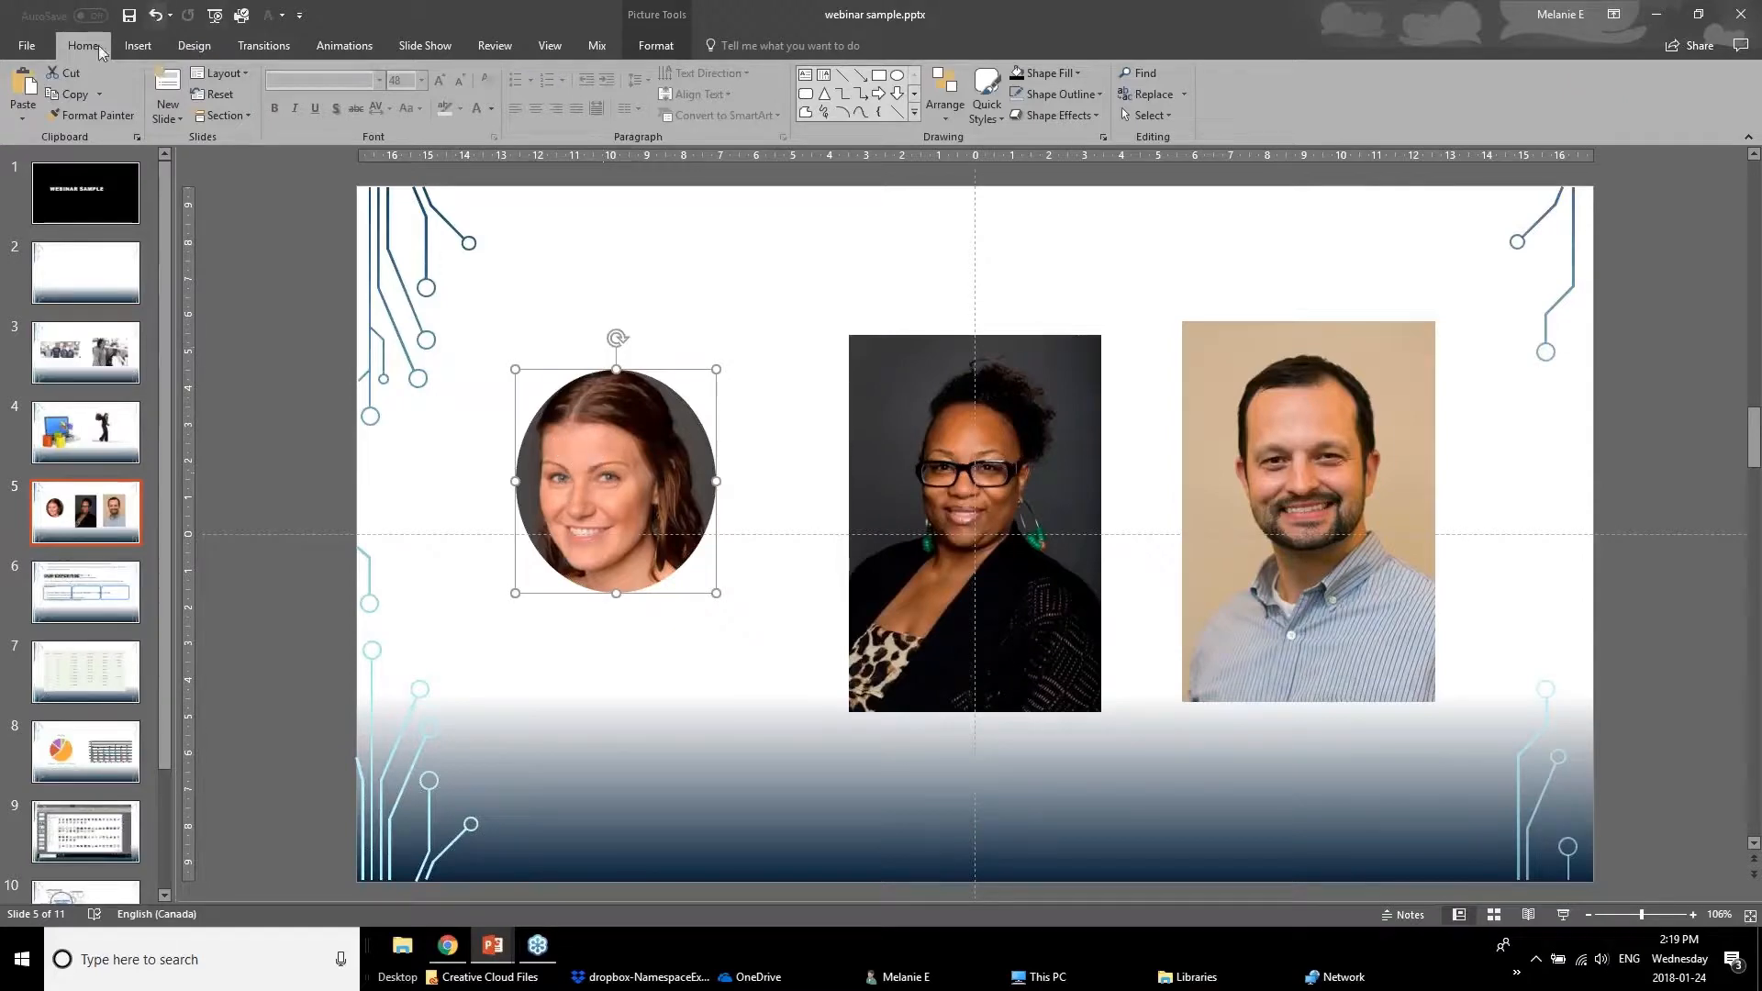
pyautogui.click(106, 118)
pyautogui.click(949, 387)
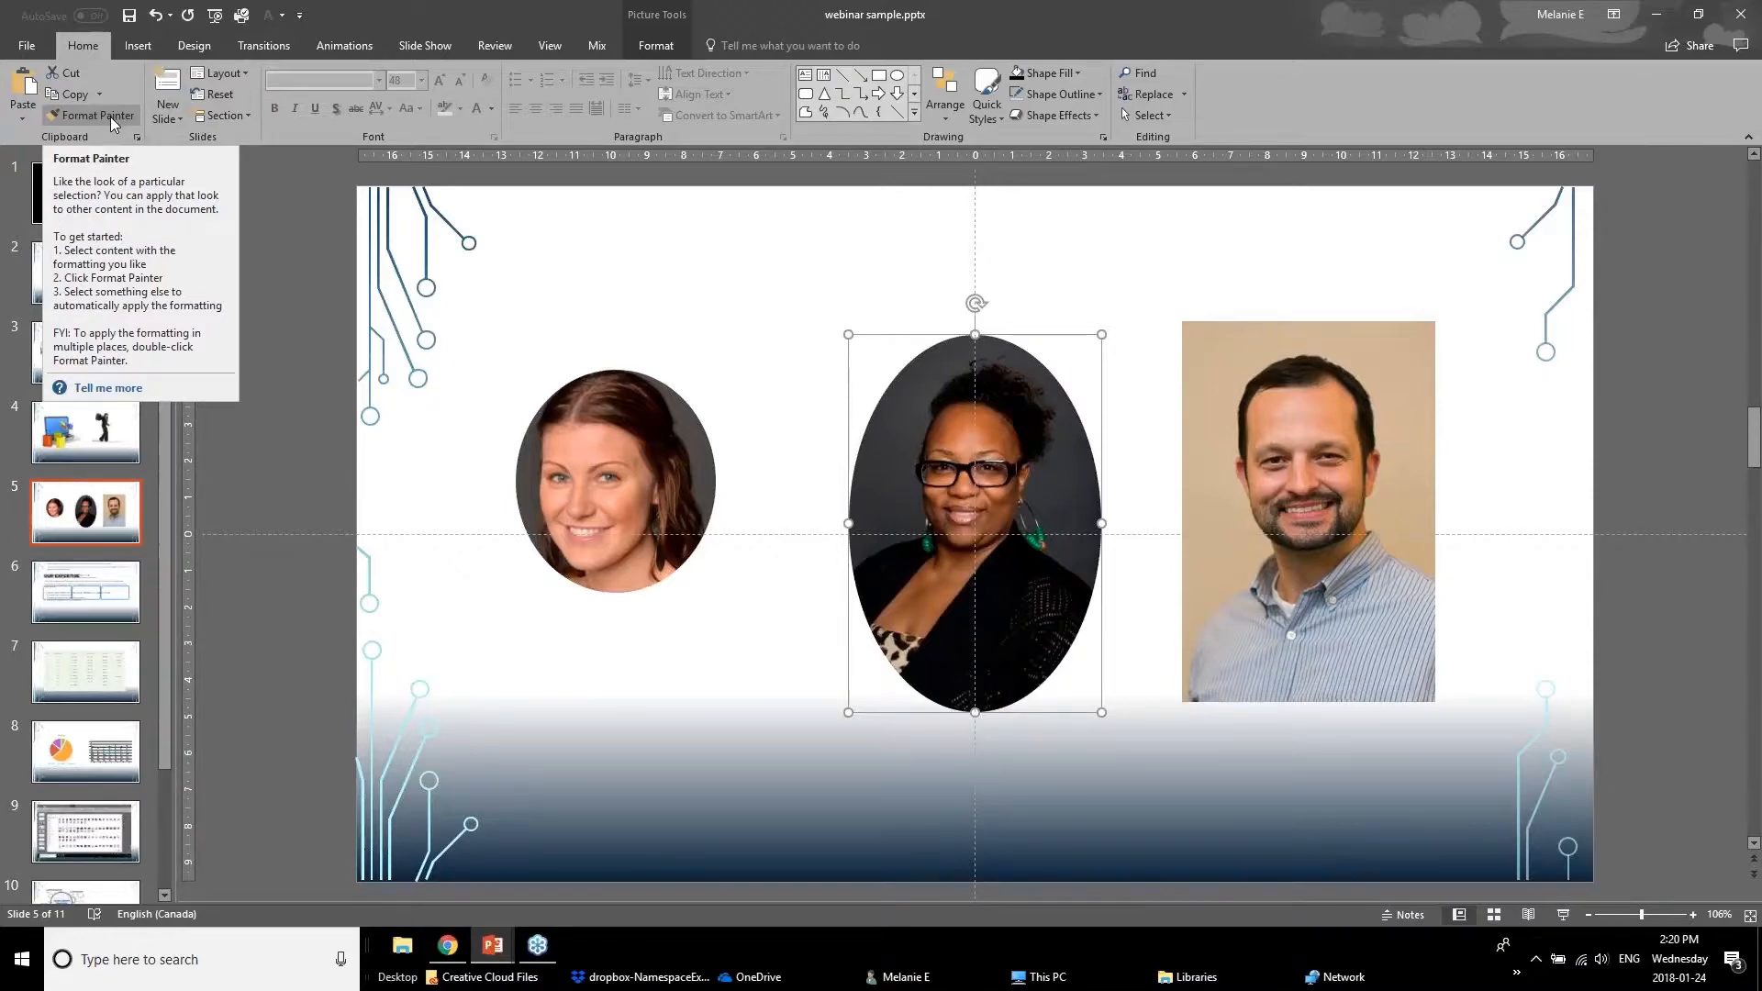
pyautogui.click(630, 488)
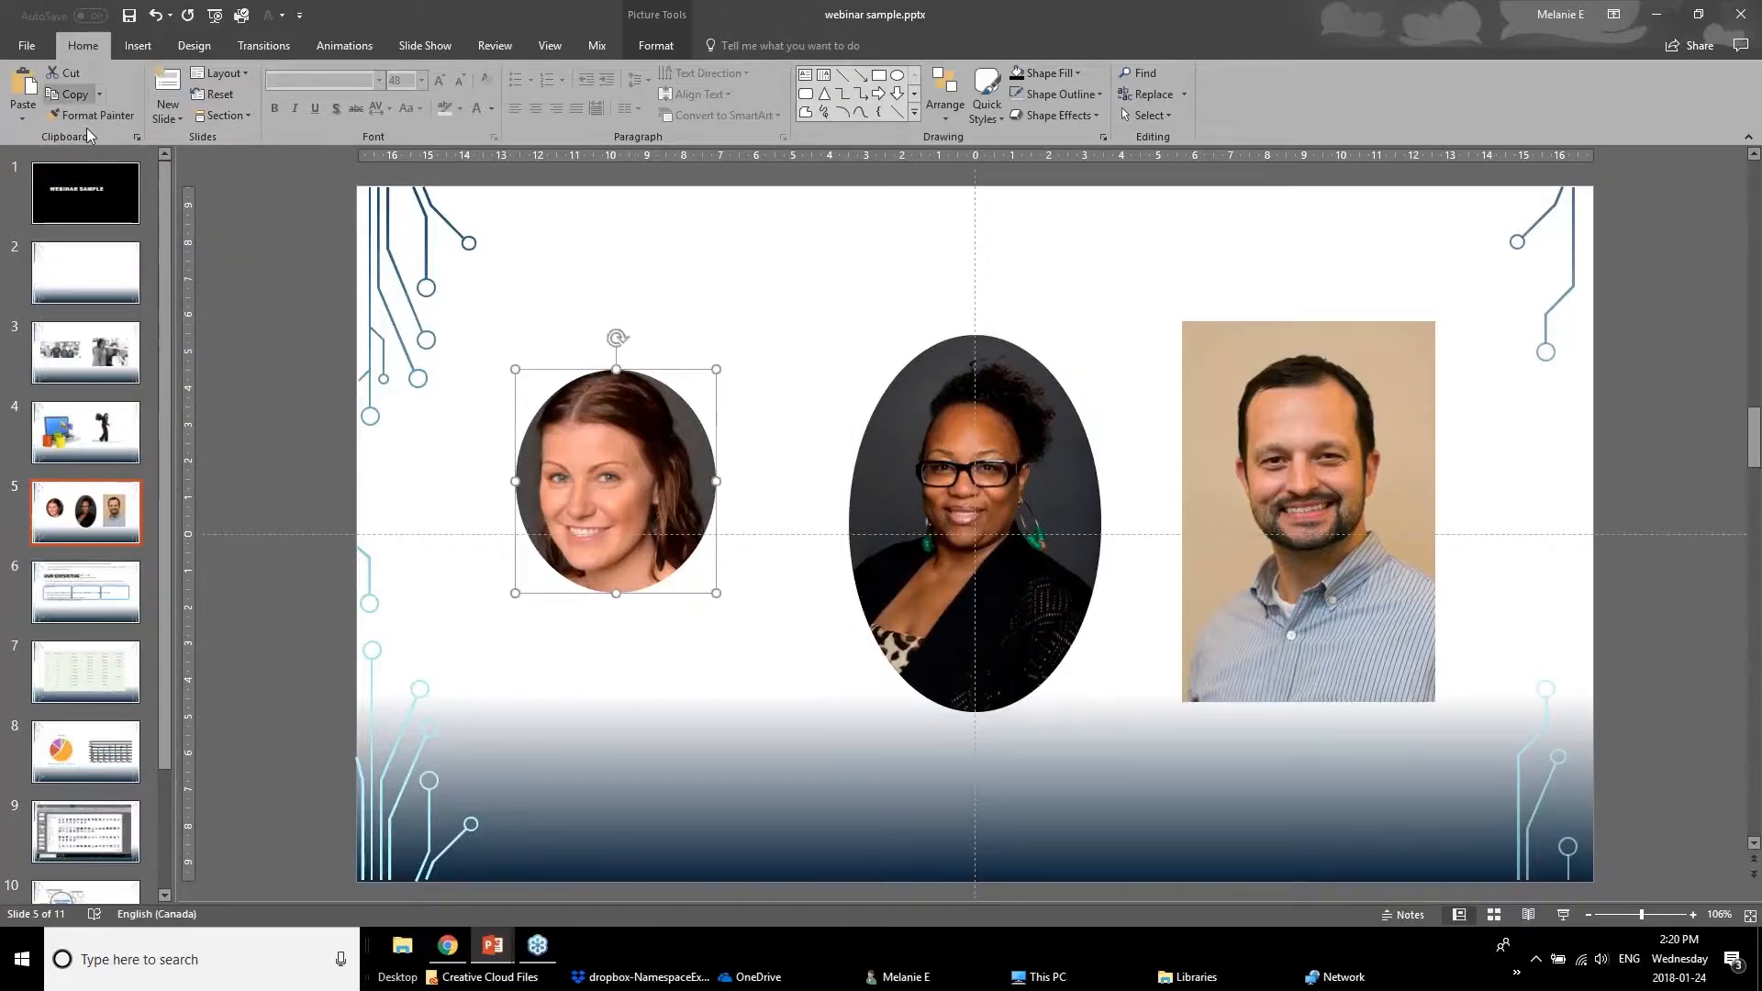
pyautogui.click(1274, 470)
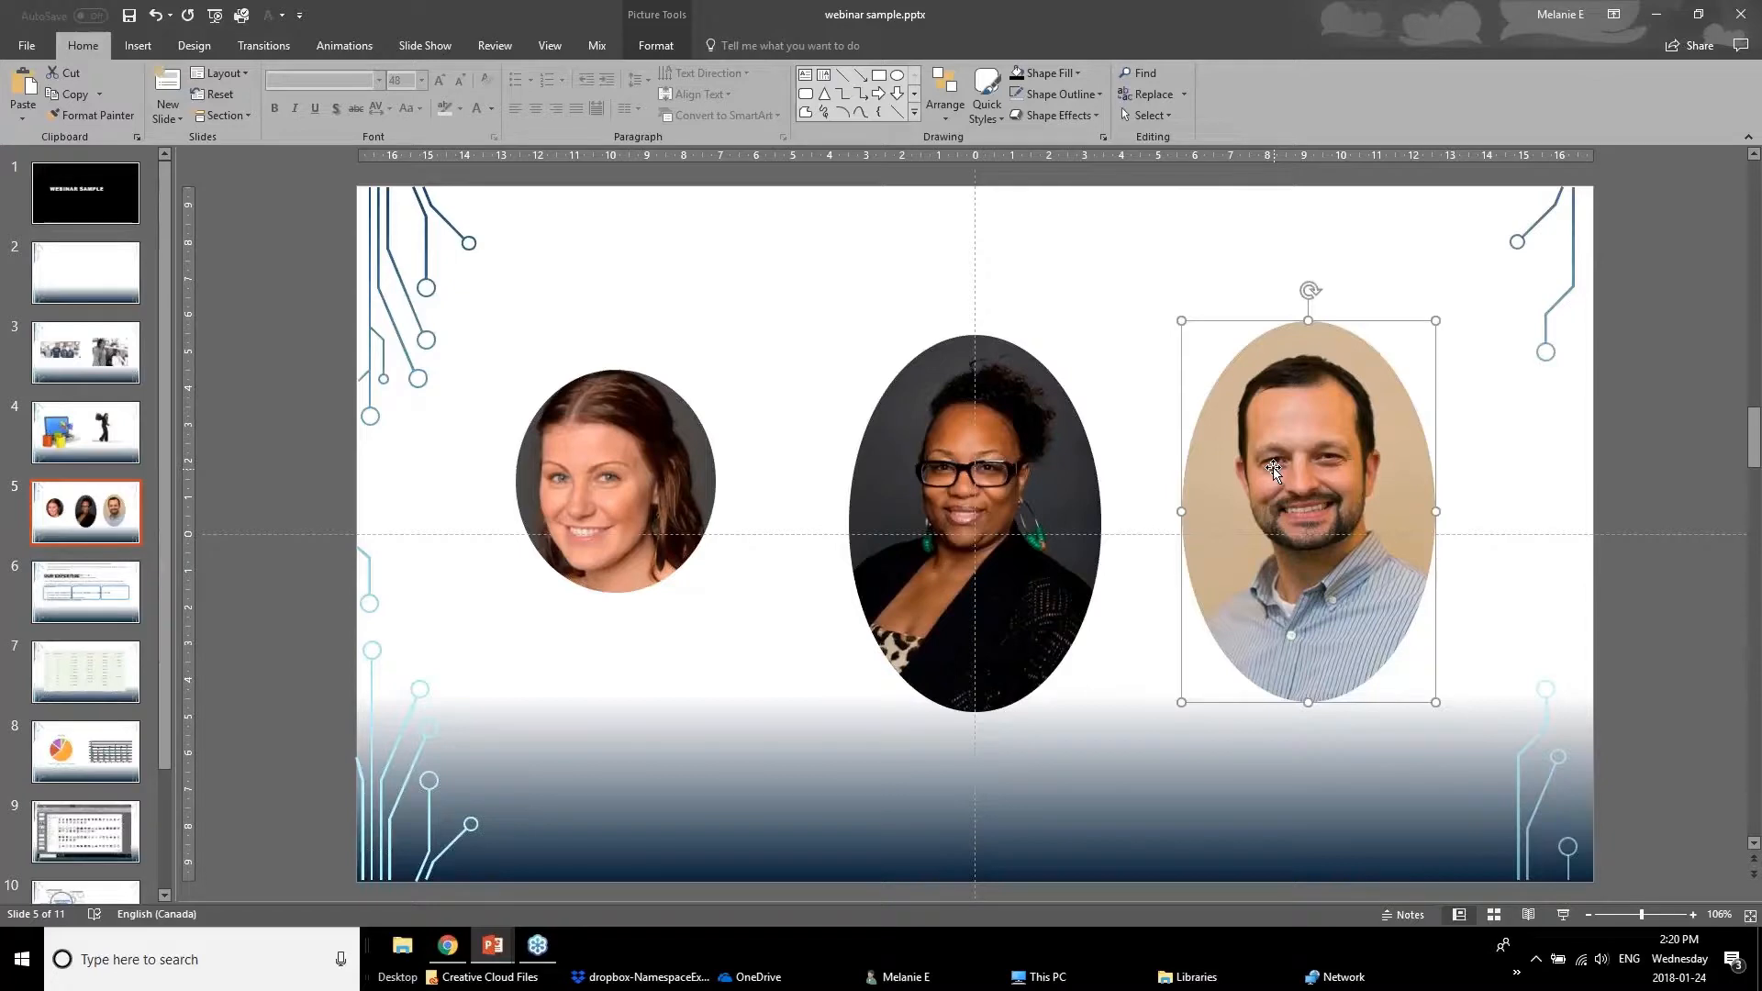
pyautogui.click(92, 114)
pyautogui.click(915, 578)
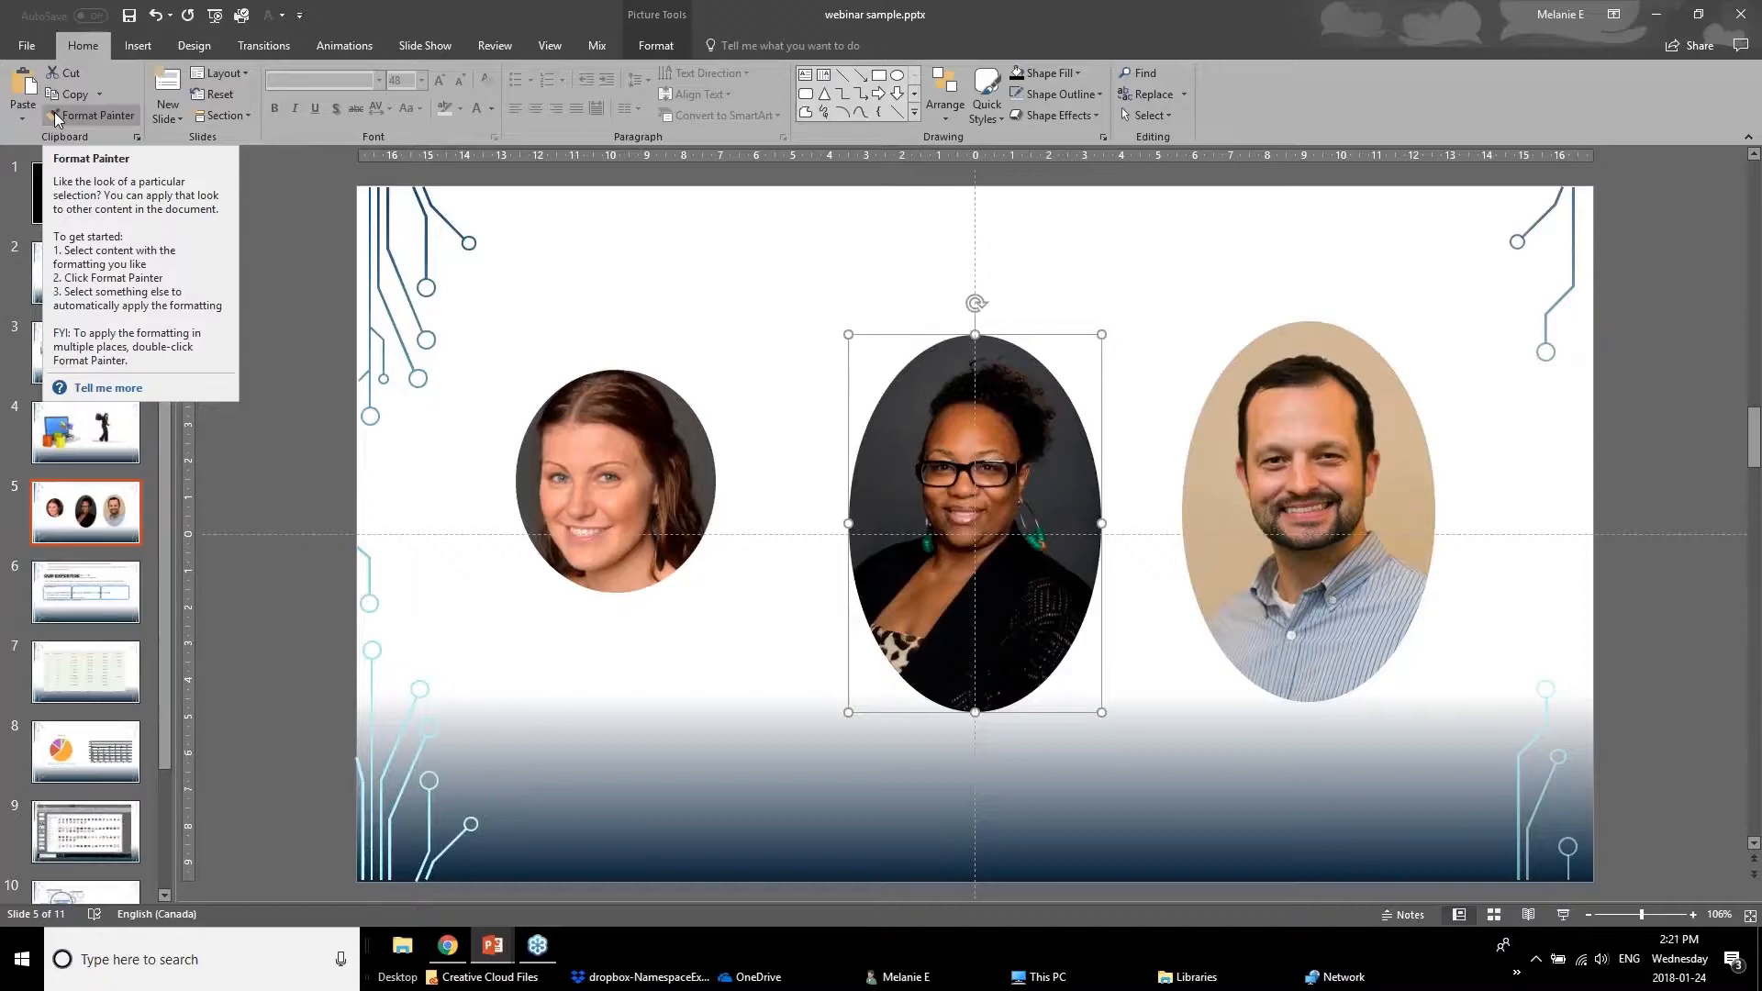
pyautogui.click(547, 751)
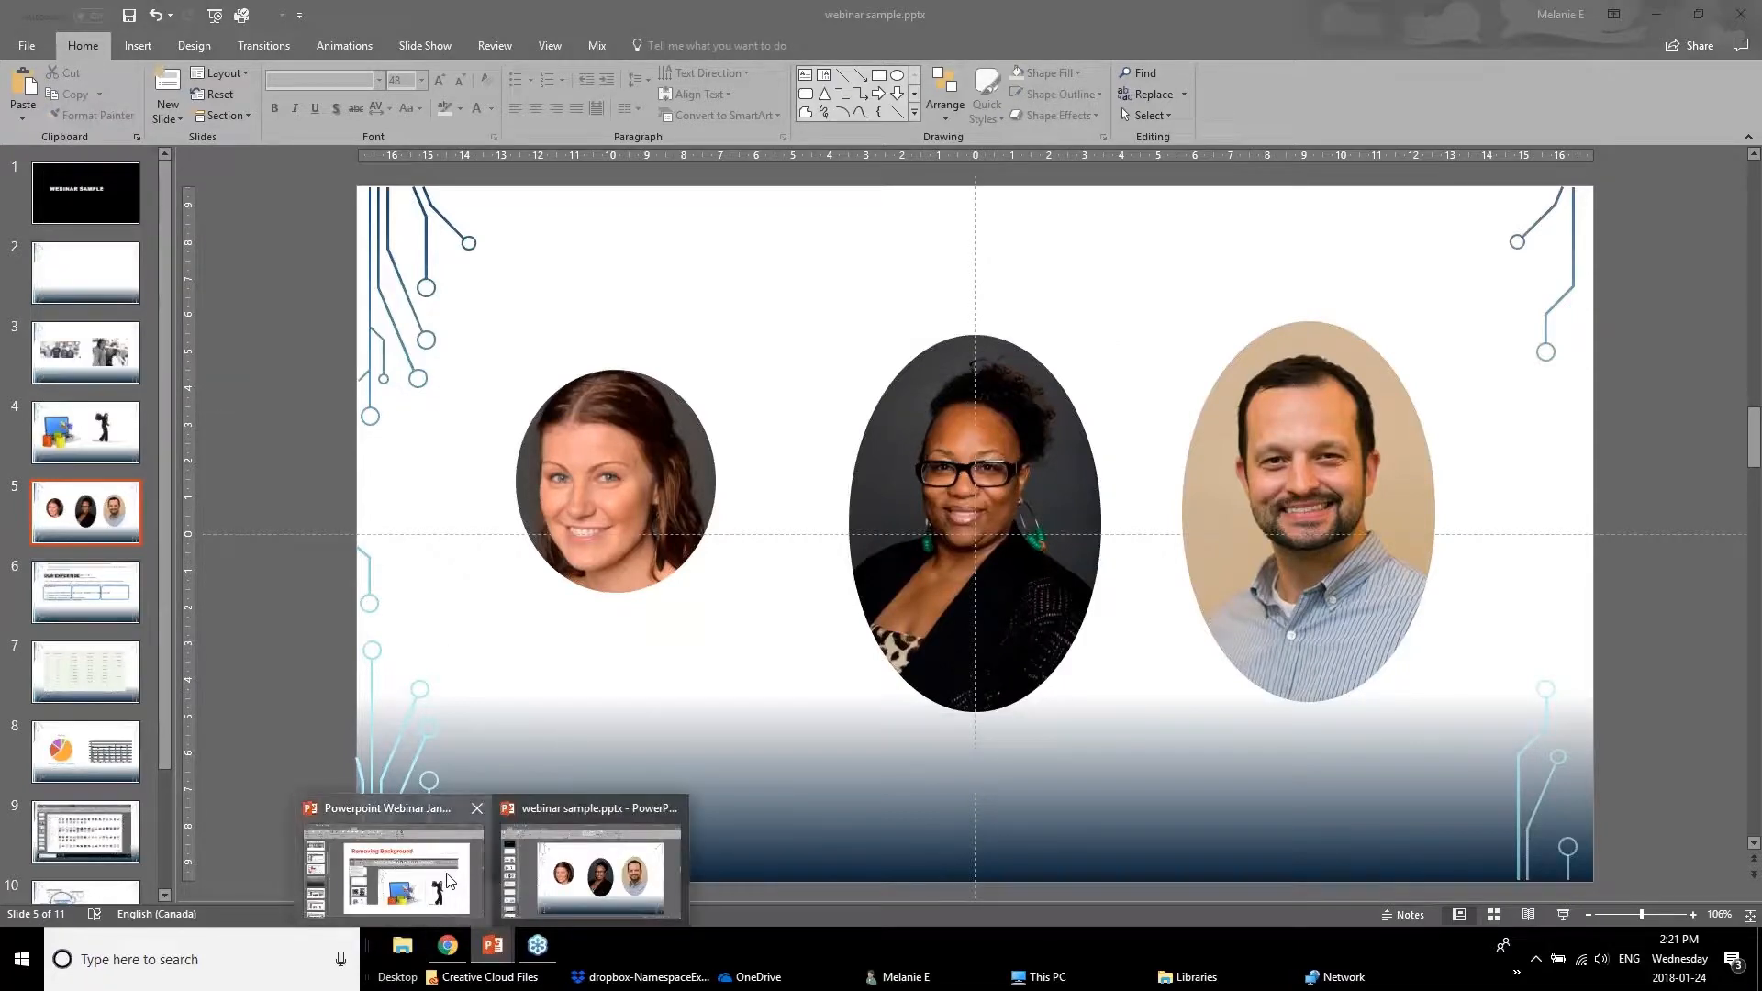
# Step: Switch to the Powerpoint Webinar January 2018 v1 presentation and show slide 10, Cropping & Framing
pyautogui.click(367, 826)
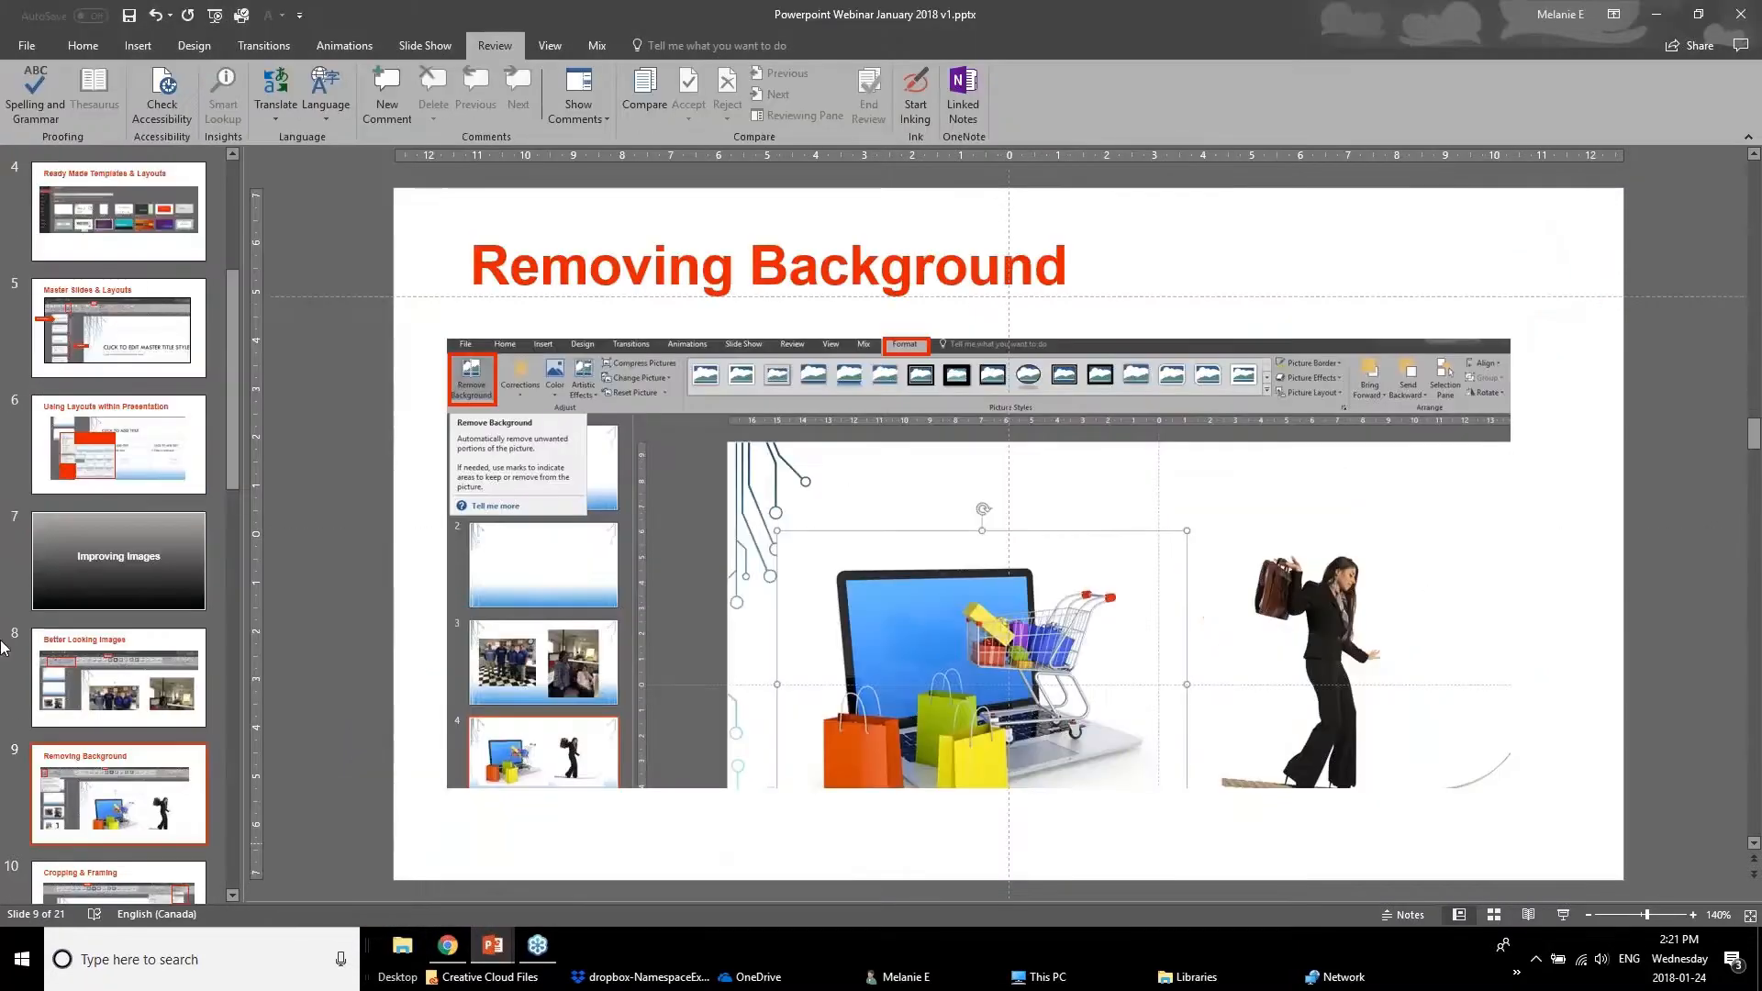
pyautogui.click(161, 698)
pyautogui.scroll(-2, 161, 689)
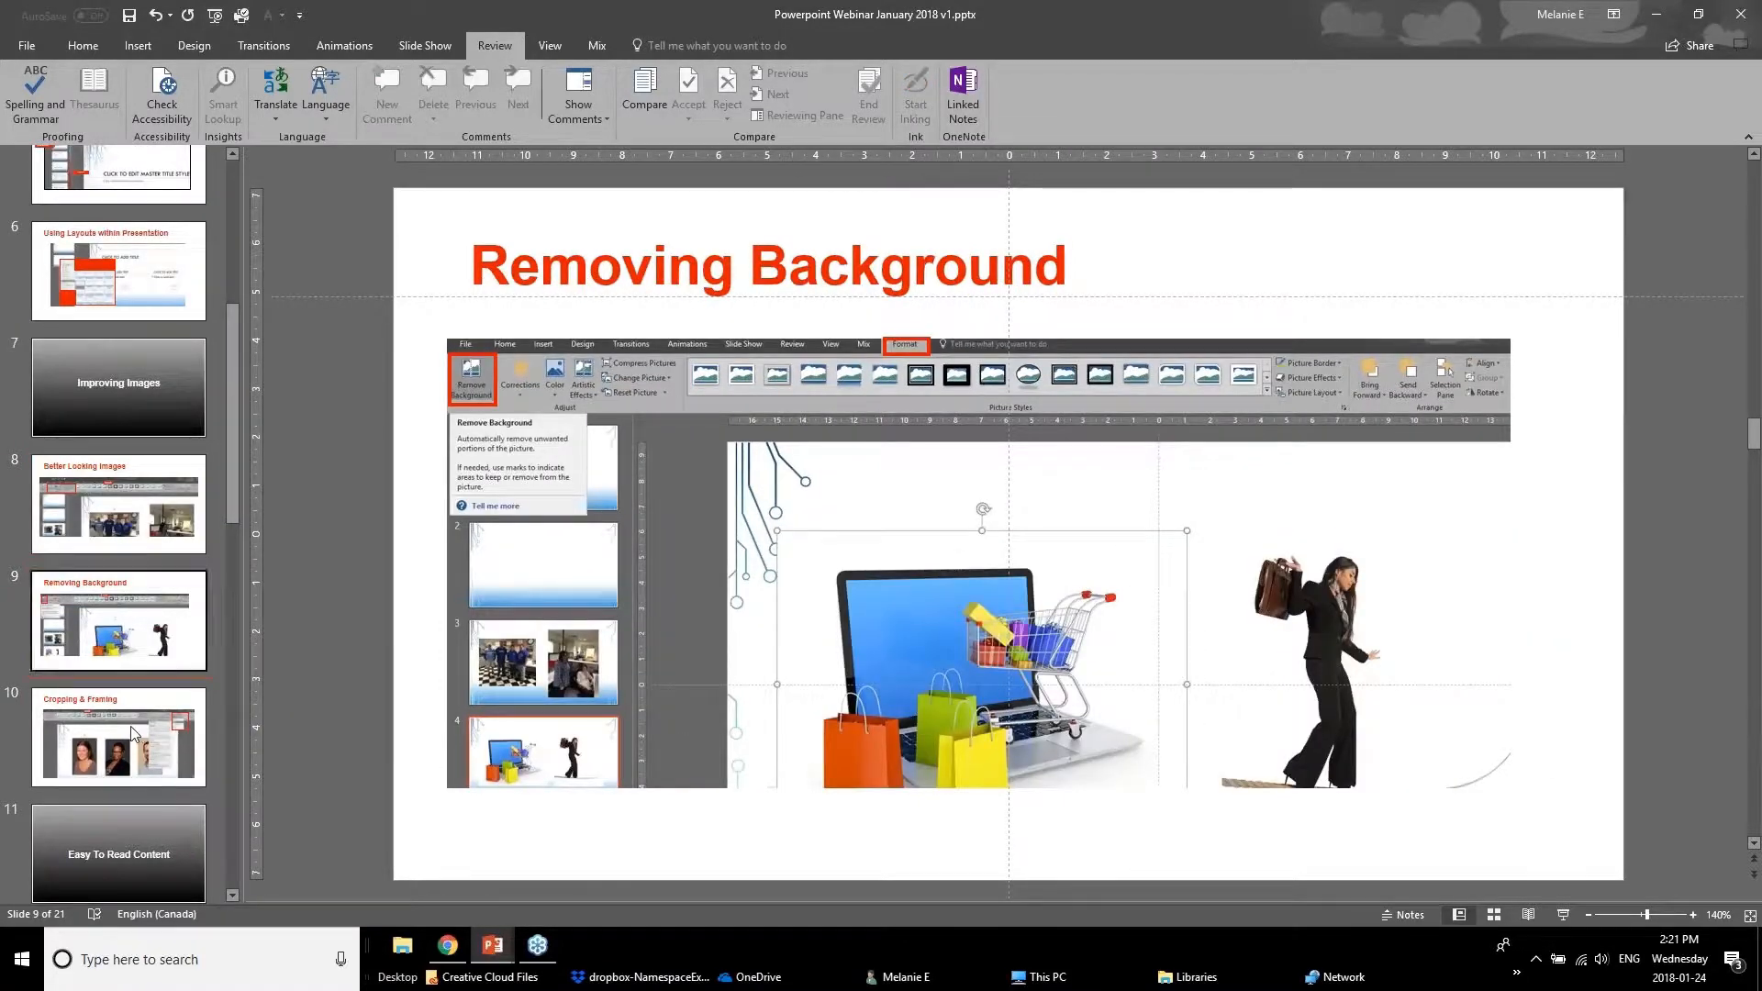
pyautogui.scroll(-1, 130, 743)
pyautogui.scroll(-1, 128, 738)
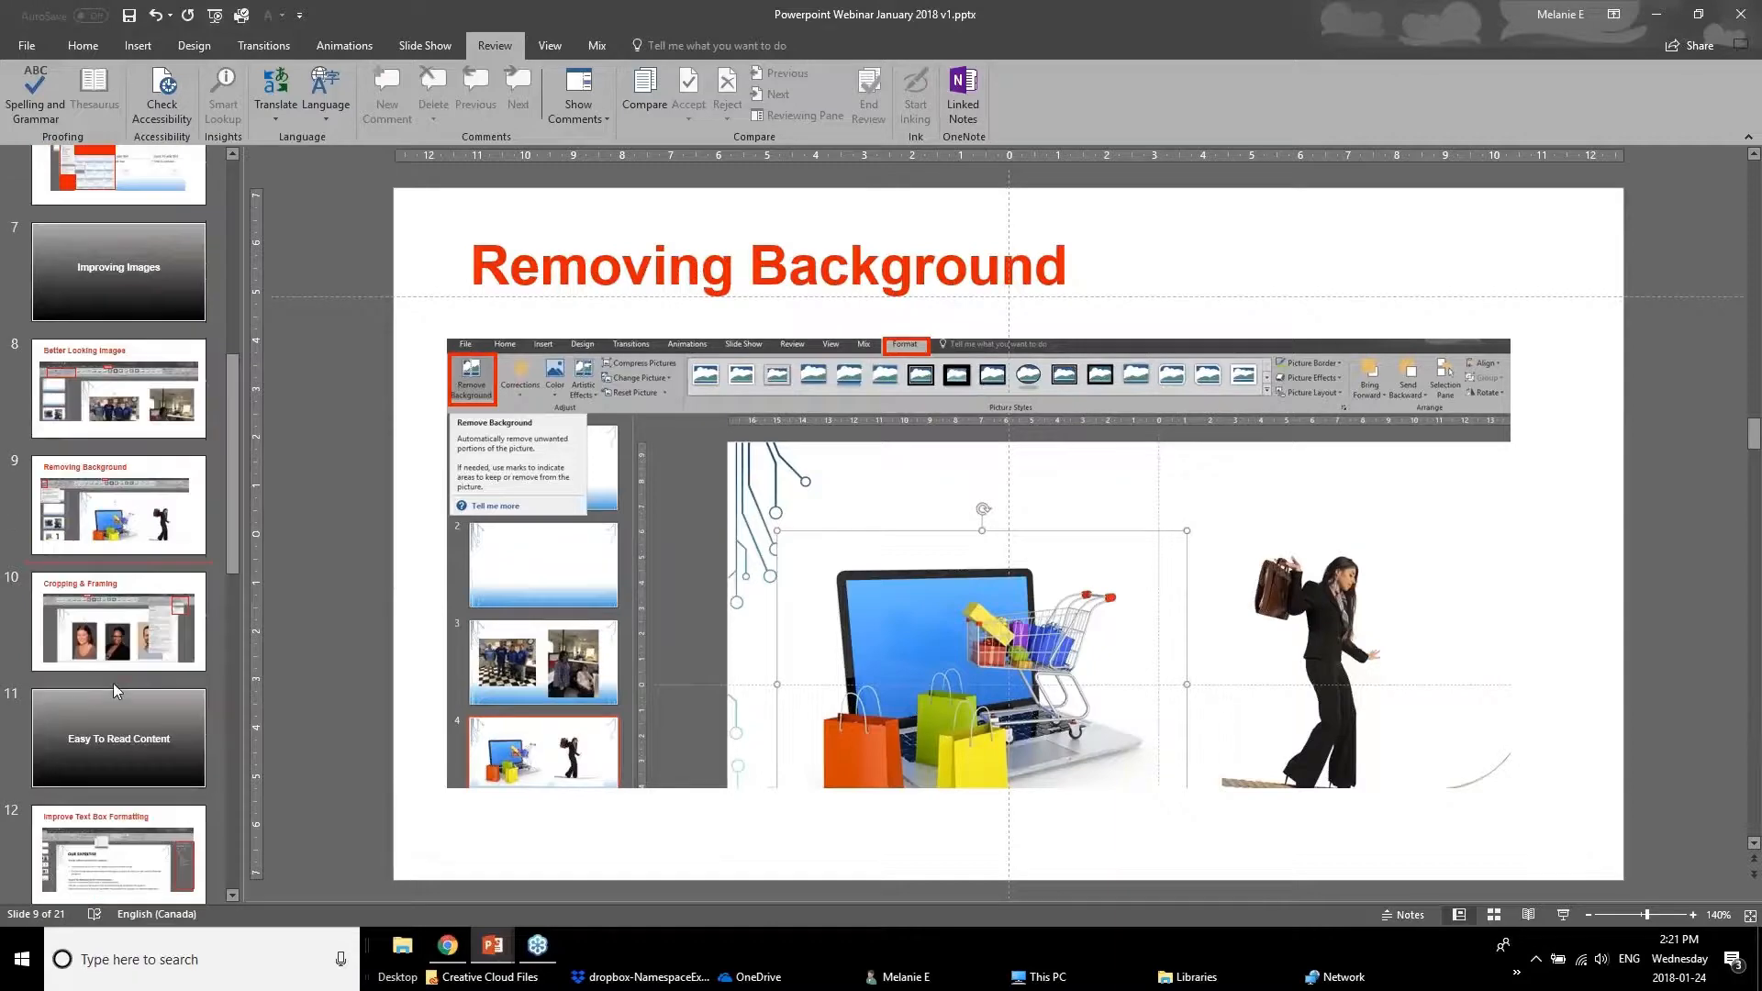
pyautogui.click(115, 643)
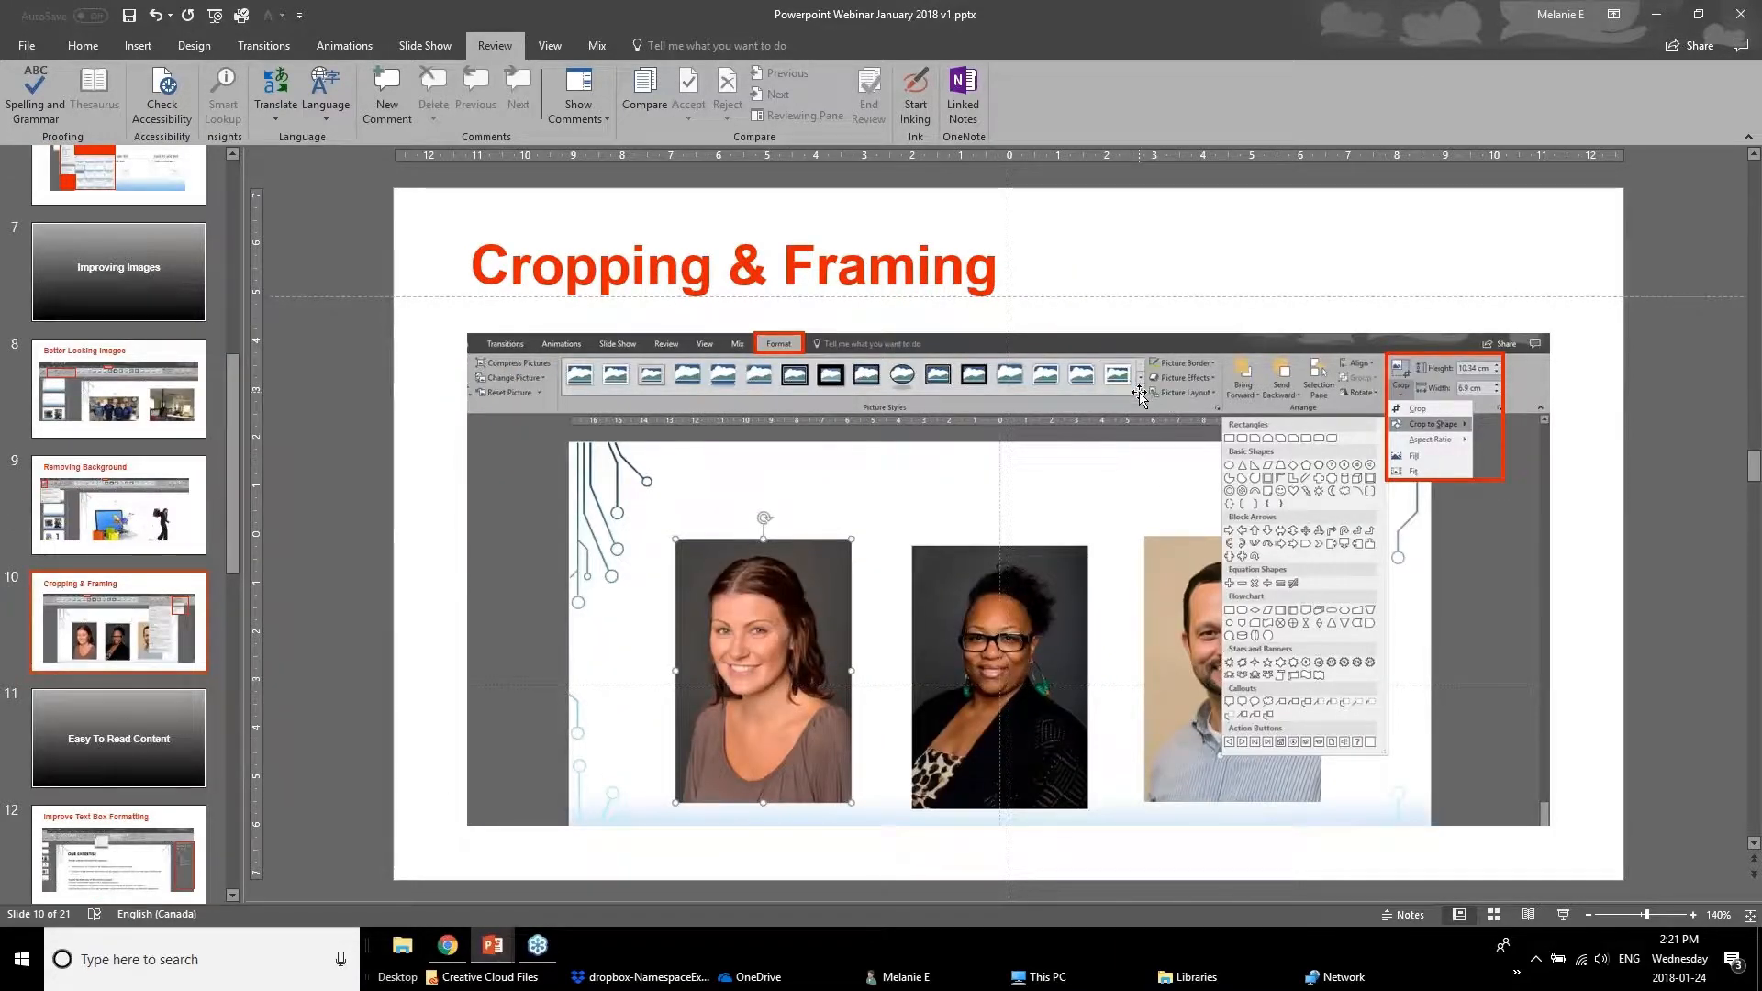
pyautogui.click(494, 946)
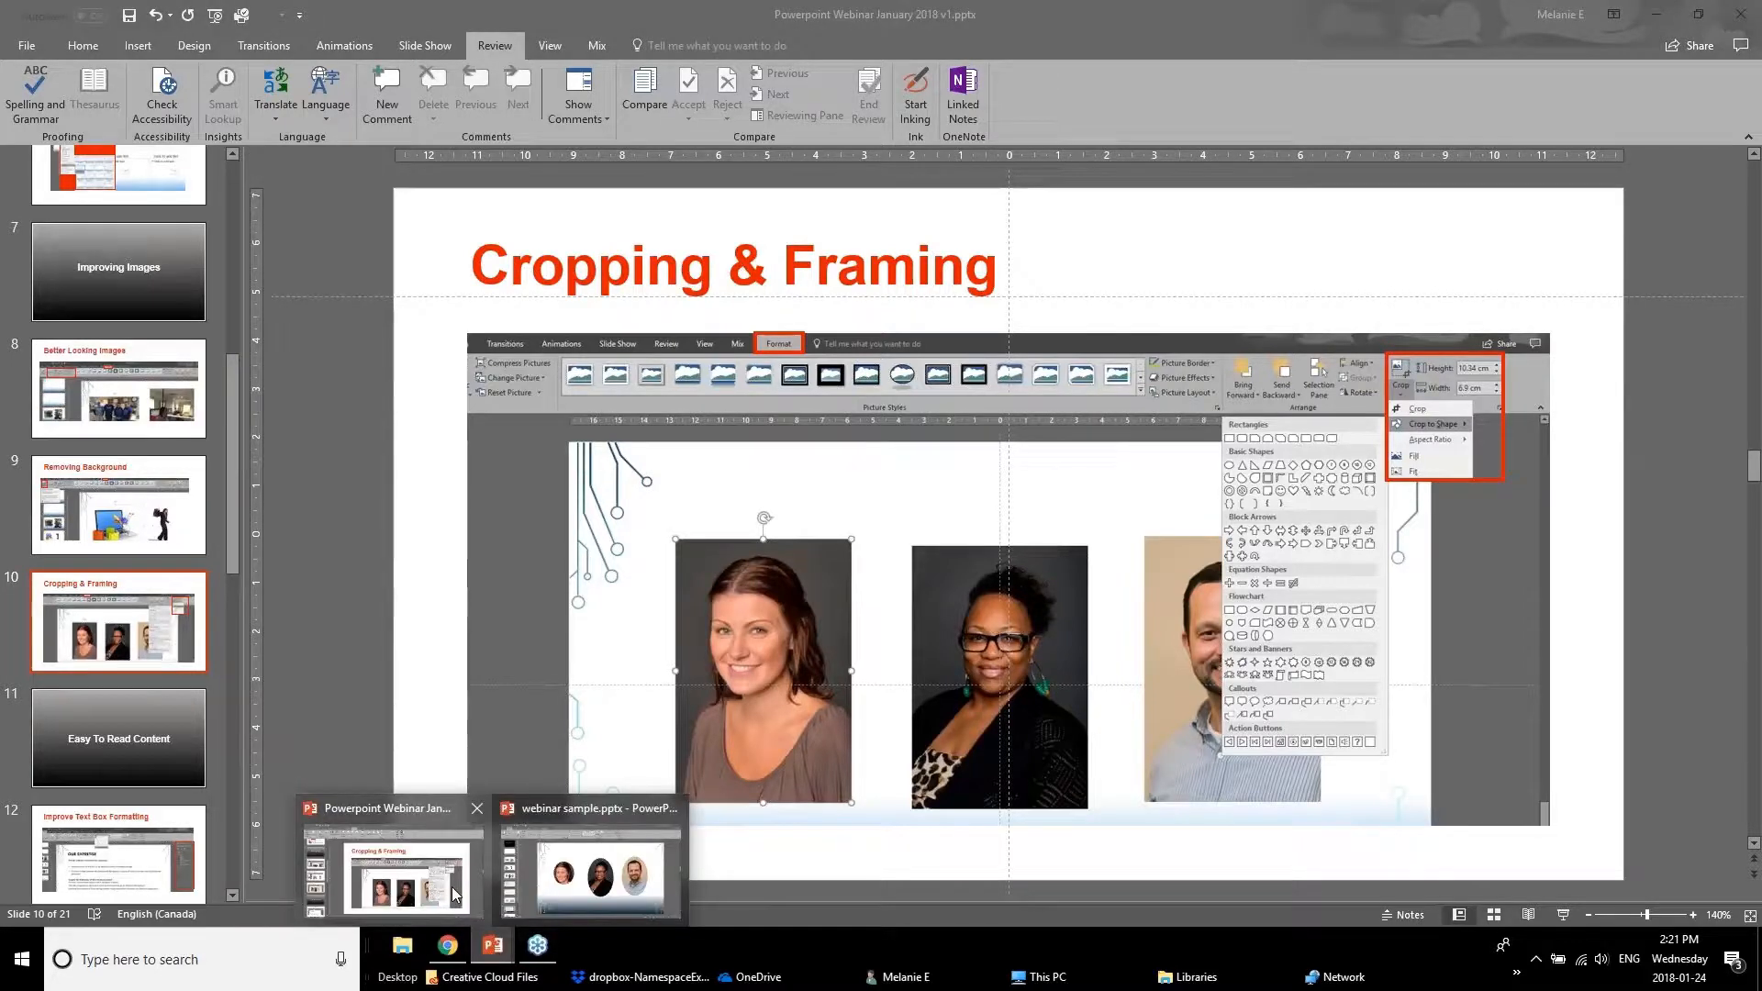
pyautogui.click(417, 899)
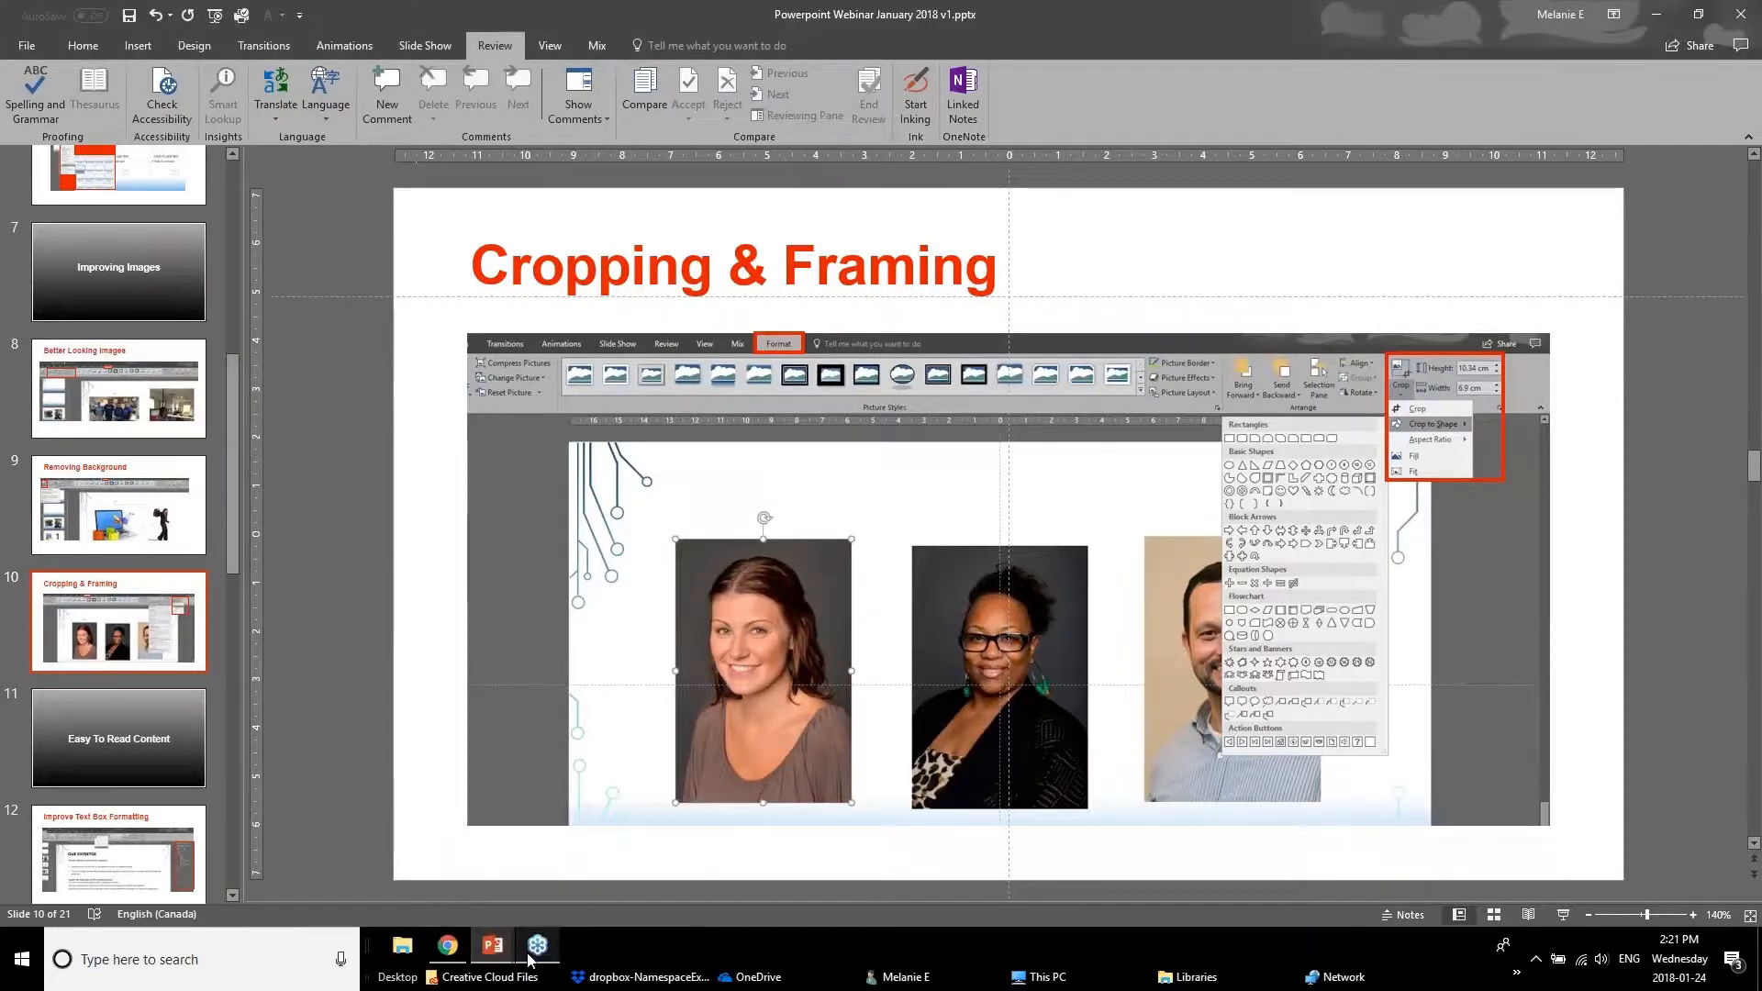
# Step: In webinar sample.pptx, give the left portrait a rotated white frame picture style and move it slightly up and right
pyautogui.click(494, 946)
pyautogui.click(597, 870)
pyautogui.click(528, 378)
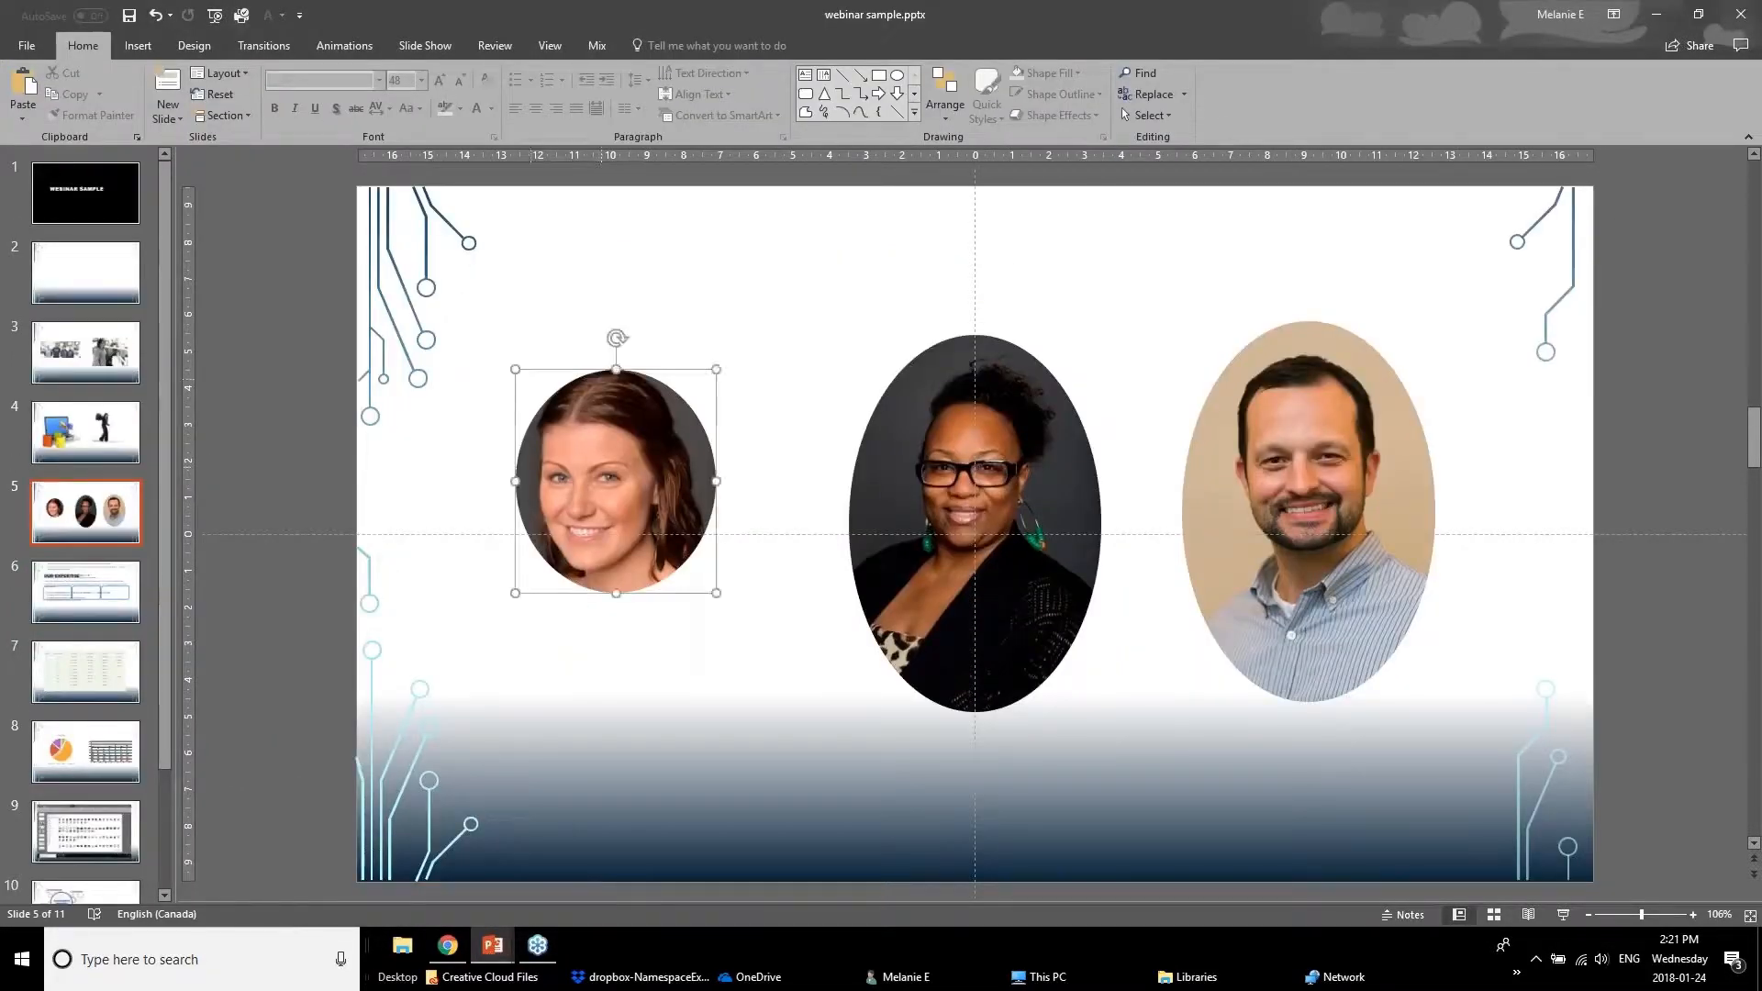
pyautogui.click(656, 45)
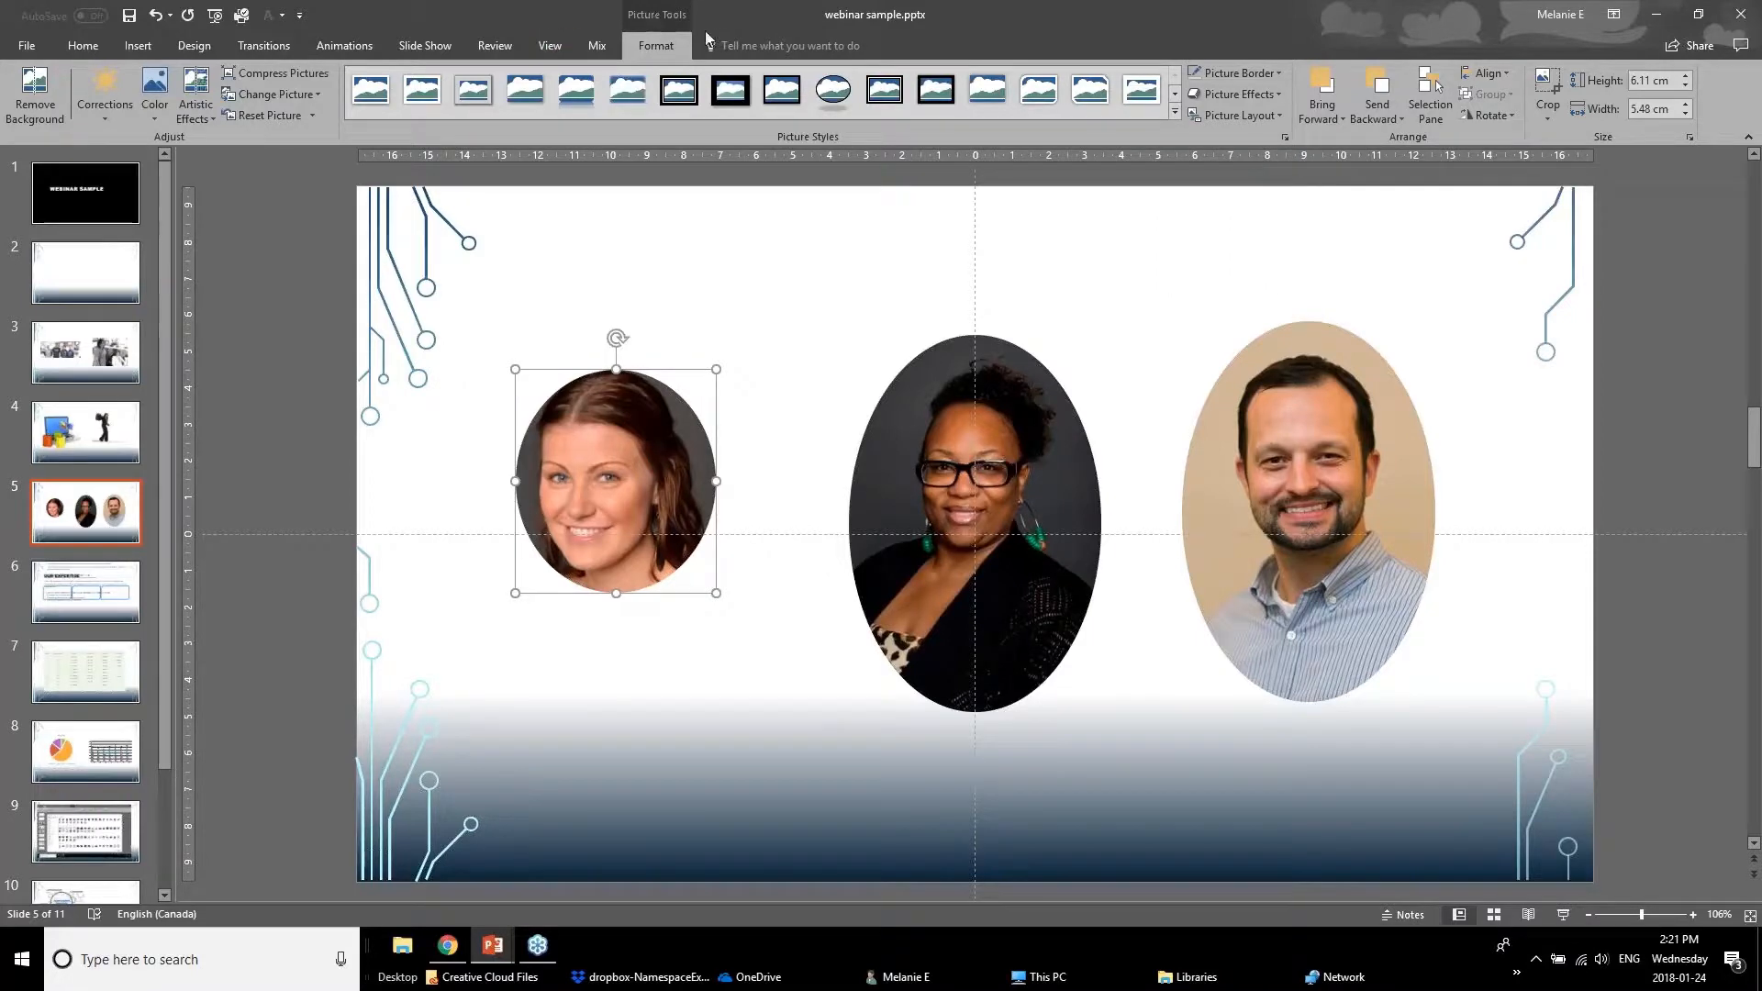
pyautogui.click(1171, 114)
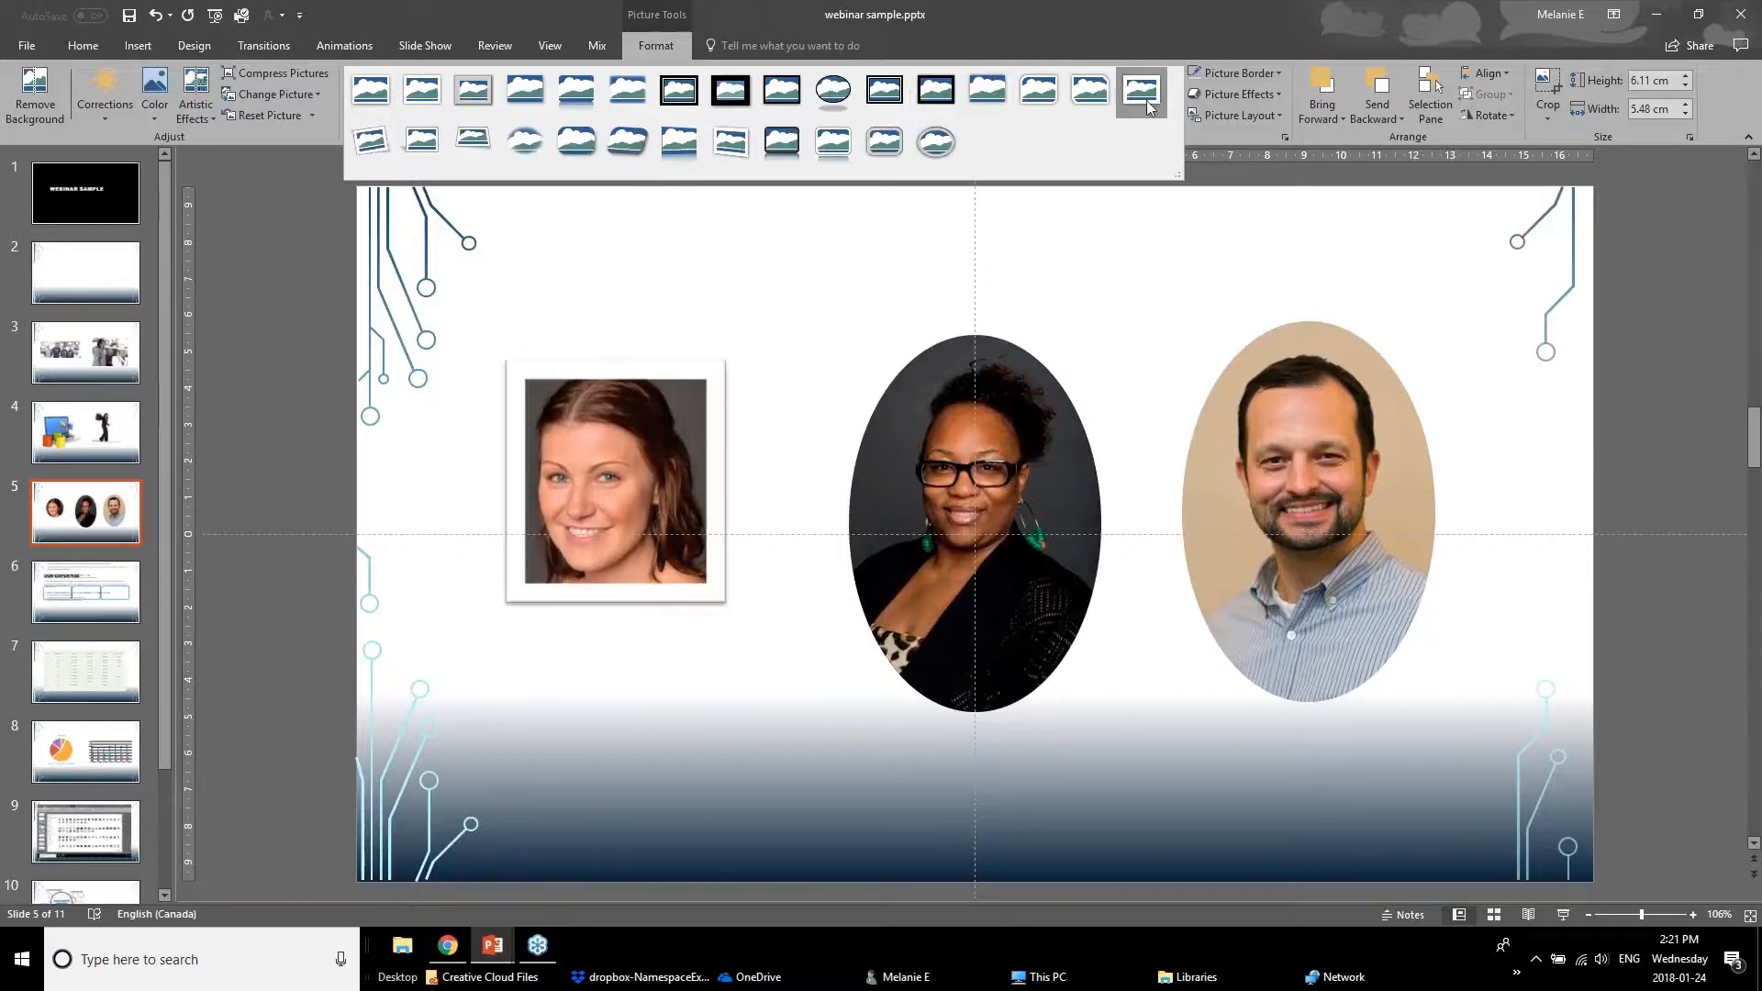
pyautogui.click(386, 135)
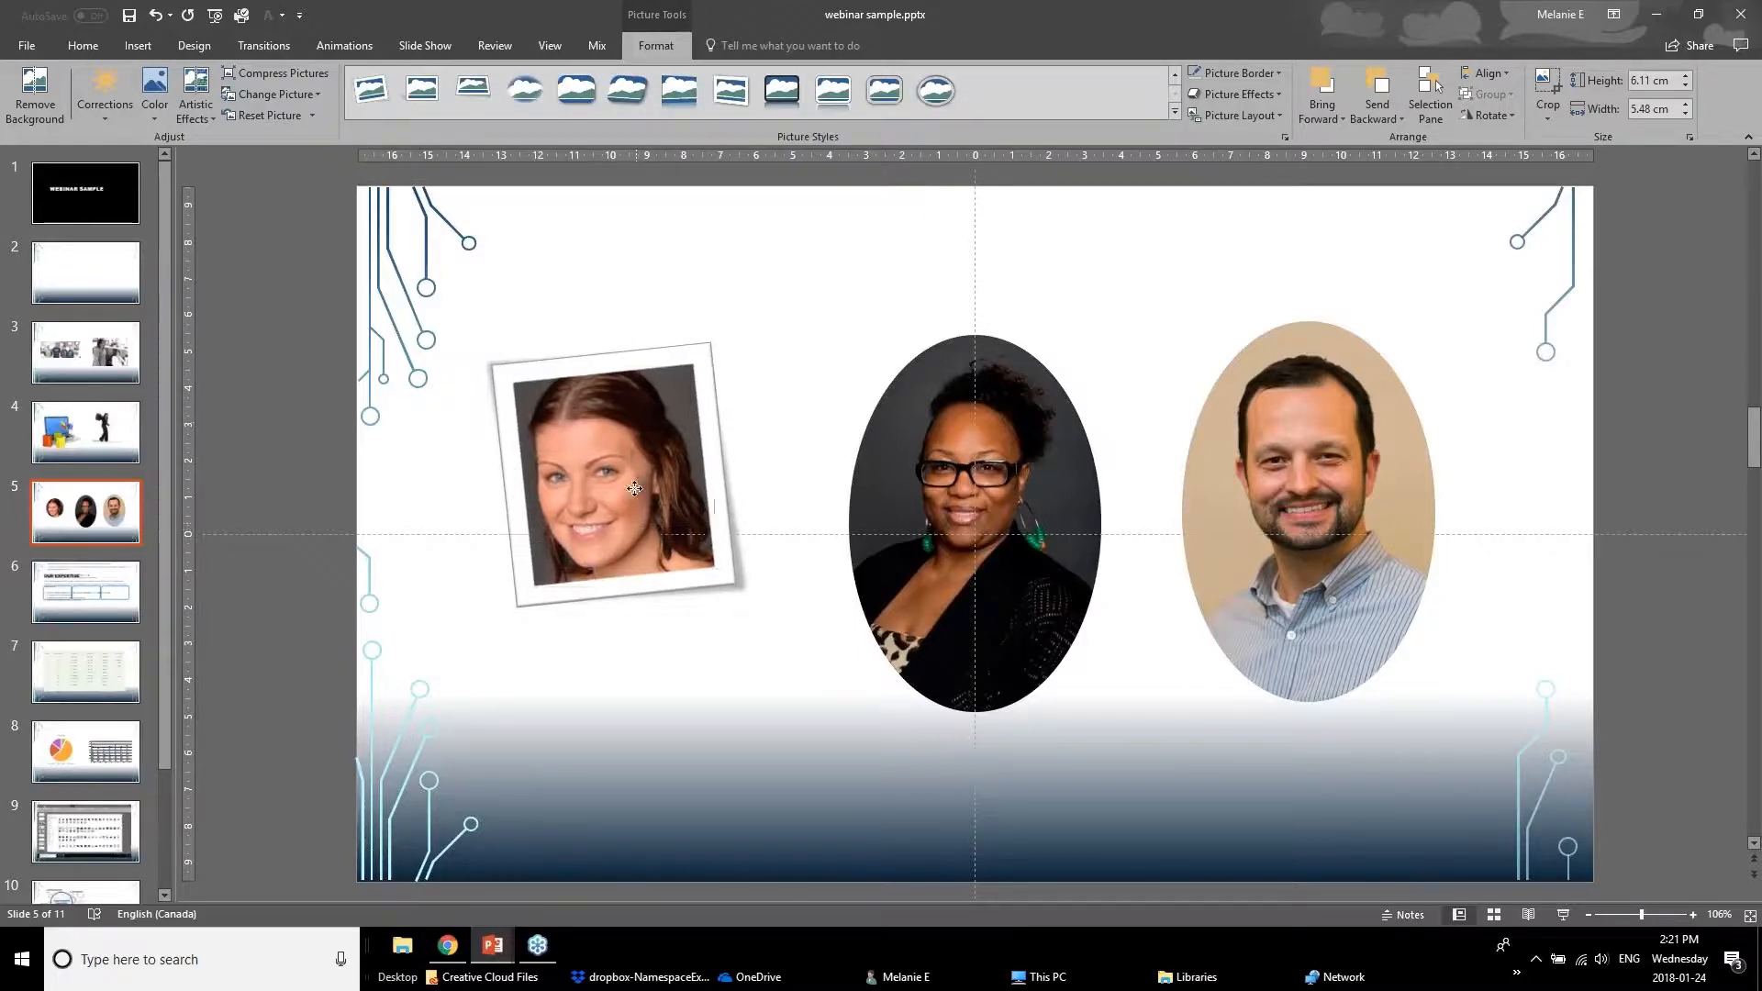
pyautogui.moveTo(635, 488); pyautogui.dragTo(665, 450)
pyautogui.click(352, 546)
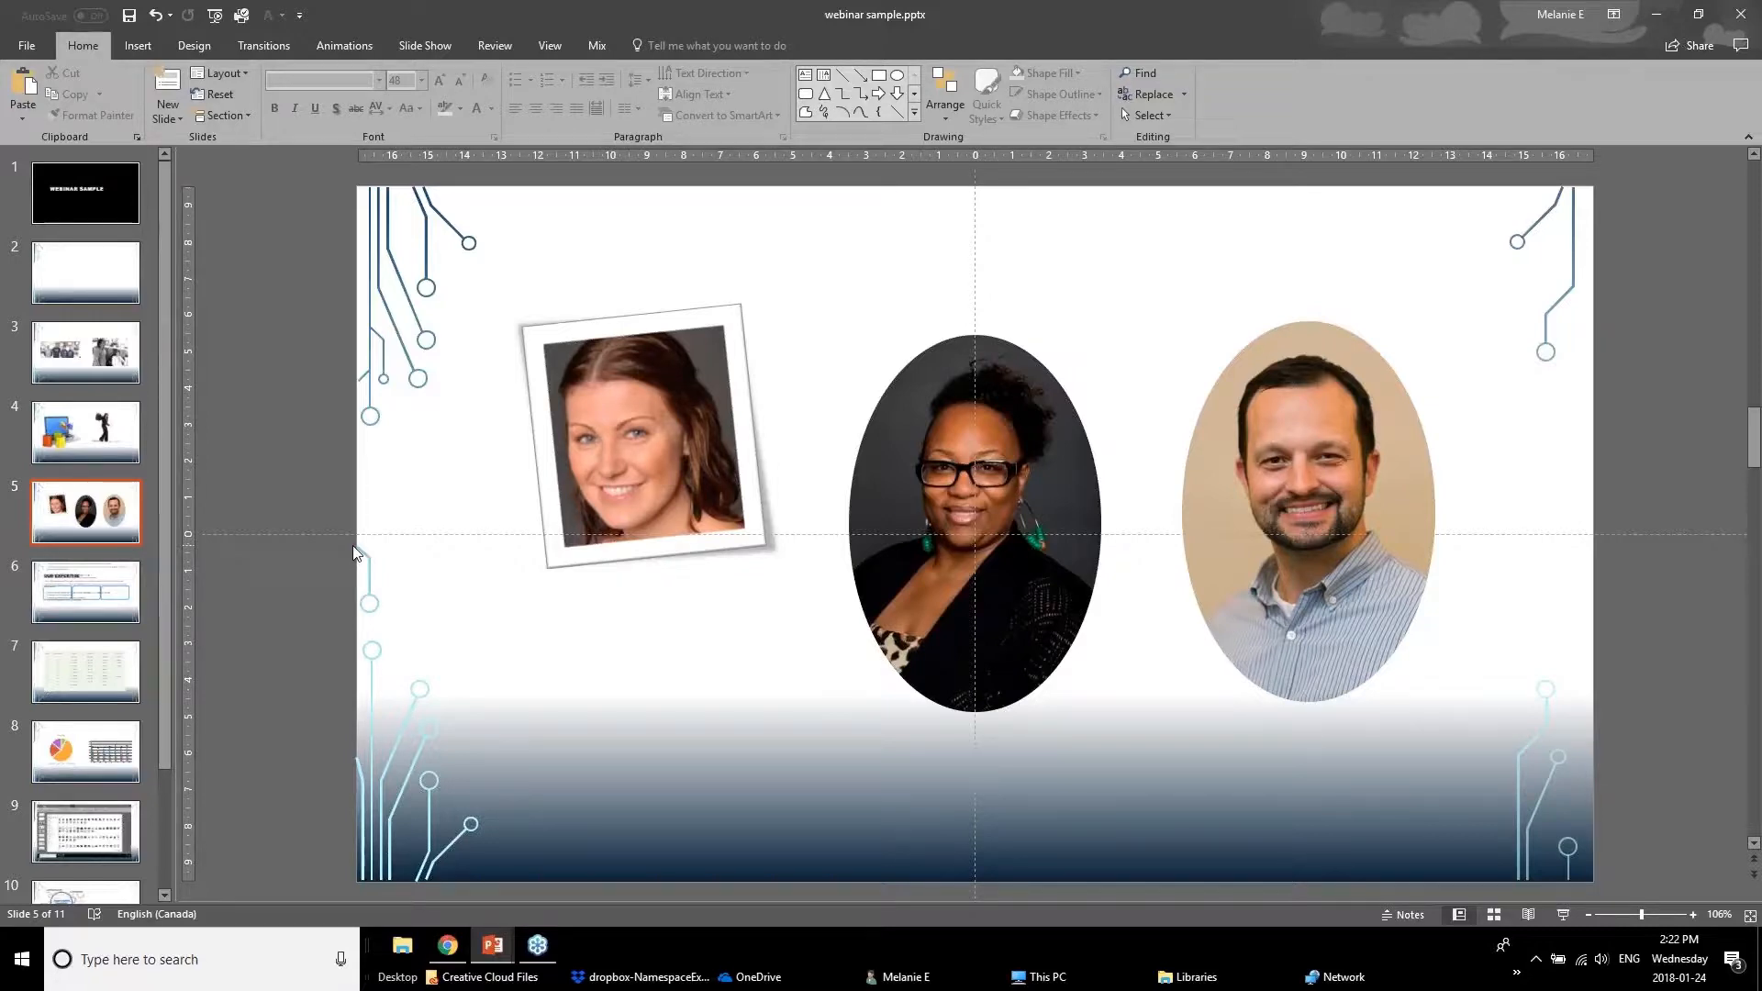
# Step: Examine the border options and preview the shadow effects for the middle portrait
pyautogui.click(927, 451)
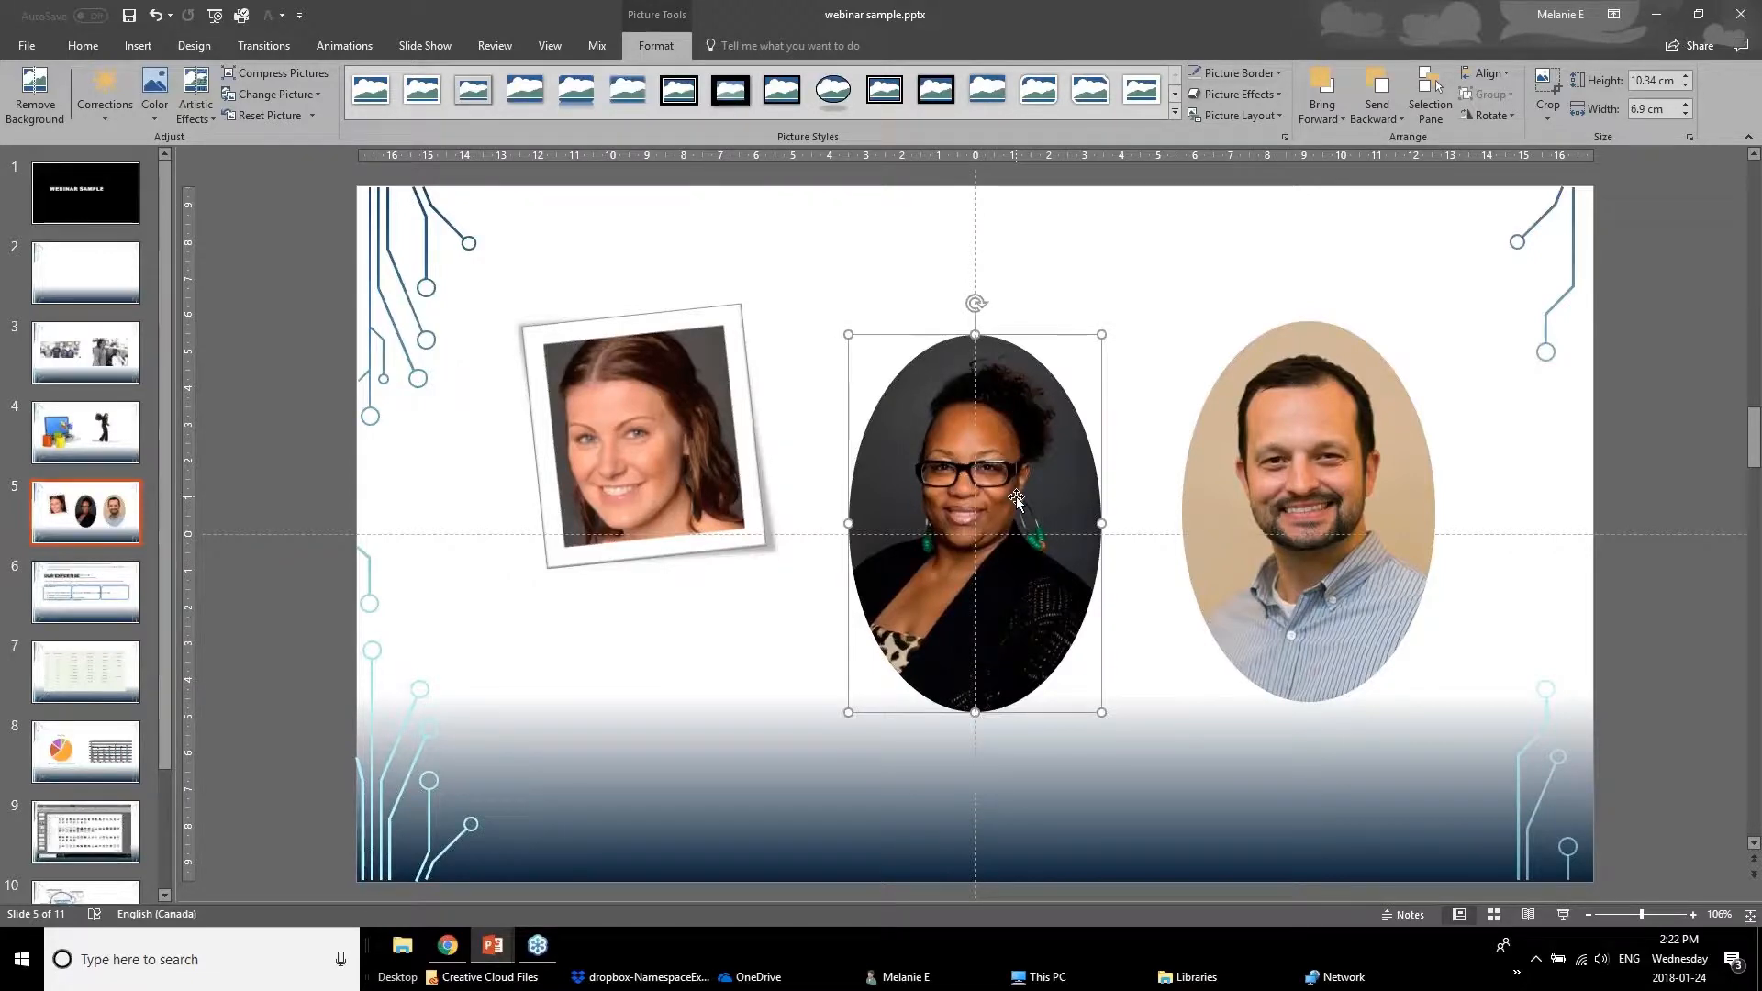
pyautogui.click(1237, 73)
pyautogui.click(1135, 305)
pyautogui.click(1239, 75)
pyautogui.click(1271, 77)
pyautogui.click(1267, 96)
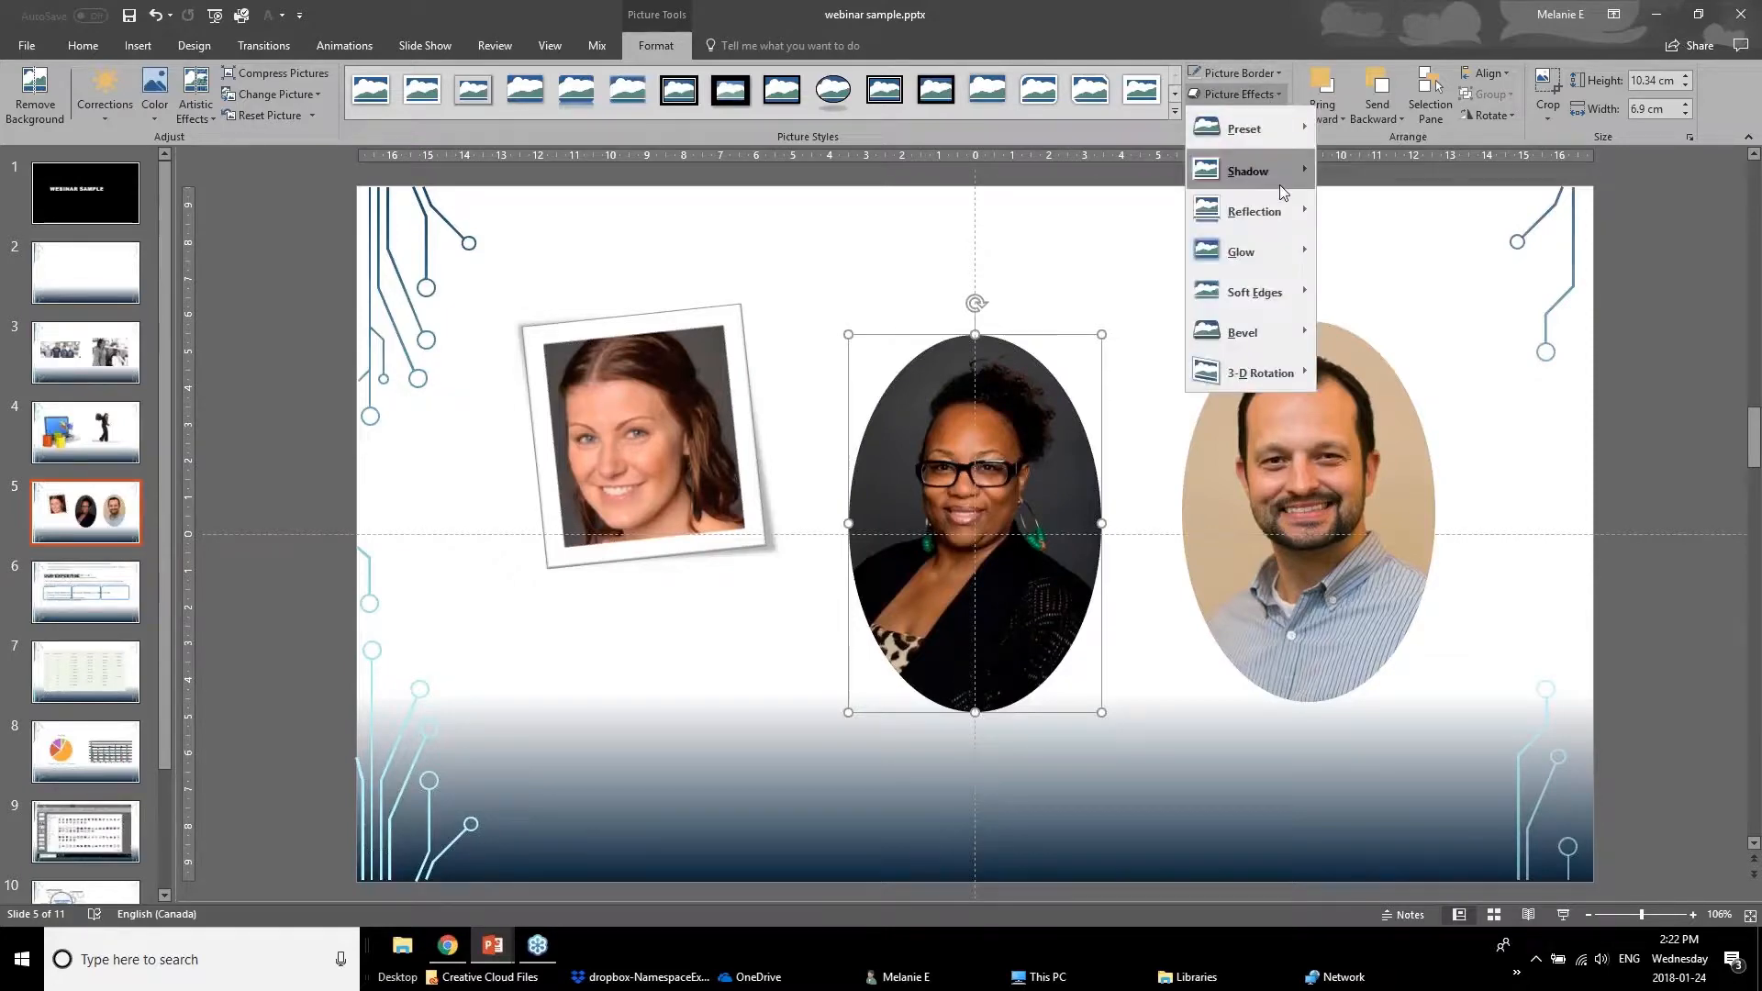
pyautogui.moveTo(1248, 171)
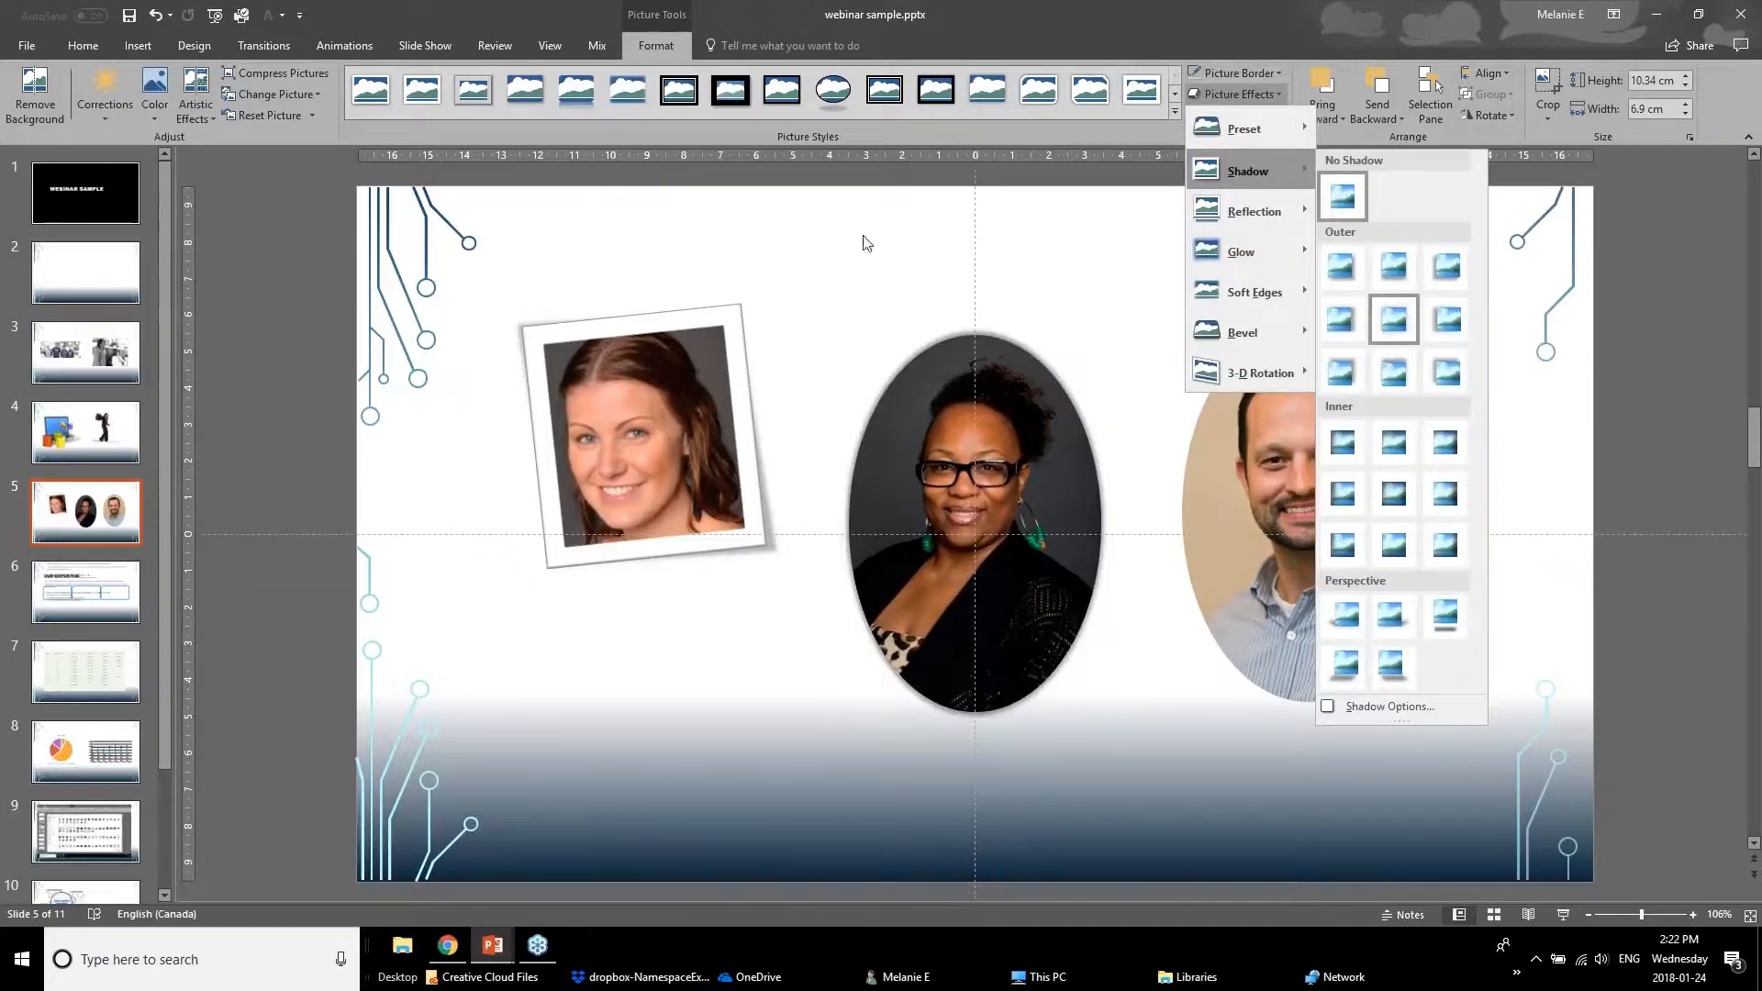
# Step: Change the left portrait's picture style to an unrotated white matte frame
pyautogui.click(645, 436)
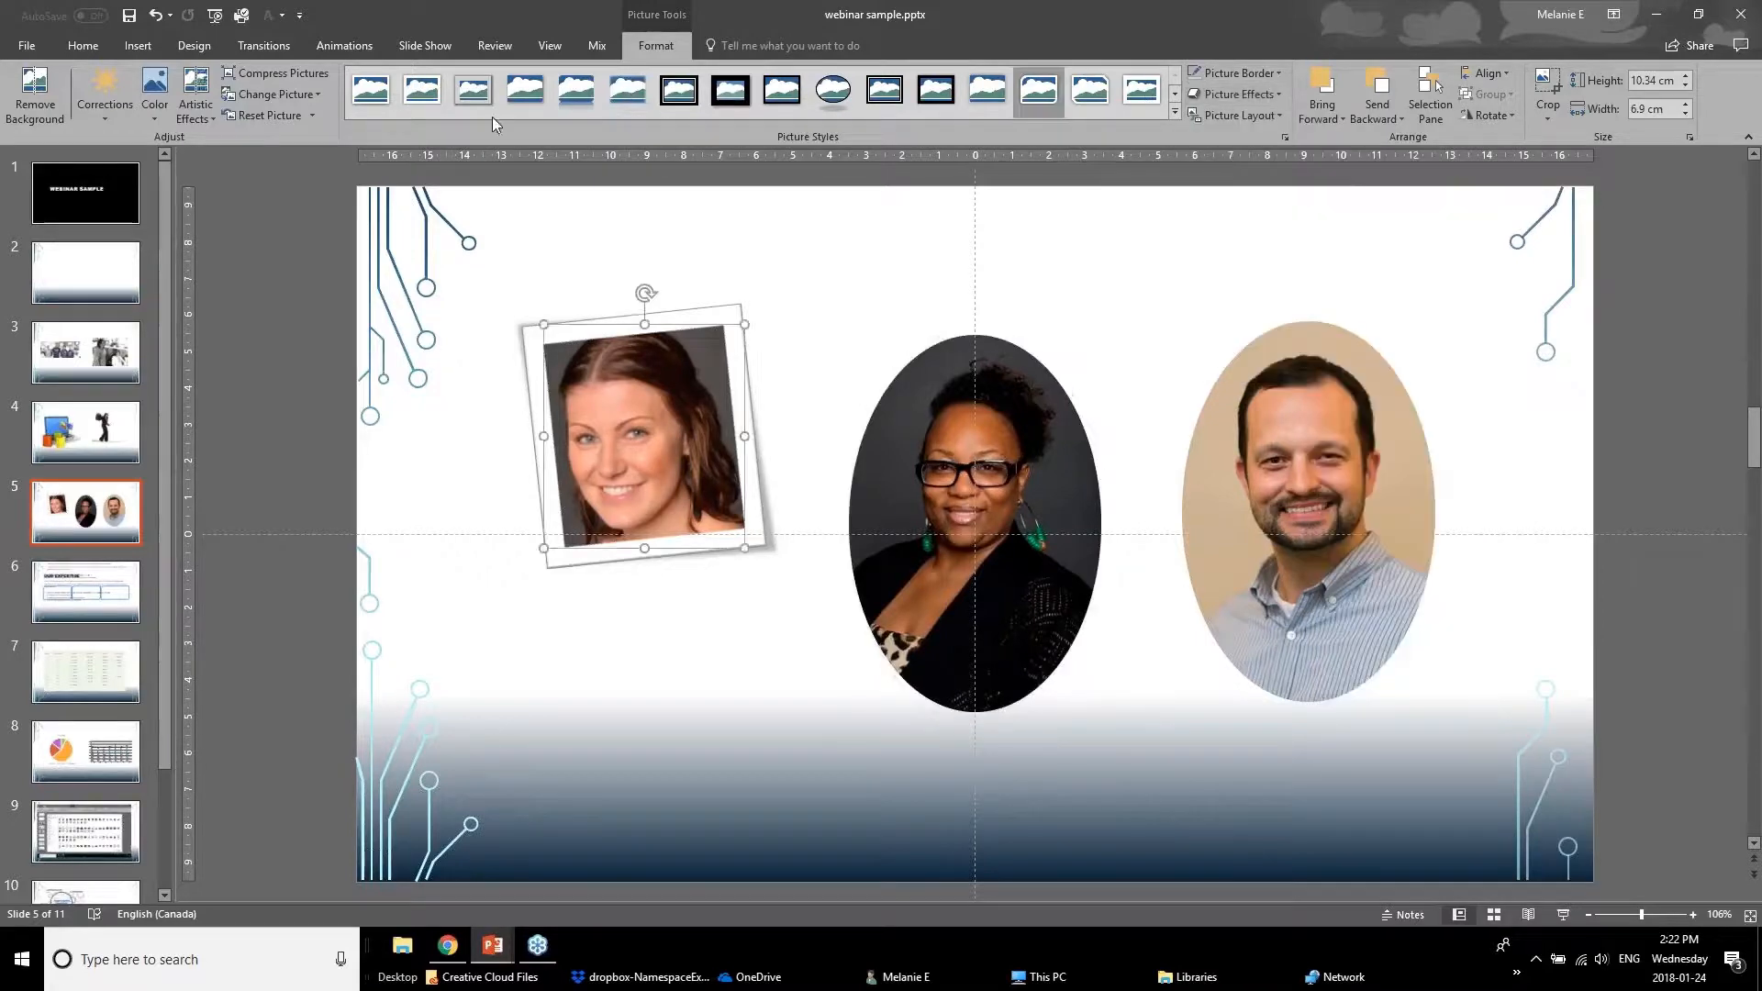
pyautogui.click(422, 90)
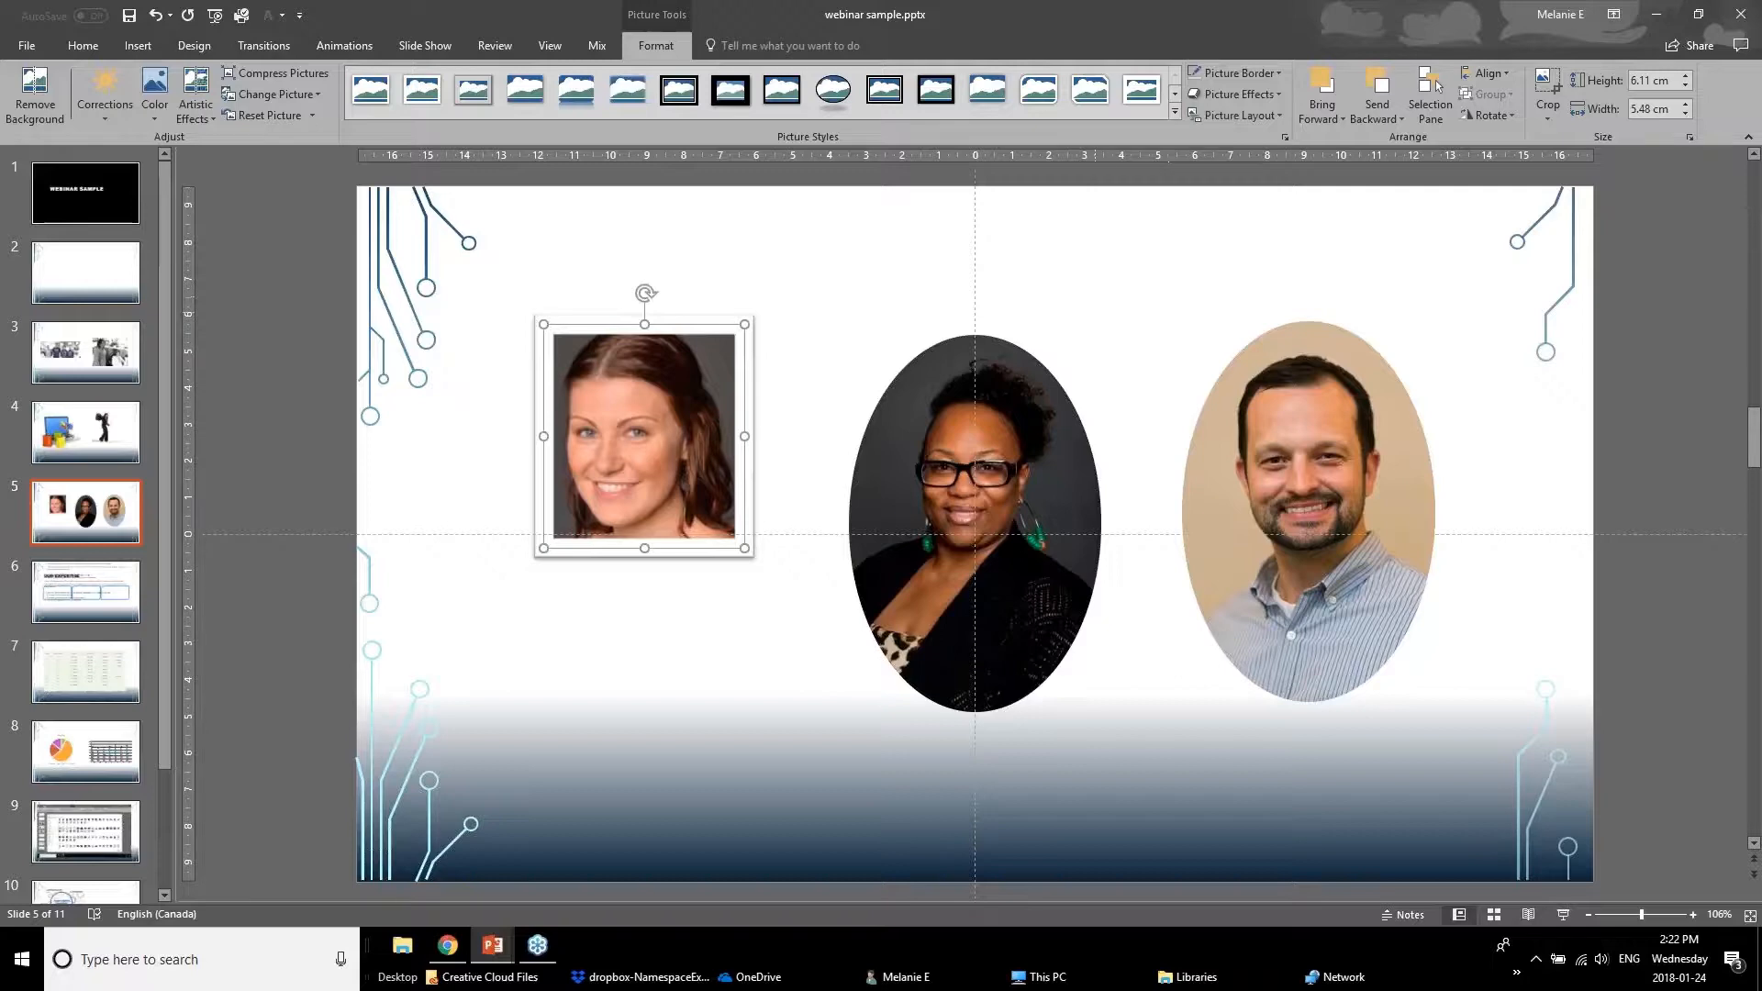
# Step: Switch to the Powerpoint Webinar January 2018 v1 presentation and show slide 12, Improve Text Box Formatting
pyautogui.click(492, 945)
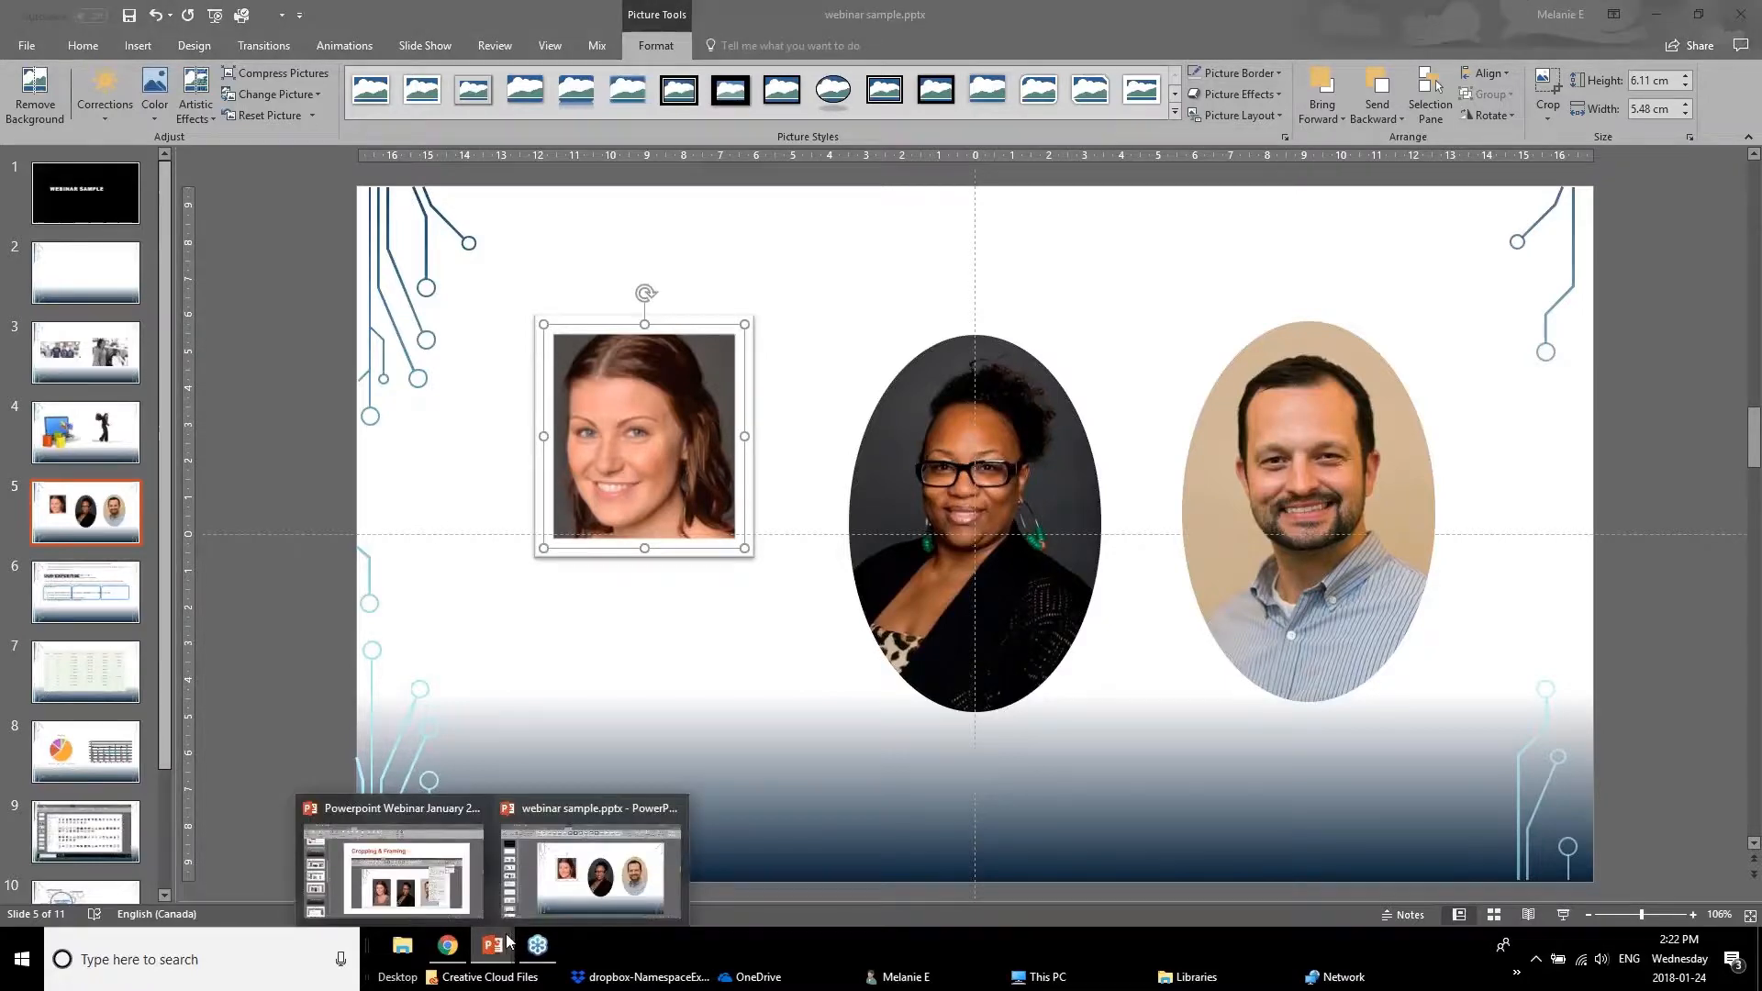
pyautogui.click(466, 898)
pyautogui.scroll(-2, 206, 708)
pyautogui.click(151, 652)
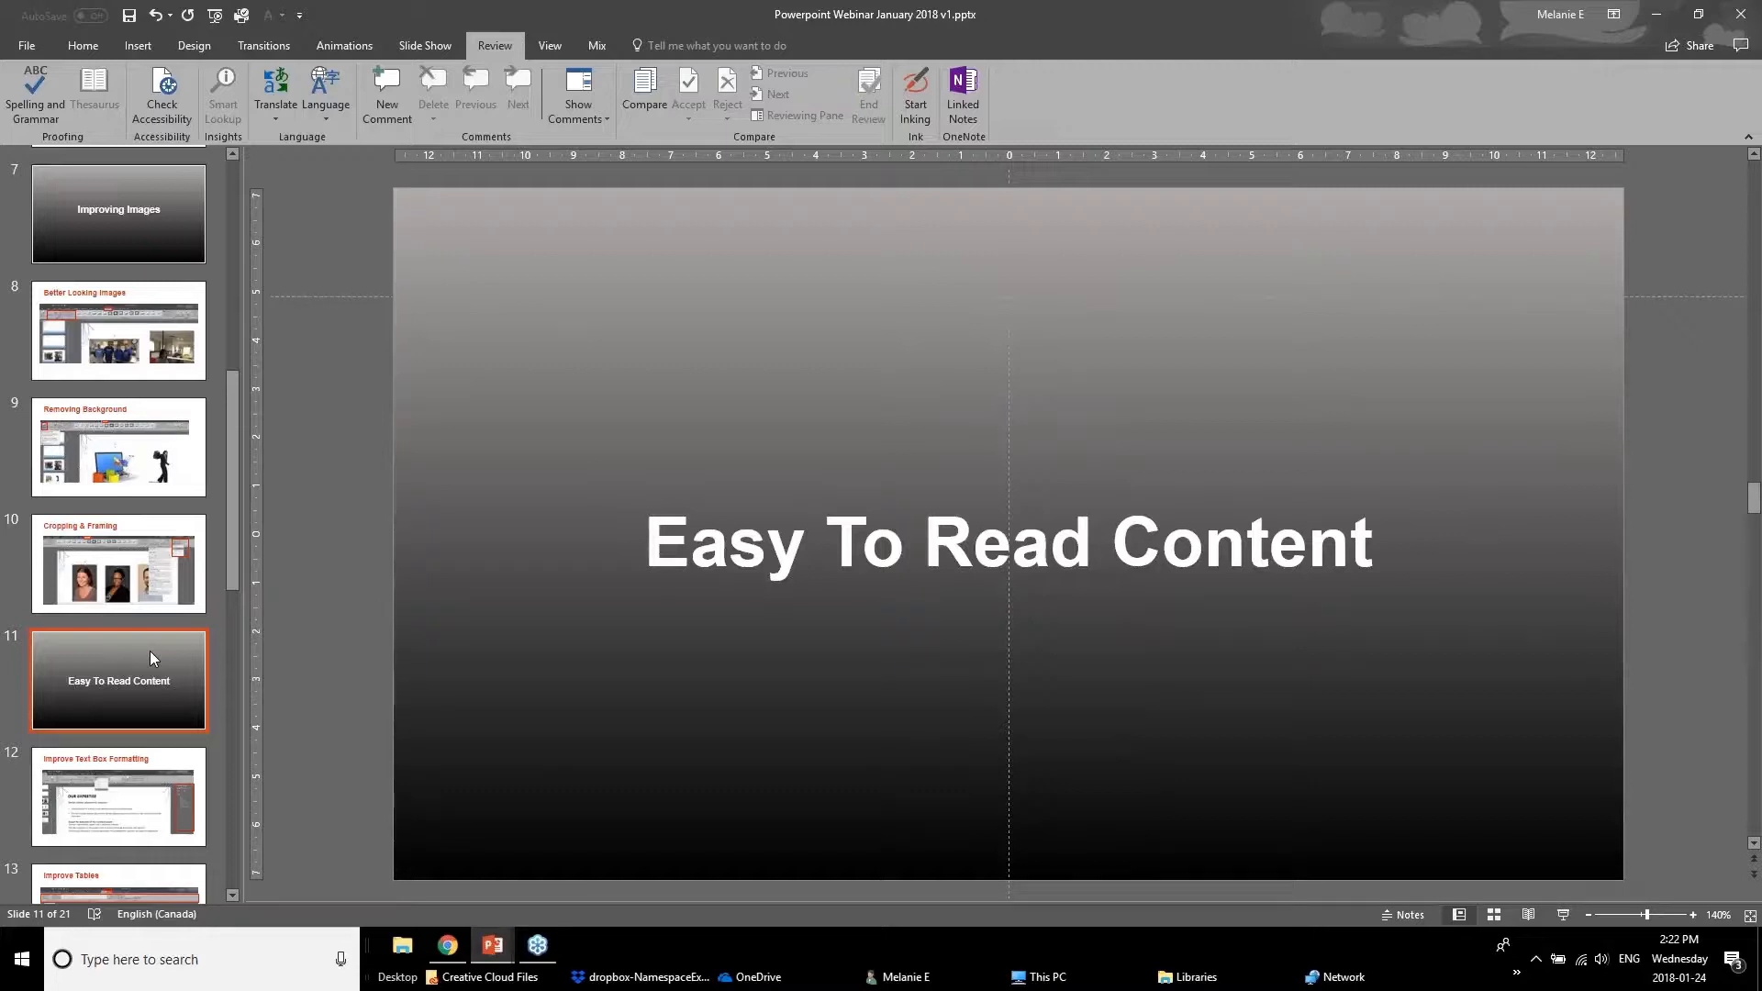
pyautogui.click(107, 831)
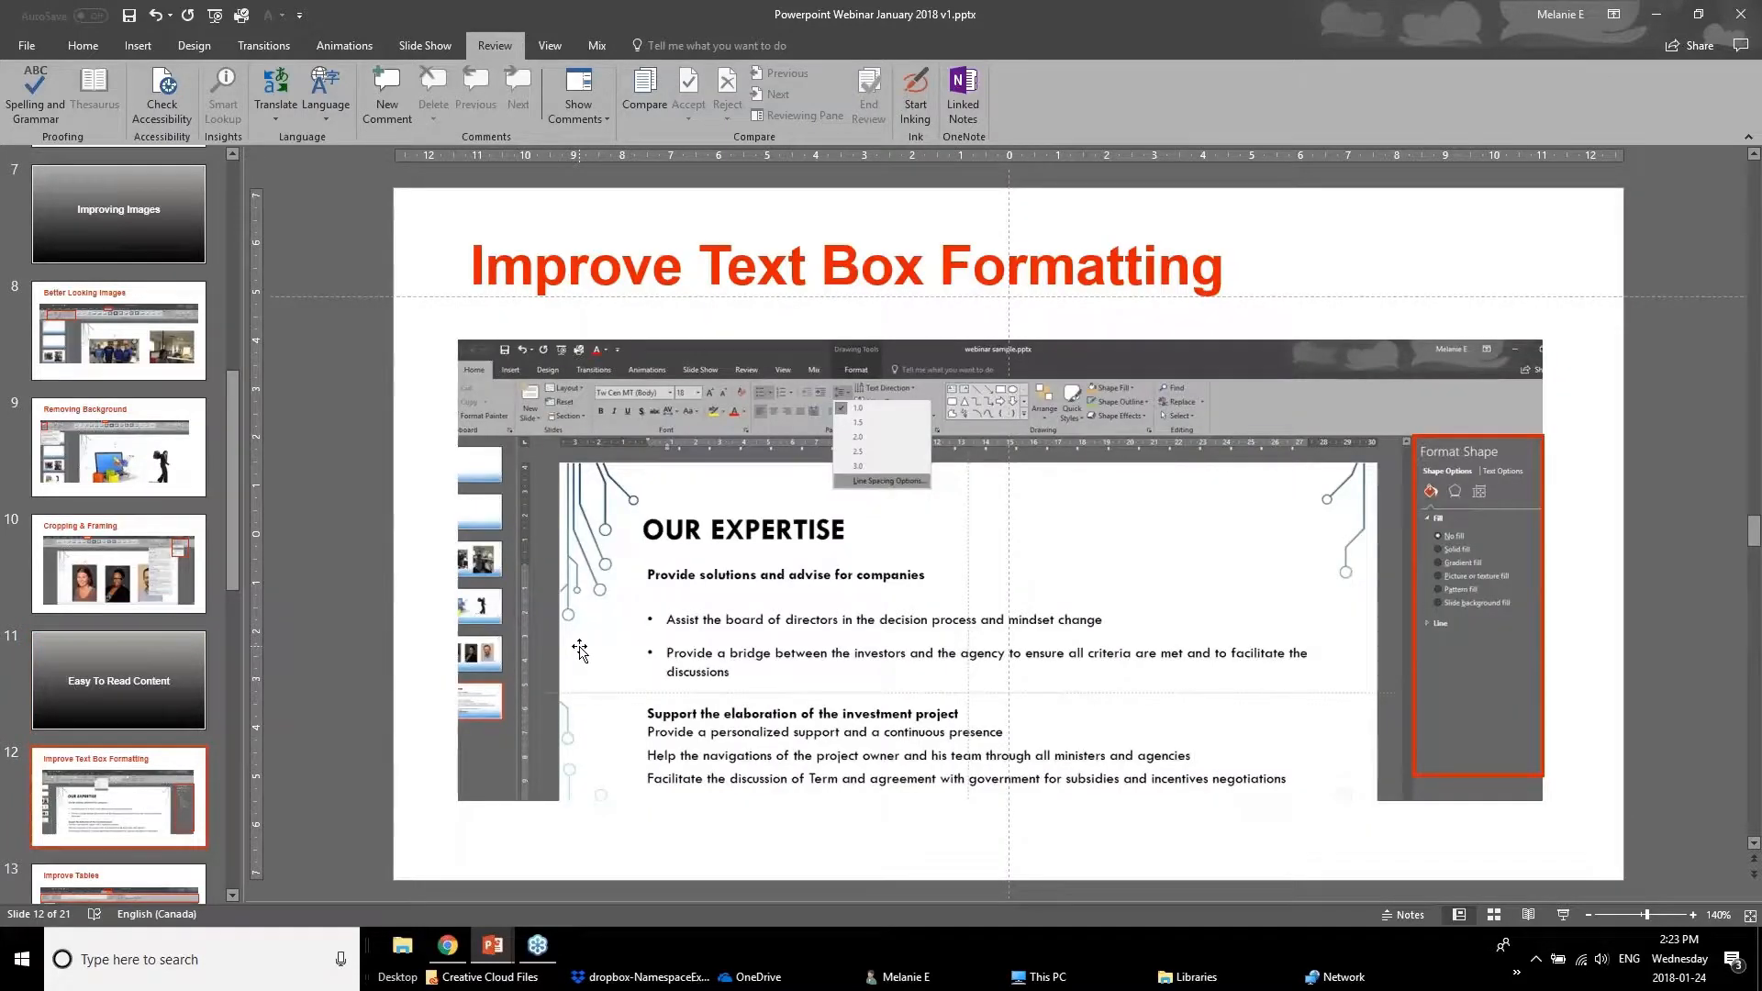
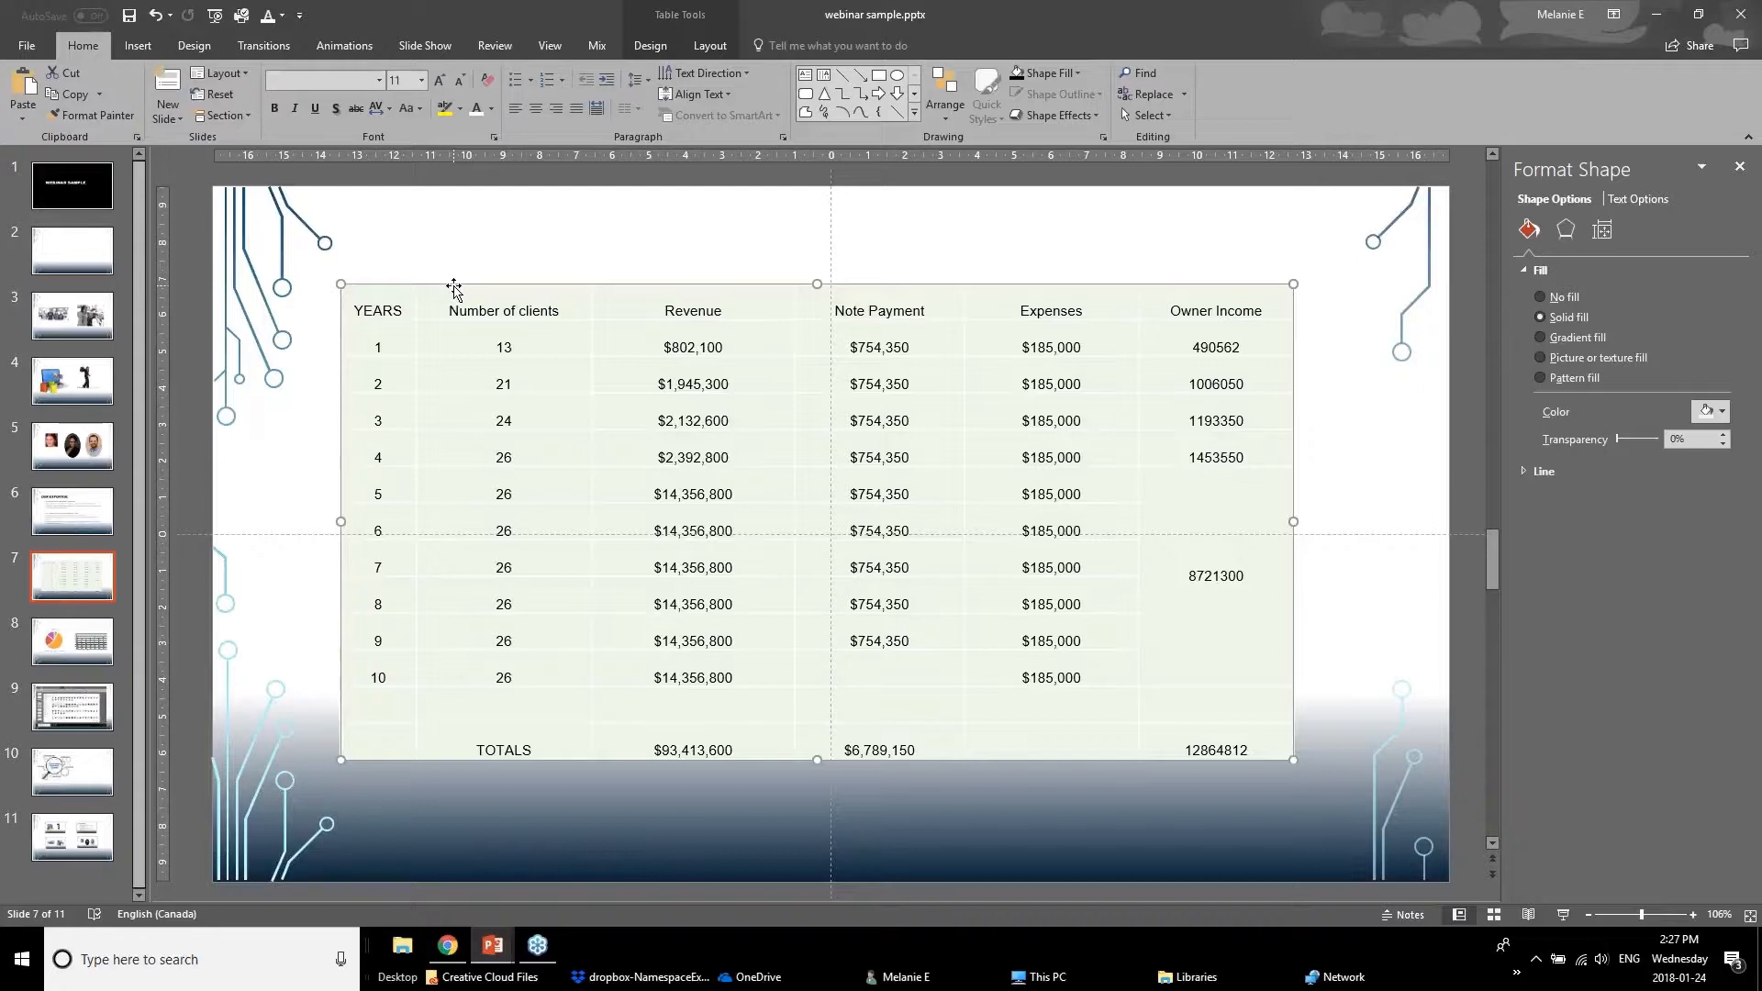
# Step: Examine the design and layout options for the table on slide 7 of webinar sample.pptx
pyautogui.click(650, 46)
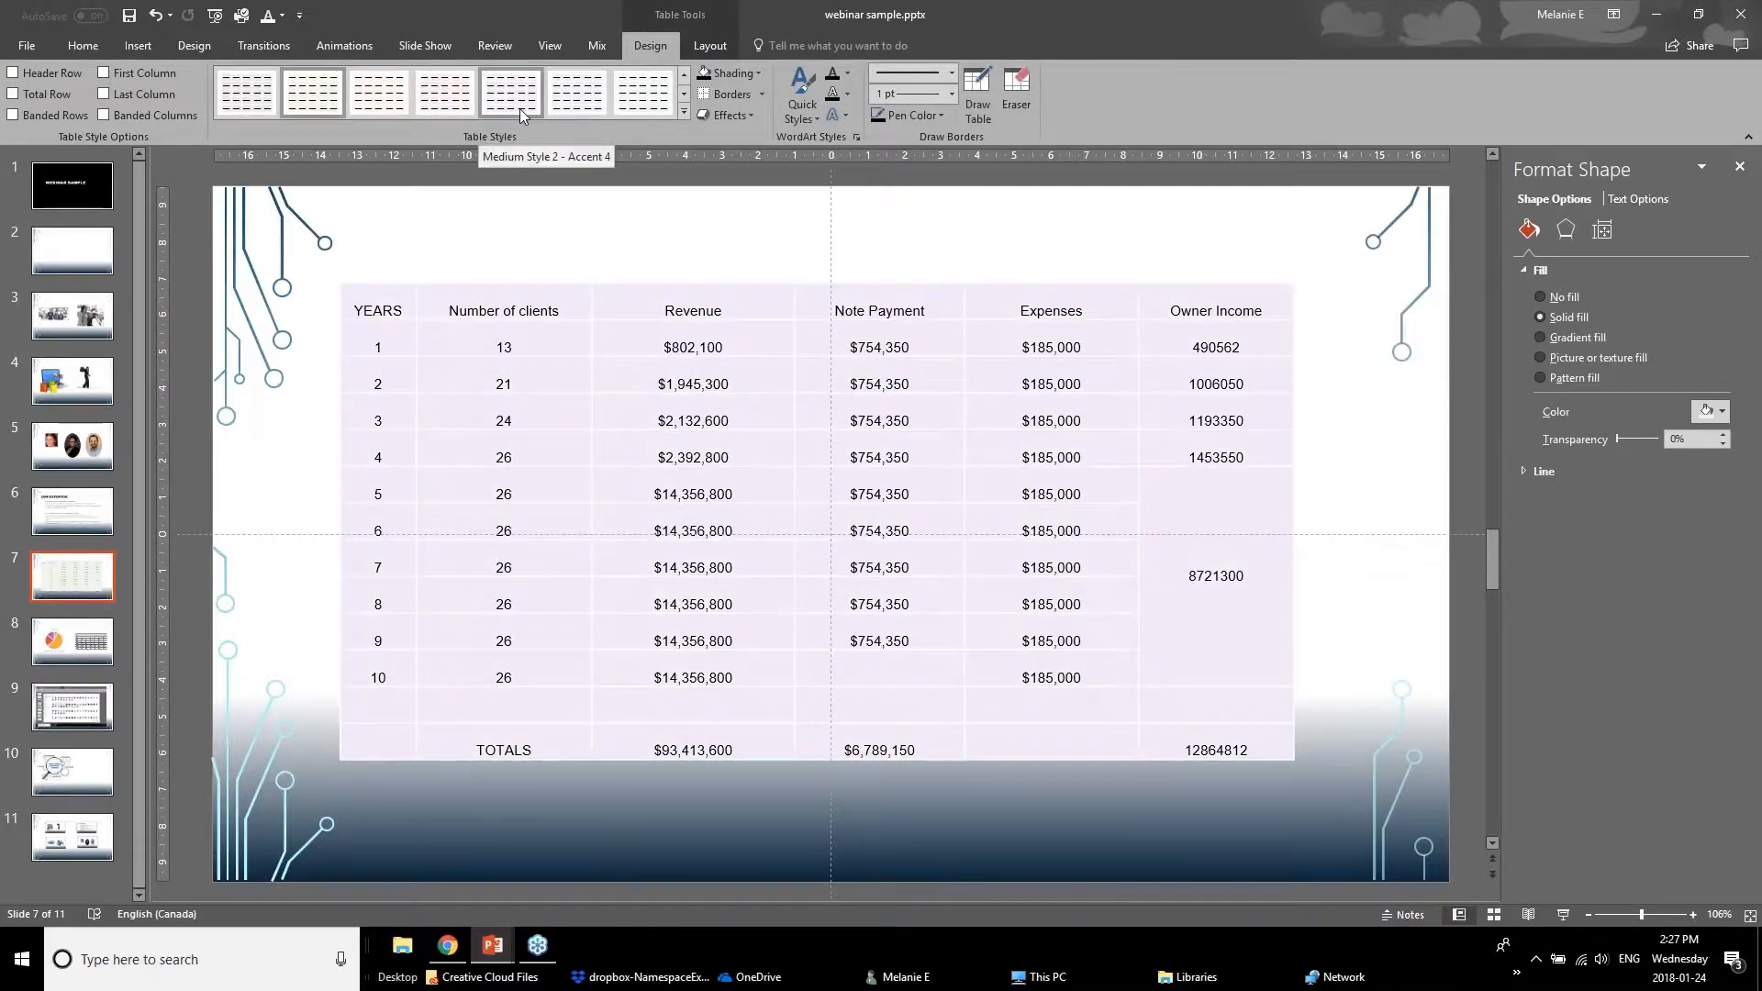
pyautogui.click(713, 46)
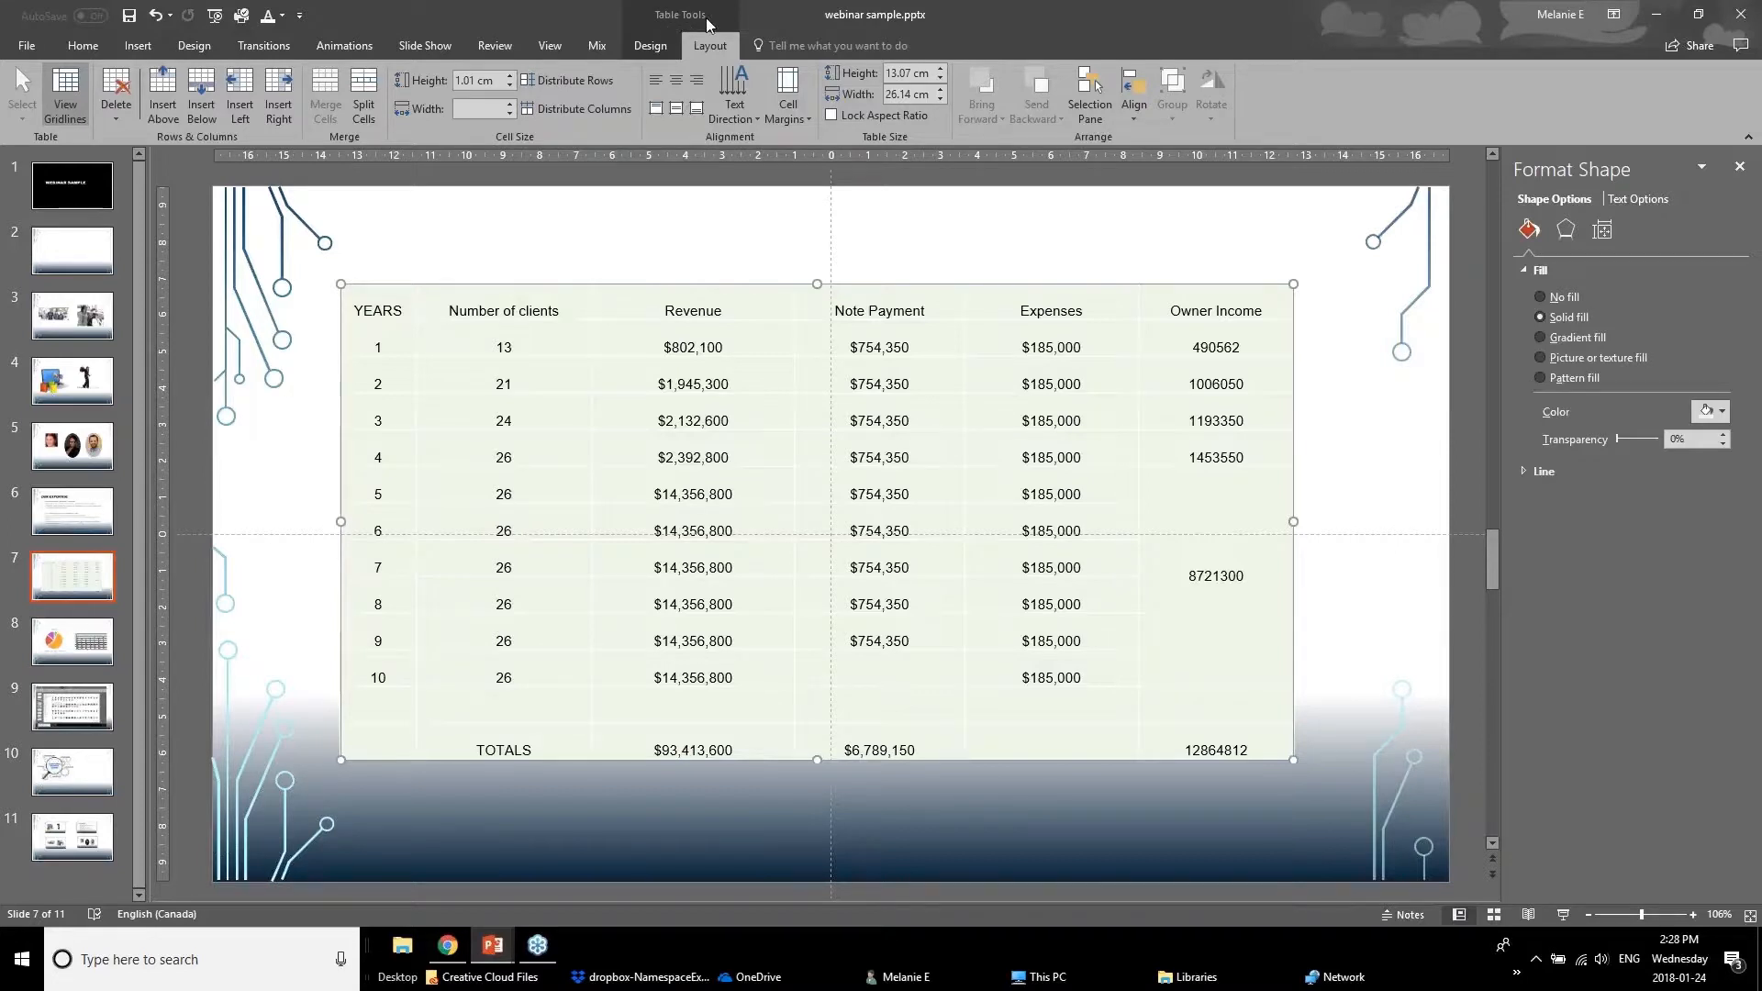
pyautogui.click(650, 45)
pyautogui.click(691, 48)
pyautogui.click(664, 51)
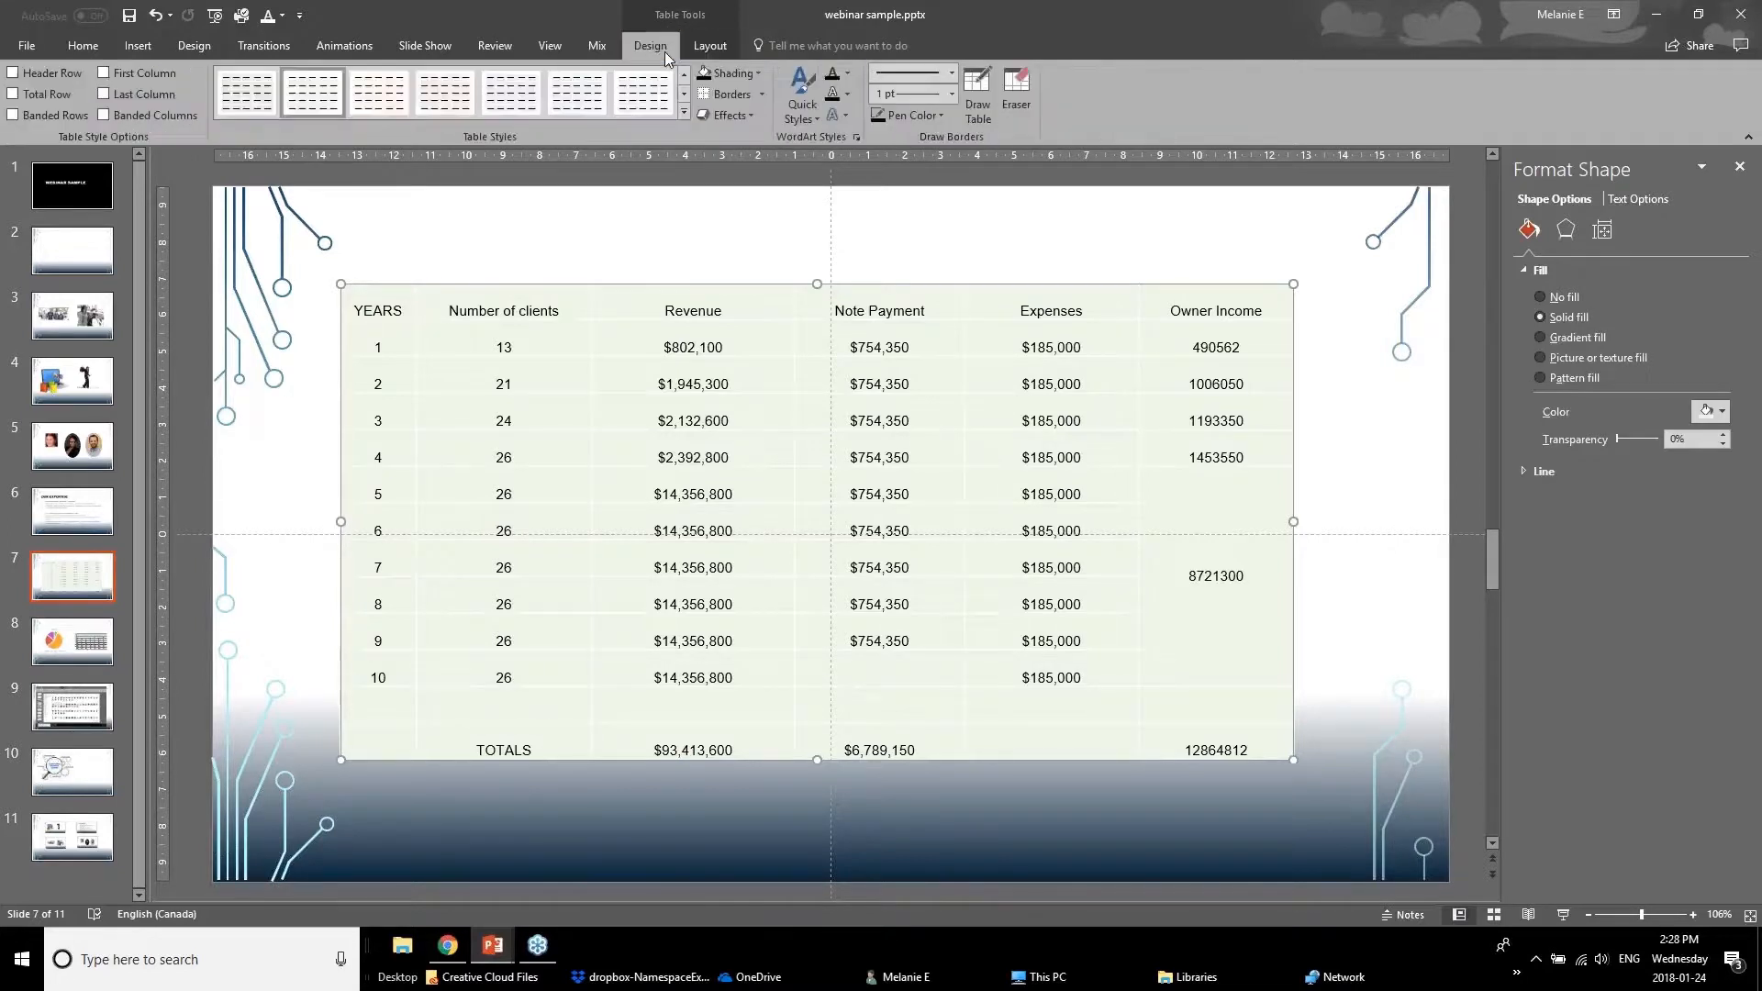
pyautogui.click(716, 48)
pyautogui.click(657, 46)
# Step: Turn on the table's header row, total row and last column formatting, and look through the available table styles
pyautogui.click(13, 73)
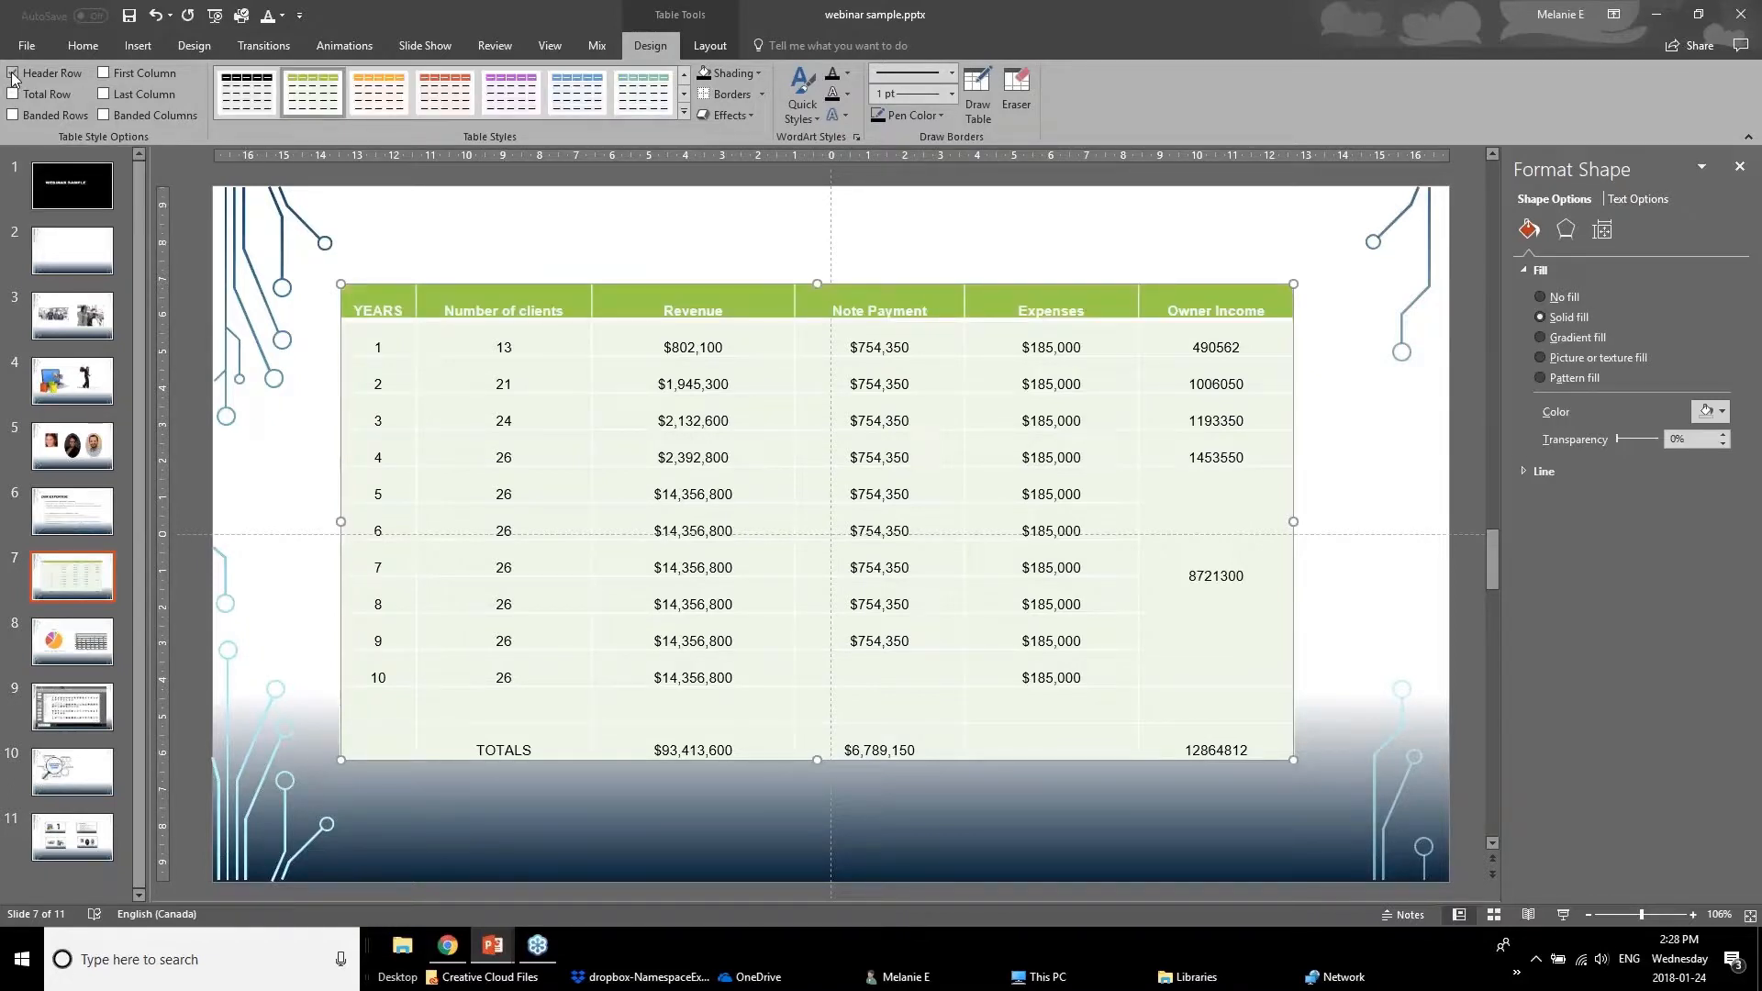
pyautogui.click(13, 95)
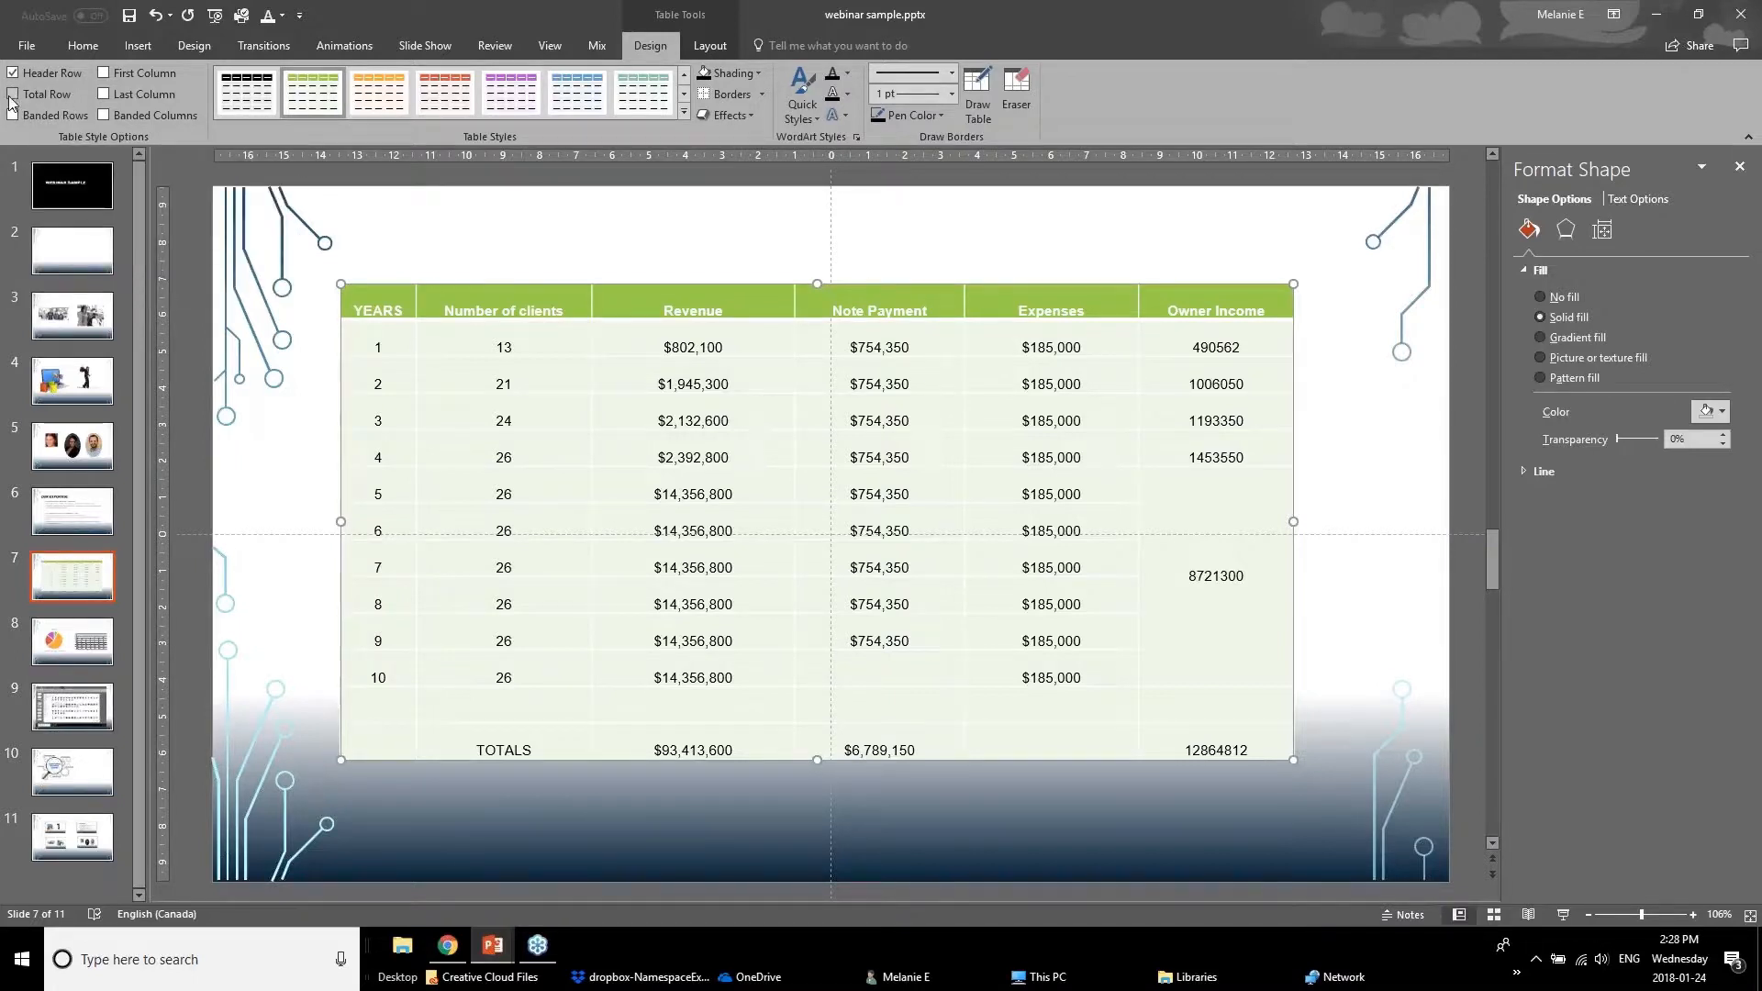
pyautogui.click(104, 94)
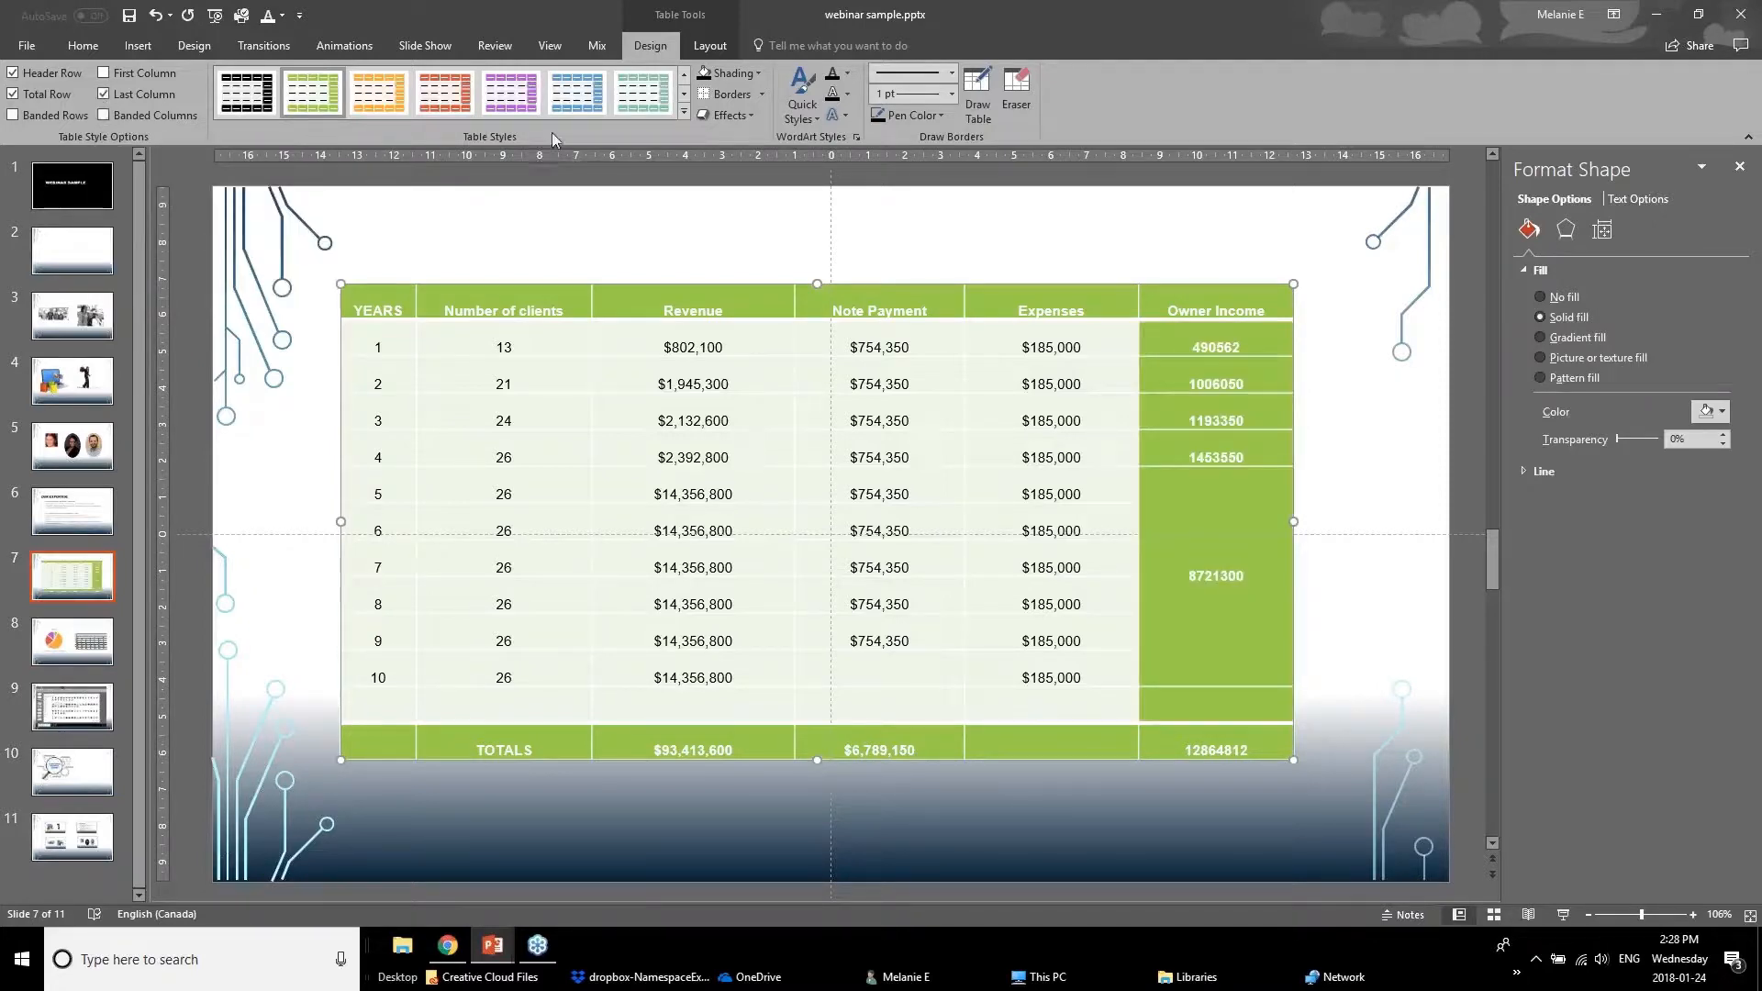
pyautogui.click(683, 111)
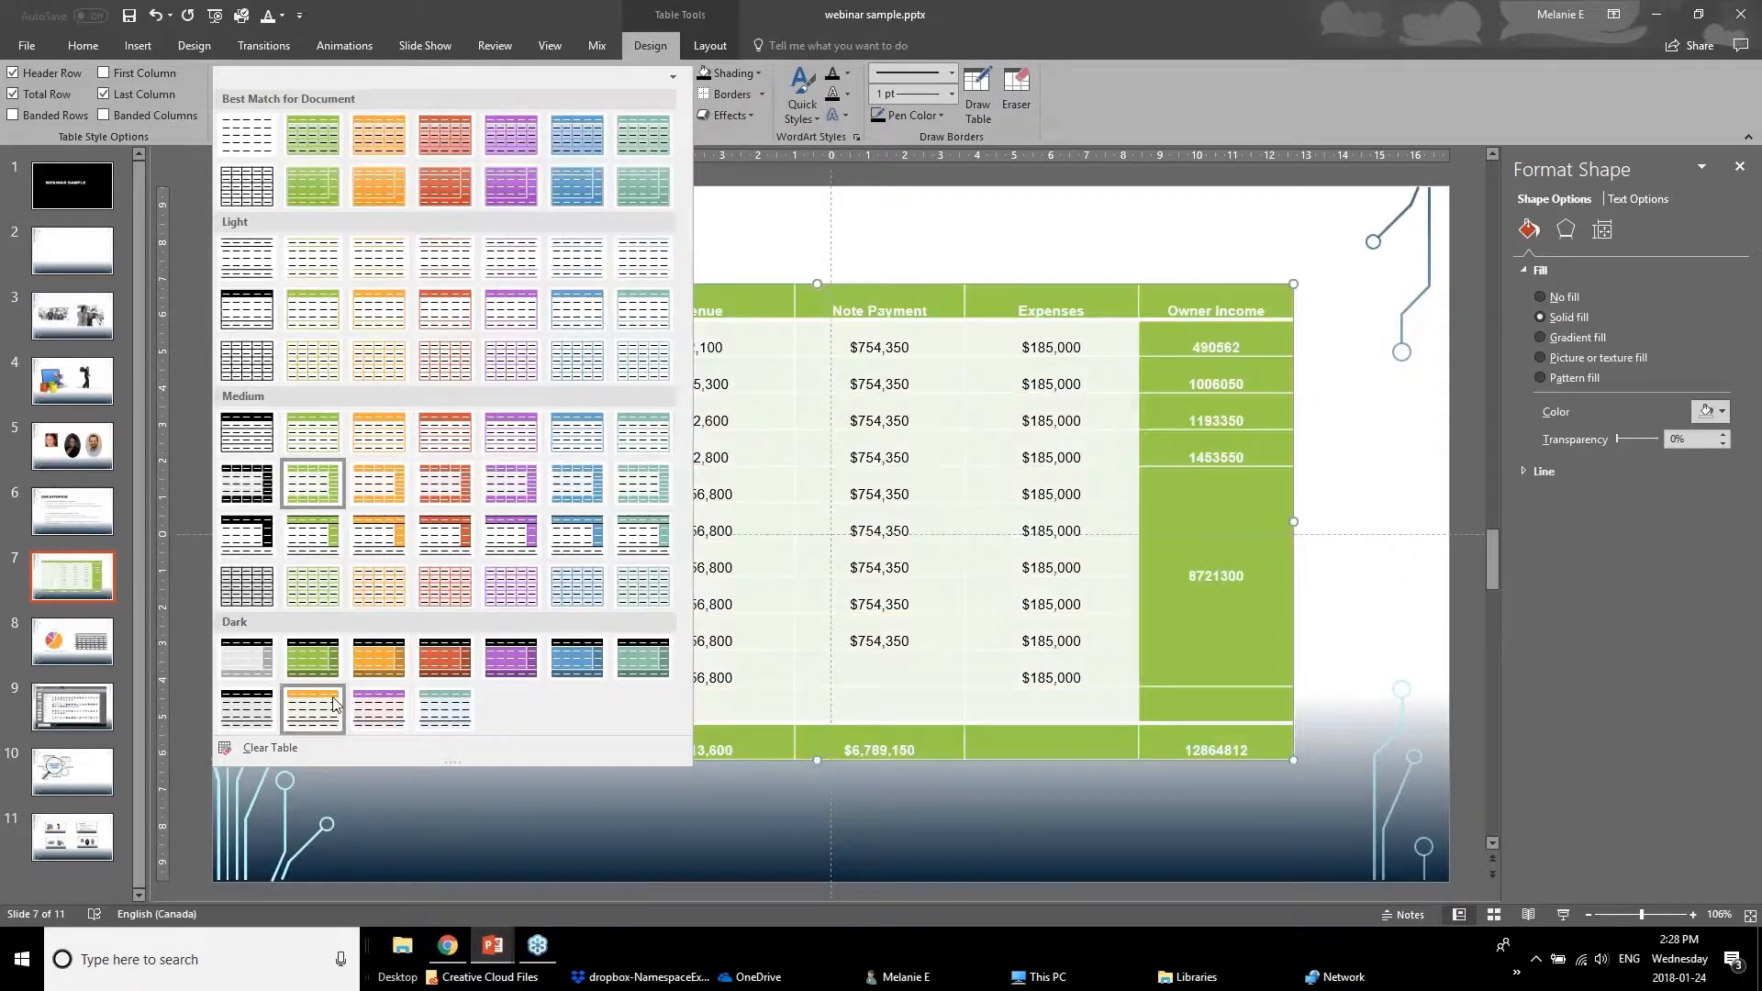
pyautogui.click(722, 265)
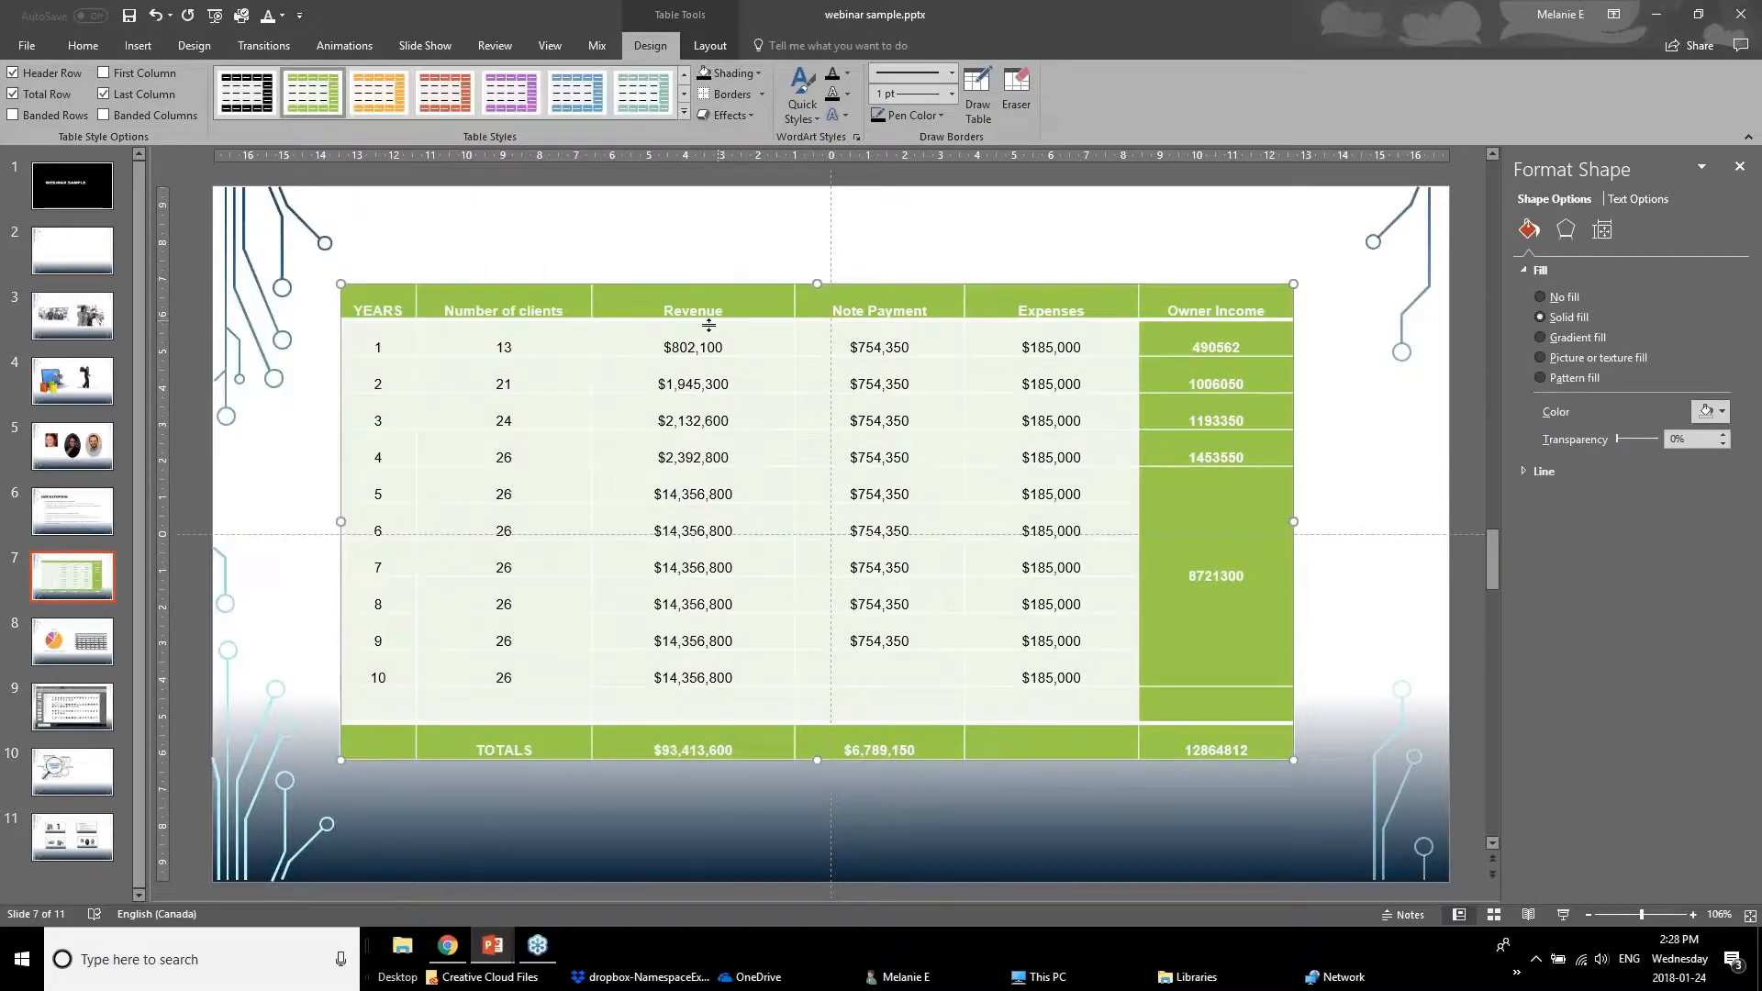
# Step: Undo the table's last column, total row and header row formatting and deselect the table
pyautogui.hotkey('ctrl', 'z')
pyautogui.hotkey('ctrl', 'z')
pyautogui.hotkey('ctrl', 'z')
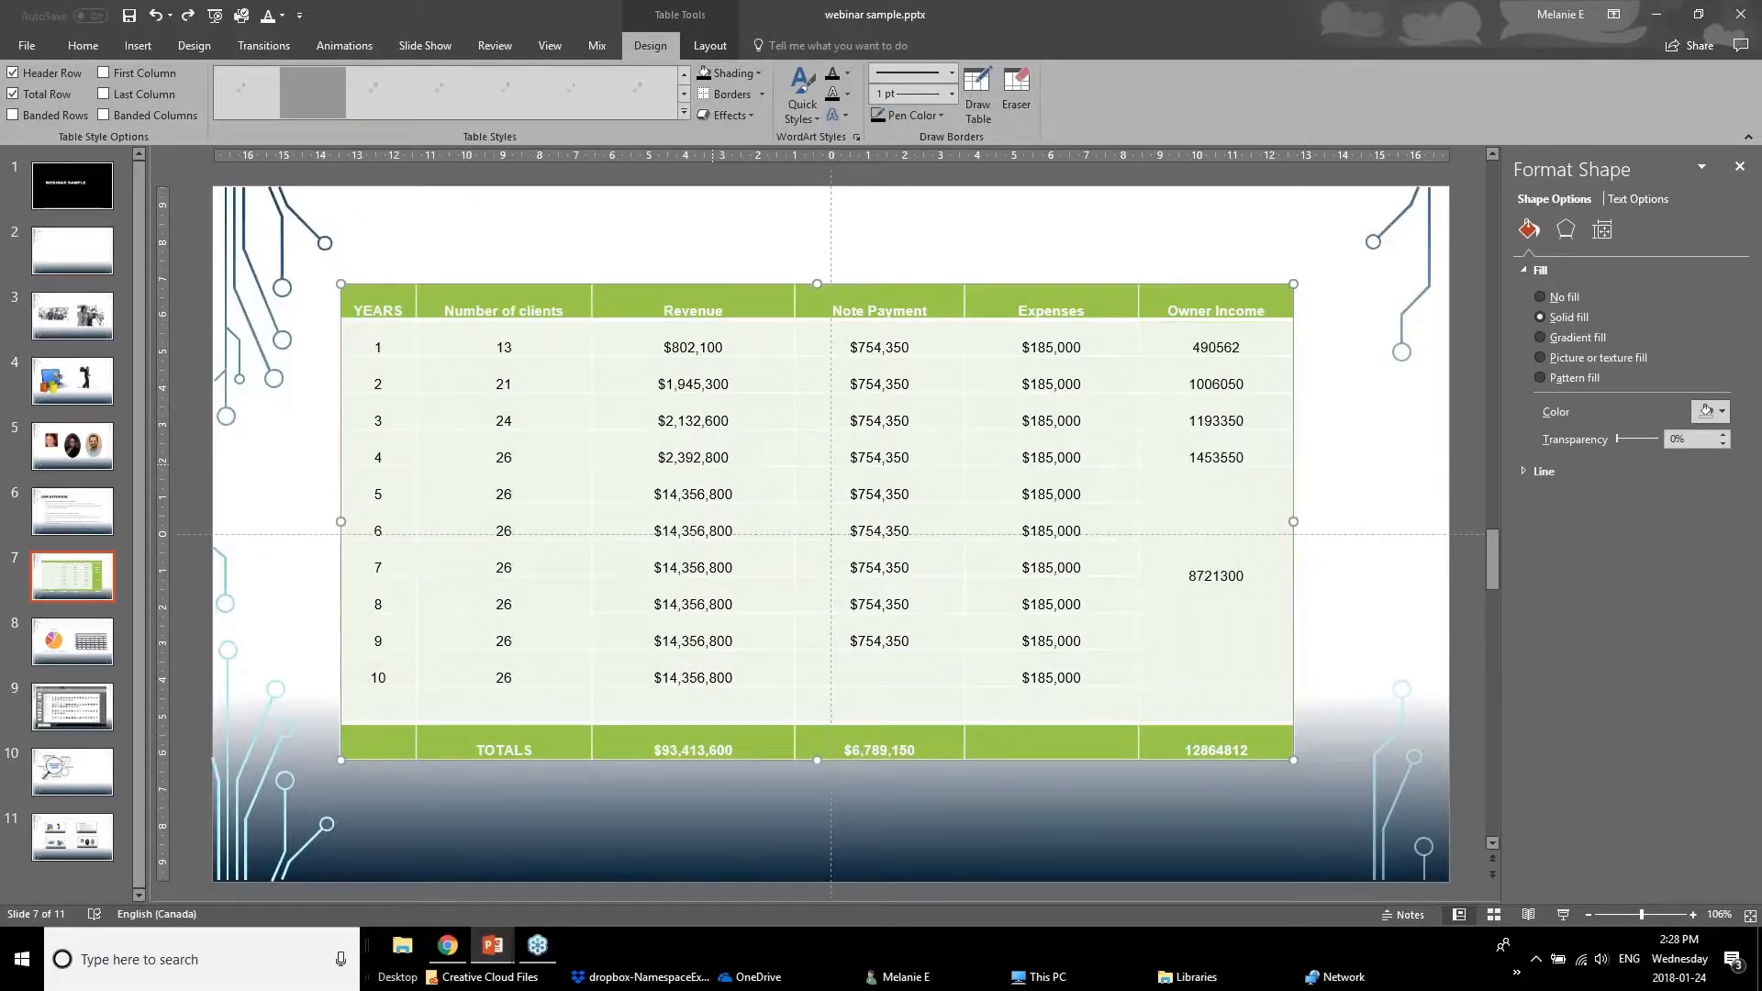
pyautogui.click(566, 236)
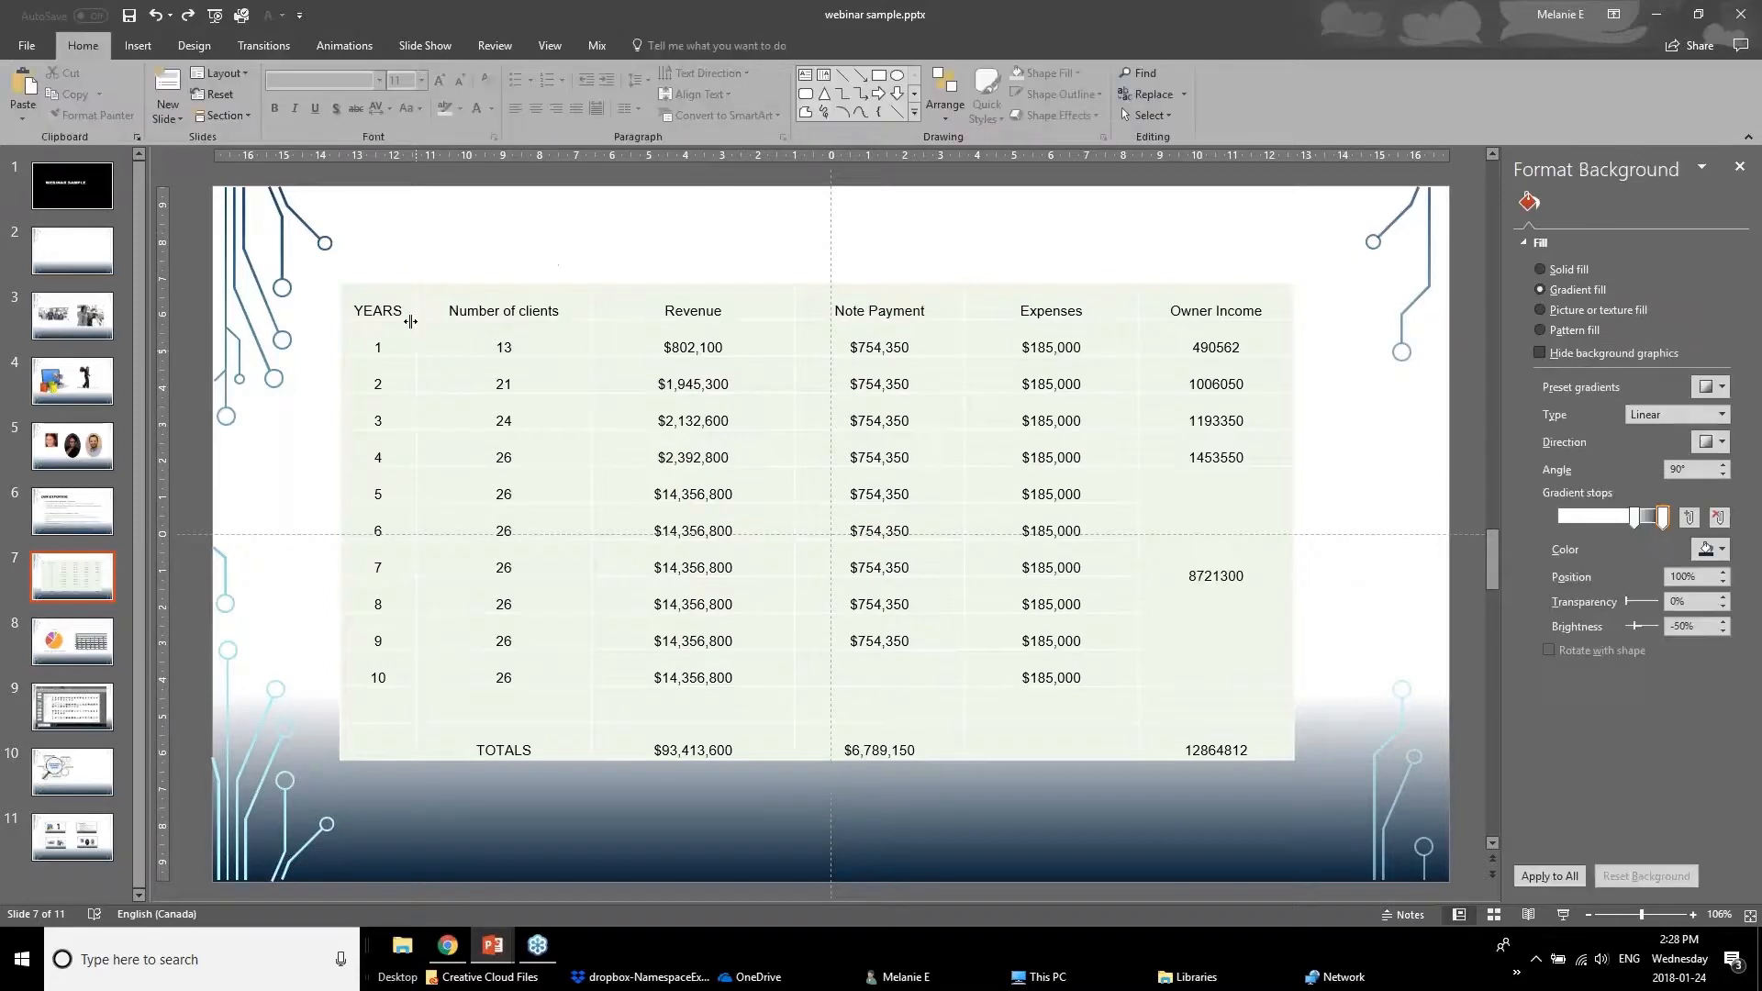
# Step: Shade the table's header row, YEARS through Owner Income, dark red and set its text color to white
pyautogui.moveTo(383, 308); pyautogui.dragTo(1256, 306)
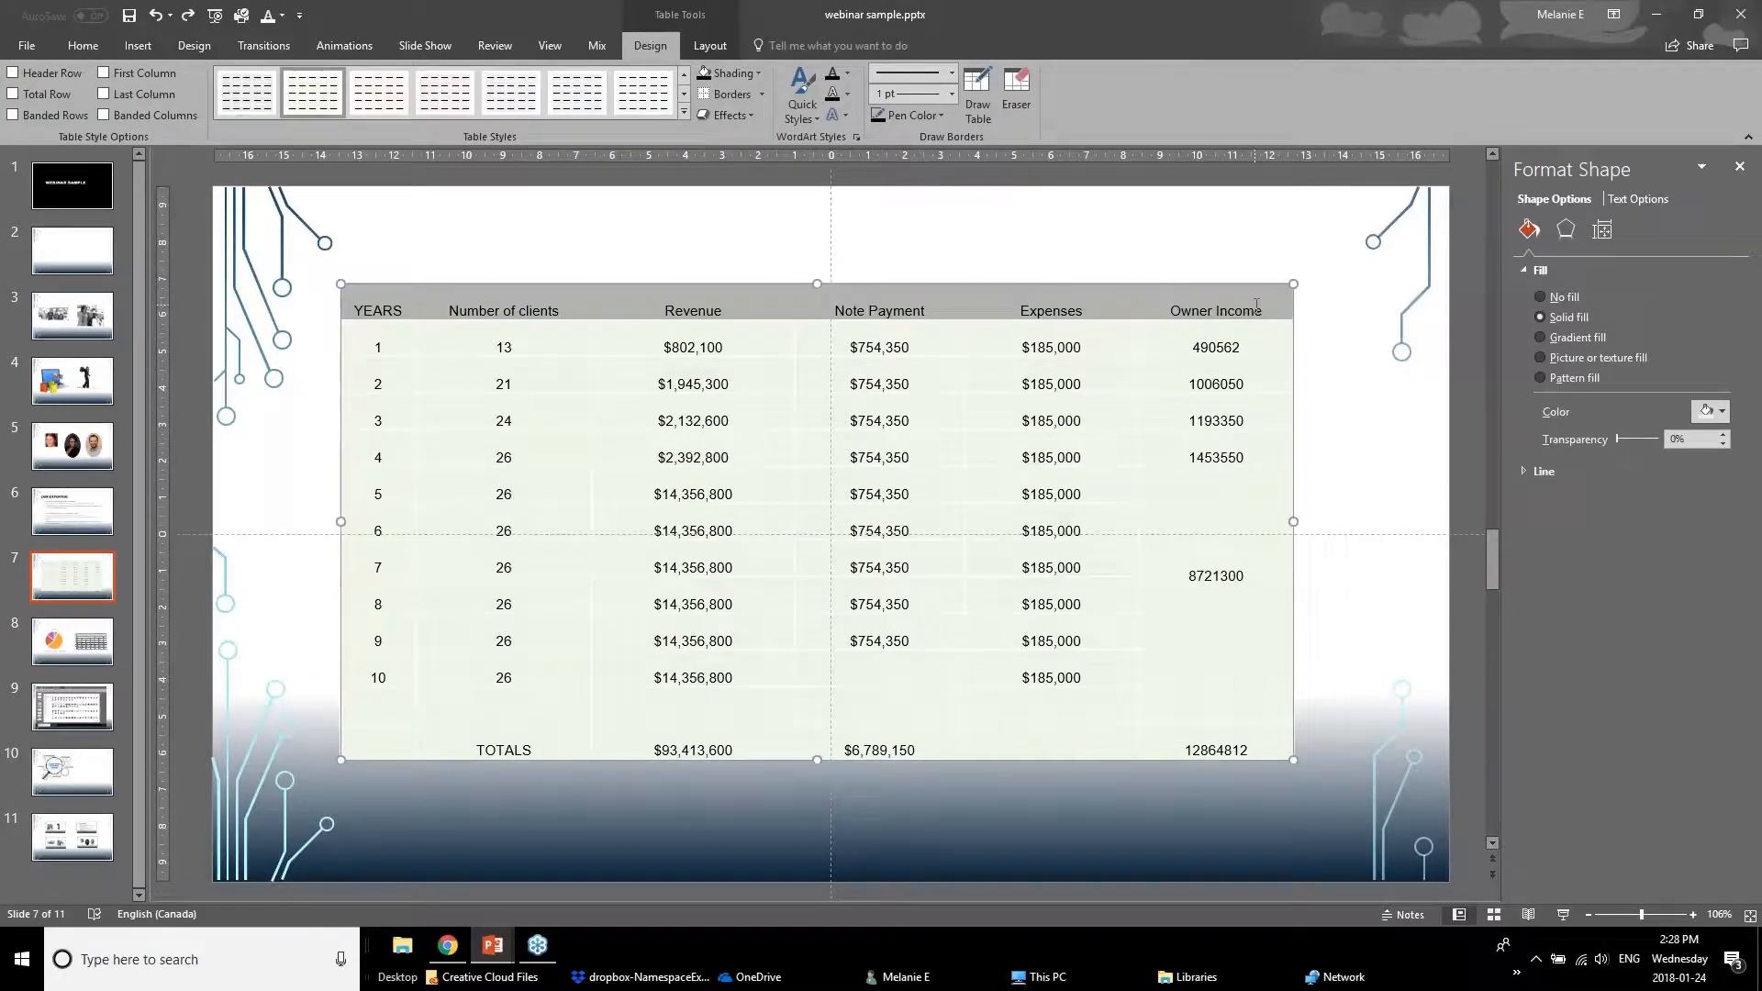
pyautogui.click(757, 76)
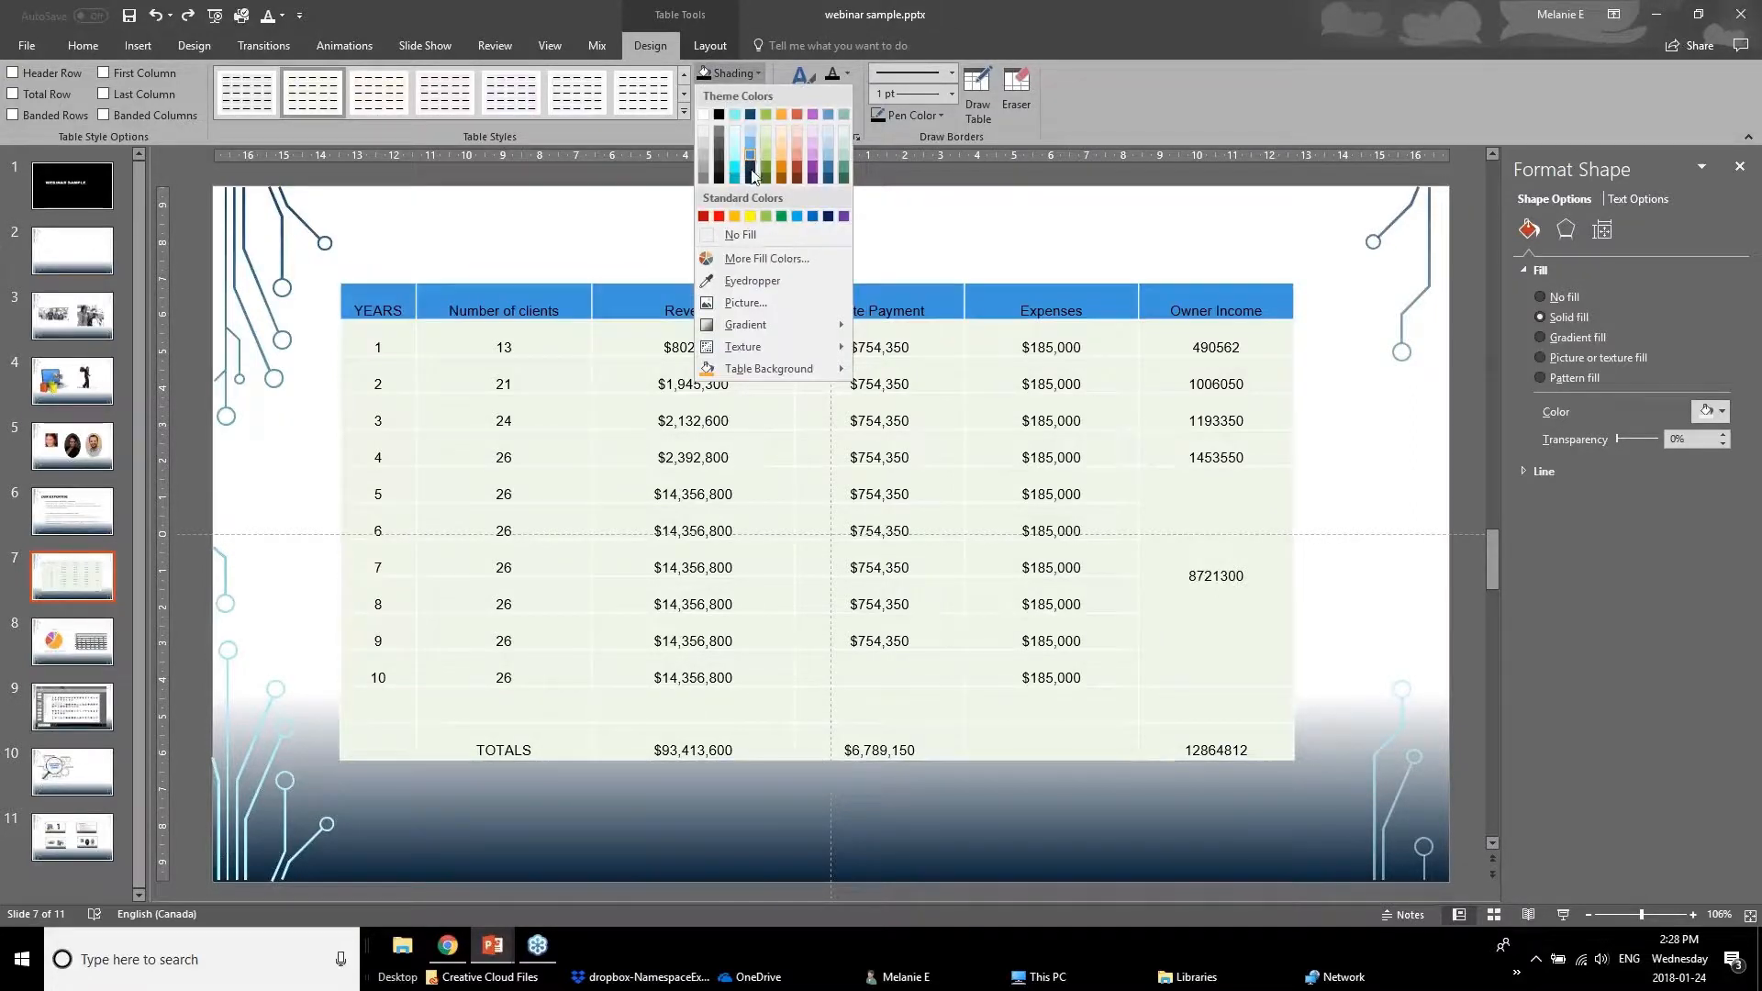
pyautogui.click(704, 217)
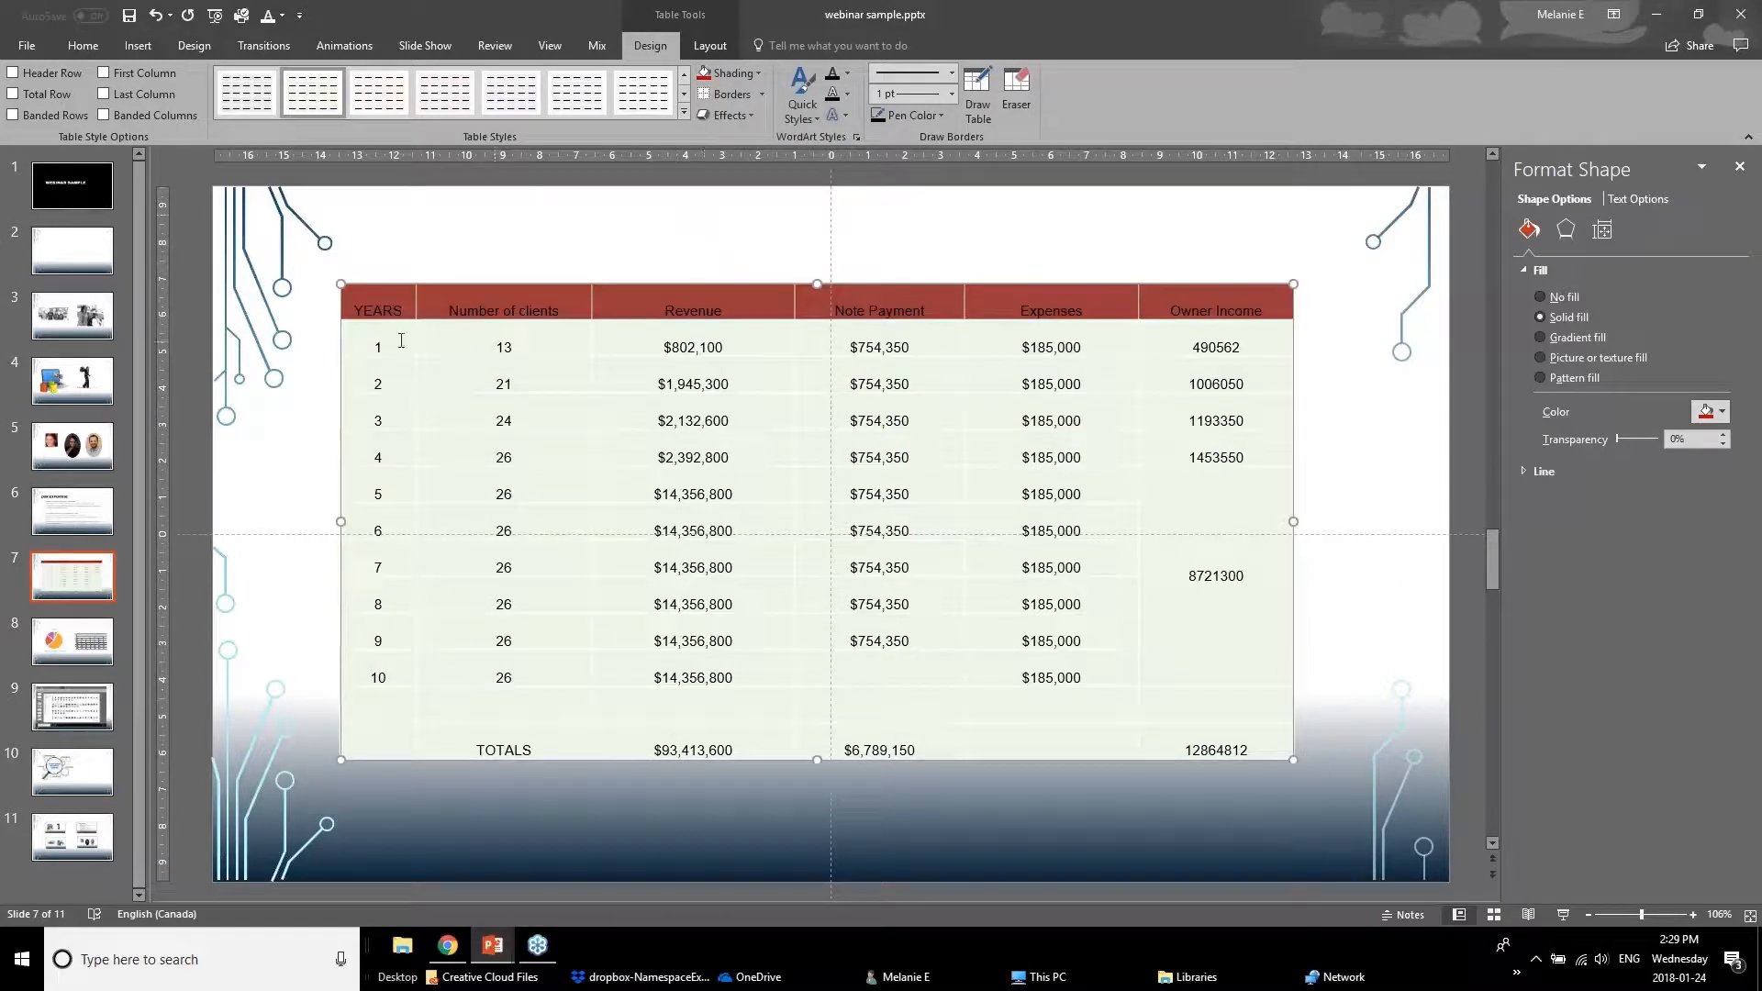
pyautogui.click(845, 75)
pyautogui.click(831, 115)
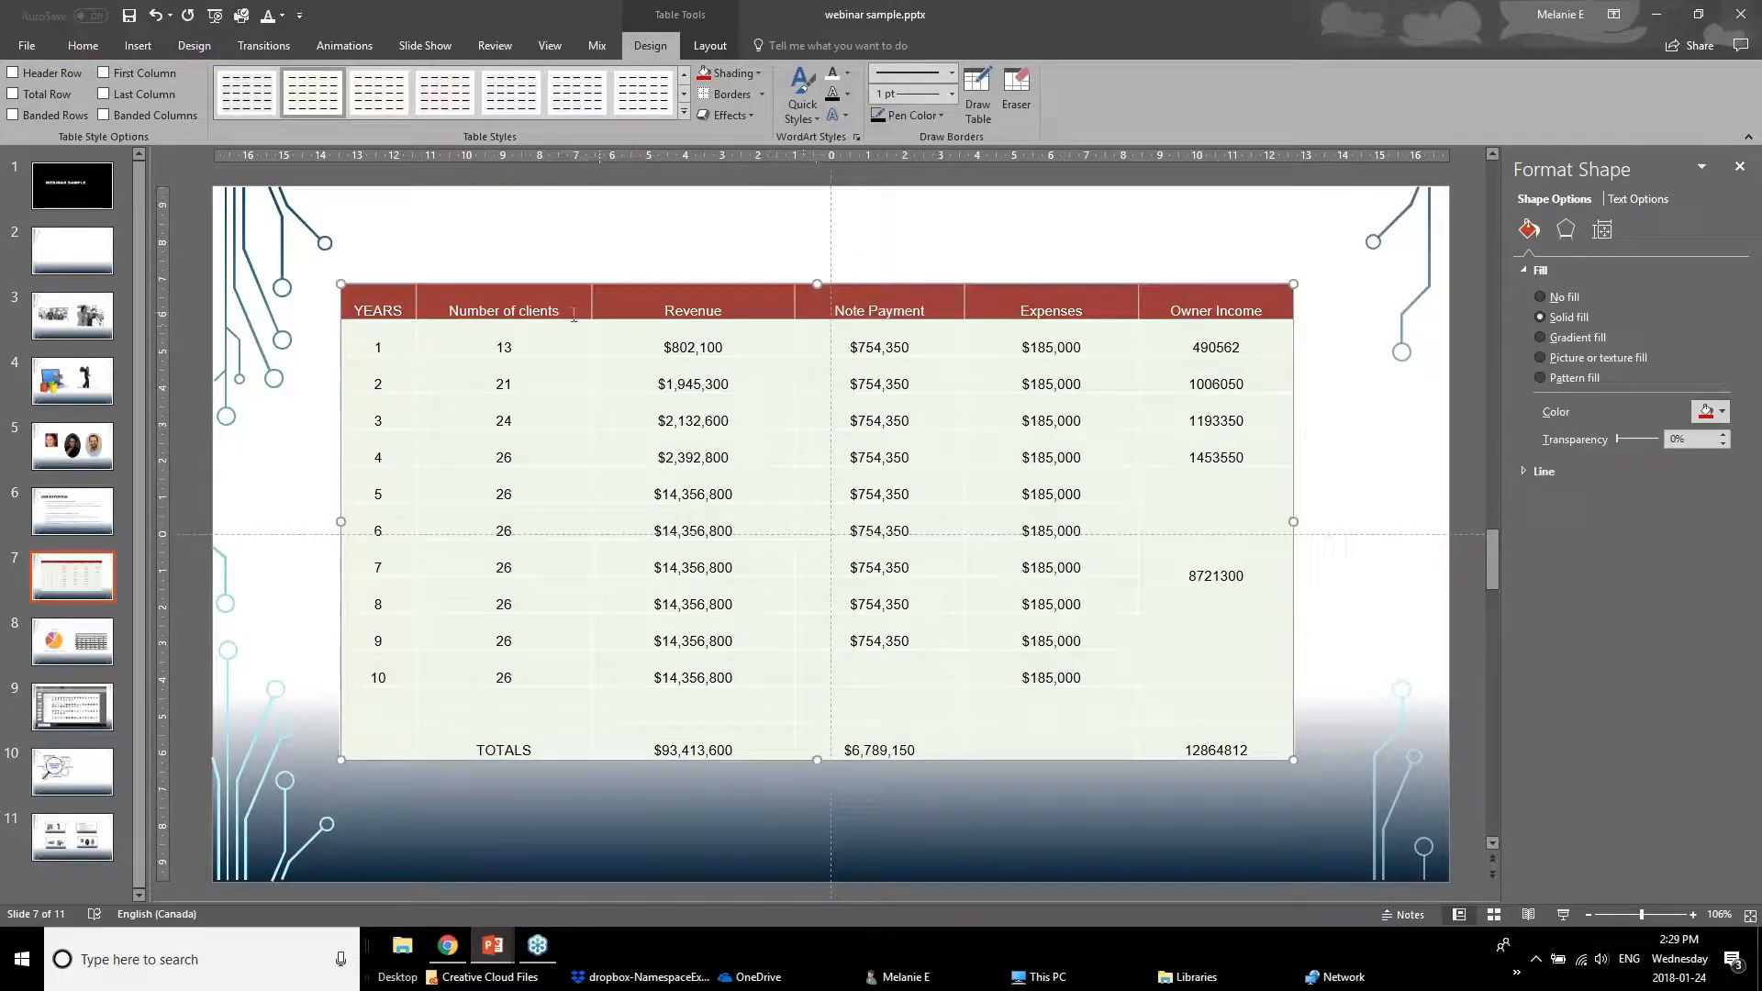
pyautogui.click(378, 312)
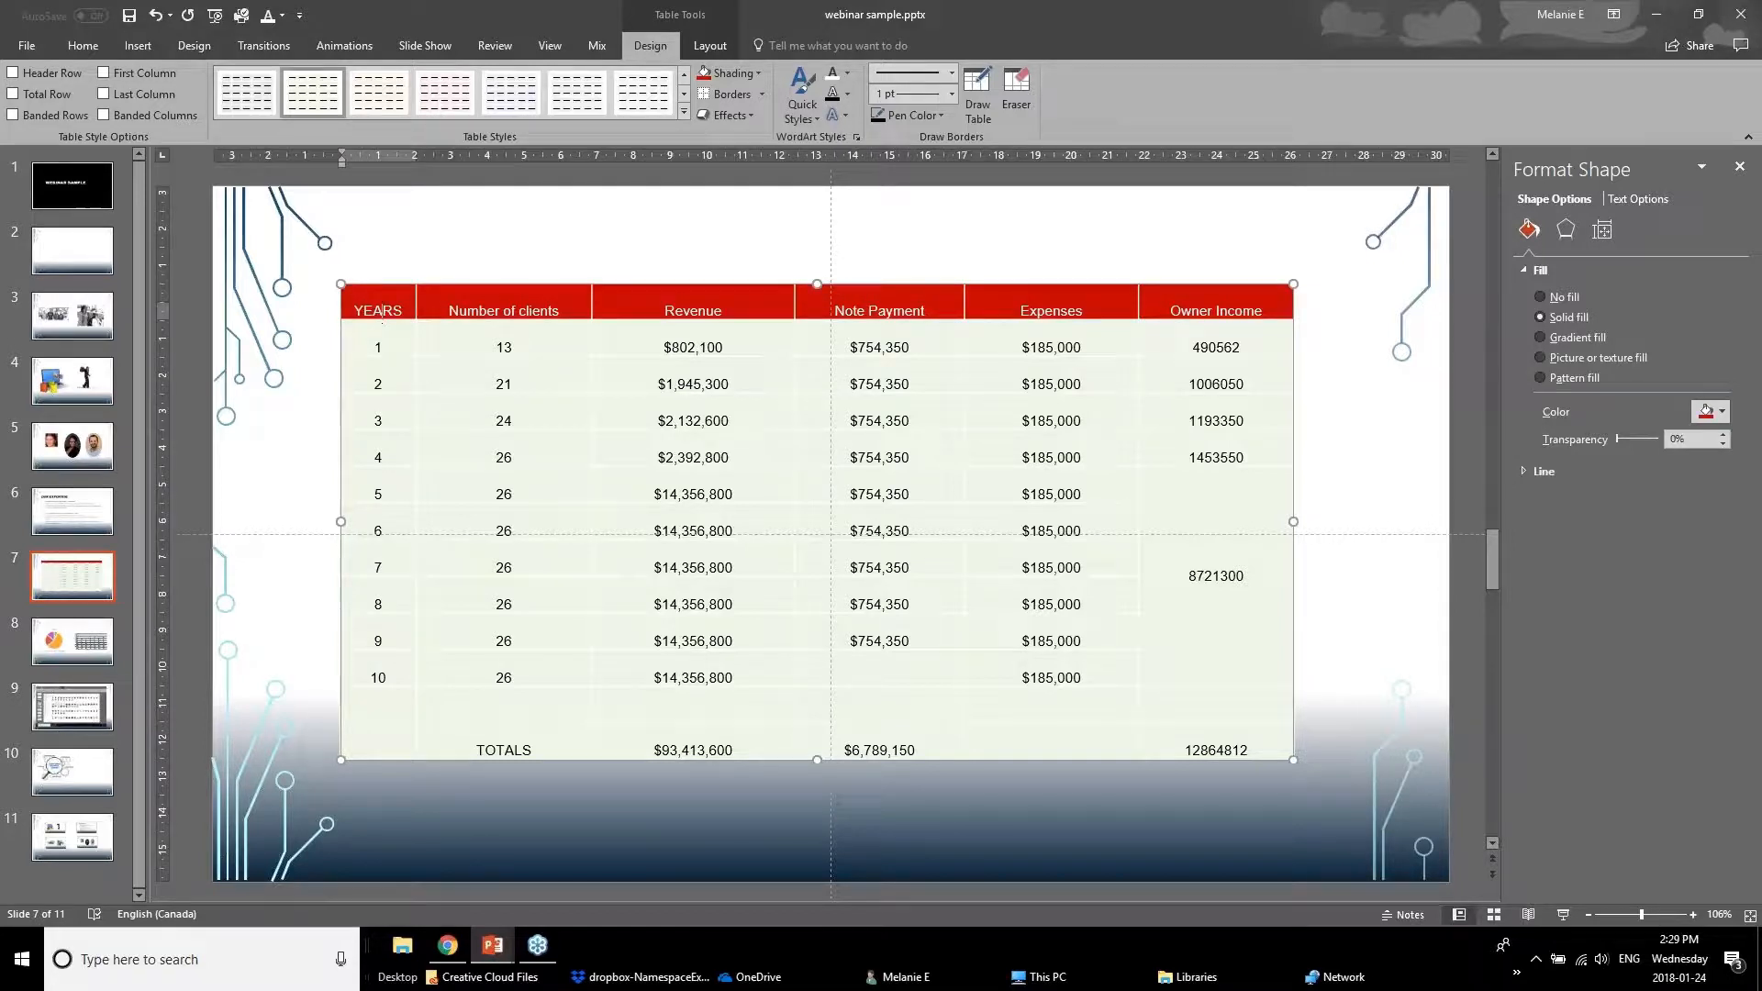
# Step: Set the border pen color to a darker grey and apply borders to all cells of the slide 7 table
pyautogui.moveTo(706, 352); pyautogui.dragTo(1221, 748)
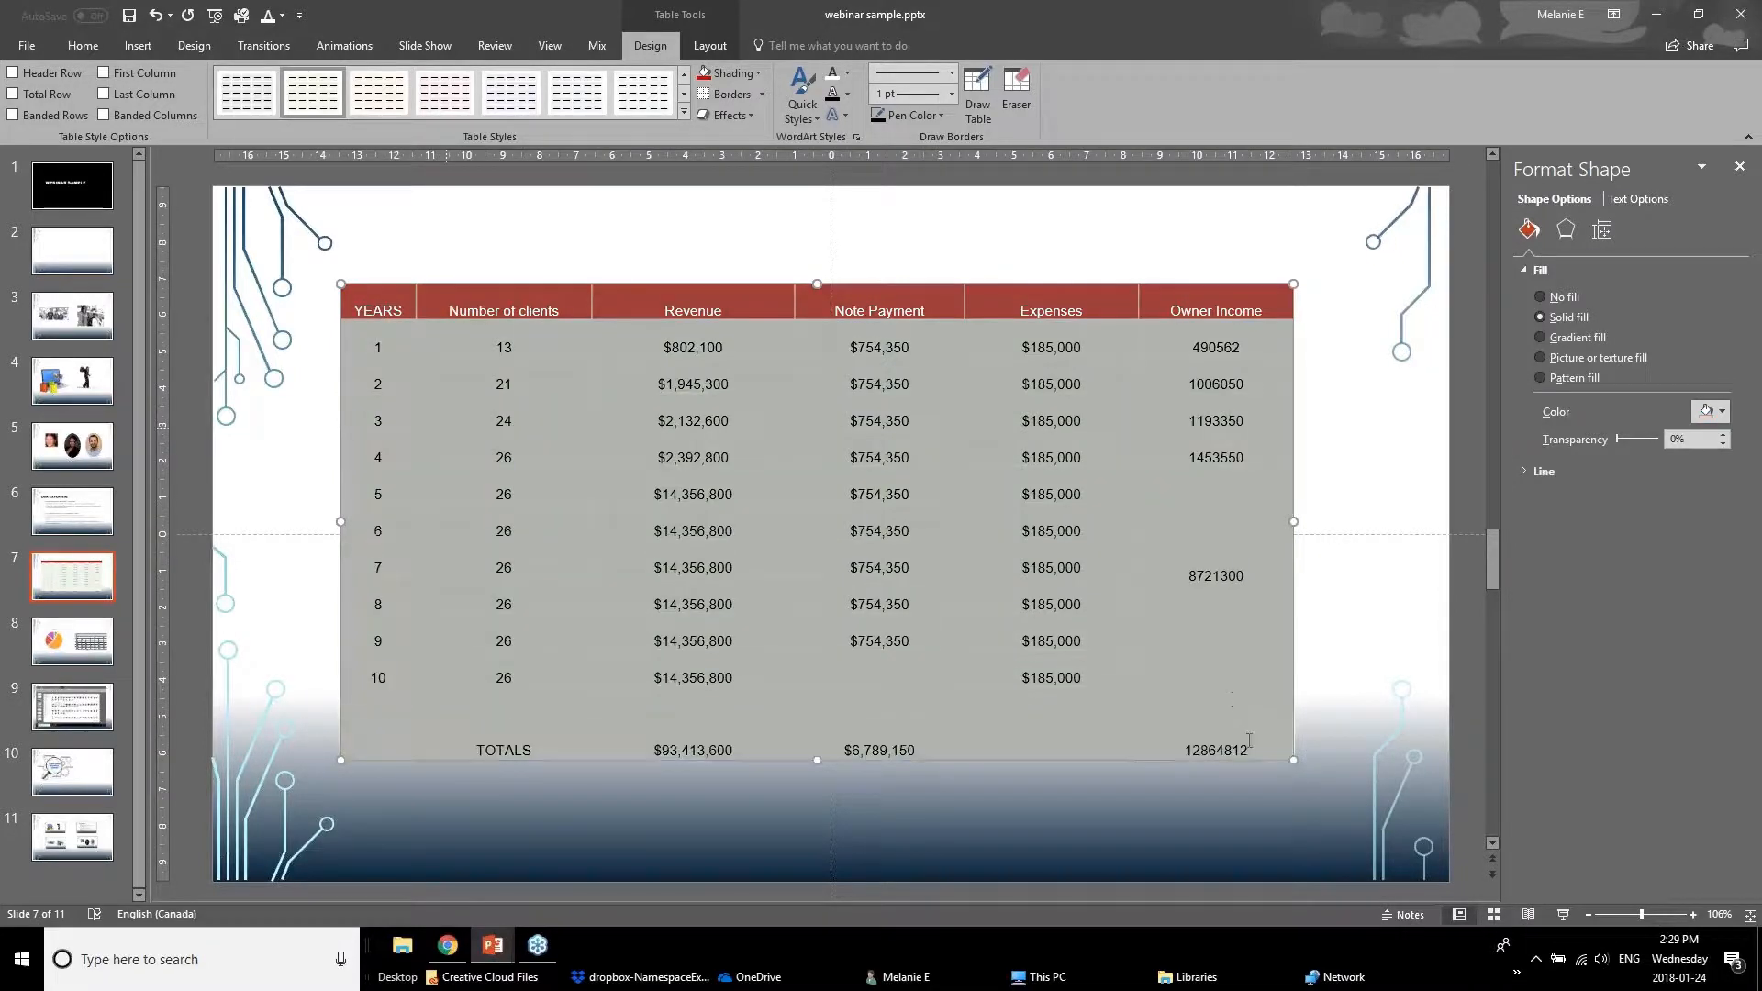
pyautogui.click(762, 95)
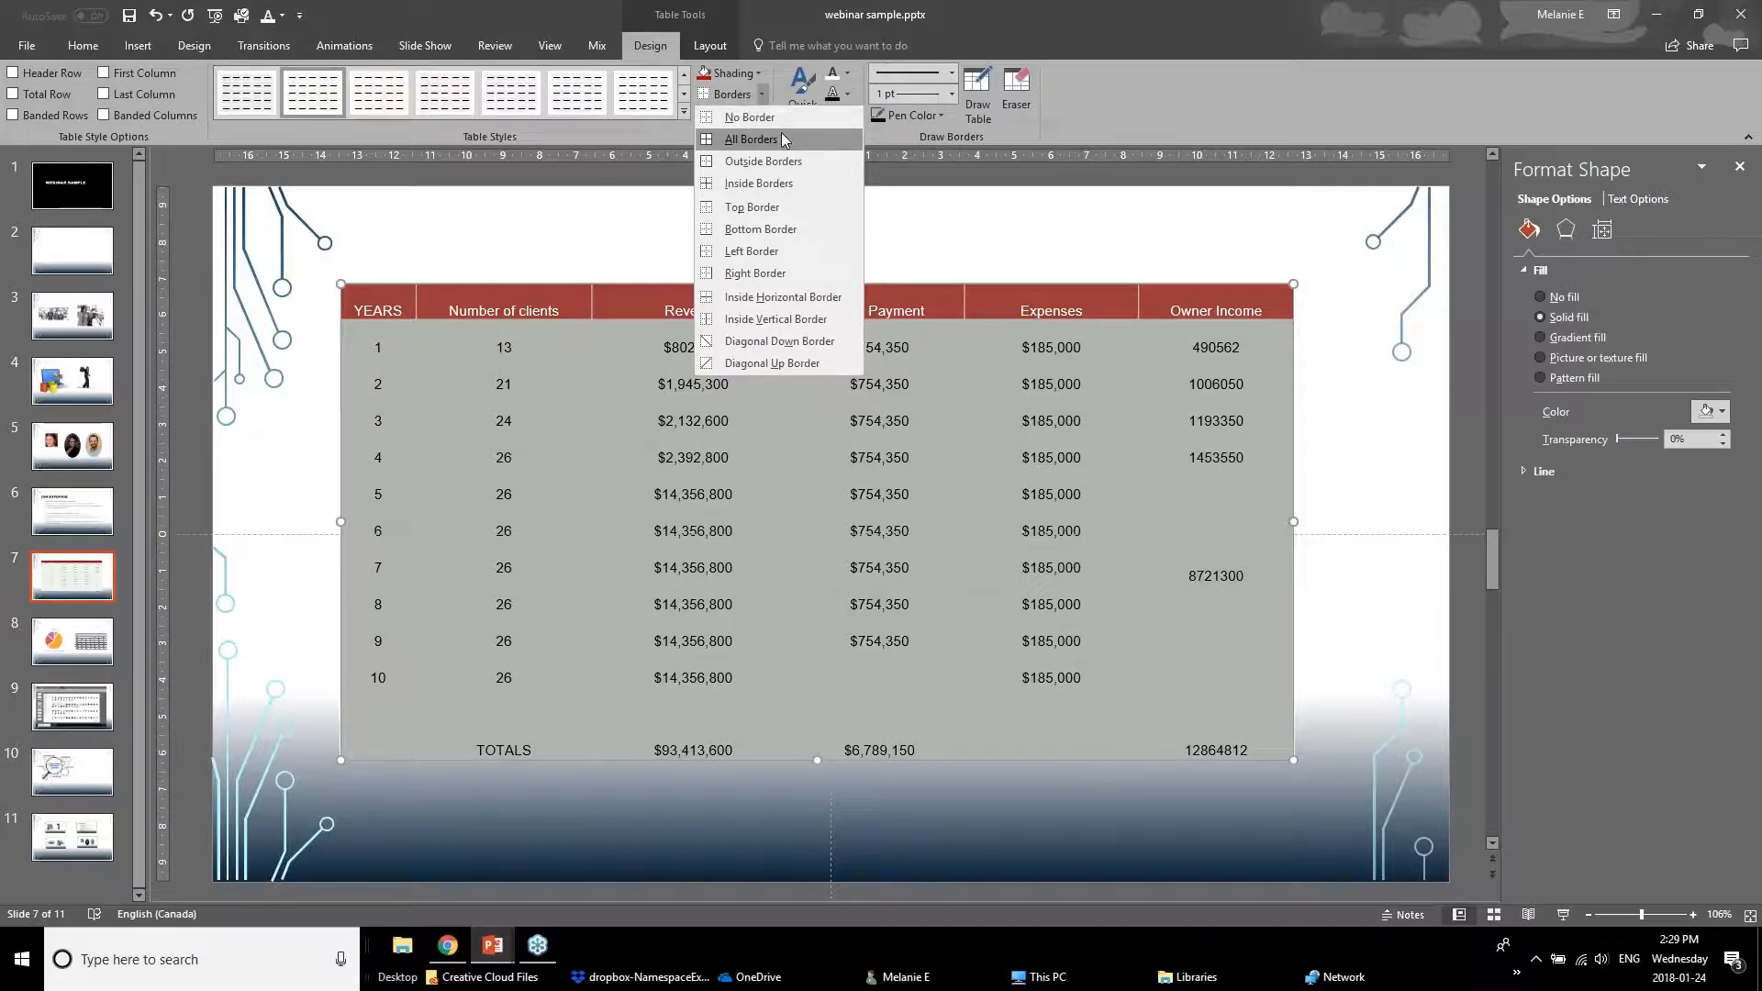
pyautogui.click(950, 95)
pyautogui.click(952, 99)
pyautogui.click(940, 116)
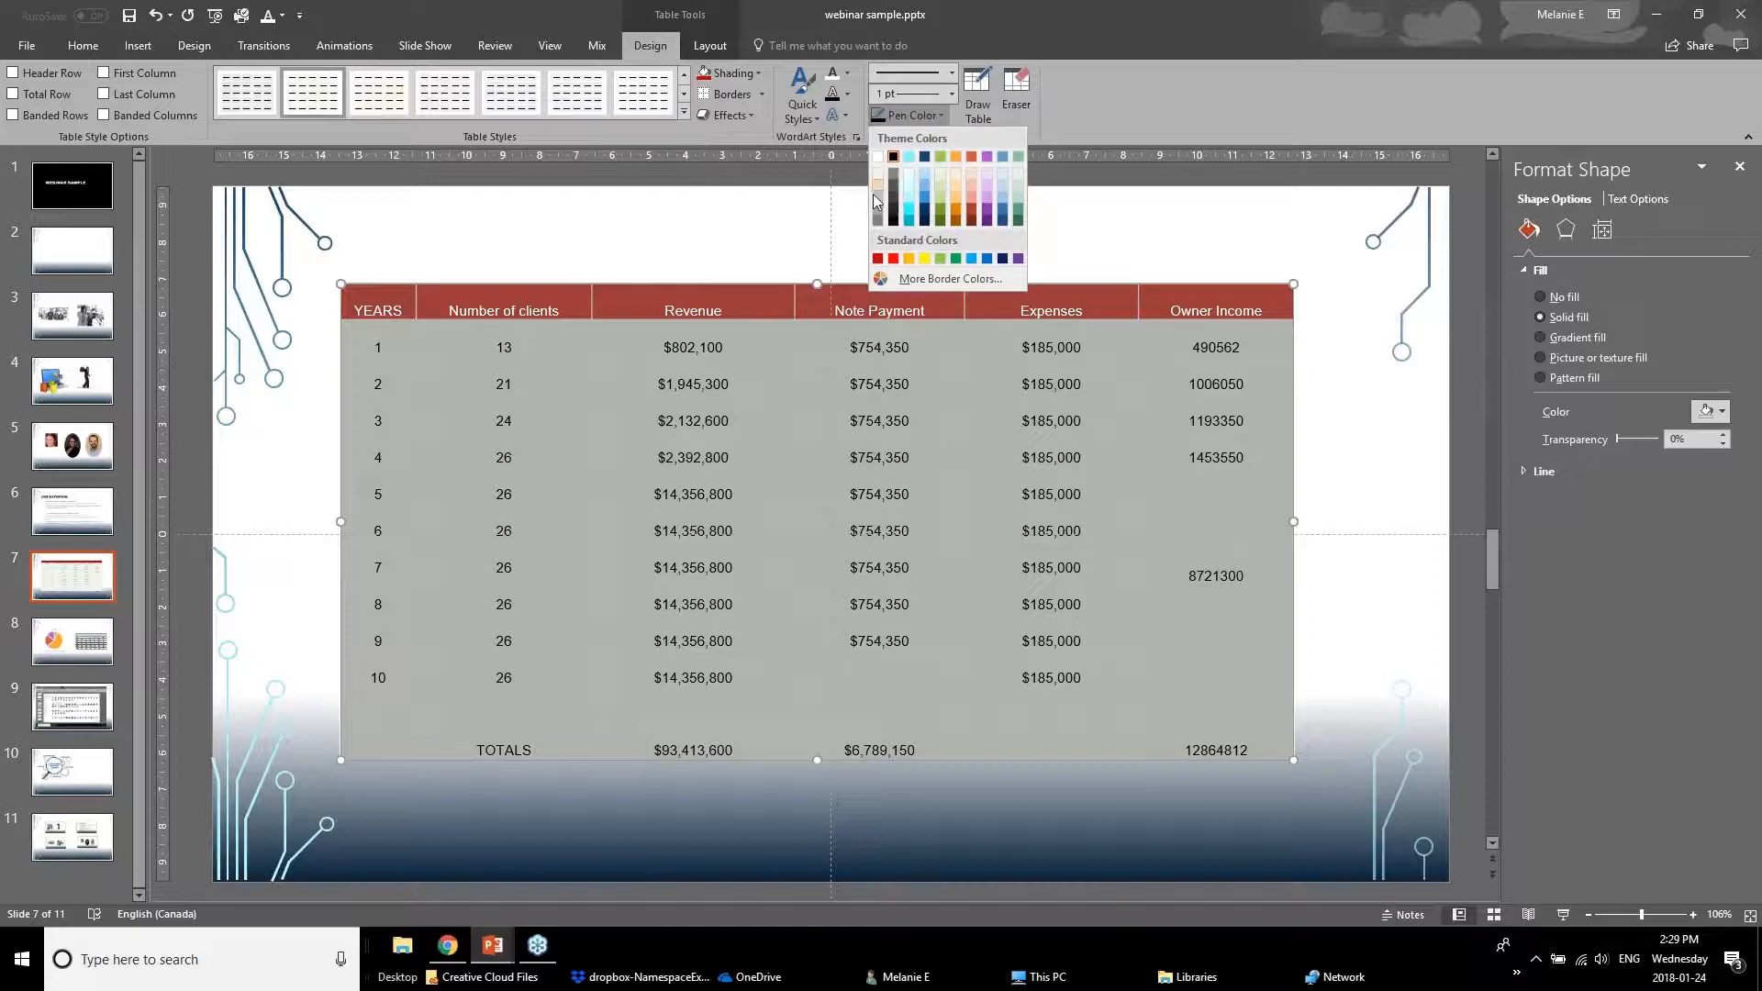
pyautogui.click(879, 196)
pyautogui.click(929, 118)
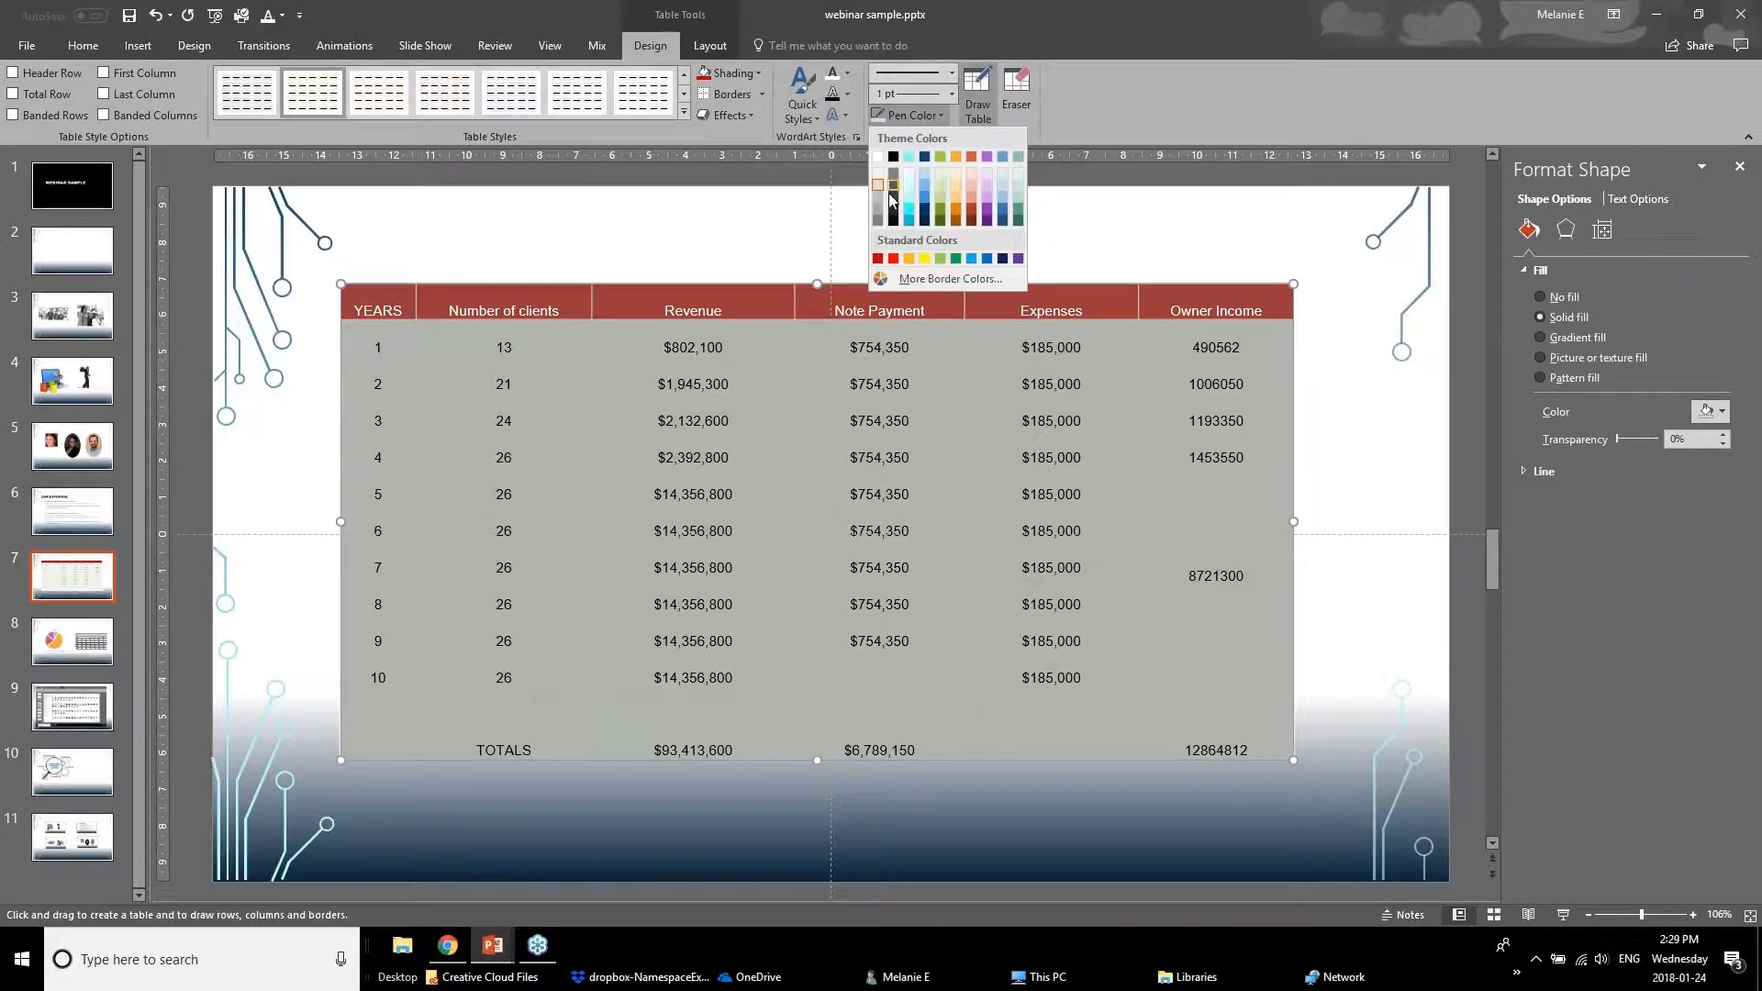
pyautogui.click(882, 198)
pyautogui.click(714, 91)
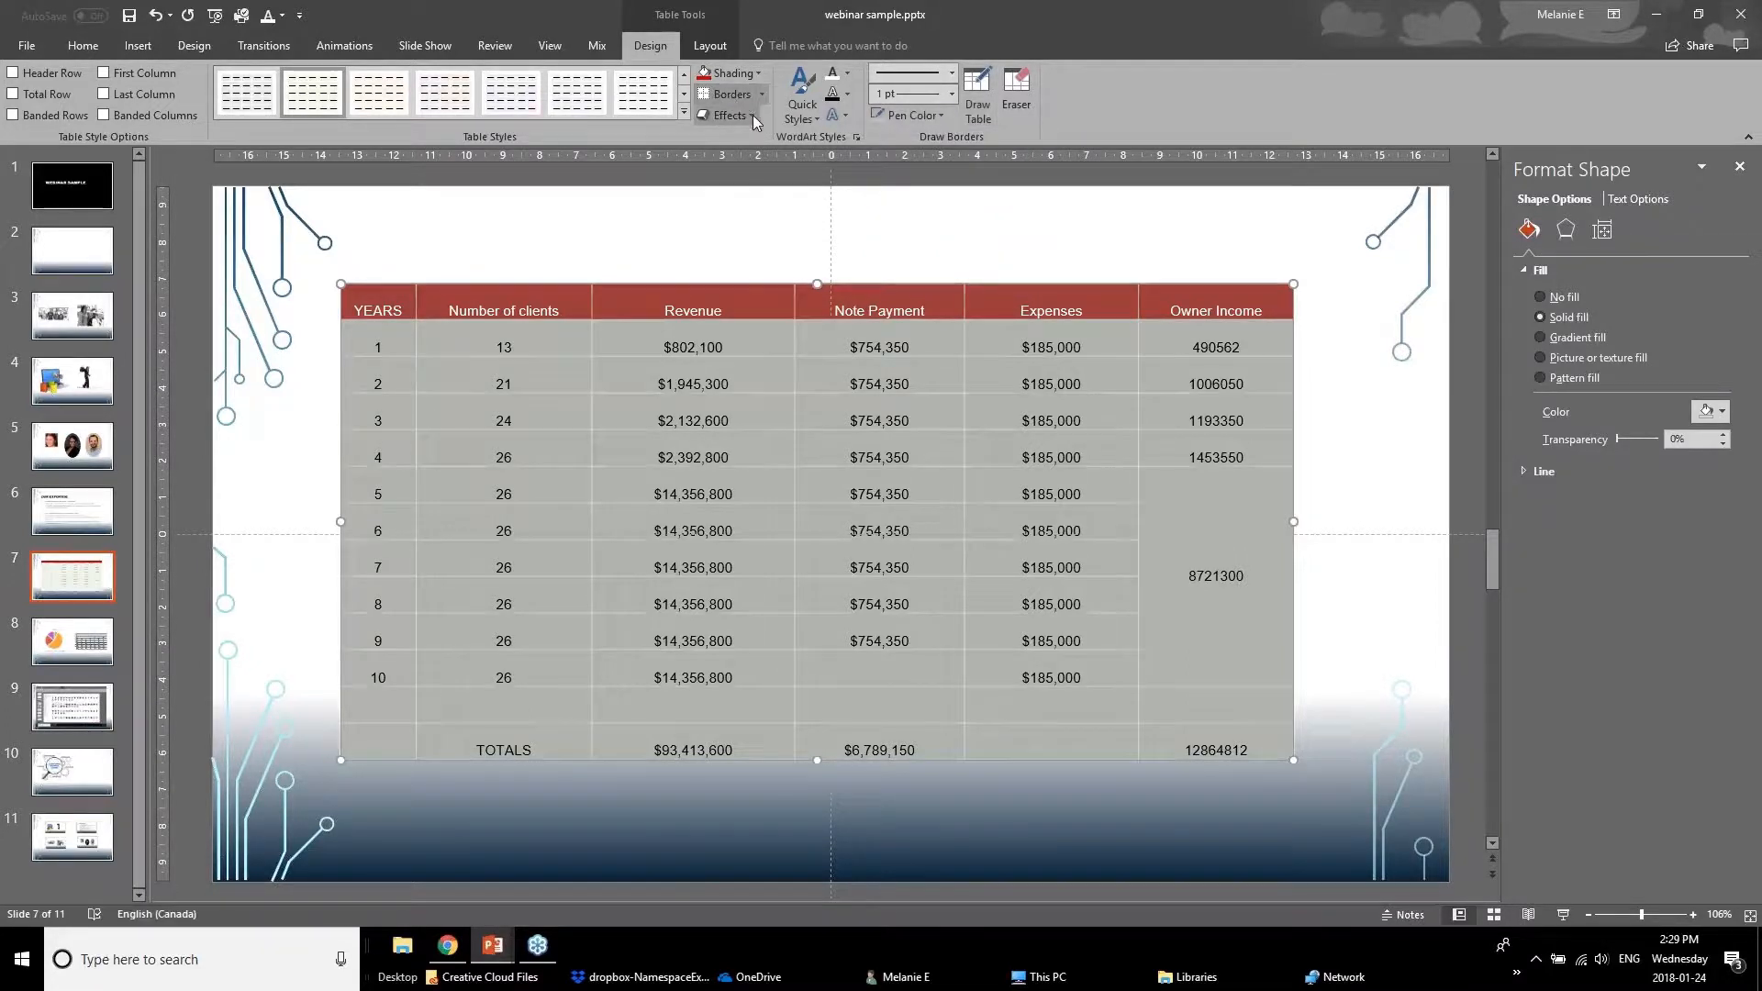
pyautogui.click(691, 277)
pyautogui.click(265, 516)
# Step: Apply inside borders to the table's body rows, from year 1 through TOTALS, and deselect the table
pyautogui.moveTo(383, 340); pyautogui.dragTo(1274, 758)
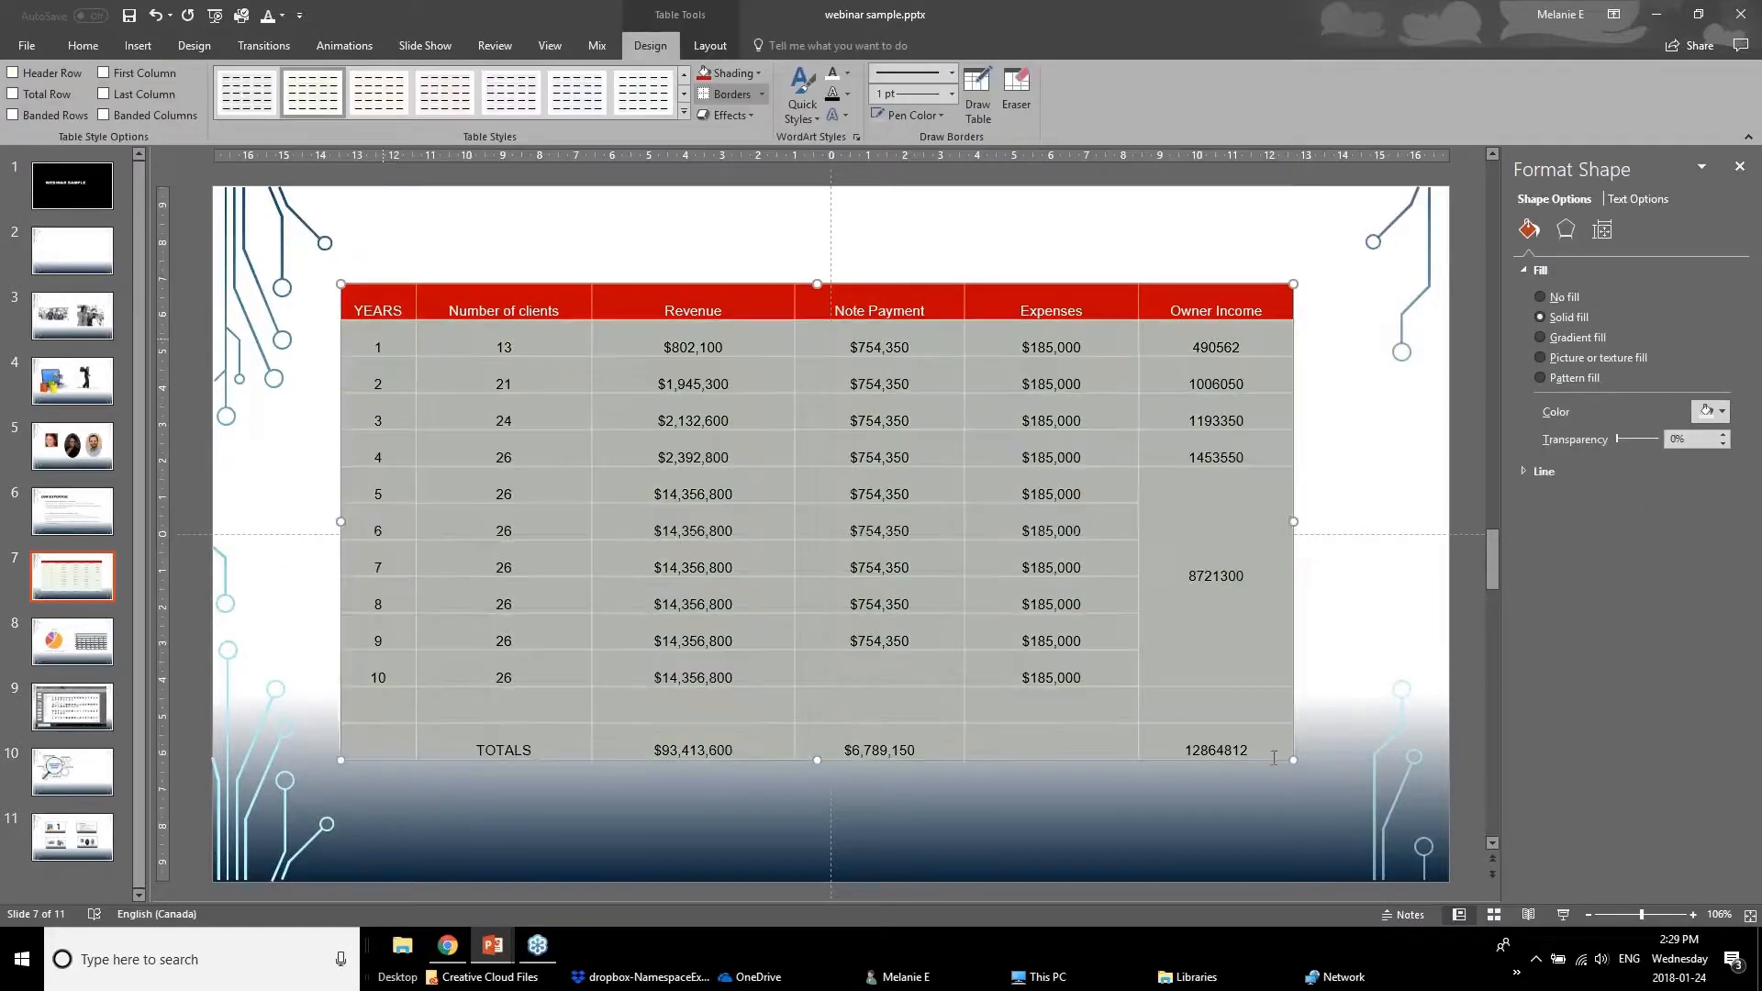
pyautogui.click(760, 94)
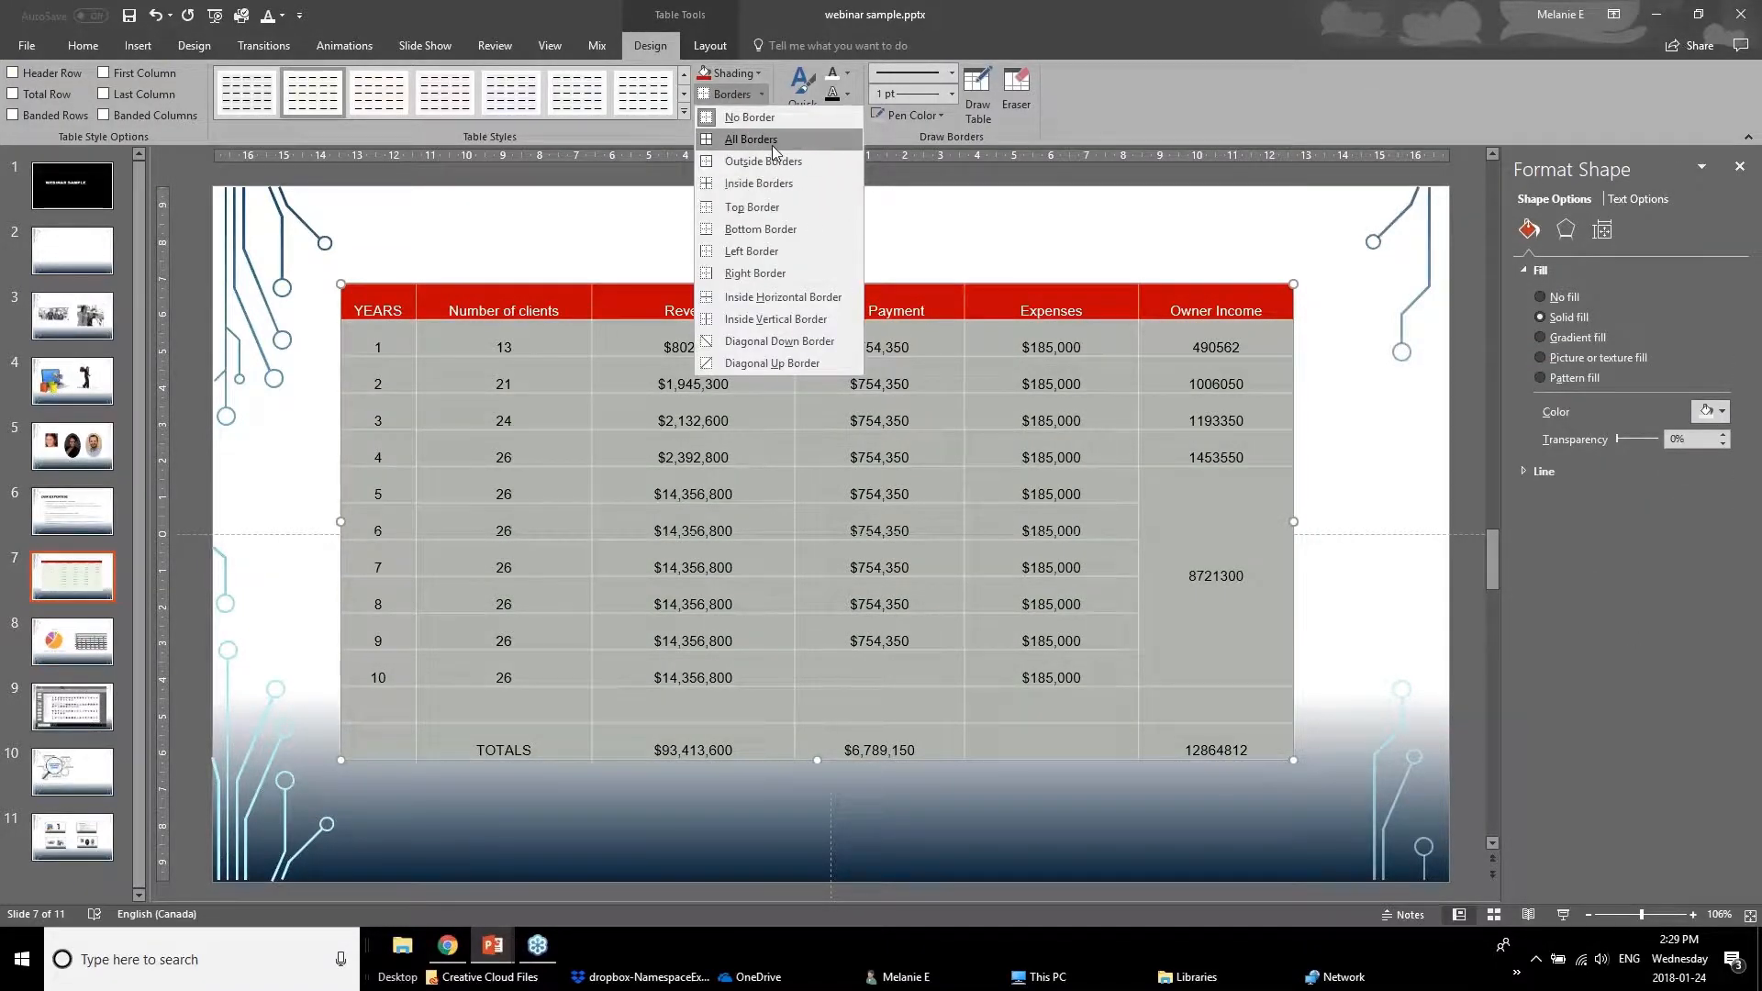
pyautogui.click(762, 183)
pyautogui.click(315, 482)
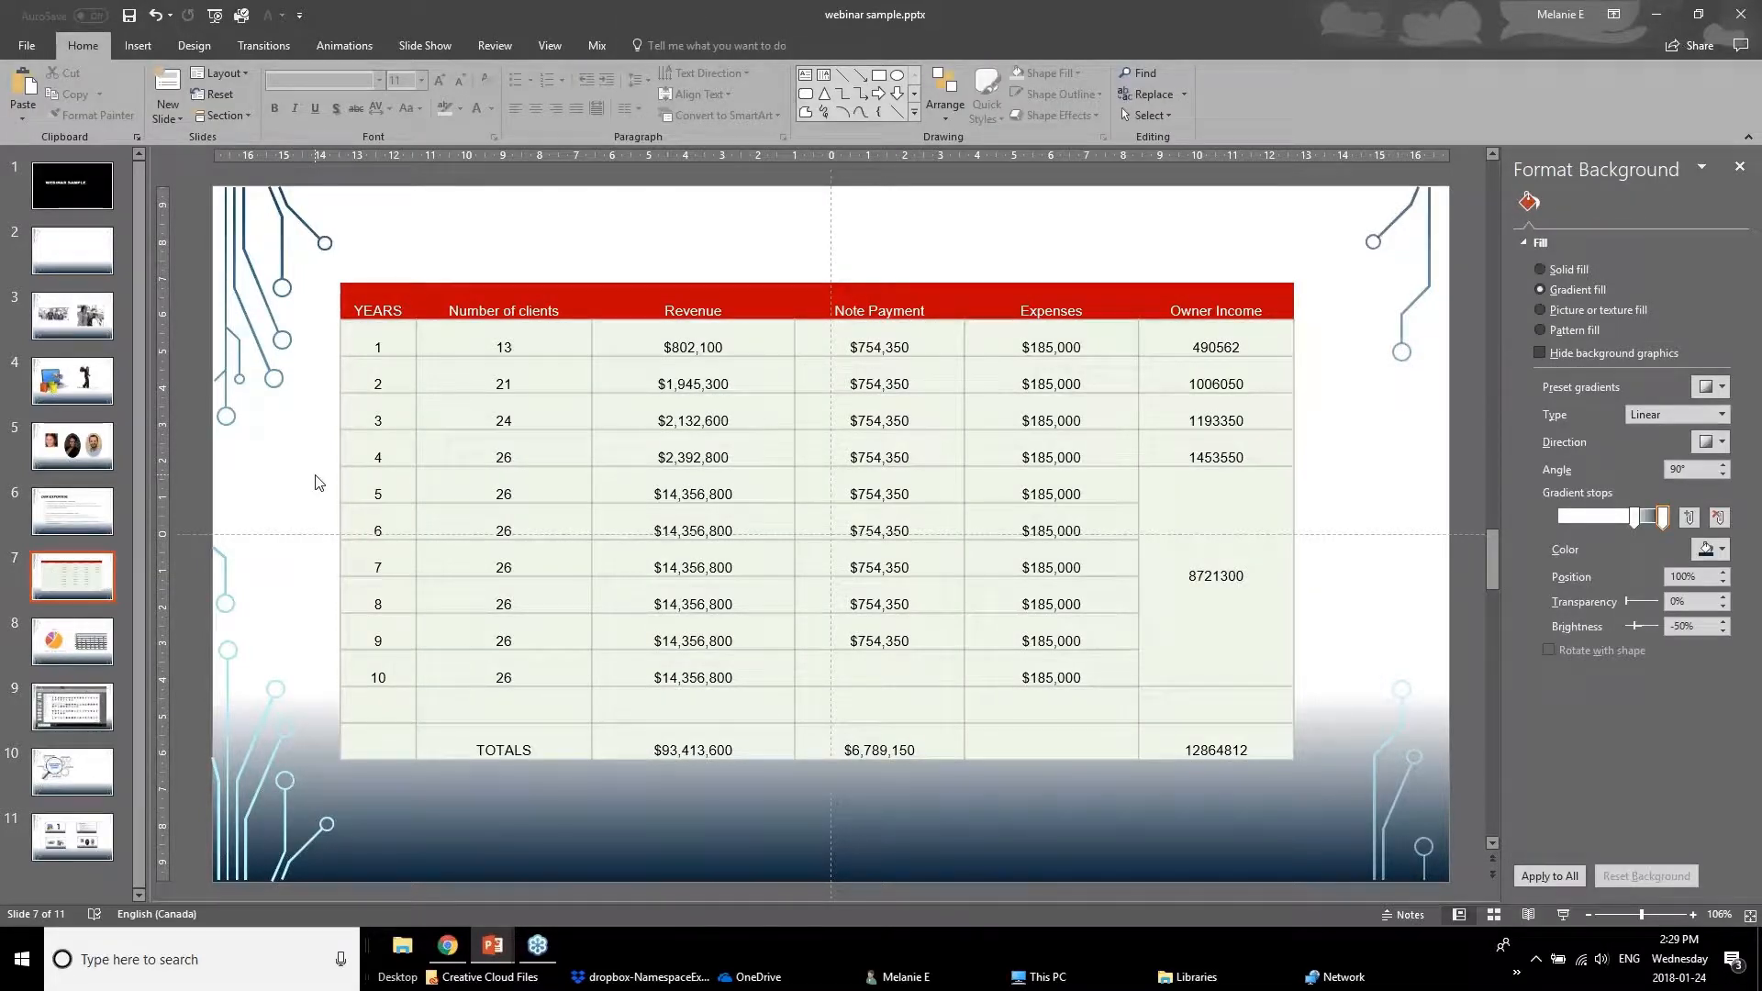
pyautogui.moveTo(376, 347); pyautogui.dragTo(1234, 410)
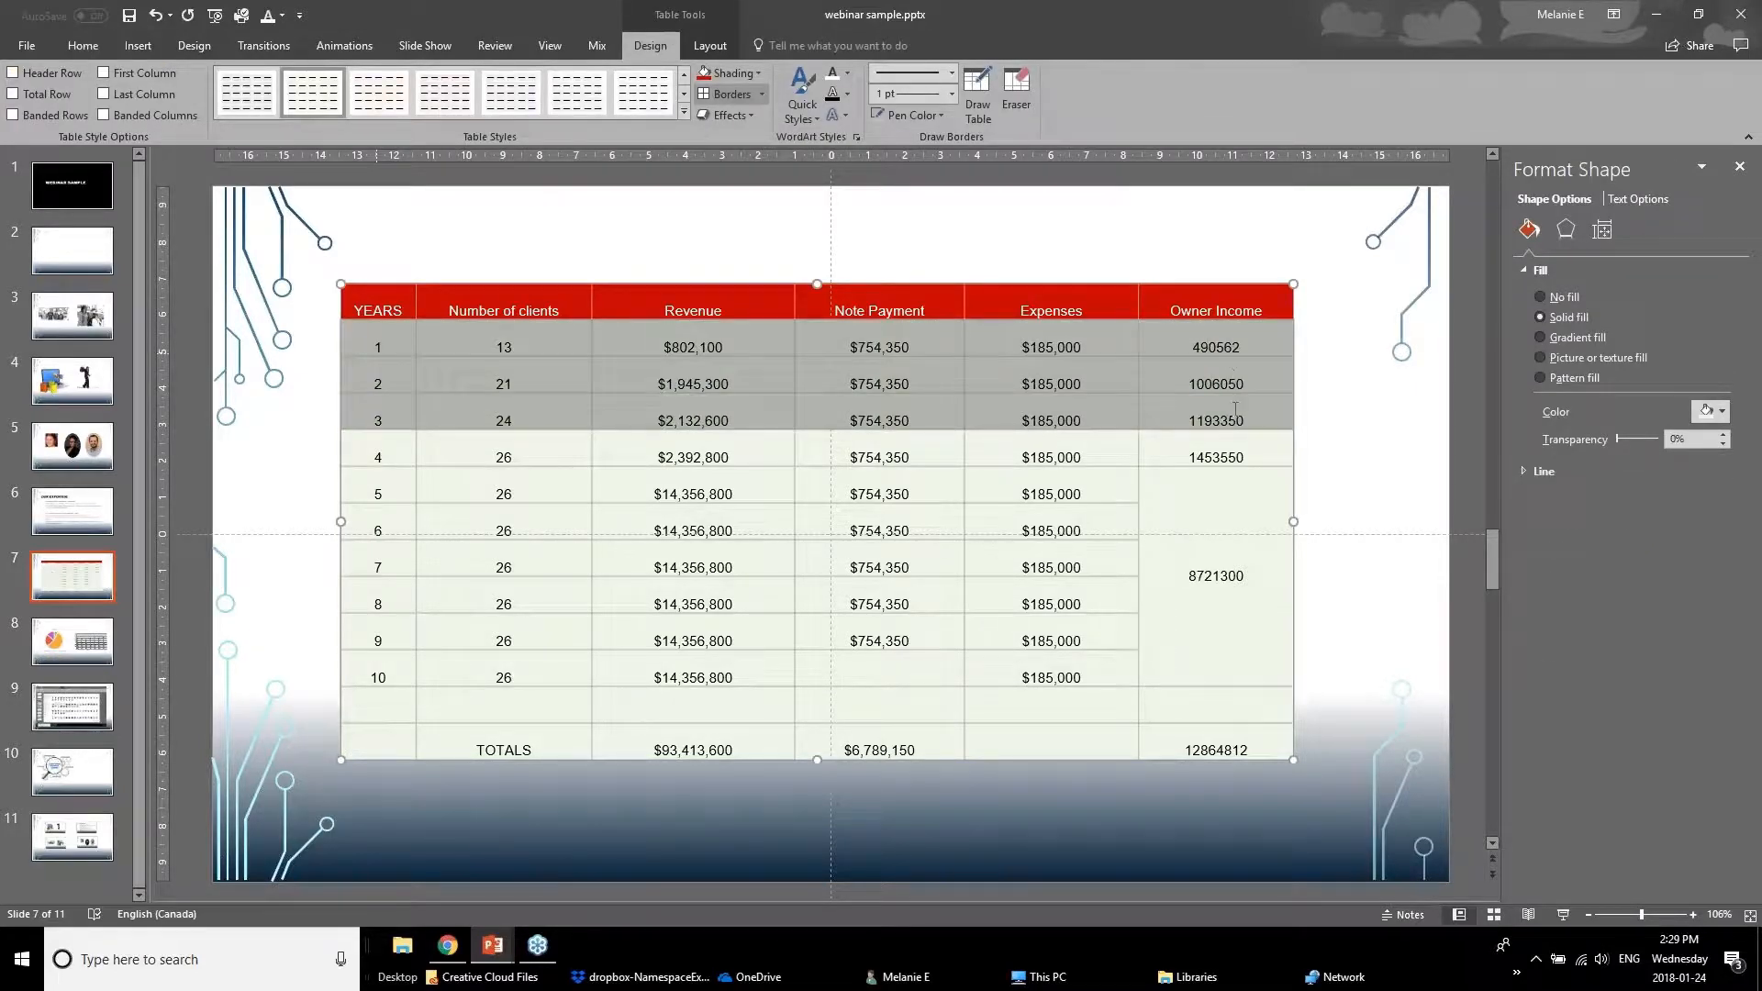
pyautogui.click(1212, 493)
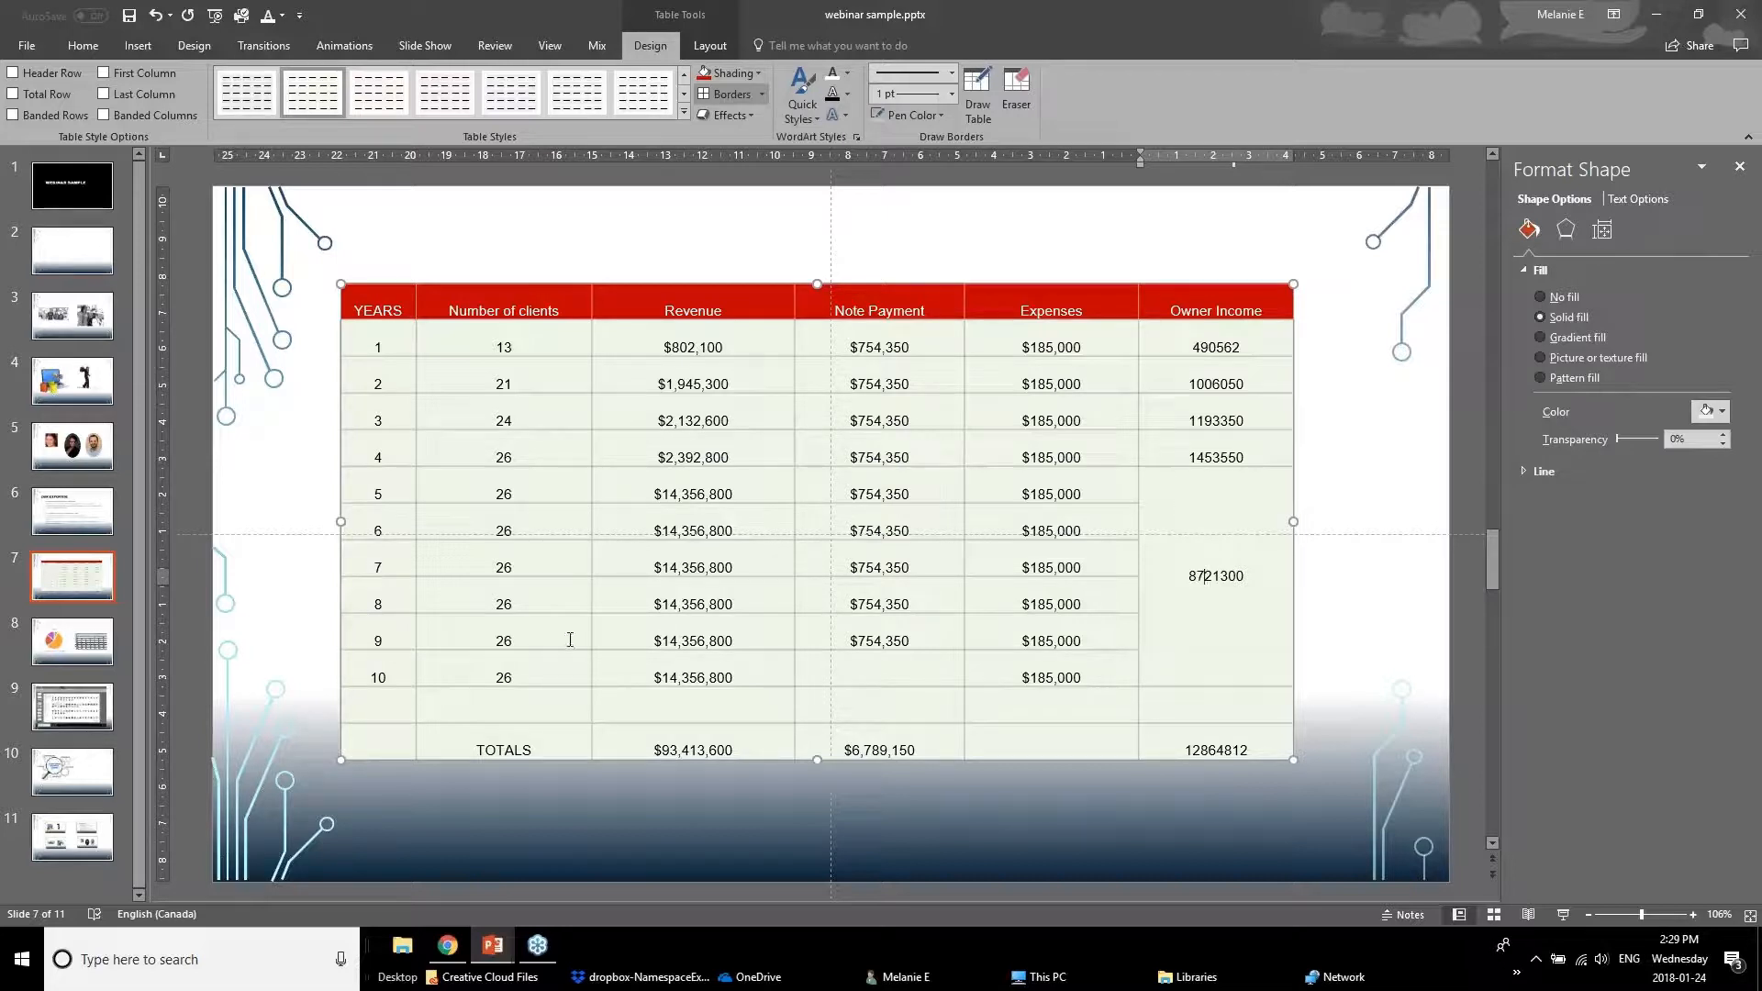
pyautogui.click(383, 345)
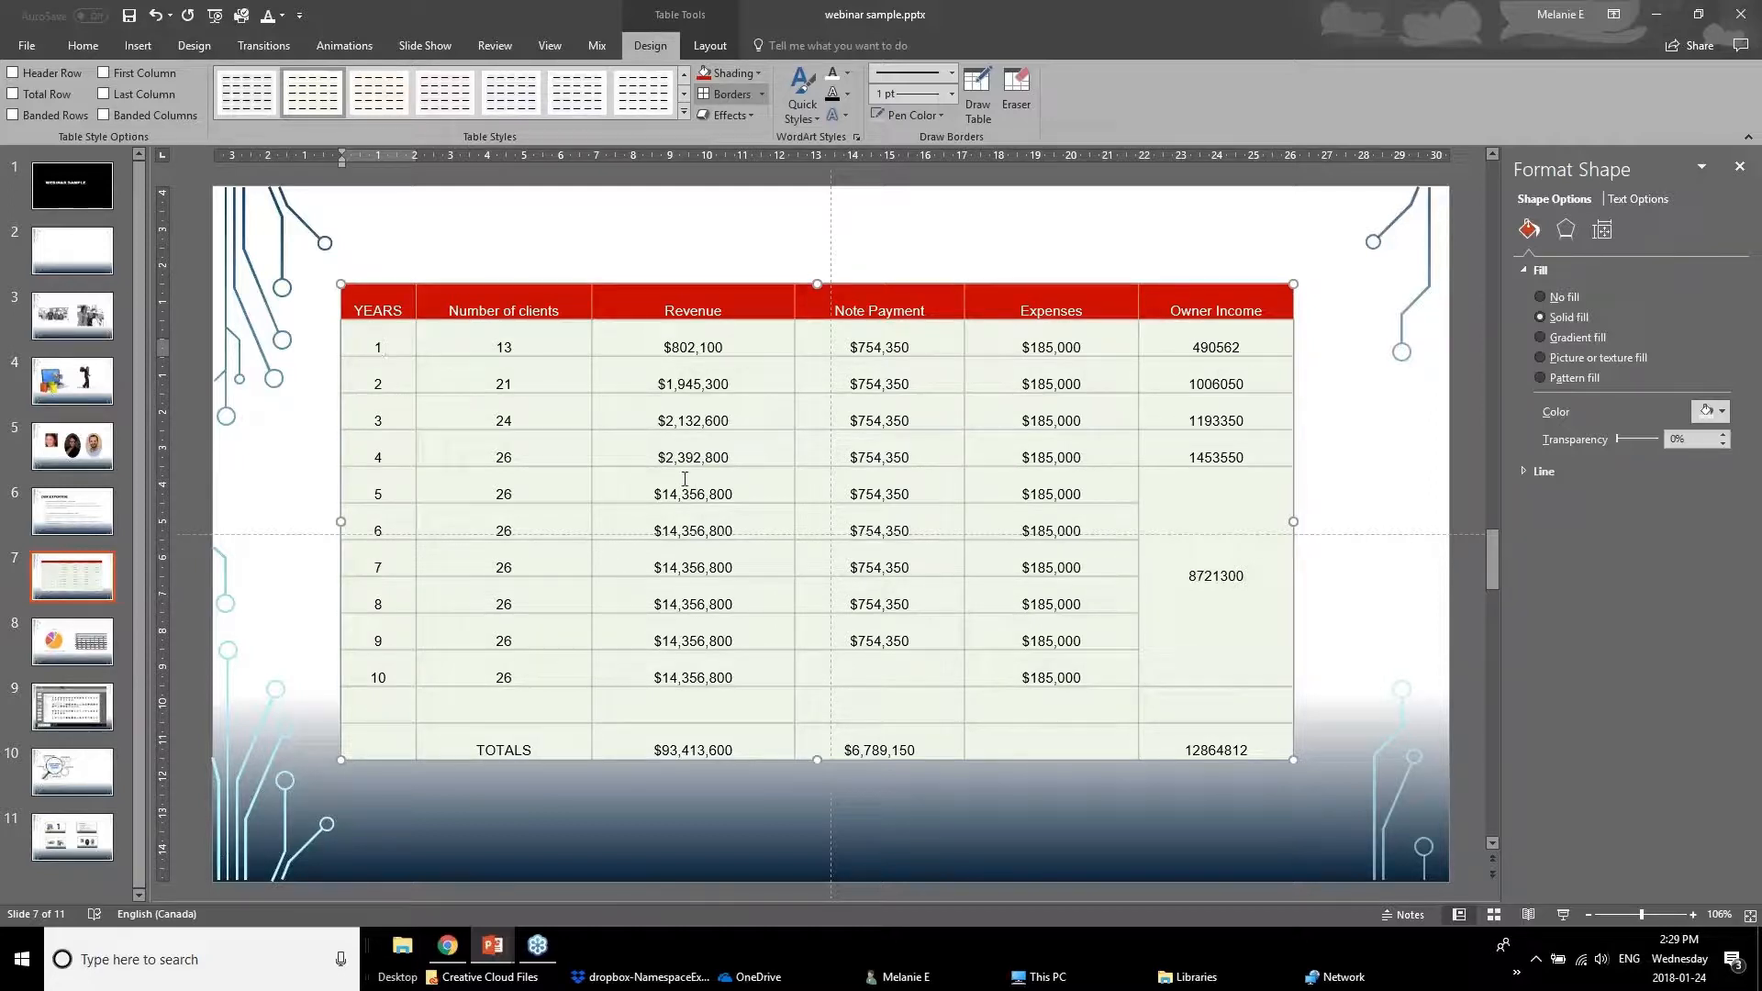
# Step: Center the text vertically in all cells of the table
pyautogui.click(709, 45)
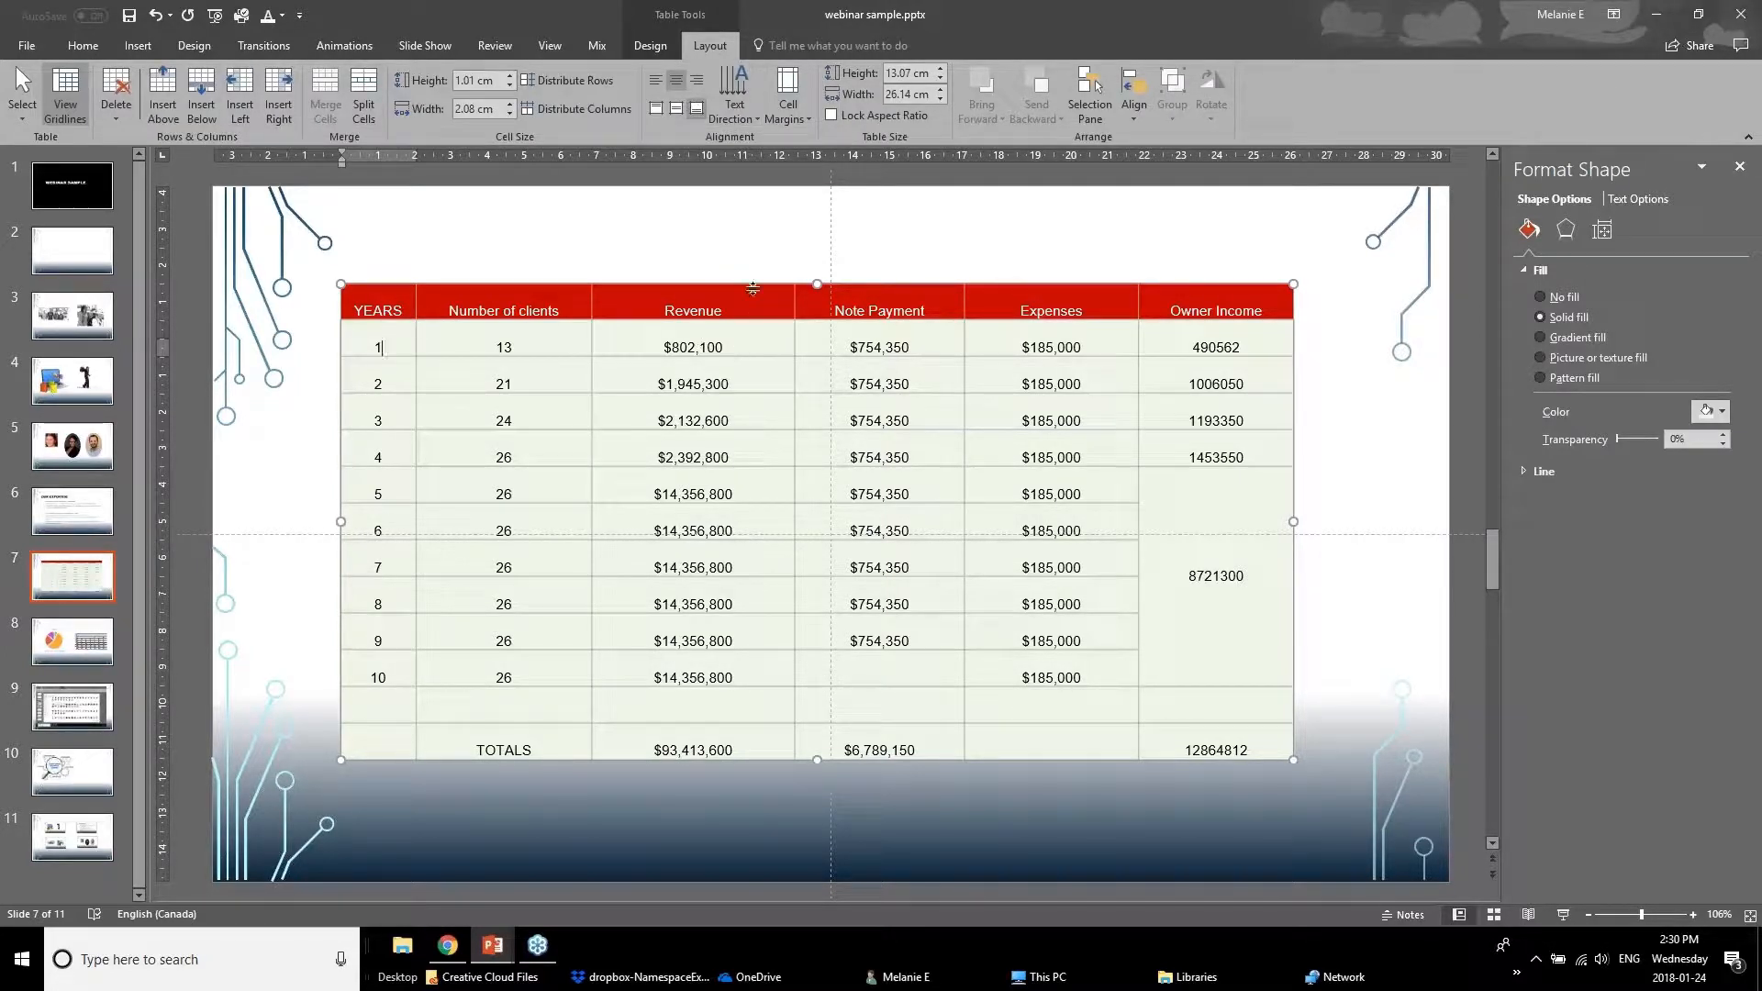
pyautogui.click(394, 322)
pyautogui.press('Escape')
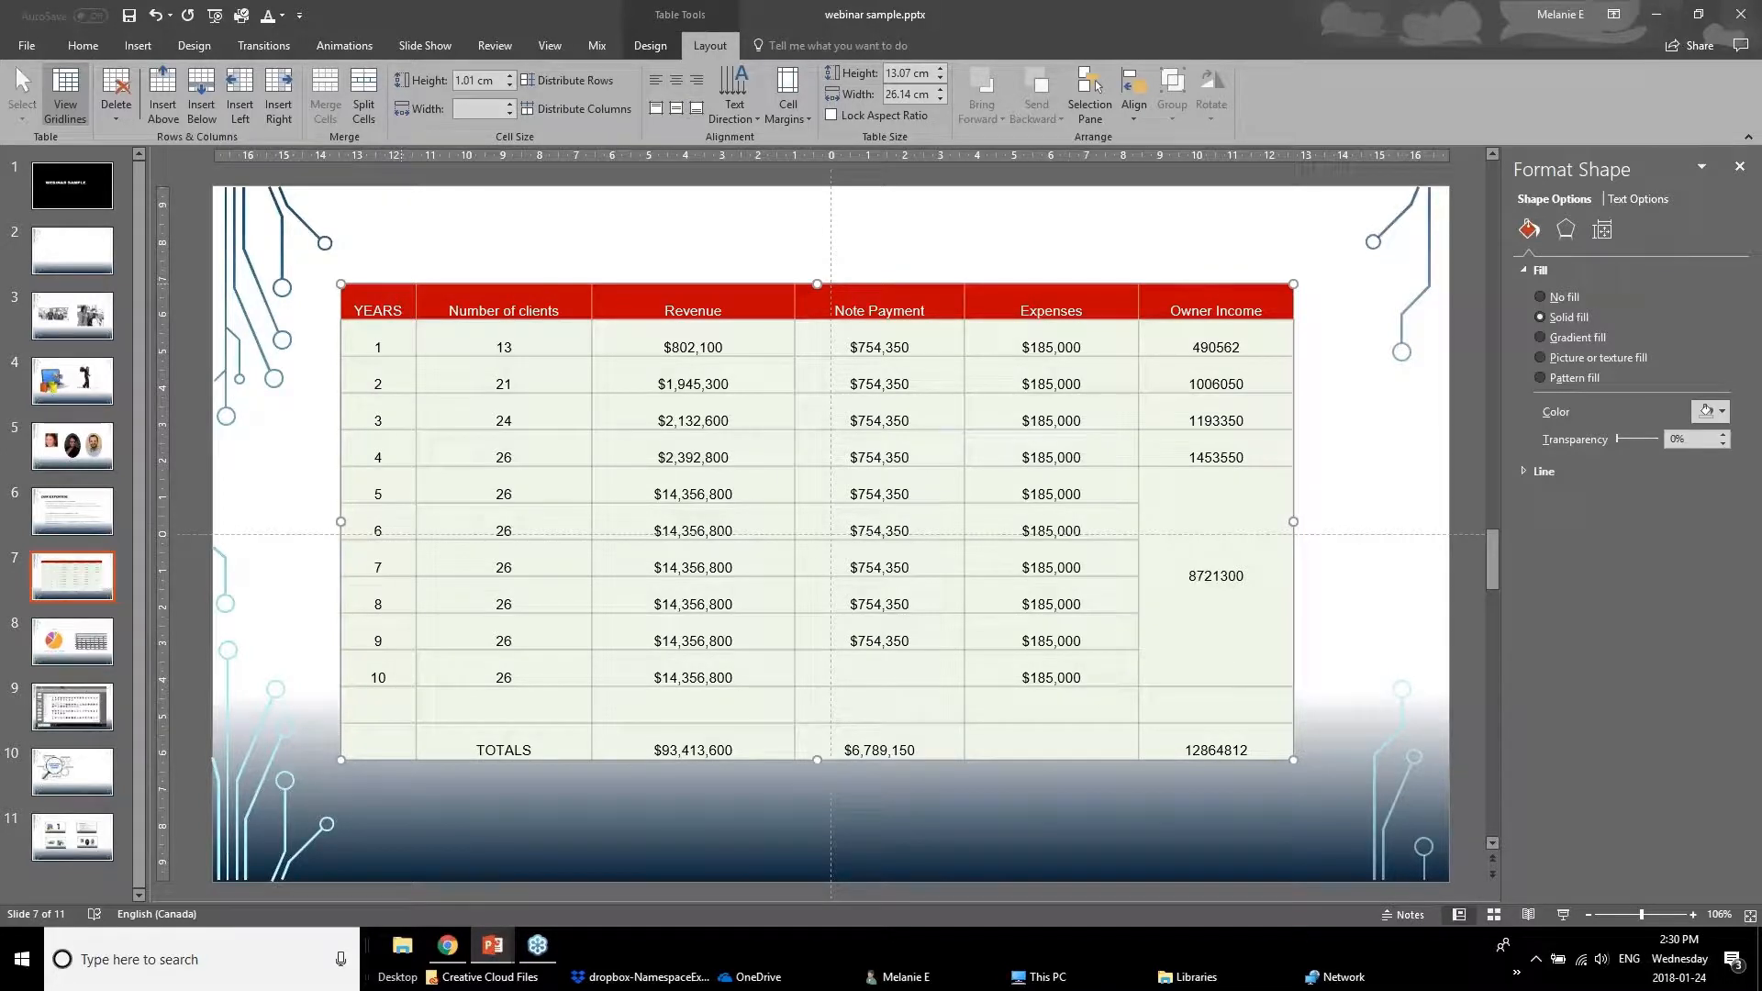
pyautogui.click(677, 112)
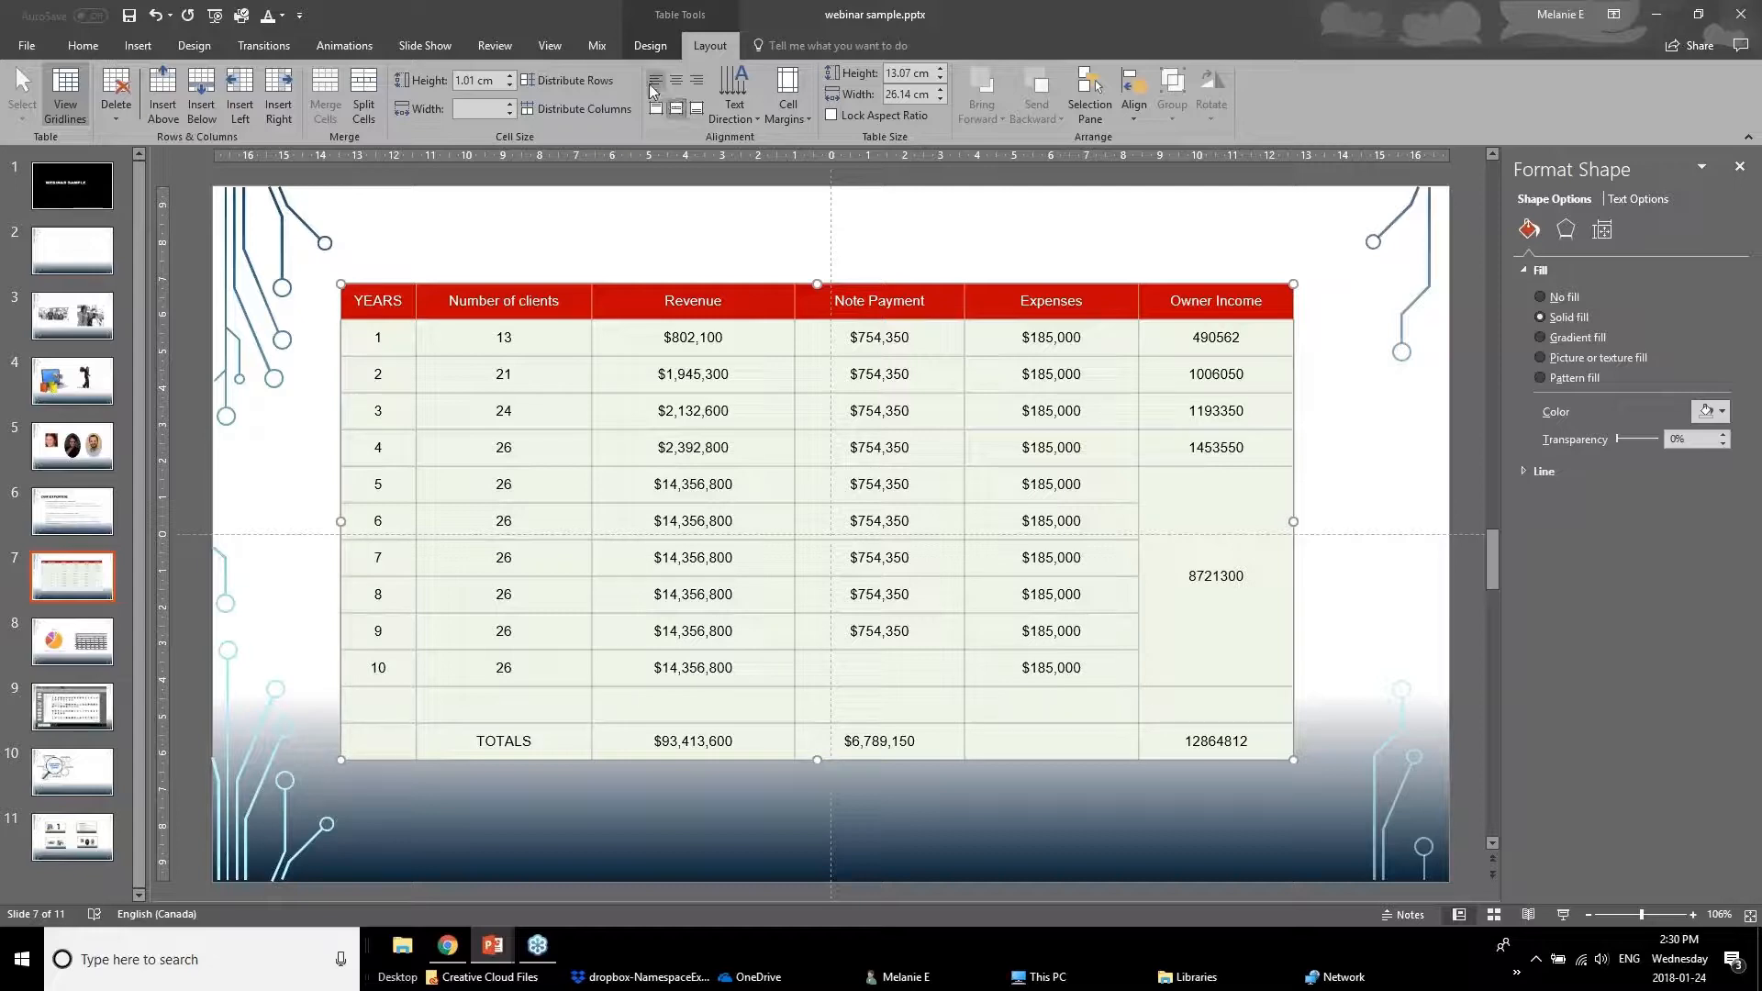
# Step: Try left and right alignment on the whole table's text, and return it to horizontal centering
pyautogui.click(653, 89)
pyautogui.click(670, 82)
pyautogui.click(698, 81)
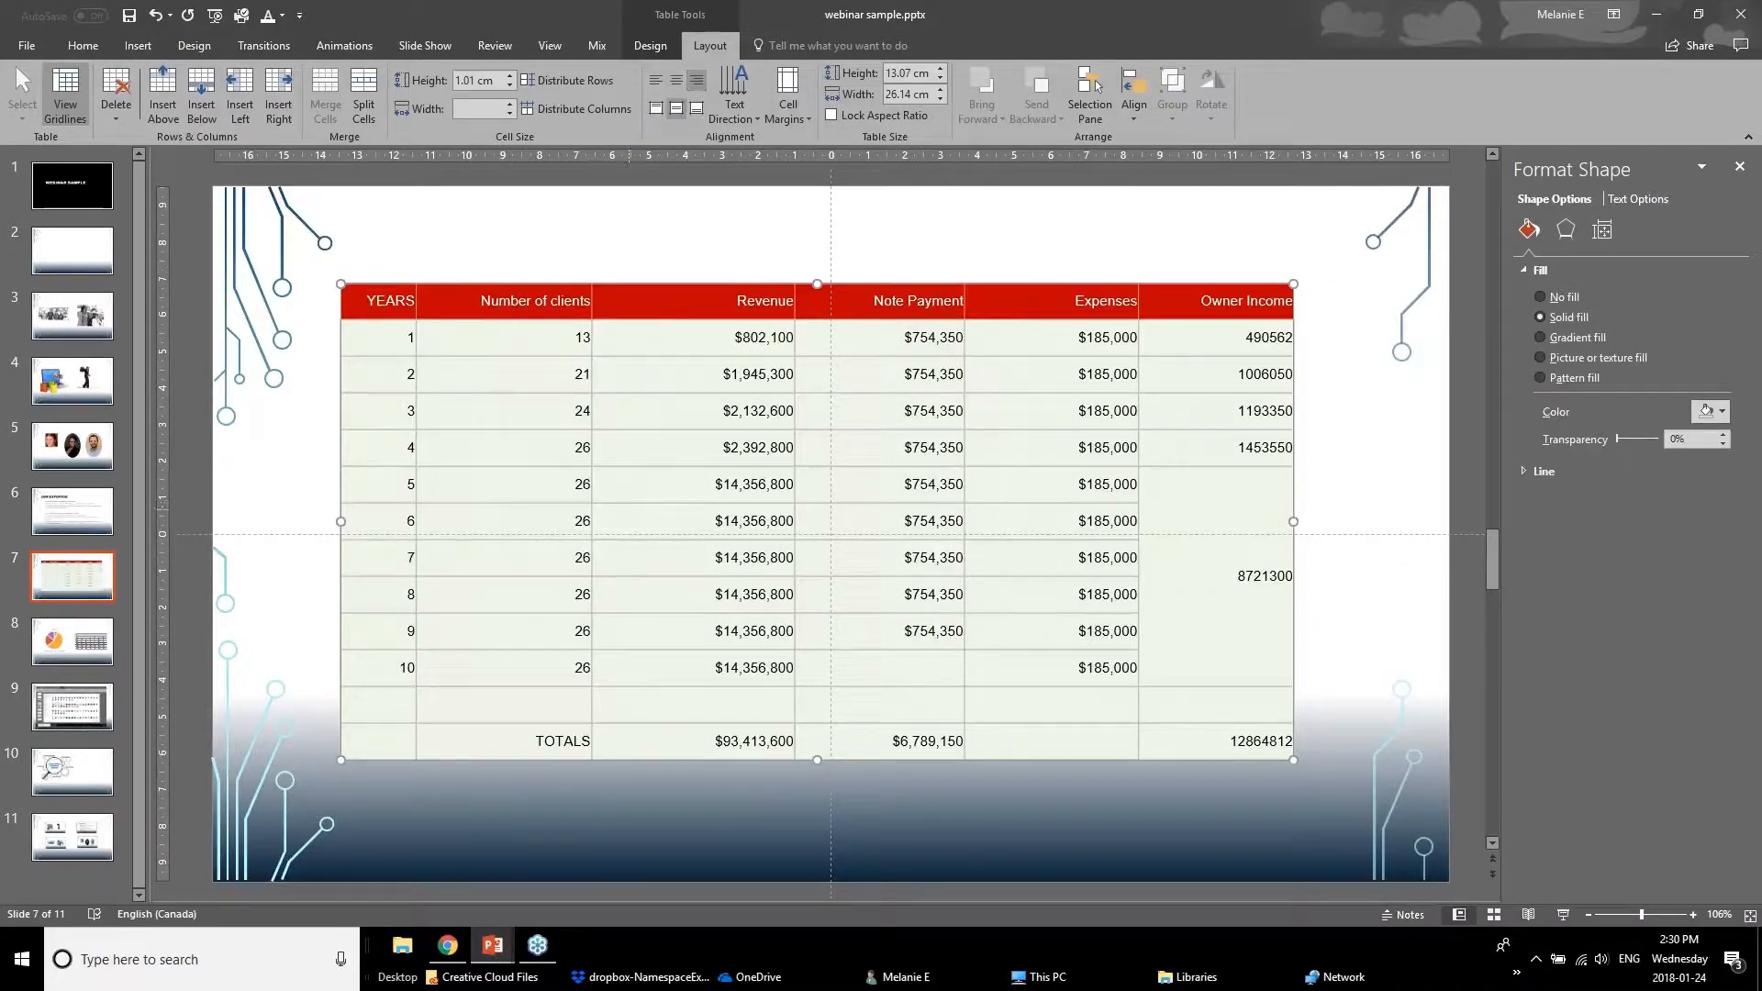
pyautogui.click(676, 82)
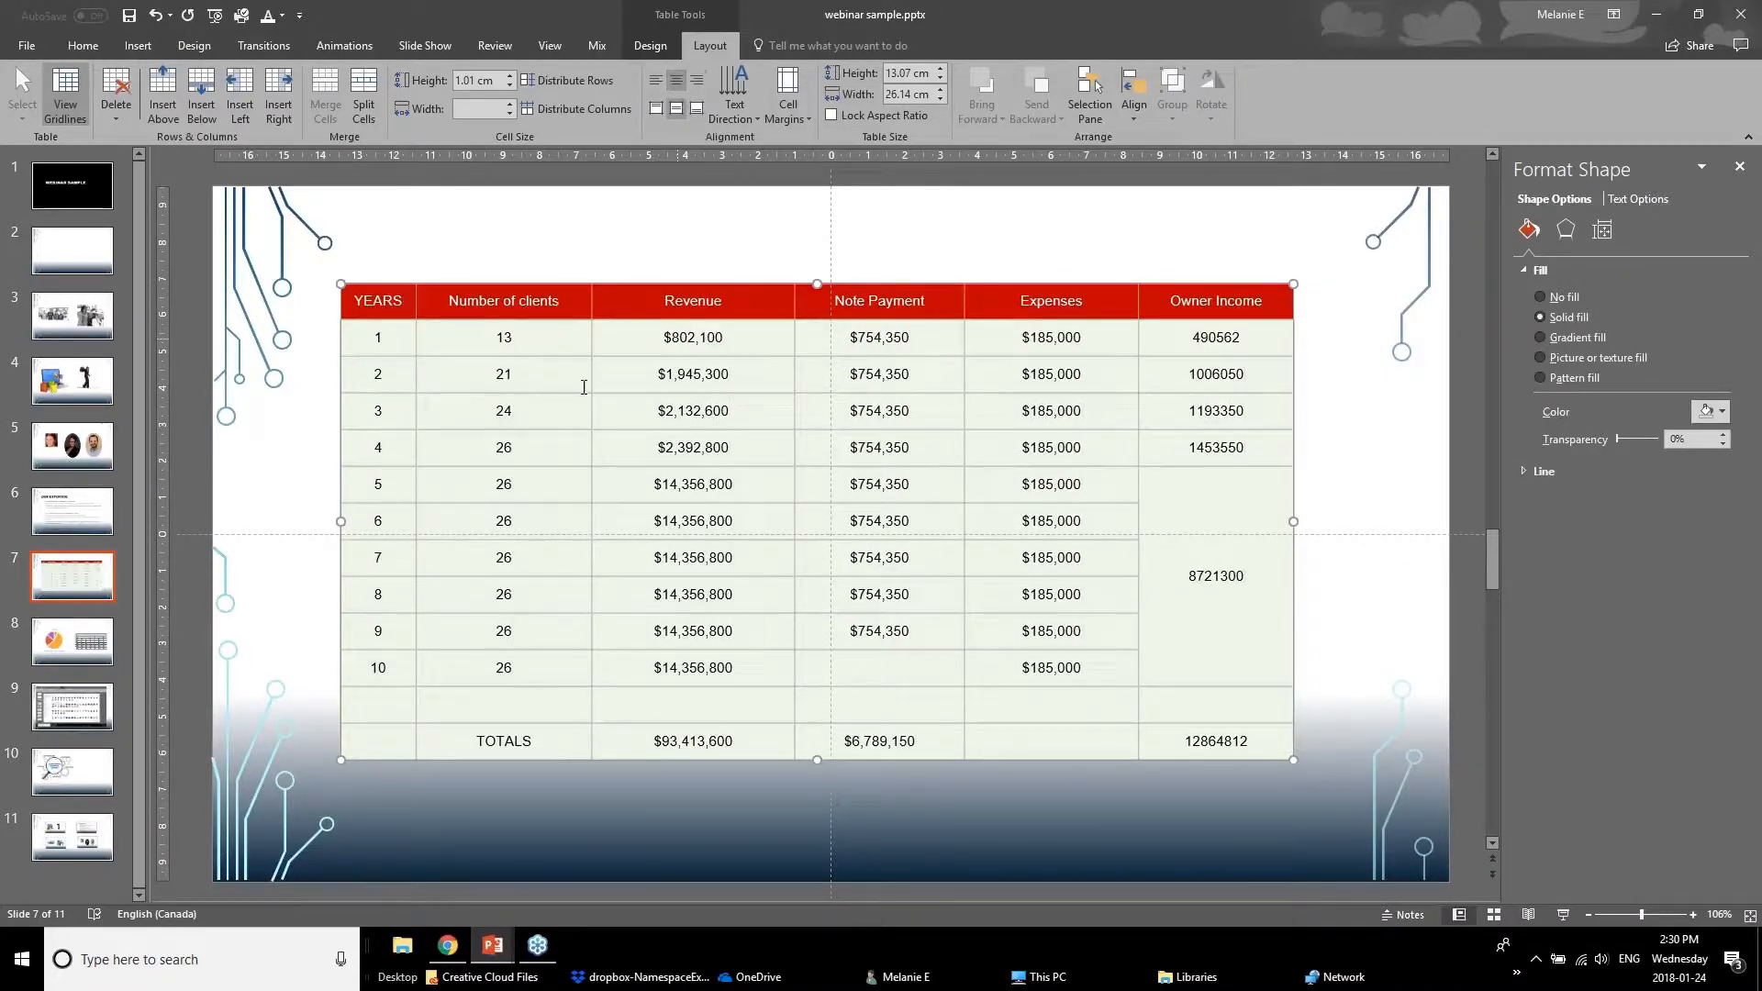
# Step: Try rotating the YEARS column's numbers 90°, and set their text direction back to horizontal
pyautogui.click(497, 410)
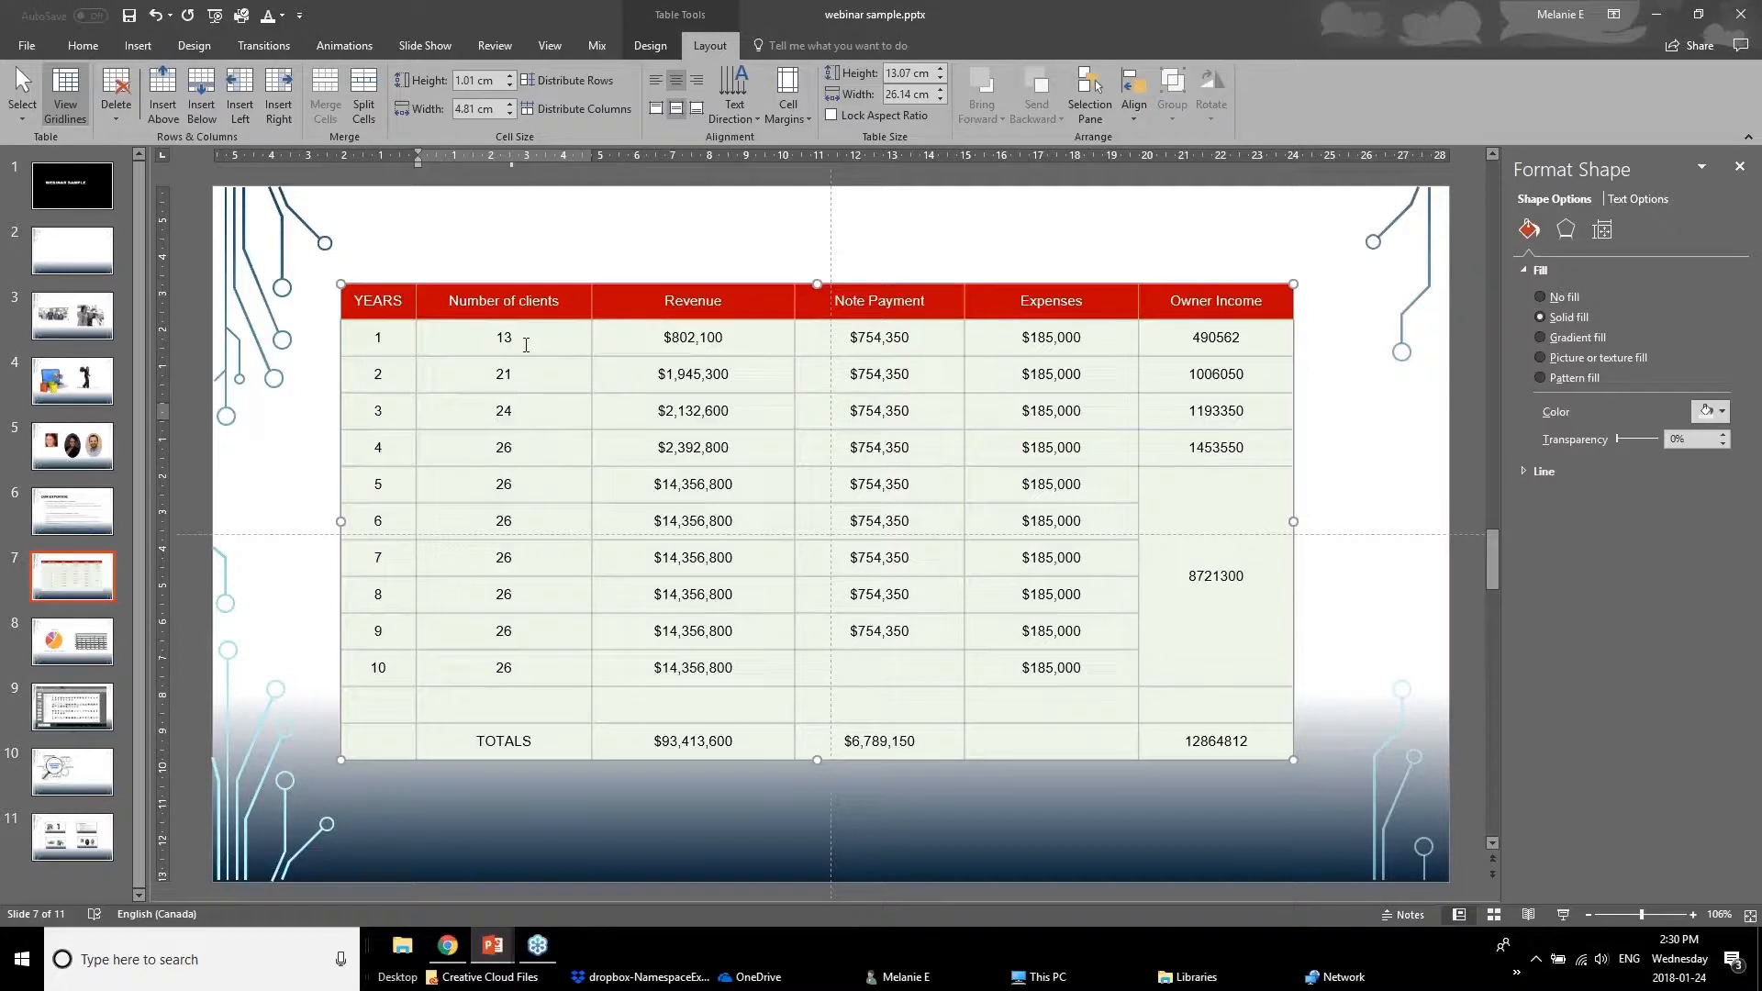
pyautogui.moveTo(408, 350); pyautogui.dragTo(351, 714)
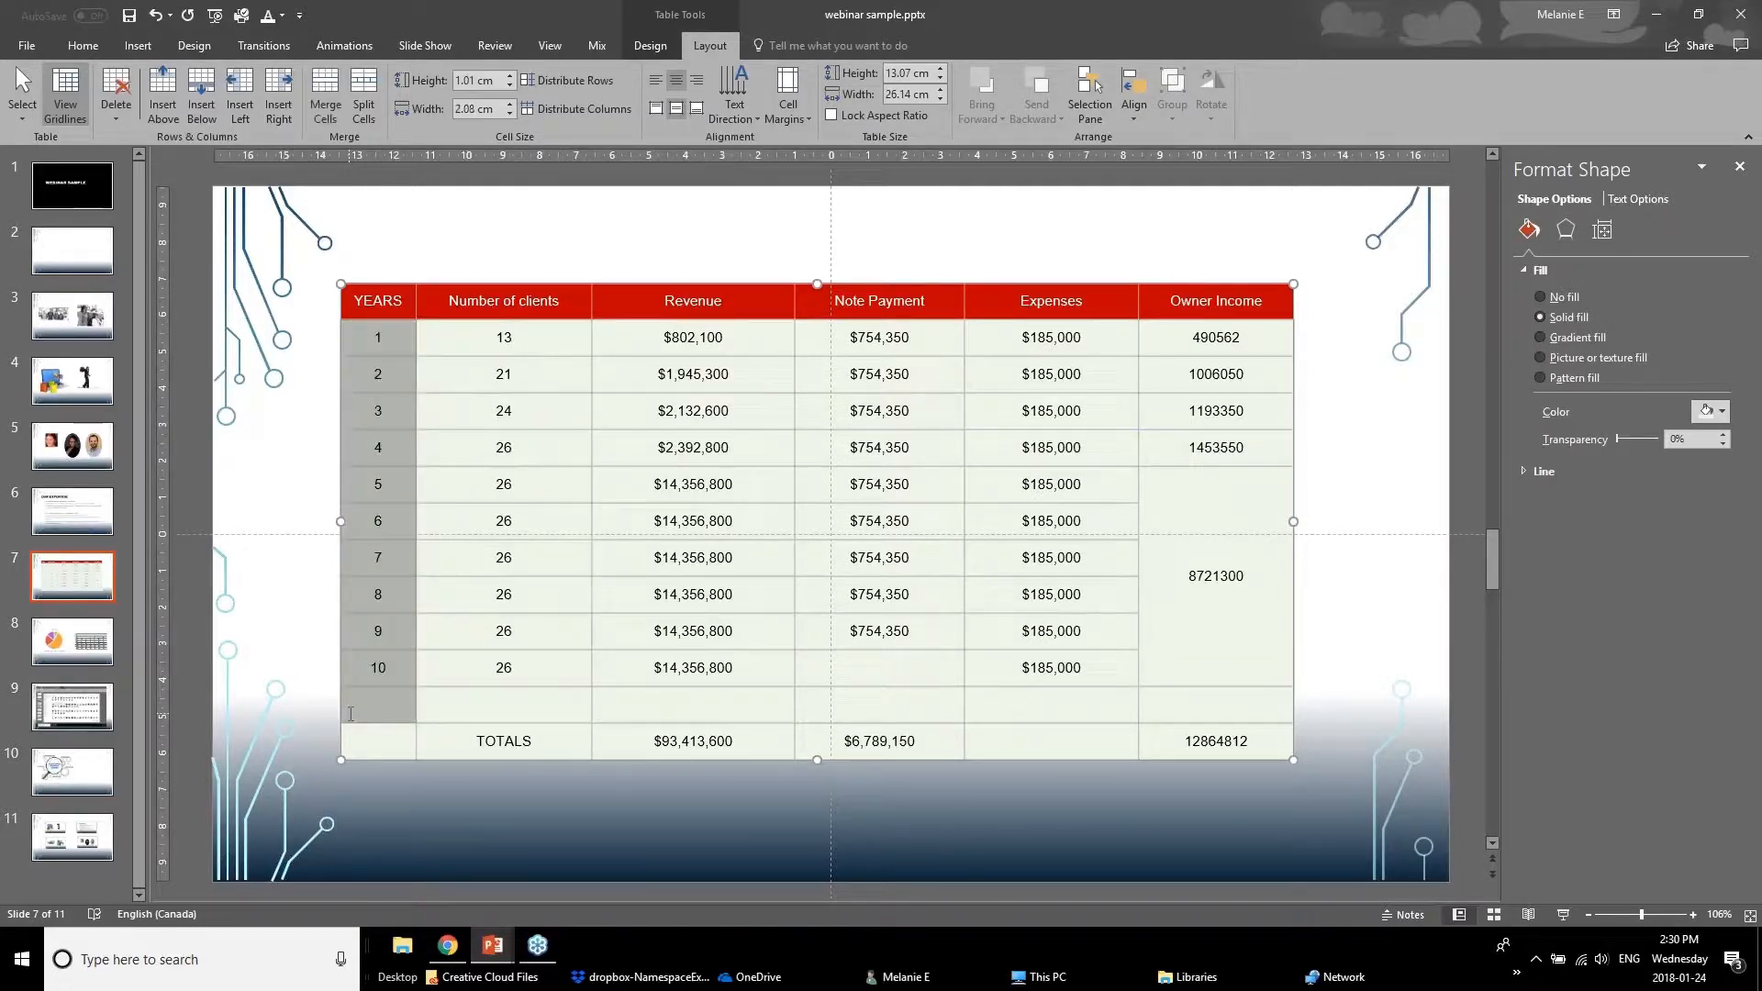
pyautogui.click(738, 125)
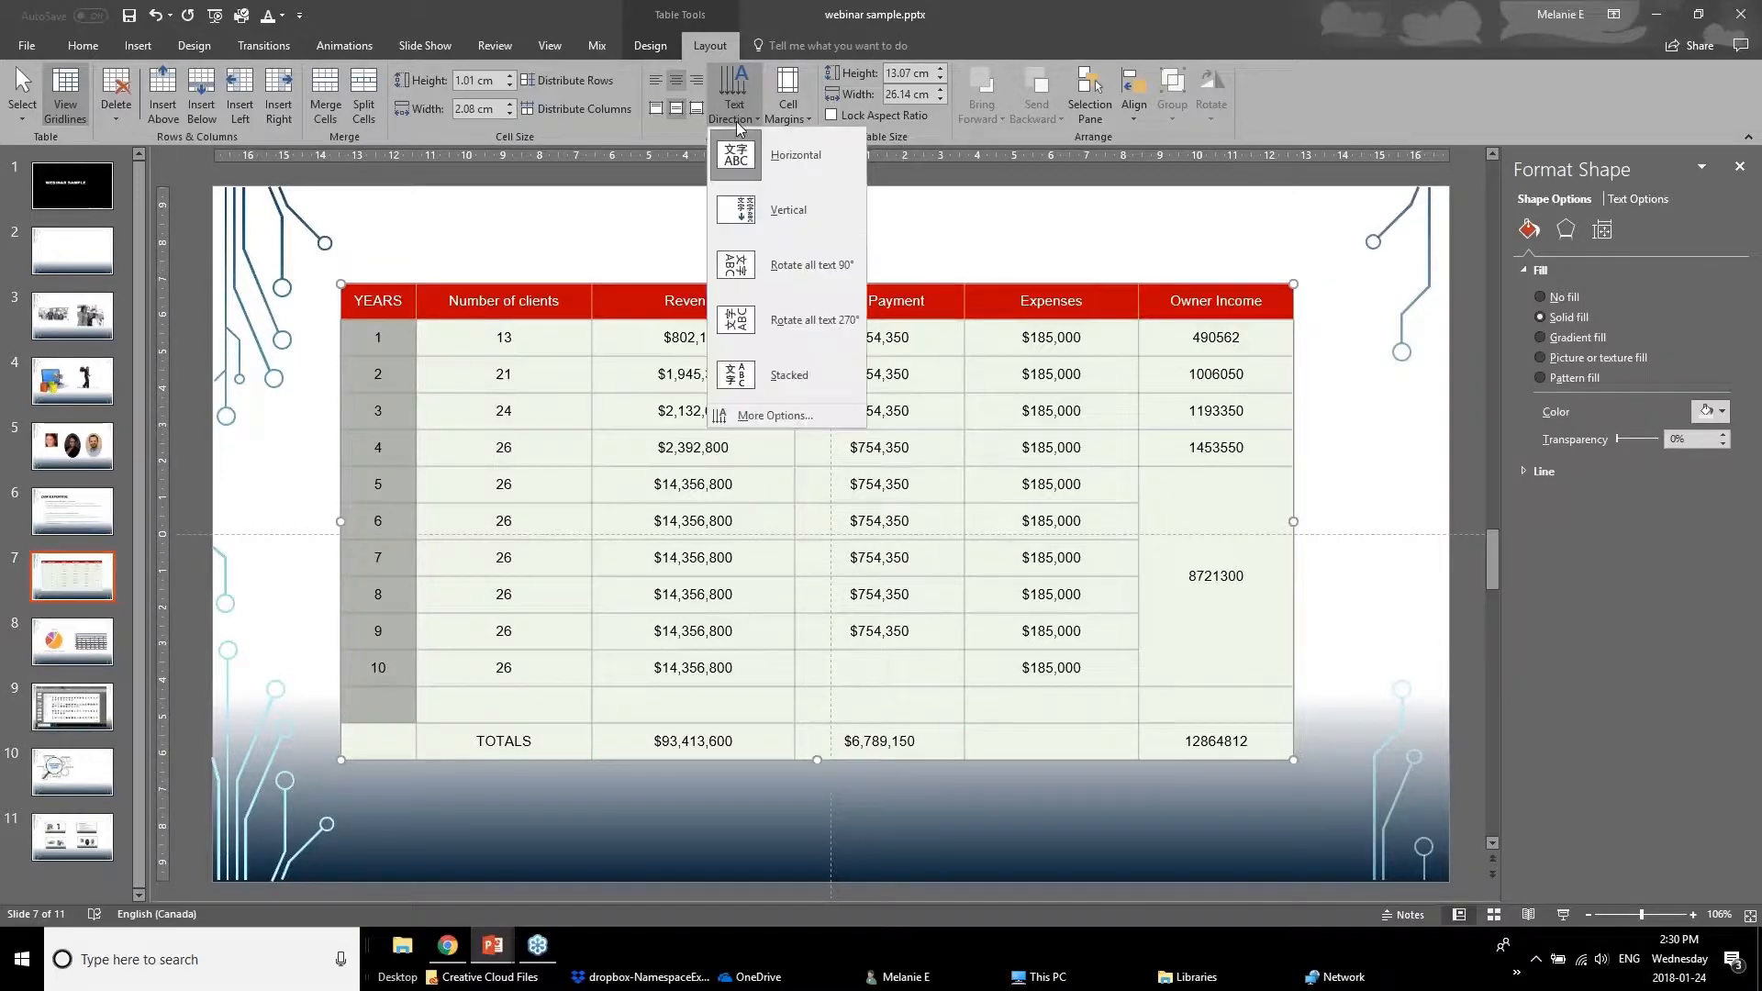
pyautogui.click(784, 267)
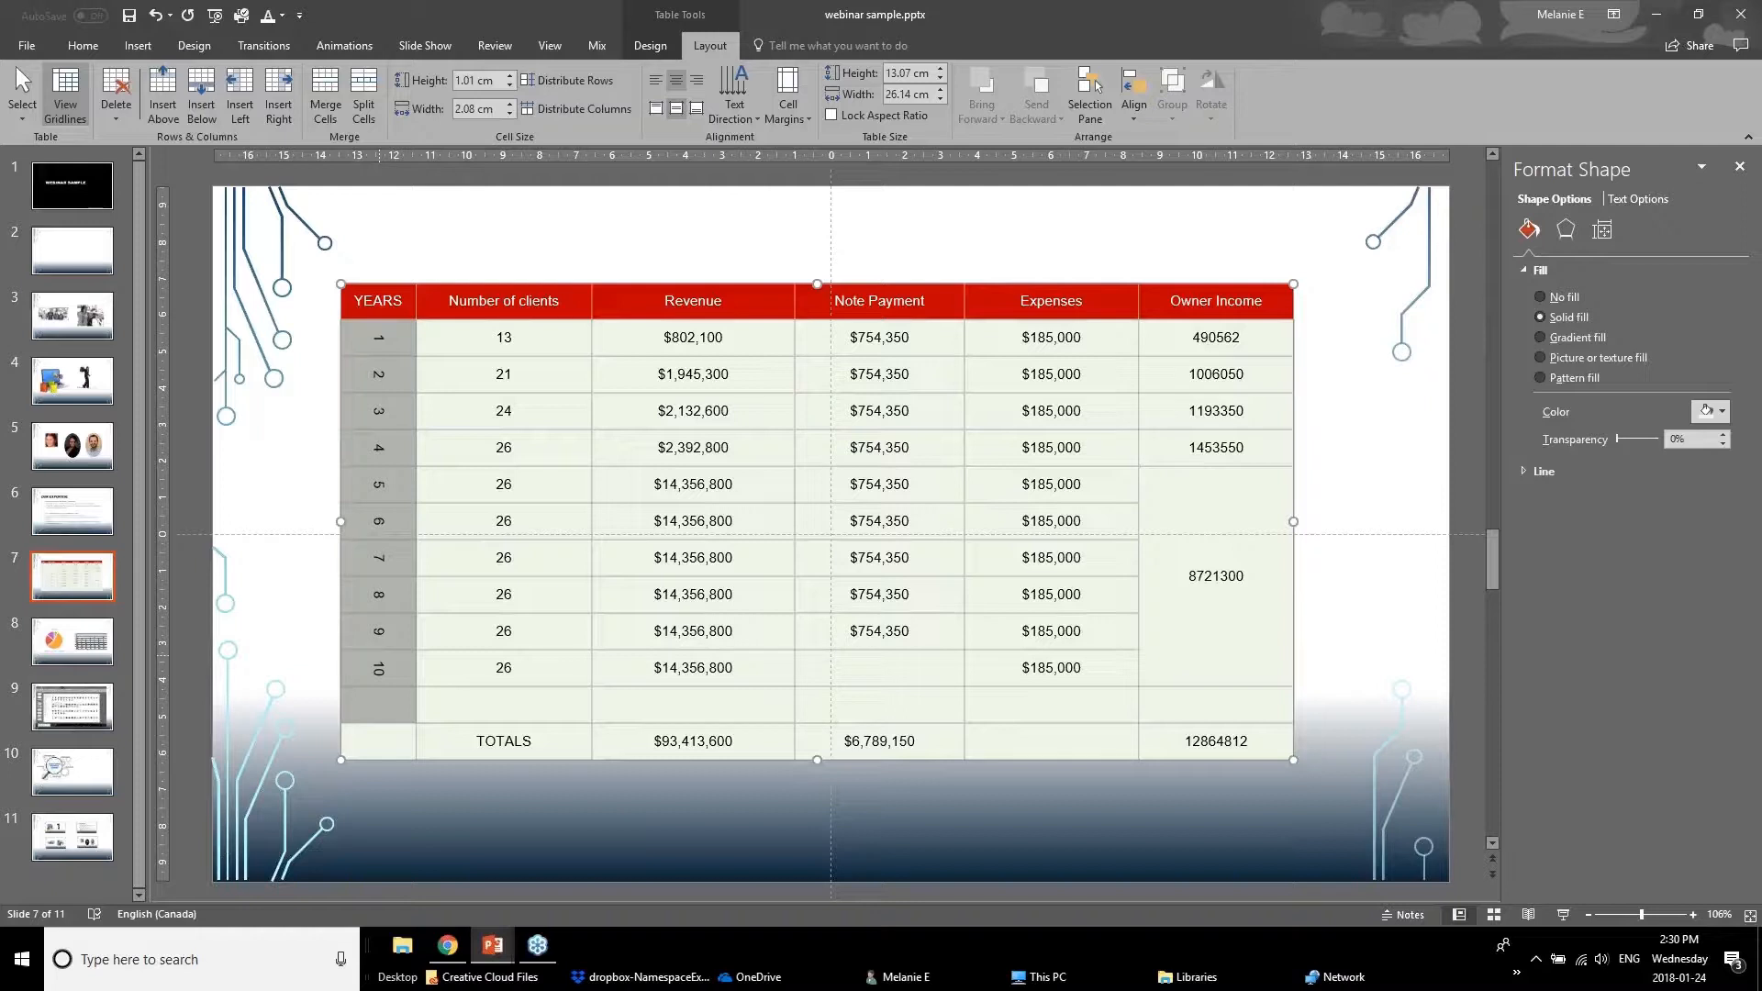
pyautogui.click(740, 88)
pyautogui.click(762, 172)
# Step: Select every cell of the table and apply the Narrow cell margins of 0.13 cm
pyautogui.click(393, 311)
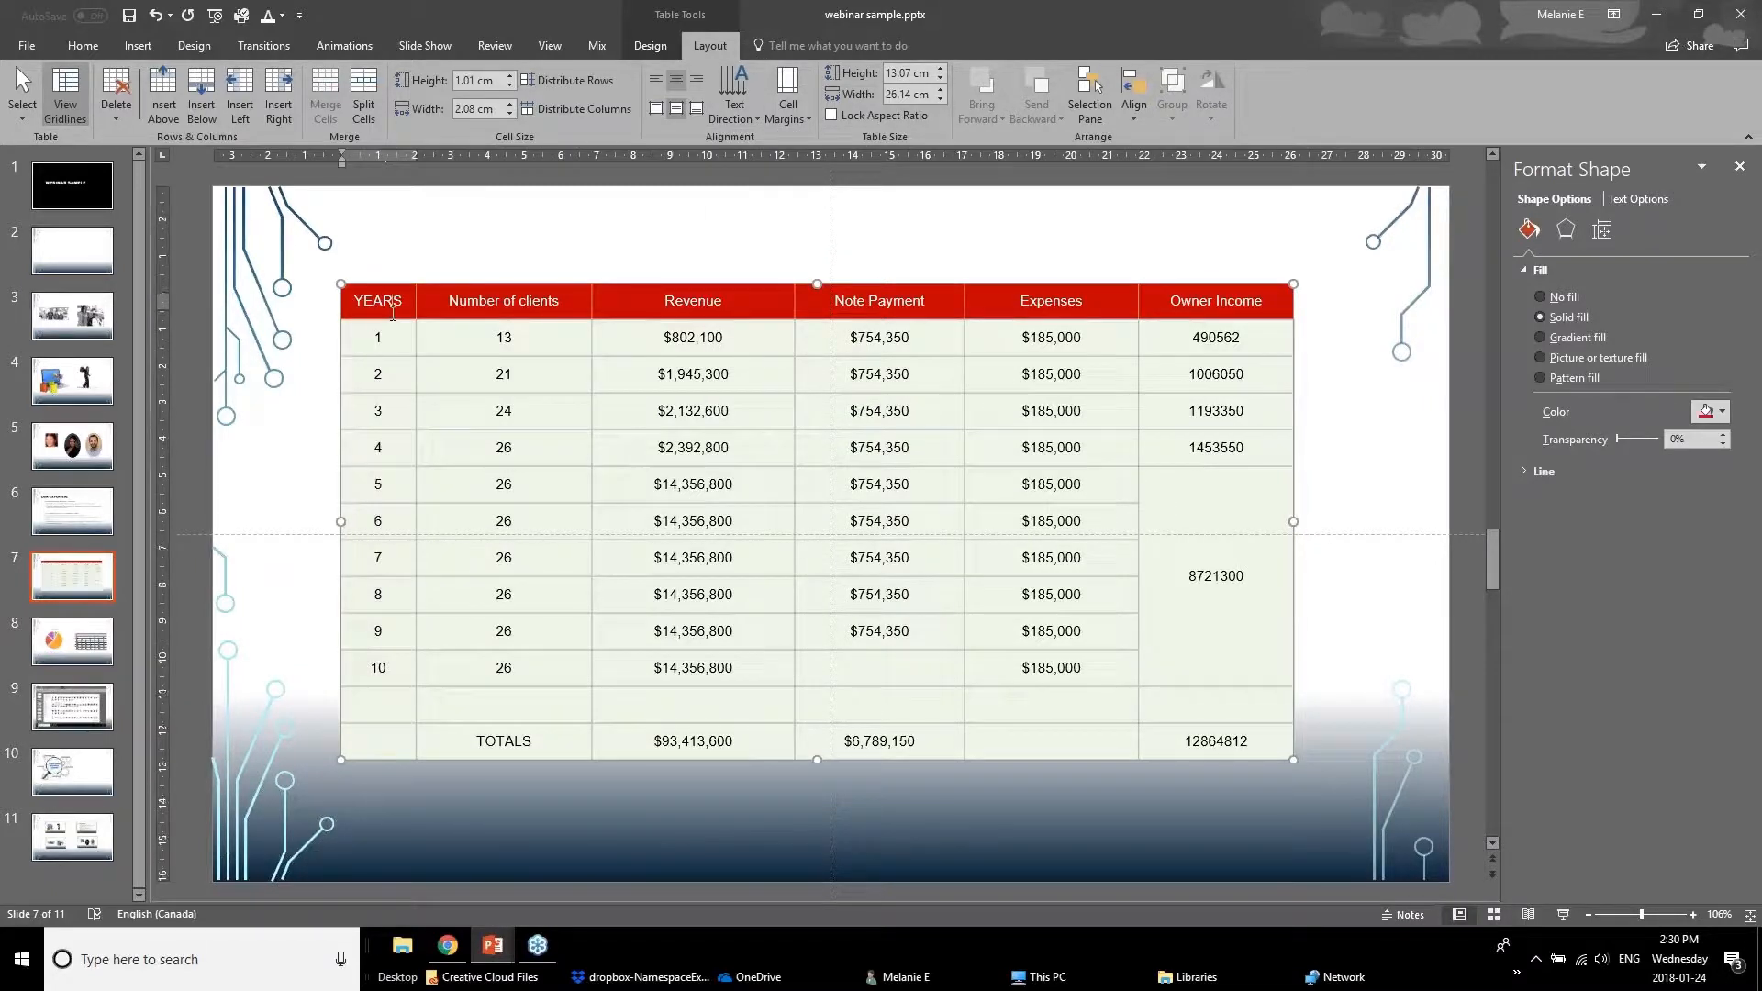
pyautogui.click(789, 117)
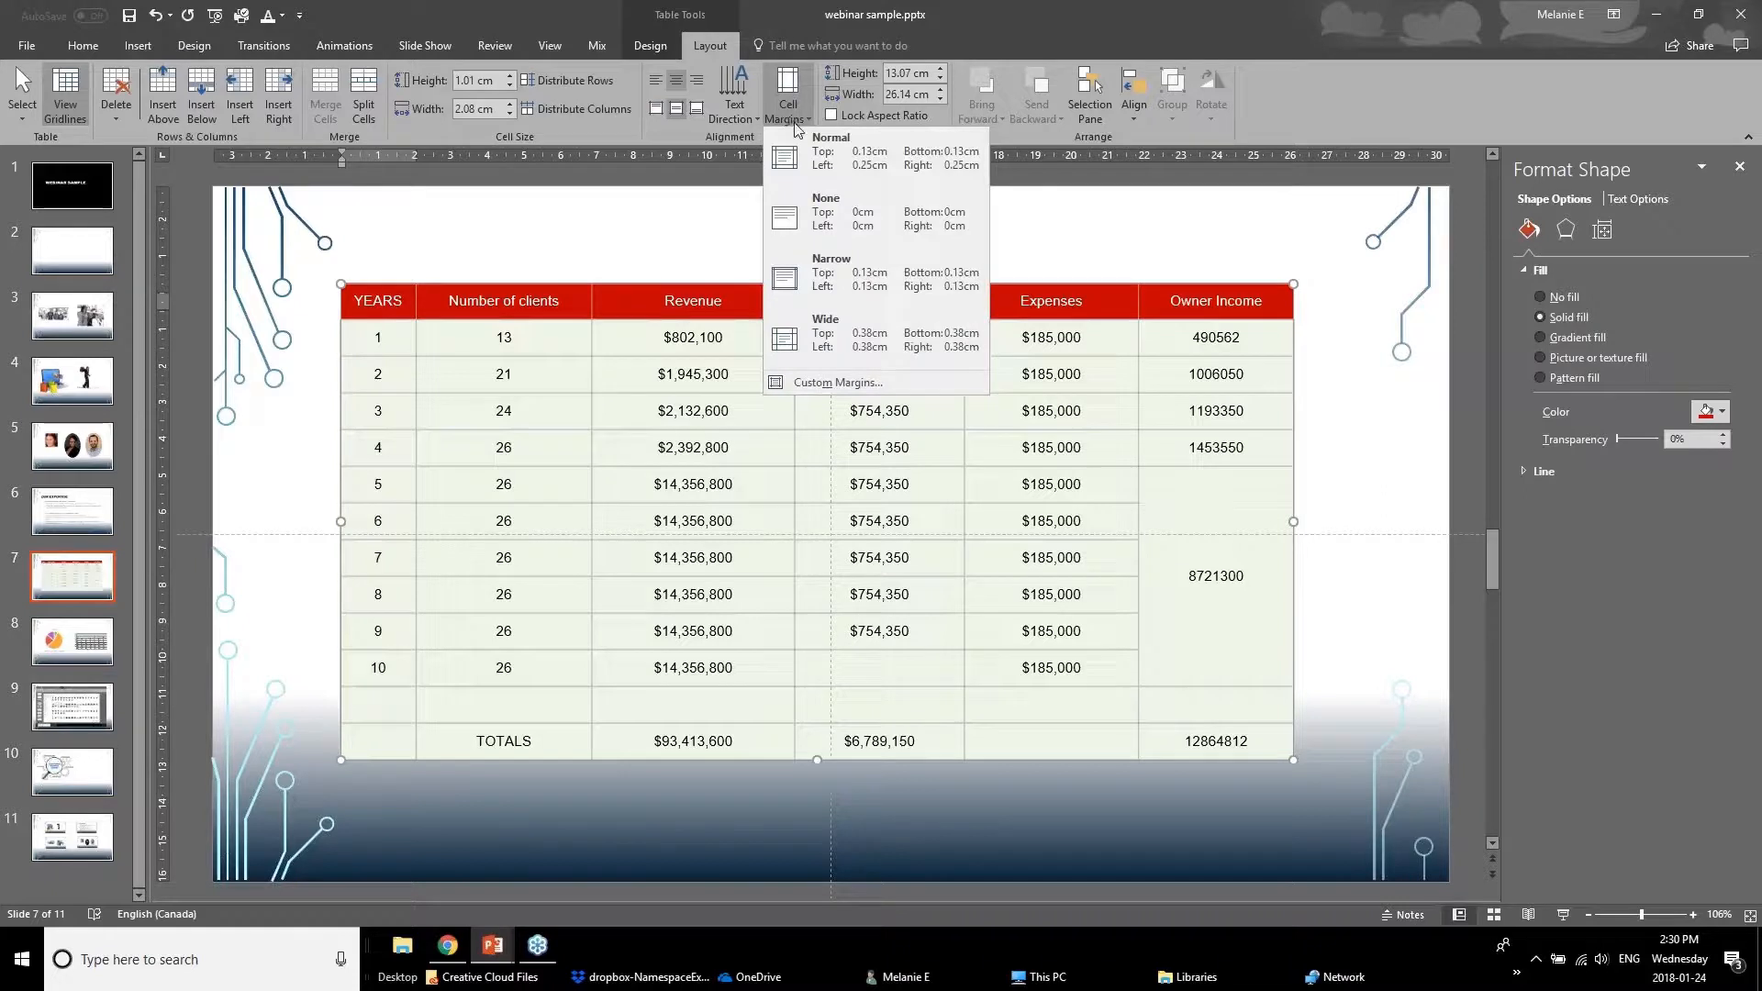
pyautogui.click(427, 378)
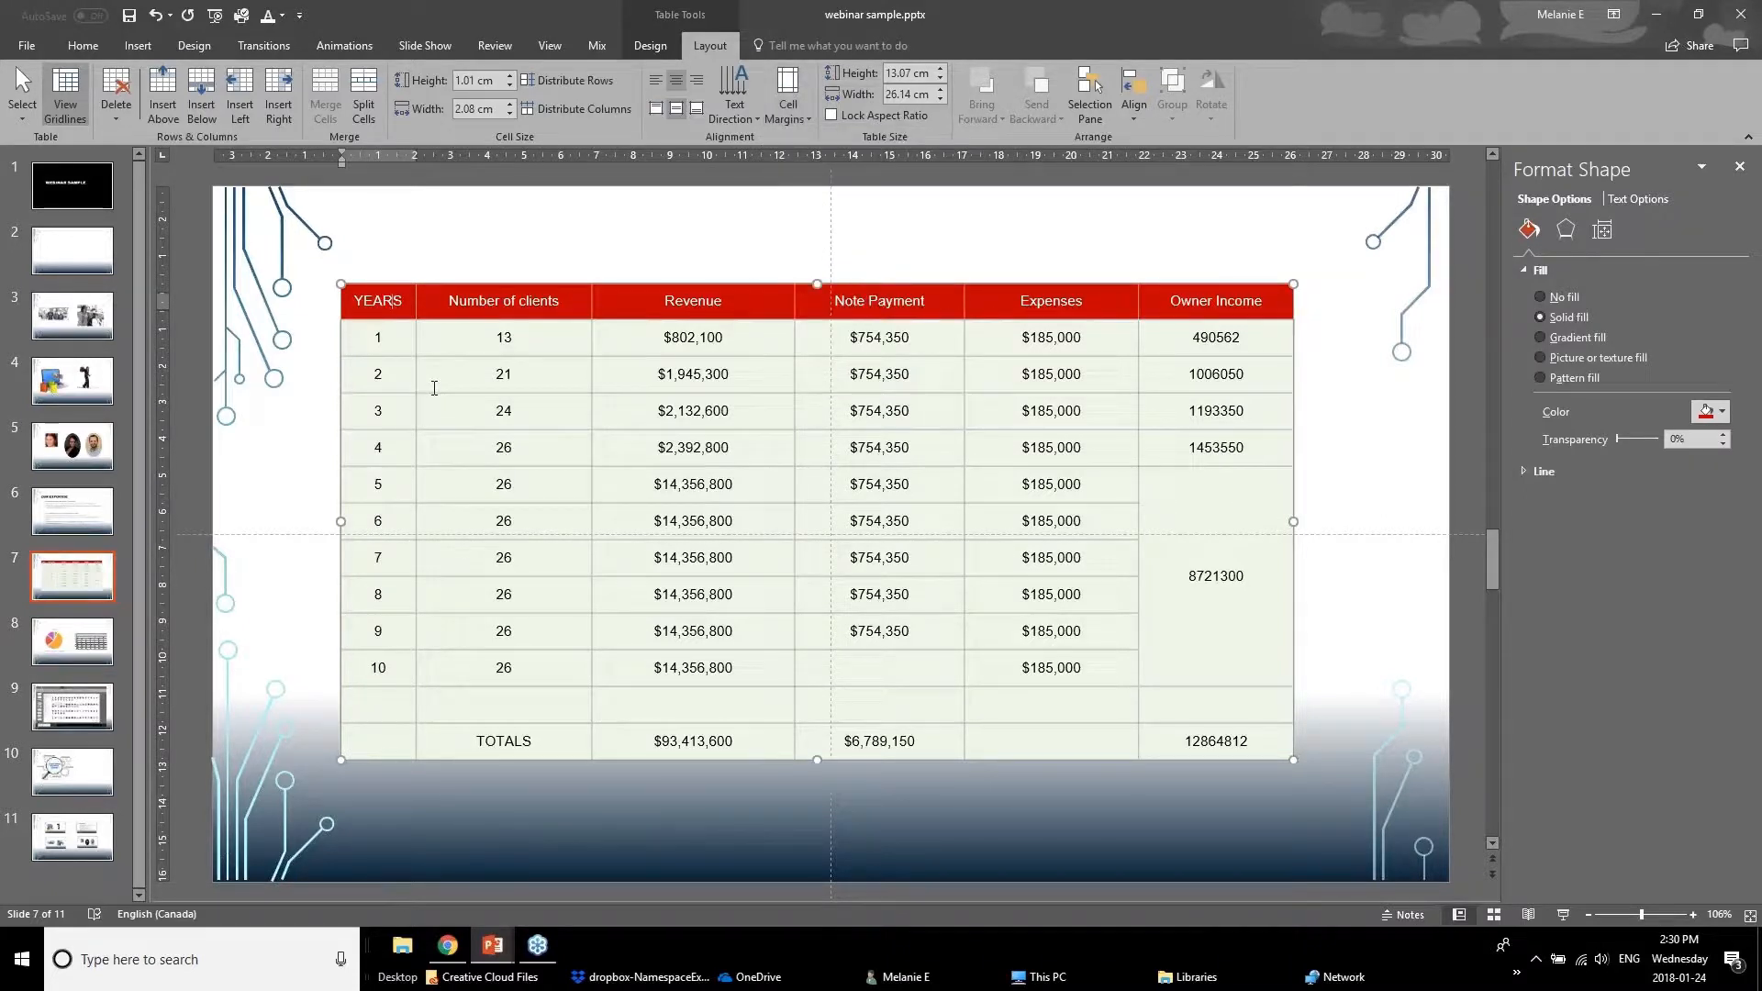
pyautogui.click(494, 341)
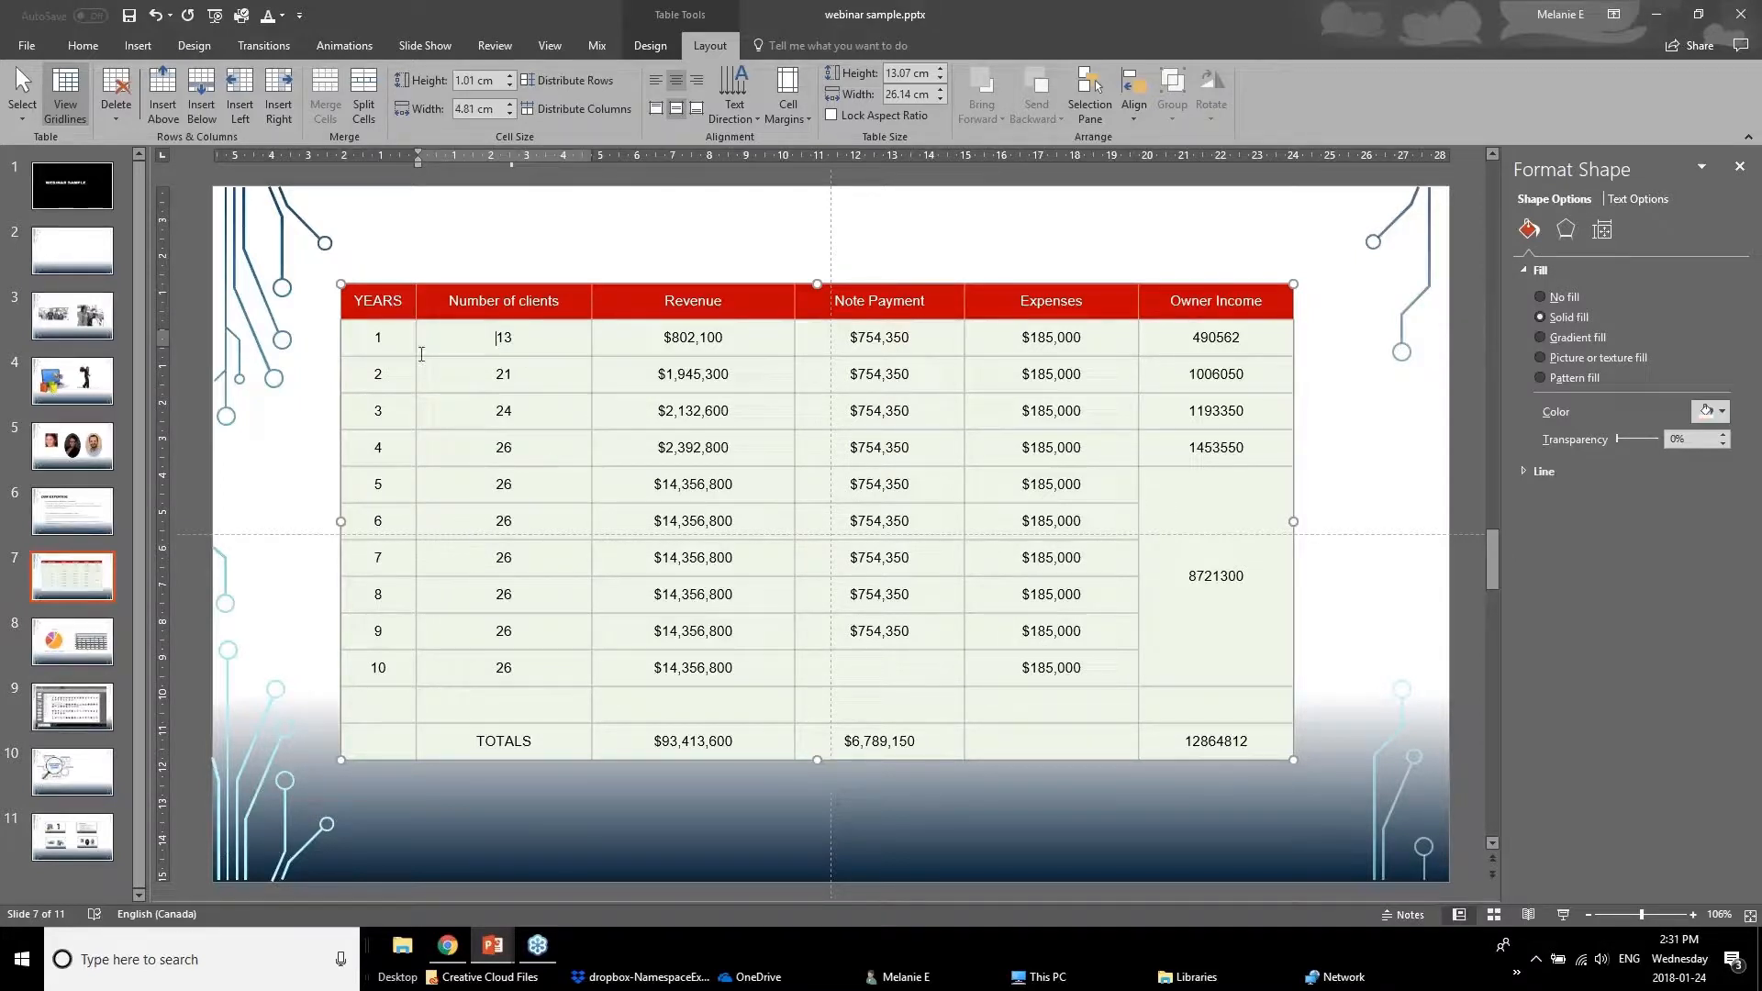
pyautogui.moveTo(409, 309); pyautogui.dragTo(1276, 746)
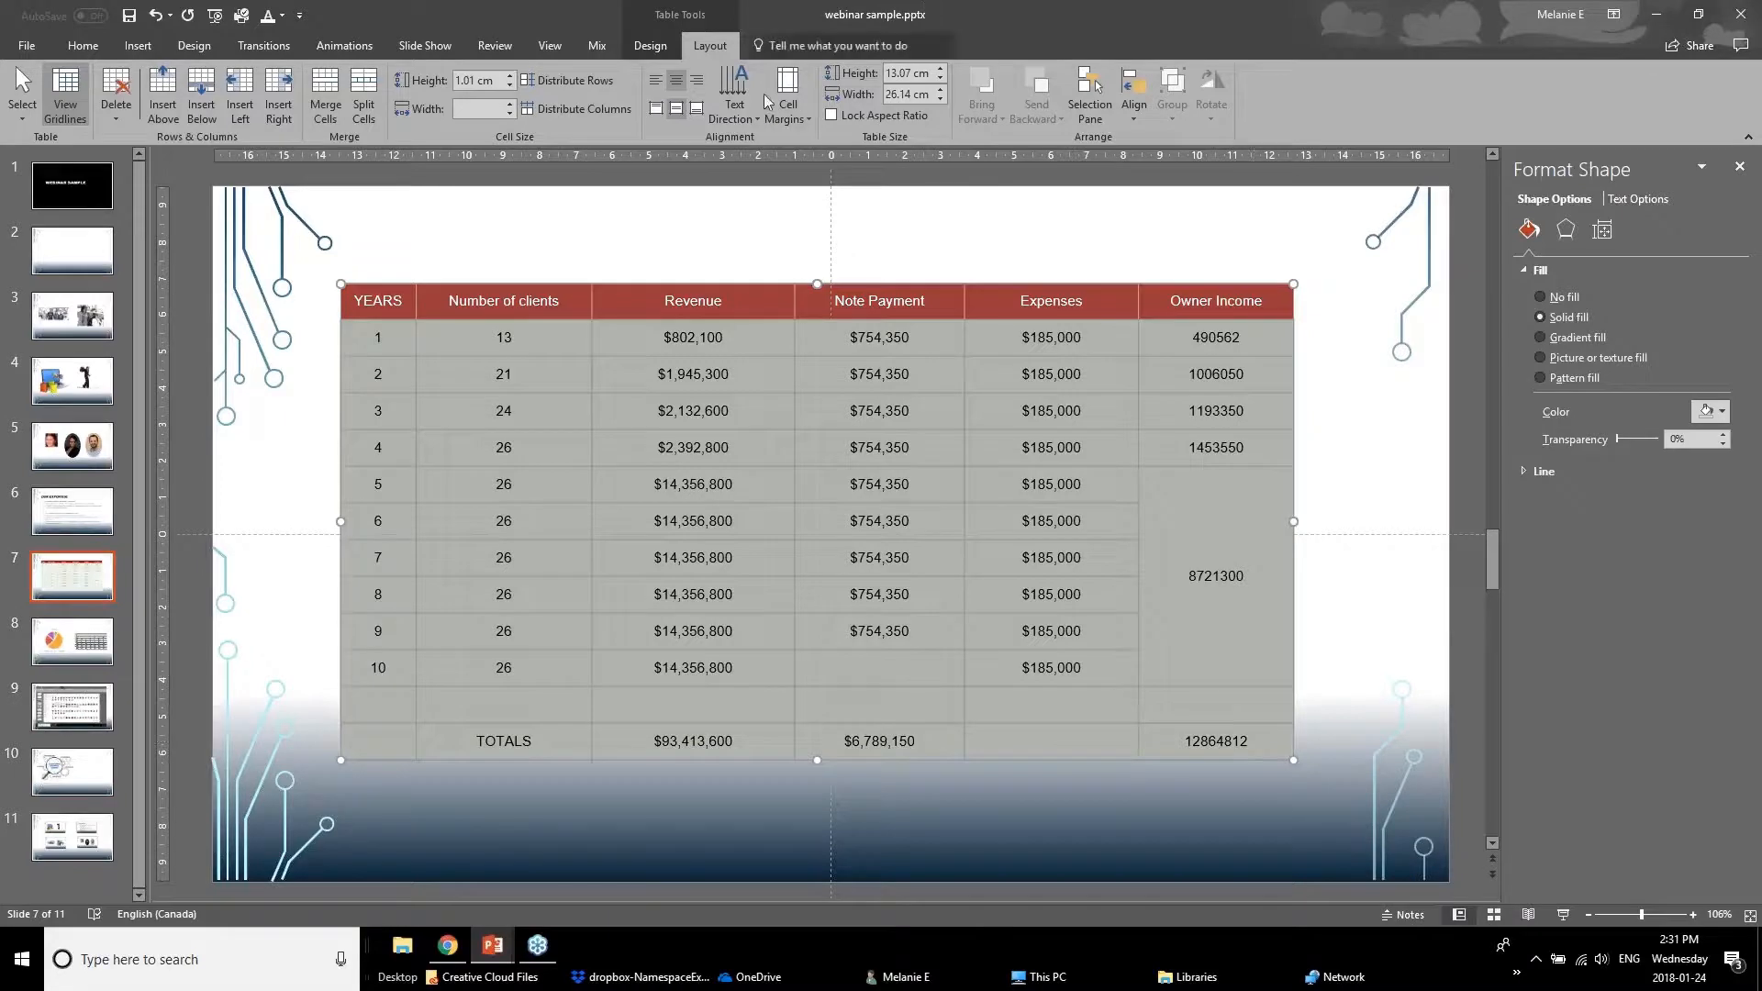
pyautogui.click(788, 108)
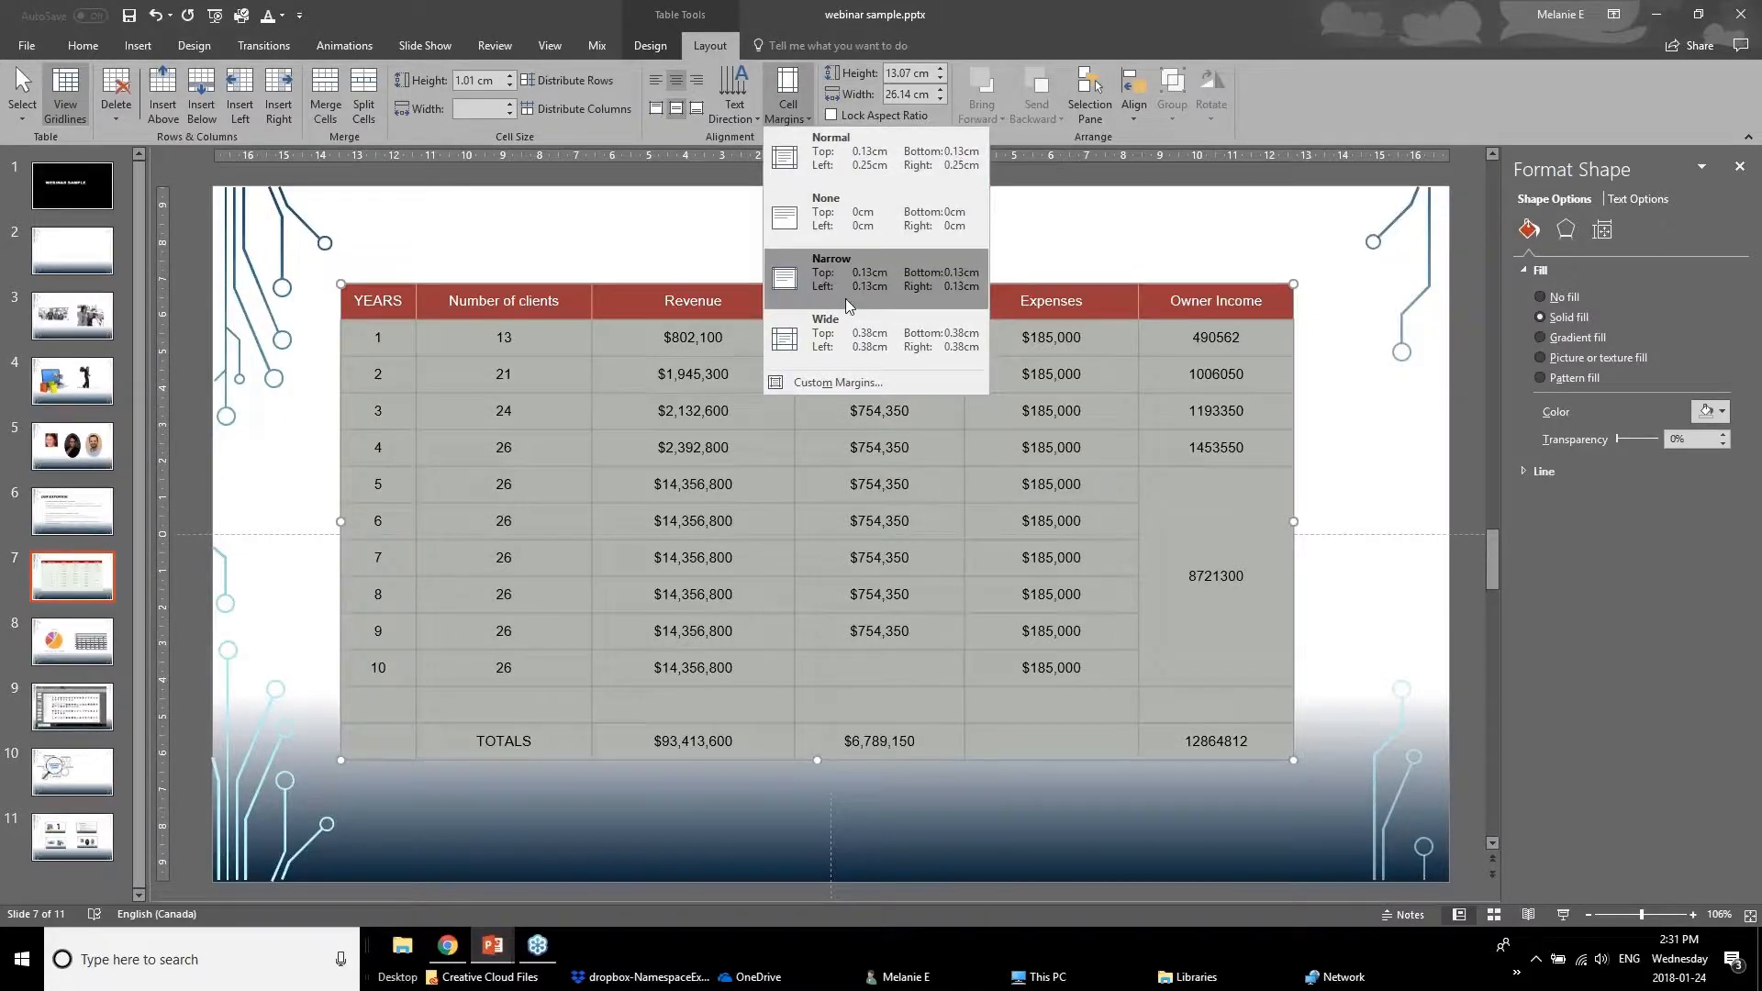
pyautogui.click(826, 272)
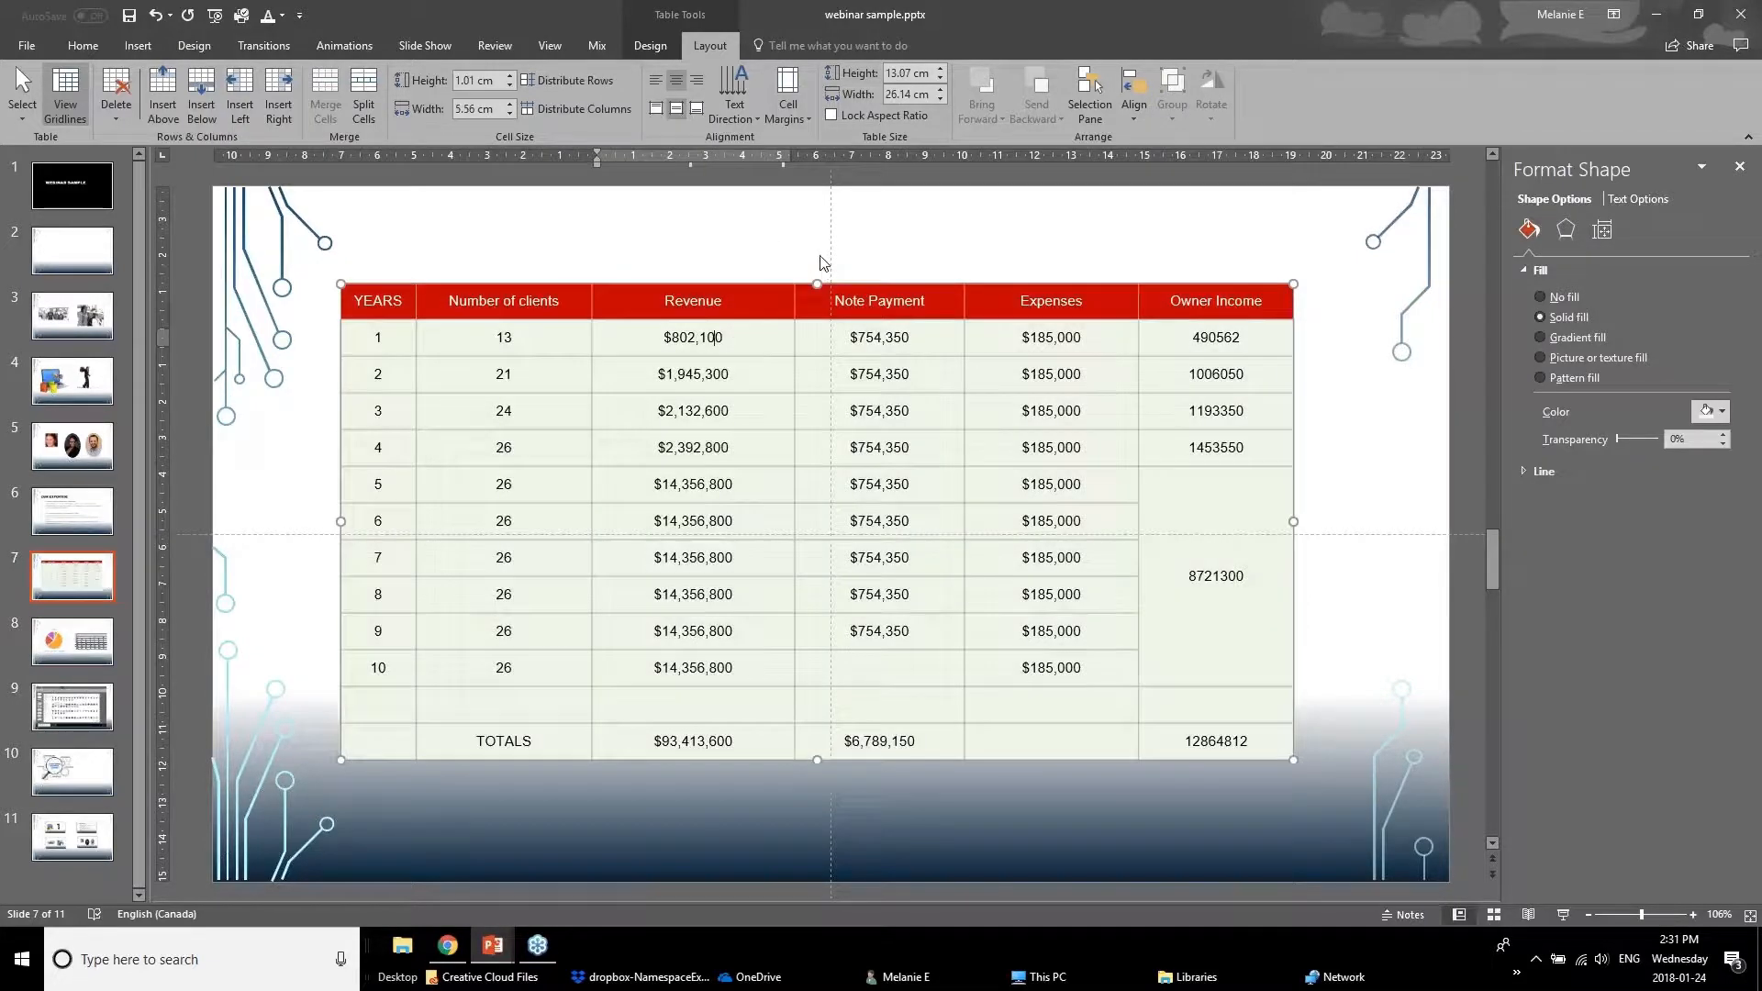
# Step: Examine the table's text box formatting options, including vertical alignment, text direction and margins
pyautogui.click(721, 292)
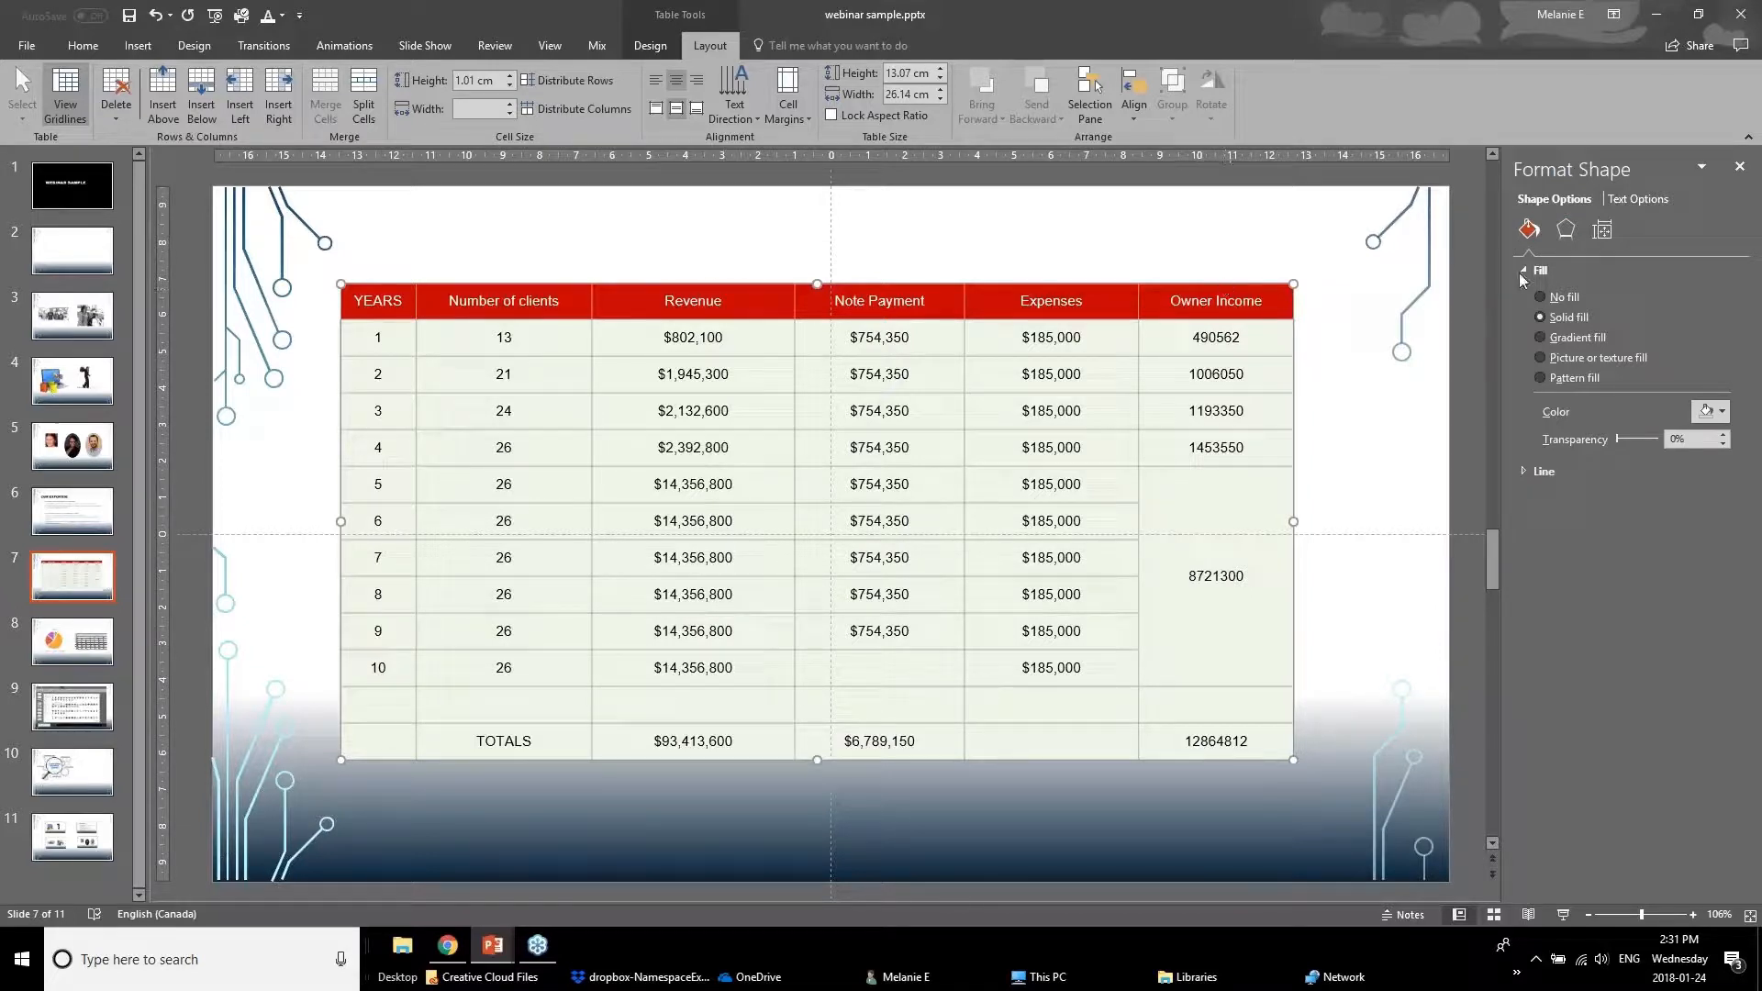
pyautogui.rightClick(1190, 282)
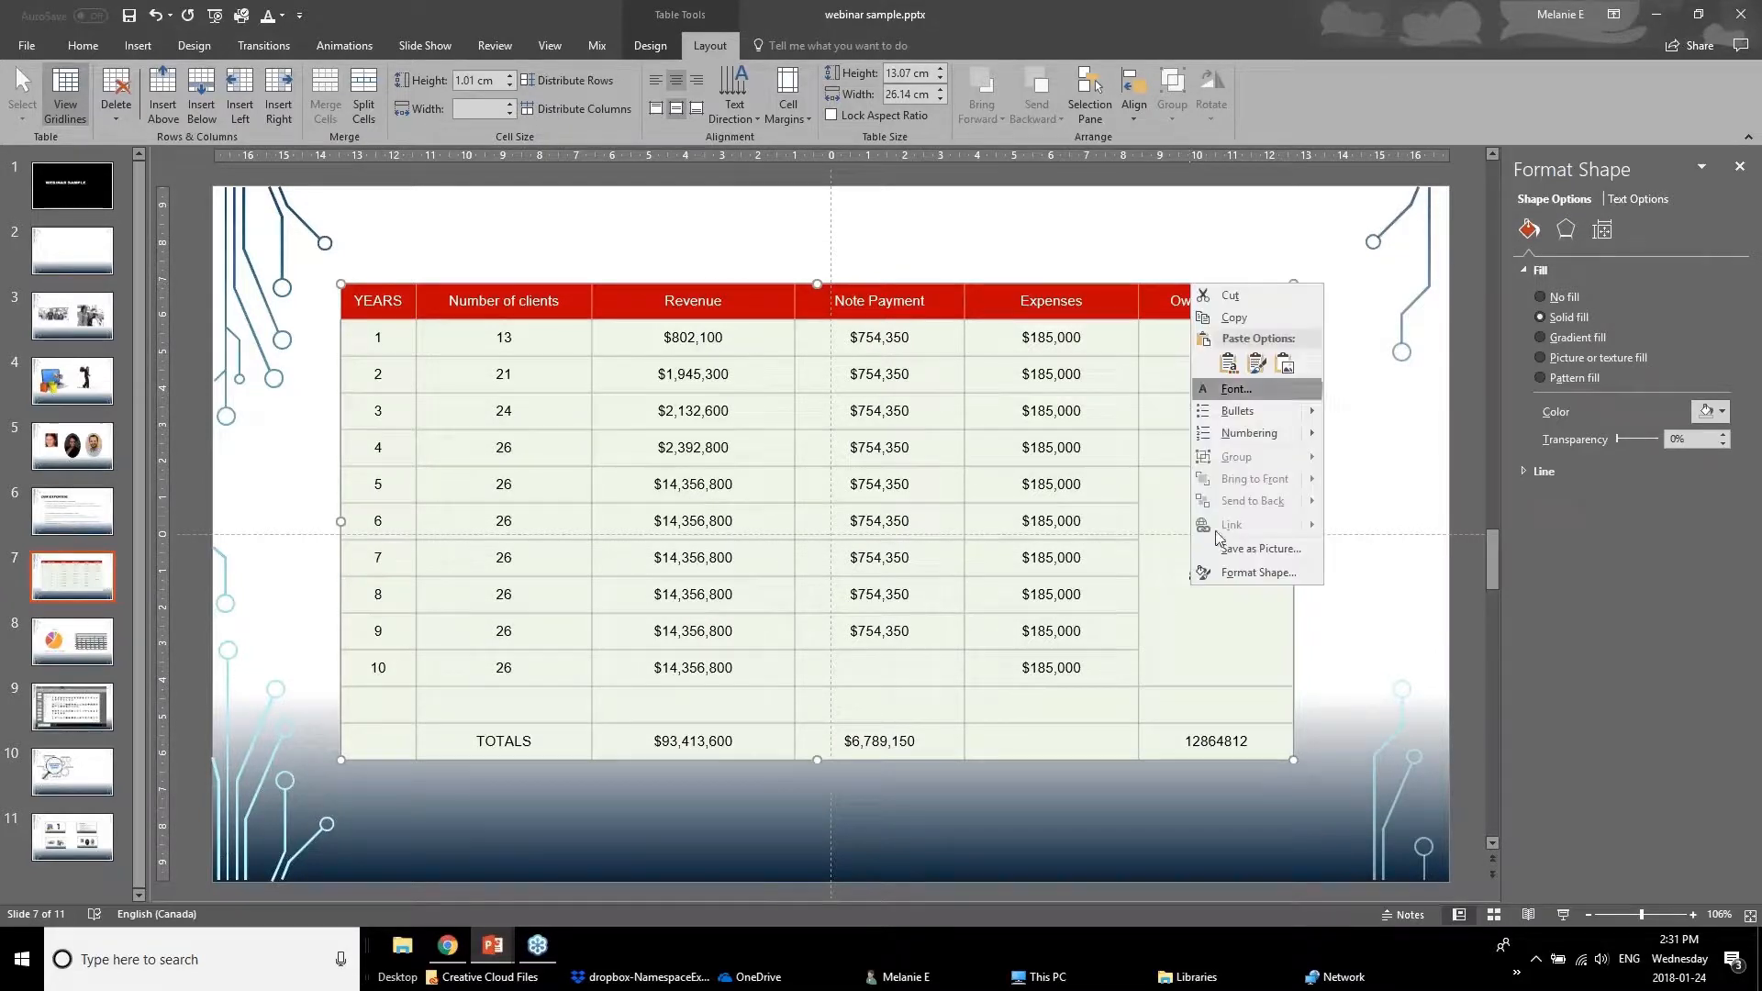
pyautogui.click(1230, 575)
pyautogui.click(1626, 201)
pyautogui.click(1602, 229)
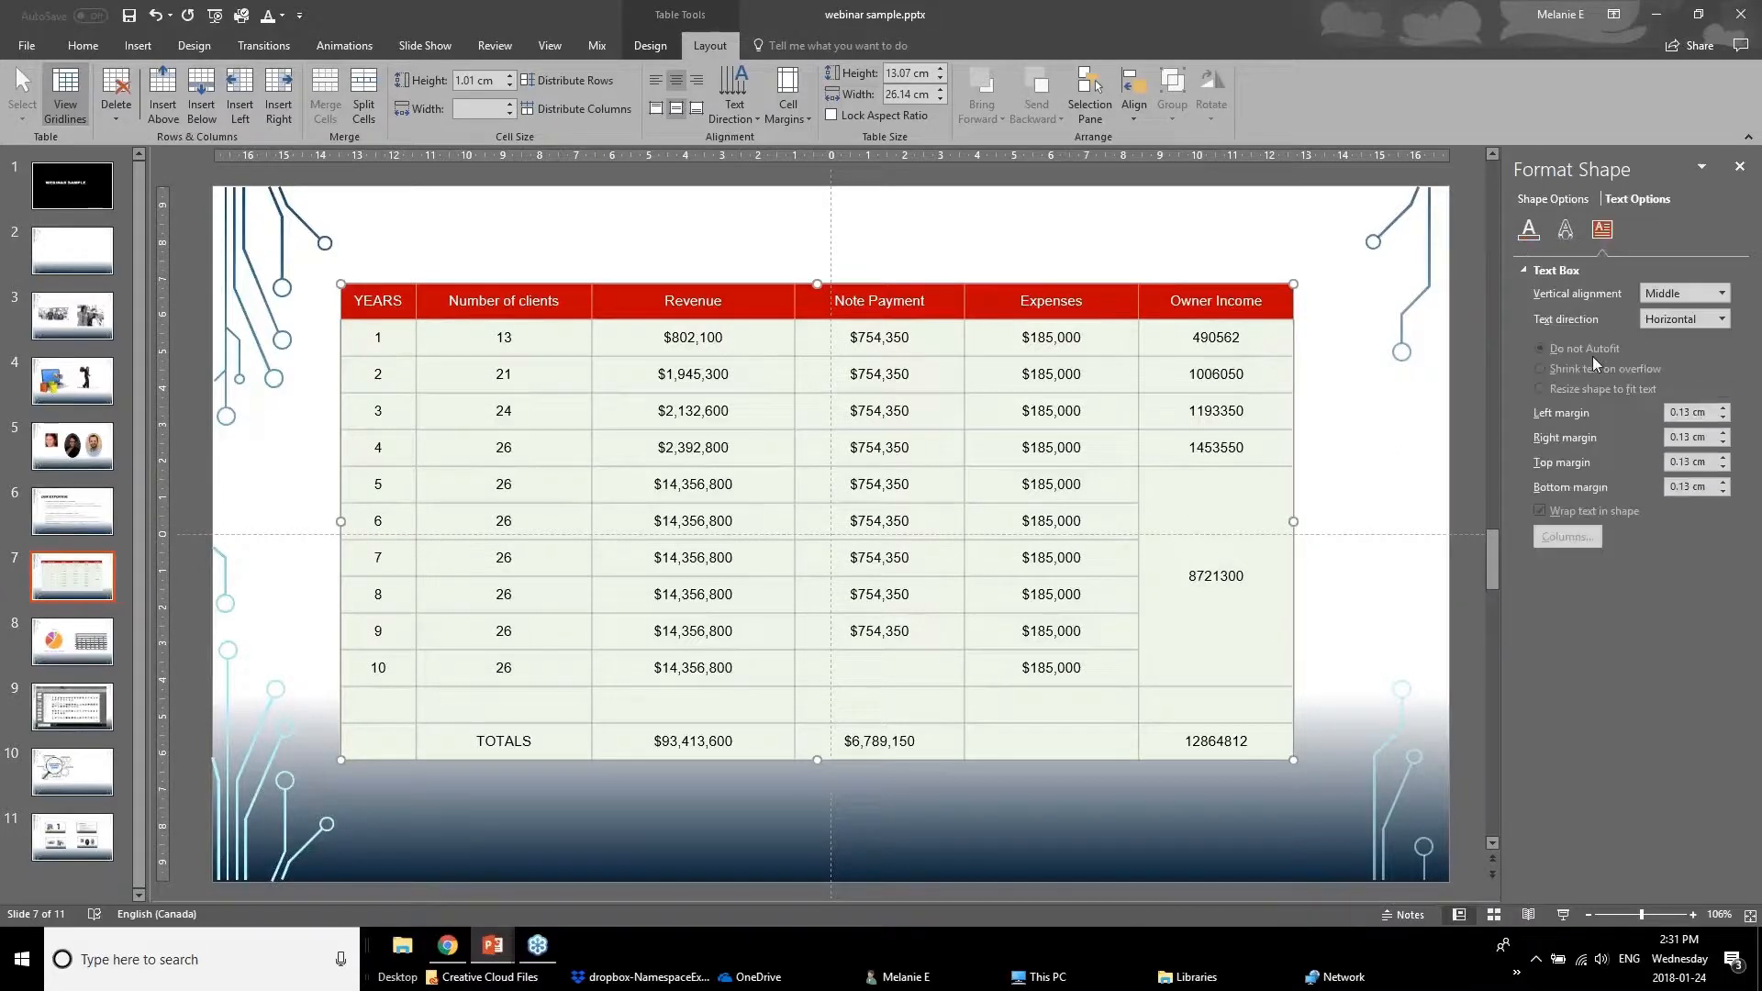
pyautogui.click(984, 377)
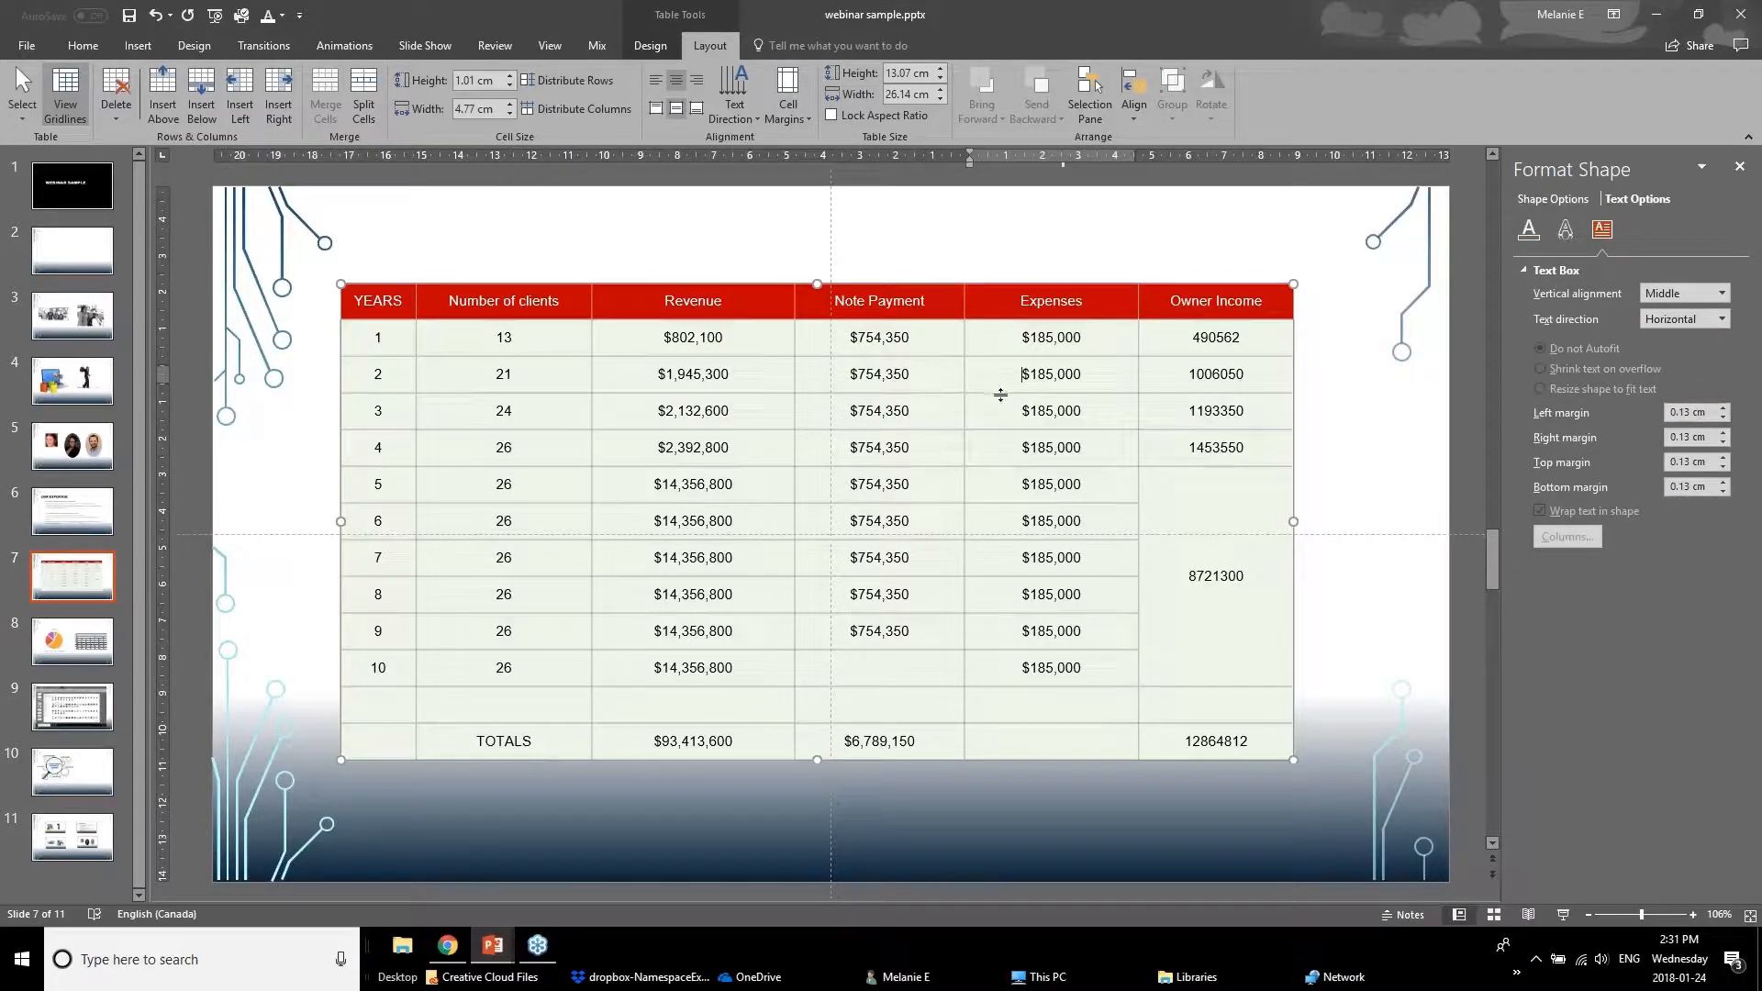
pyautogui.click(1006, 407)
pyautogui.click(1030, 486)
pyautogui.moveTo(1170, 502); pyautogui.dragTo(1189, 686)
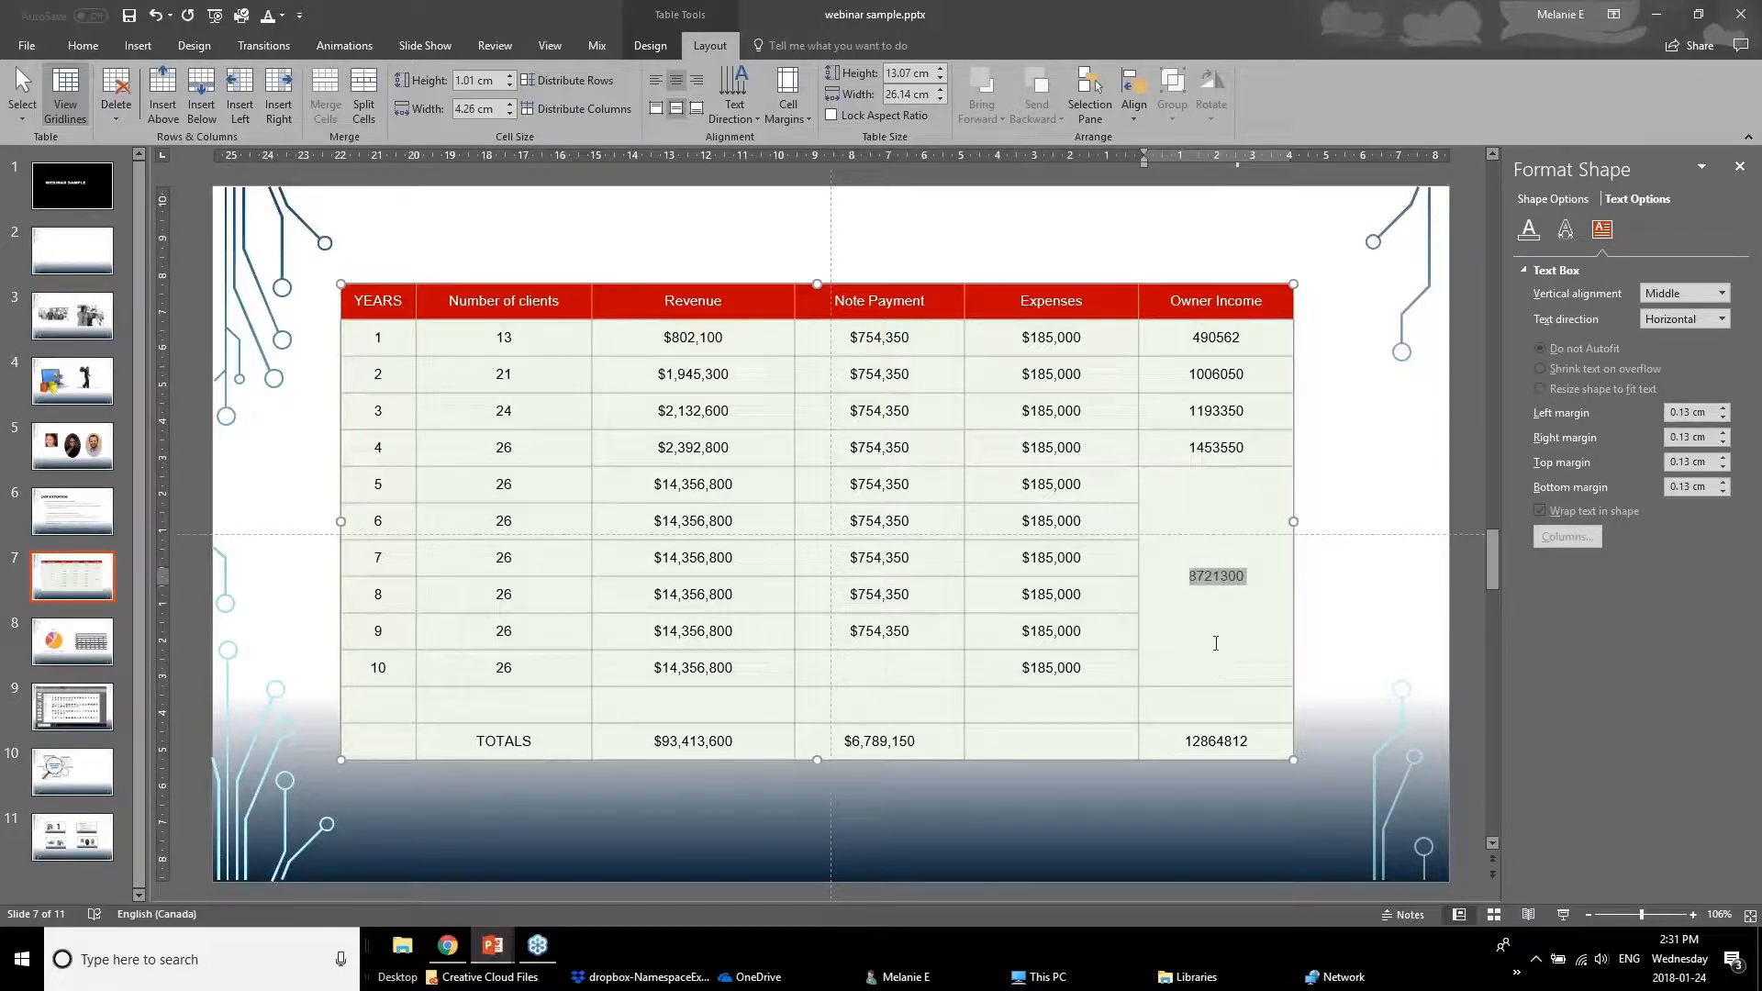
pyautogui.click(1216, 671)
pyautogui.moveTo(1239, 742); pyautogui.dragTo(397, 749)
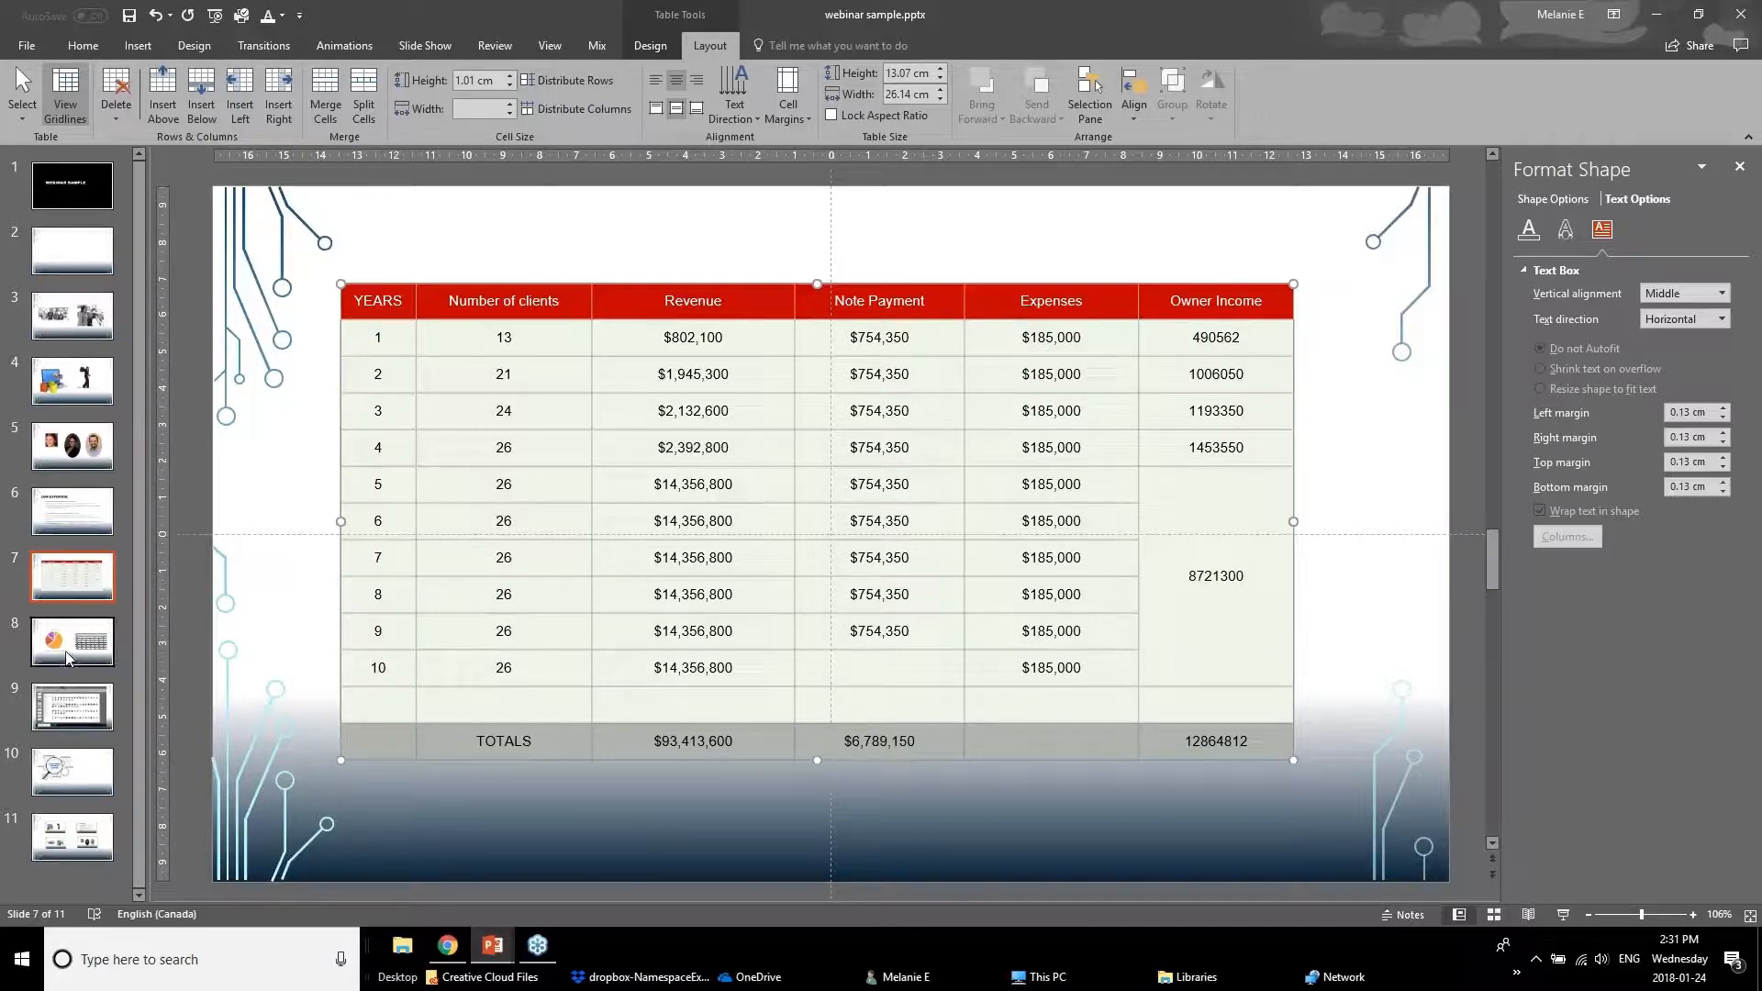
# Step: Switch to Powerpoint Webinar January 2018 v1.pptx and display slide 14, Better Looking Graphs
pyautogui.click(492, 946)
pyautogui.click(399, 867)
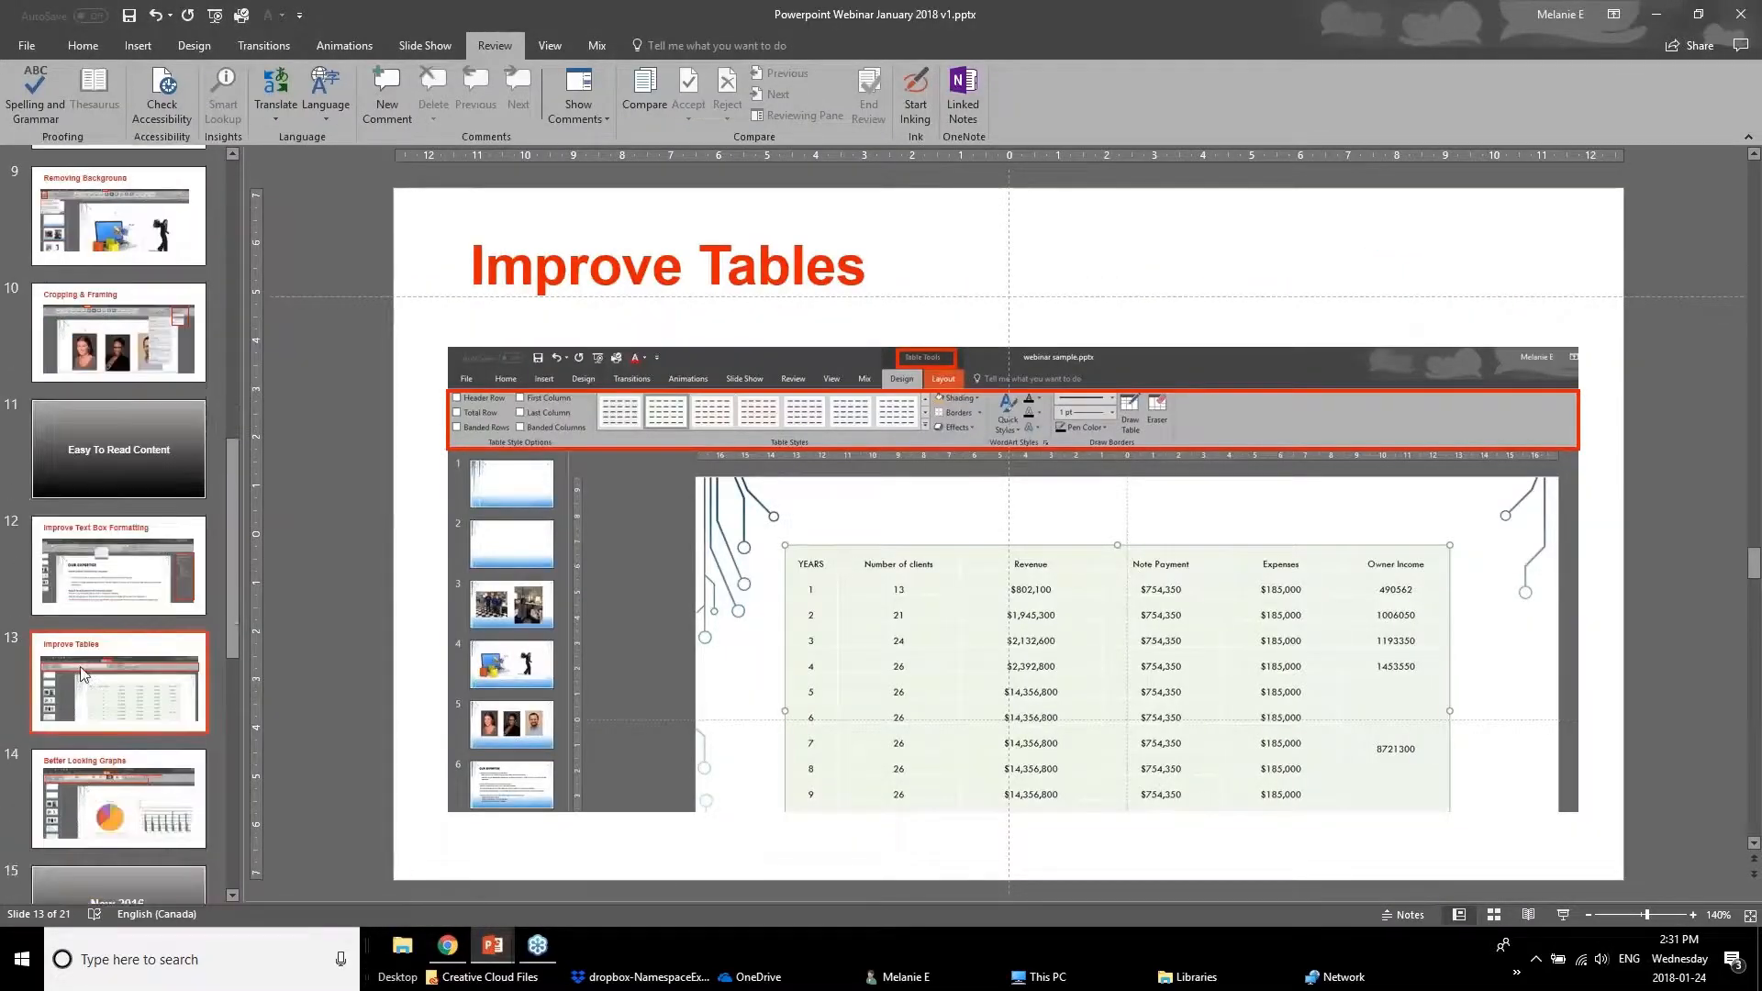
pyautogui.click(93, 825)
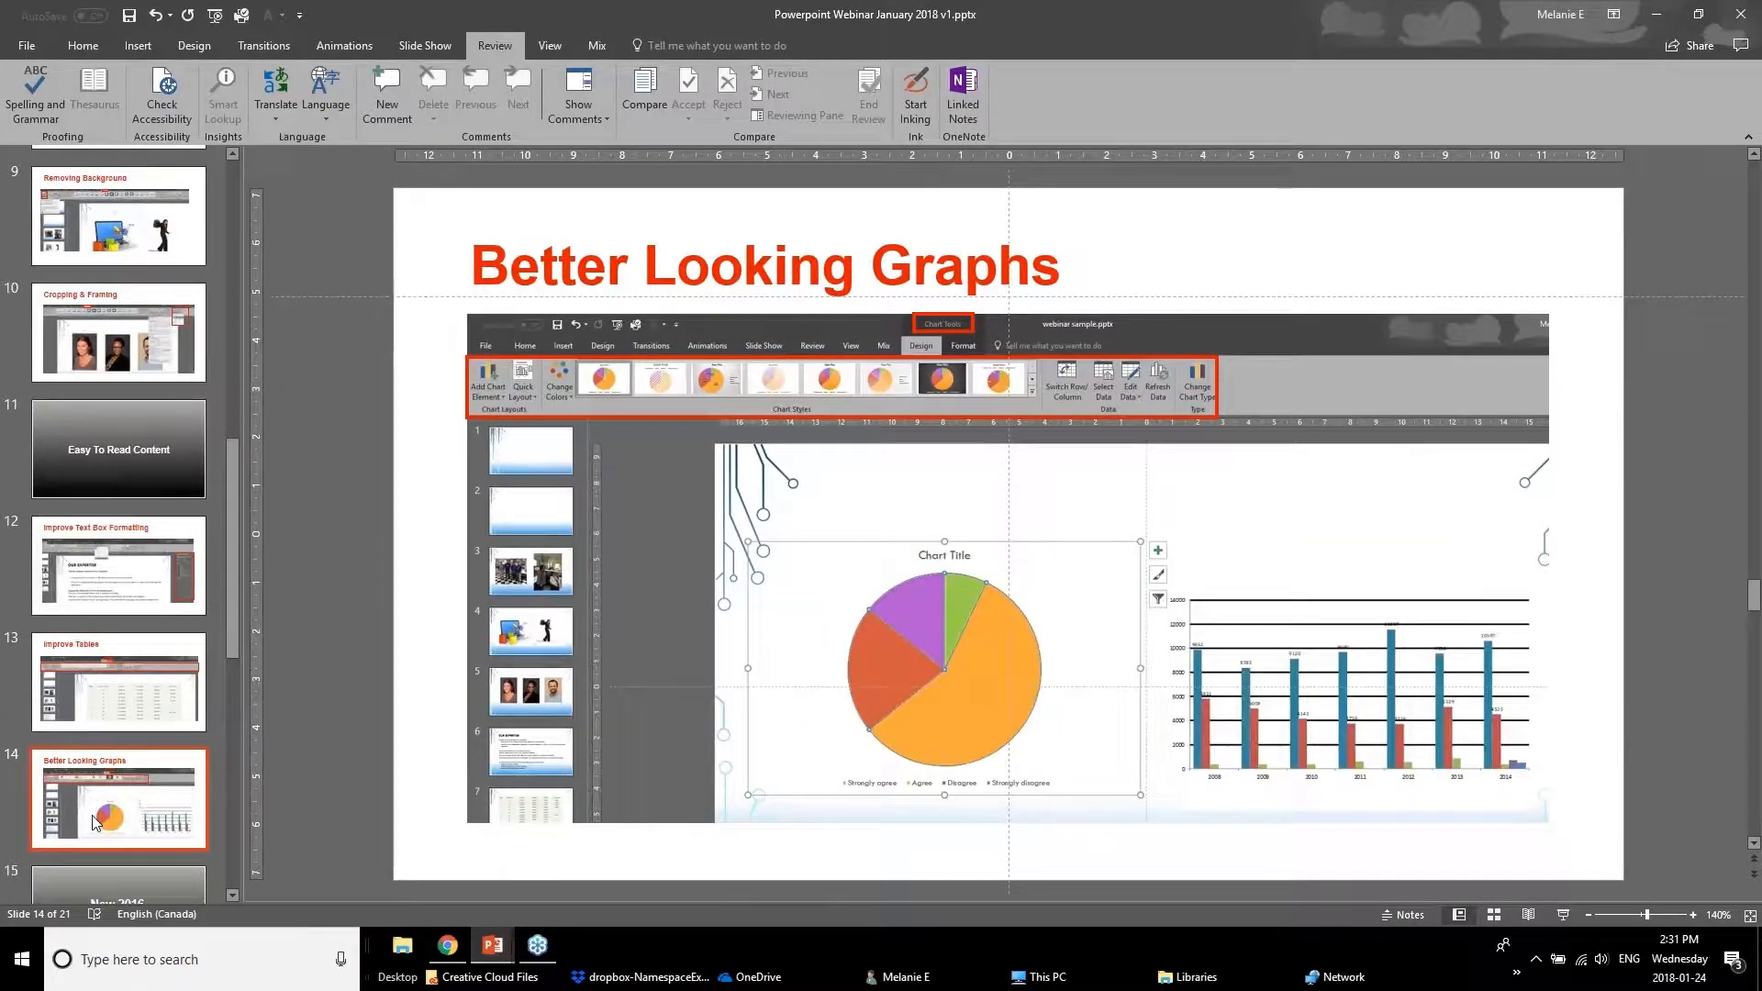
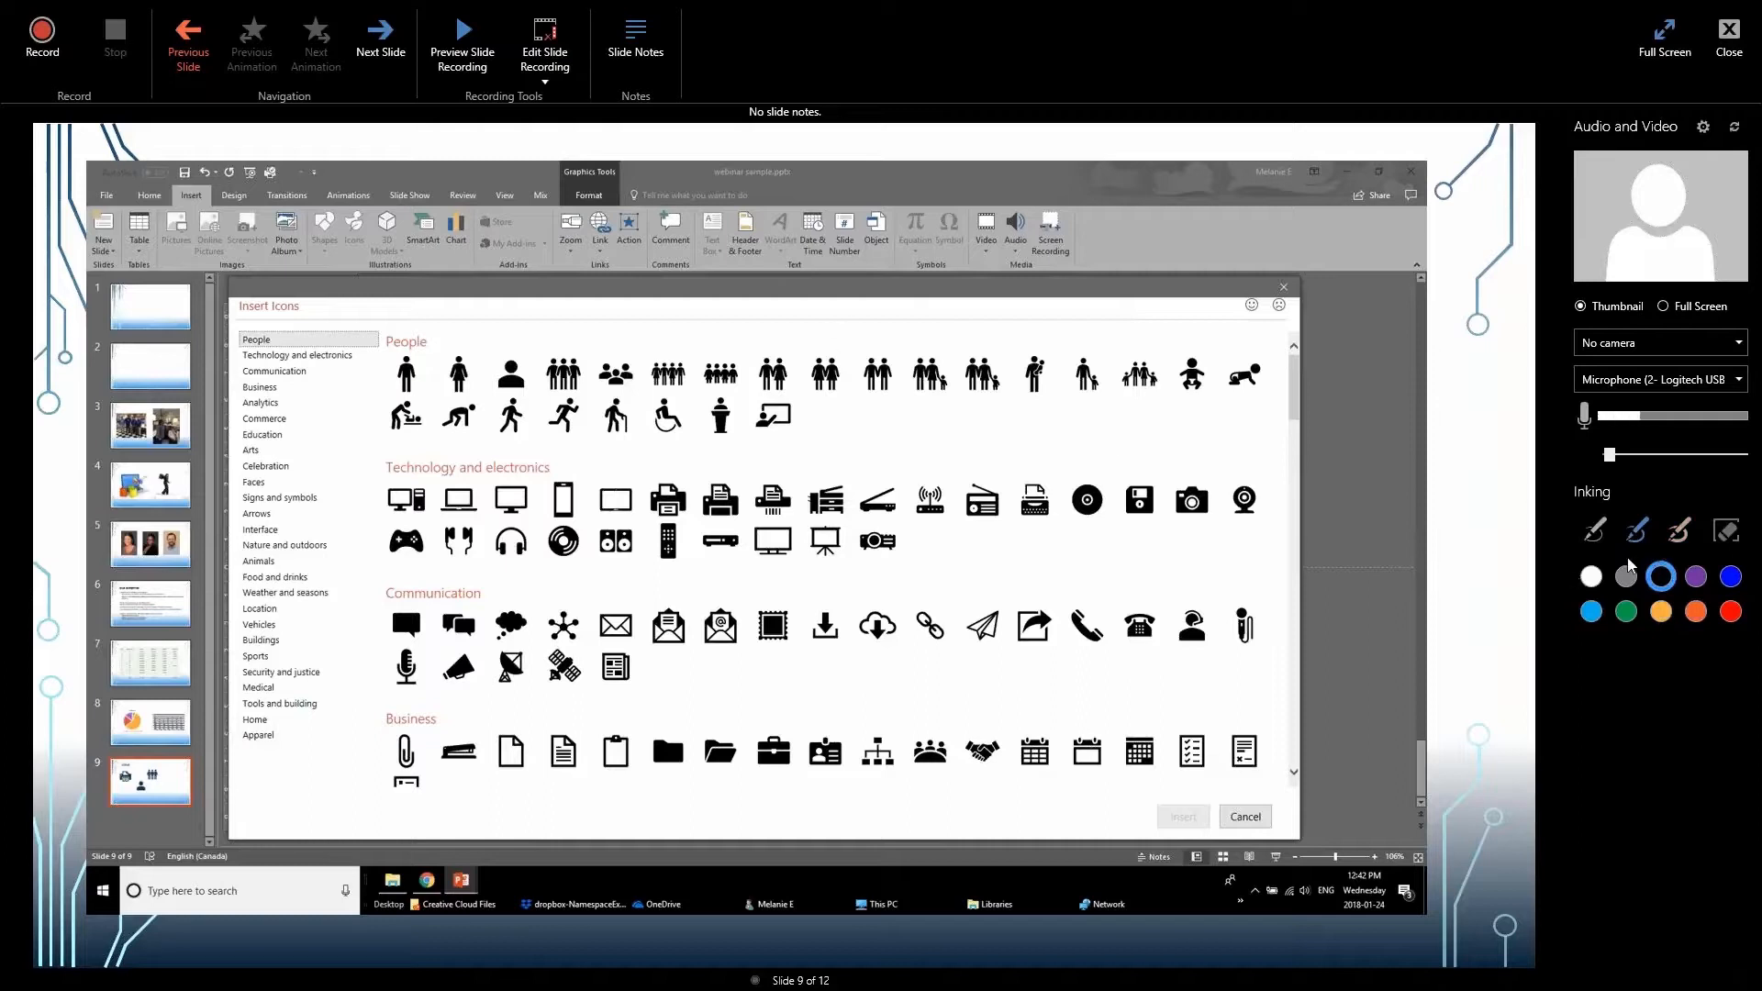
# Step: Set the slide recording ink color to orange and try the second inking pen before choosing the first one
pyautogui.click(1696, 611)
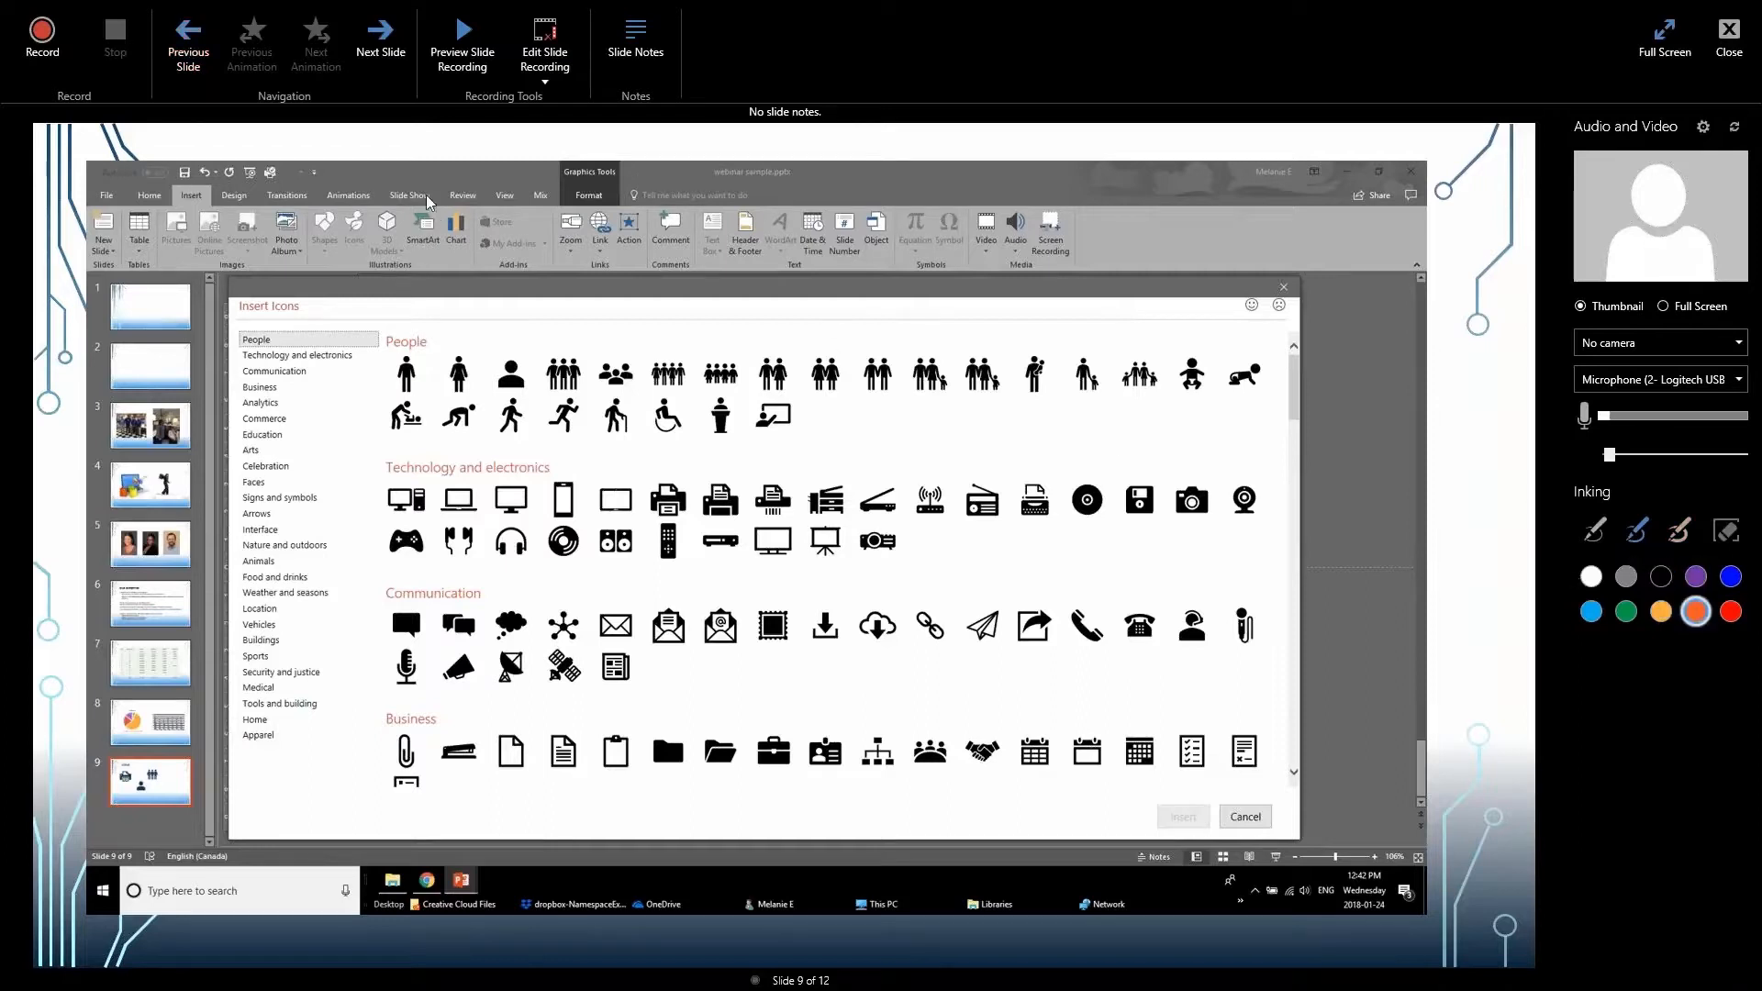
pyautogui.click(1640, 531)
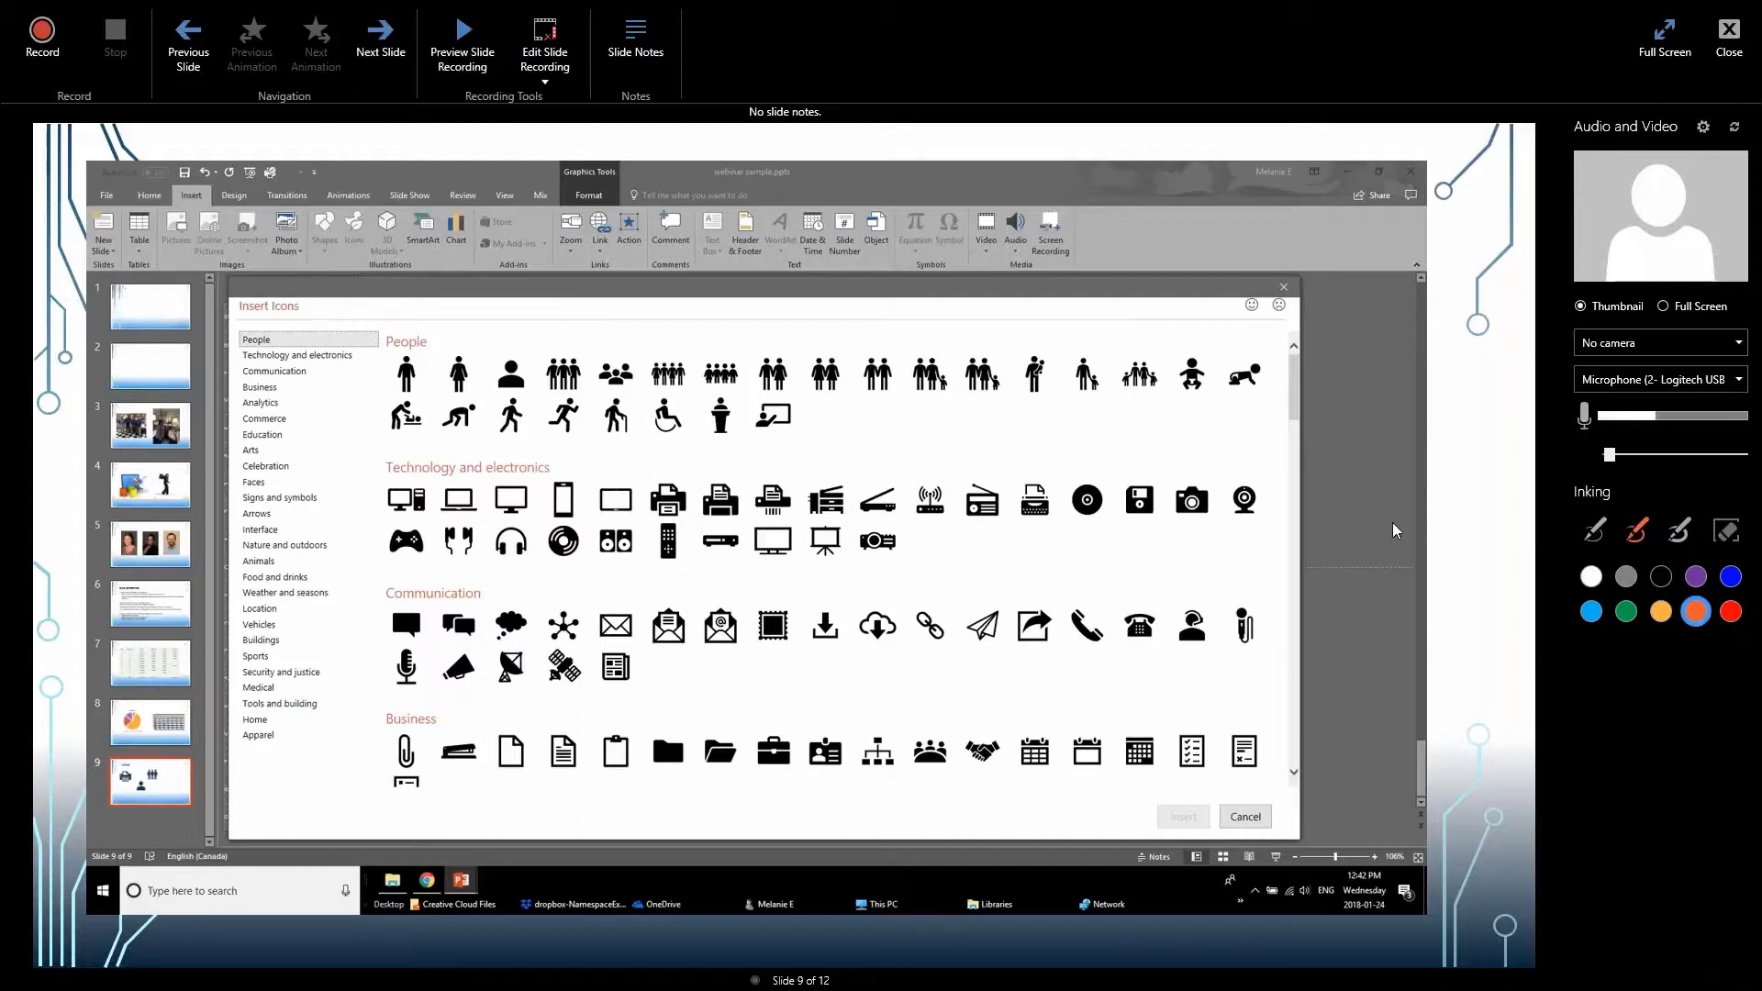
pyautogui.click(1598, 532)
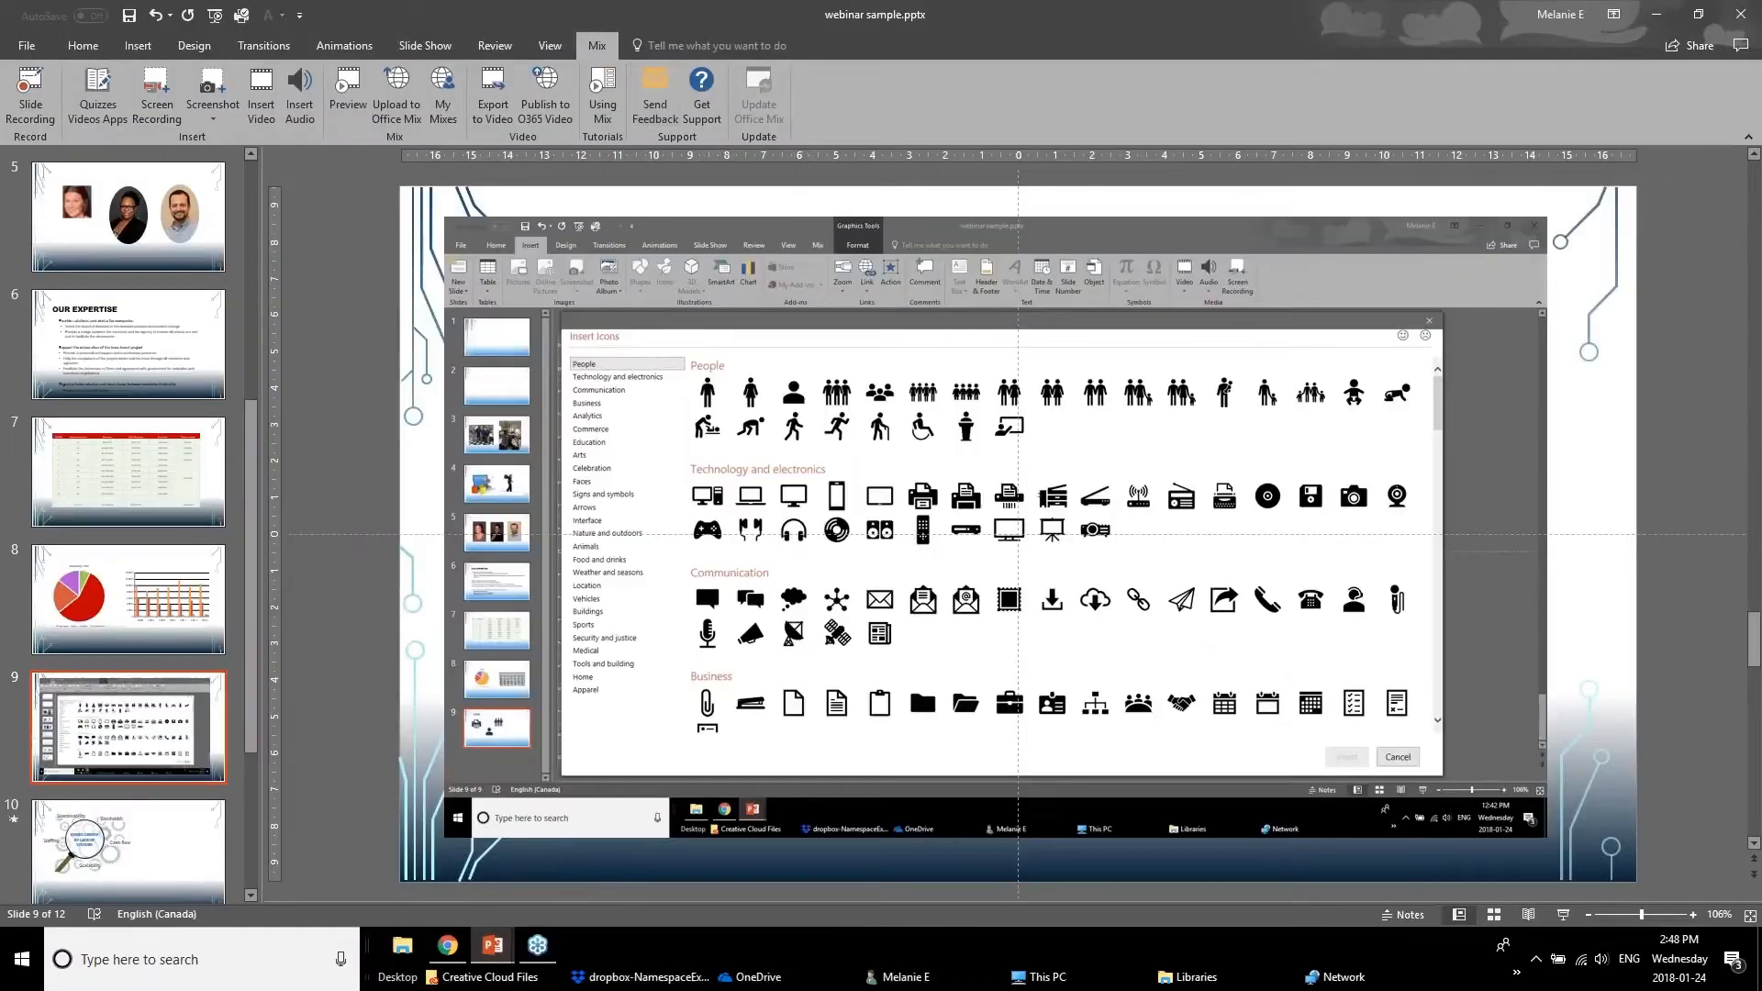
# Step: Display the slide notes for slide 10 in the slide recording view and leave that view
pyautogui.moveTo(618, 871); pyautogui.dragTo(550, 712)
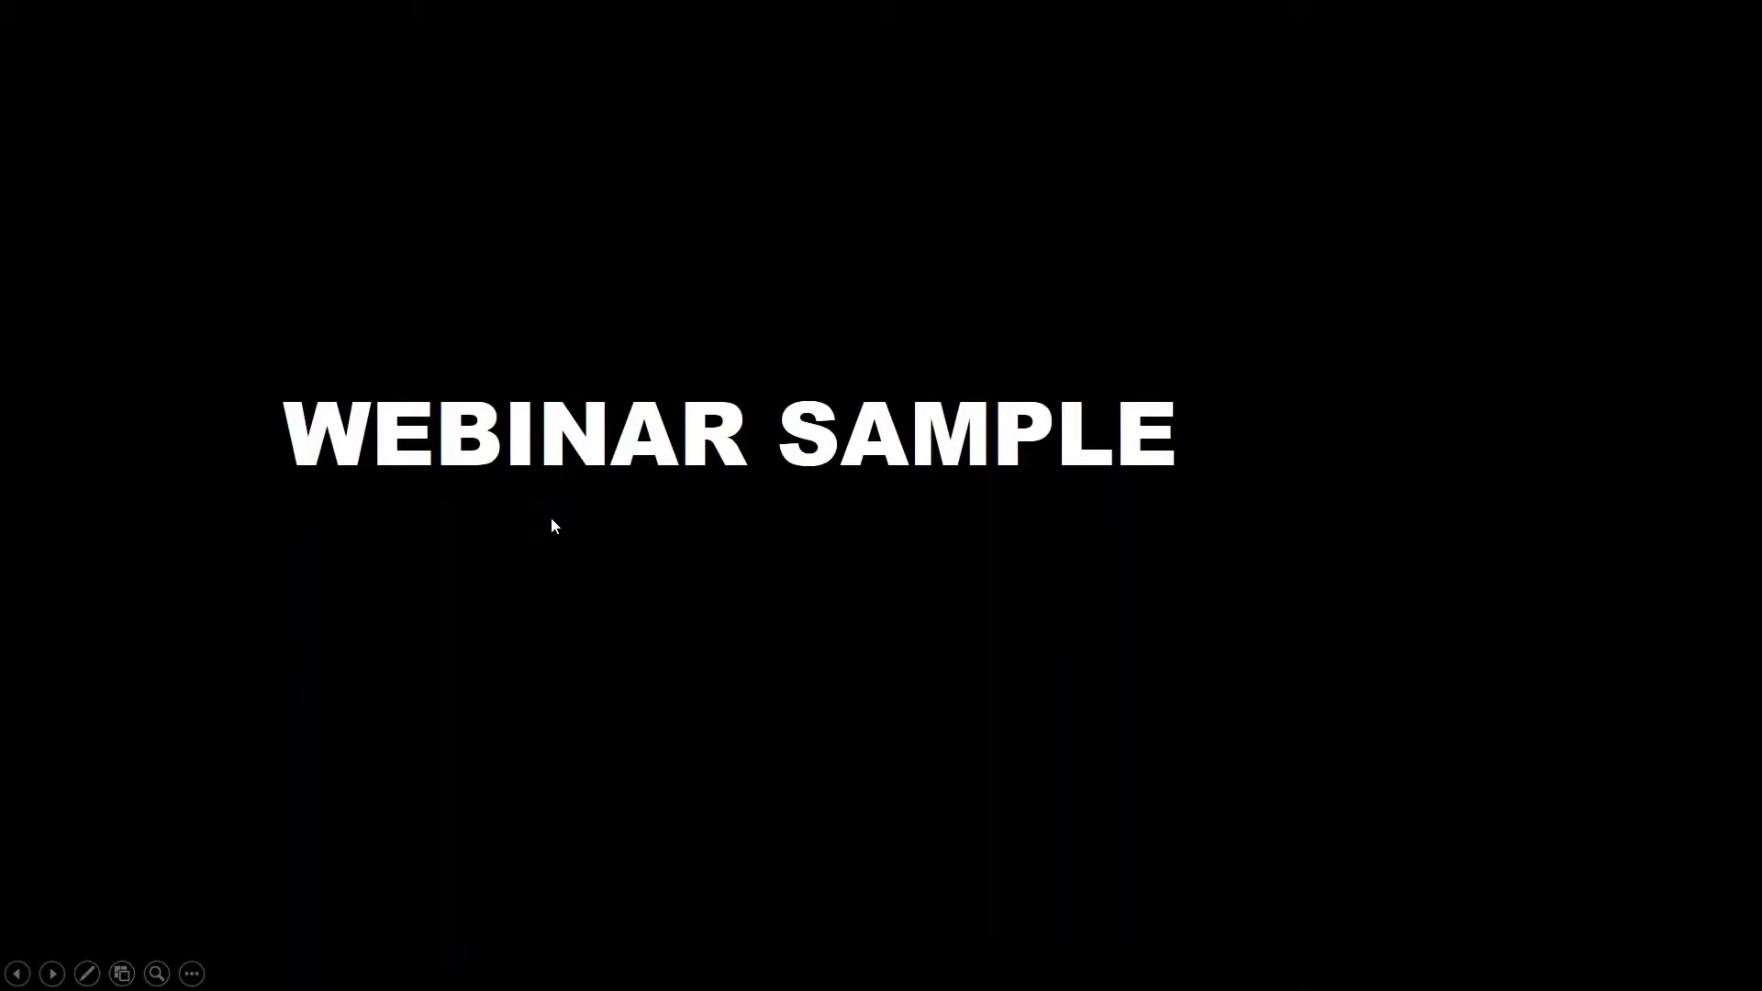
pyautogui.click(673, 694)
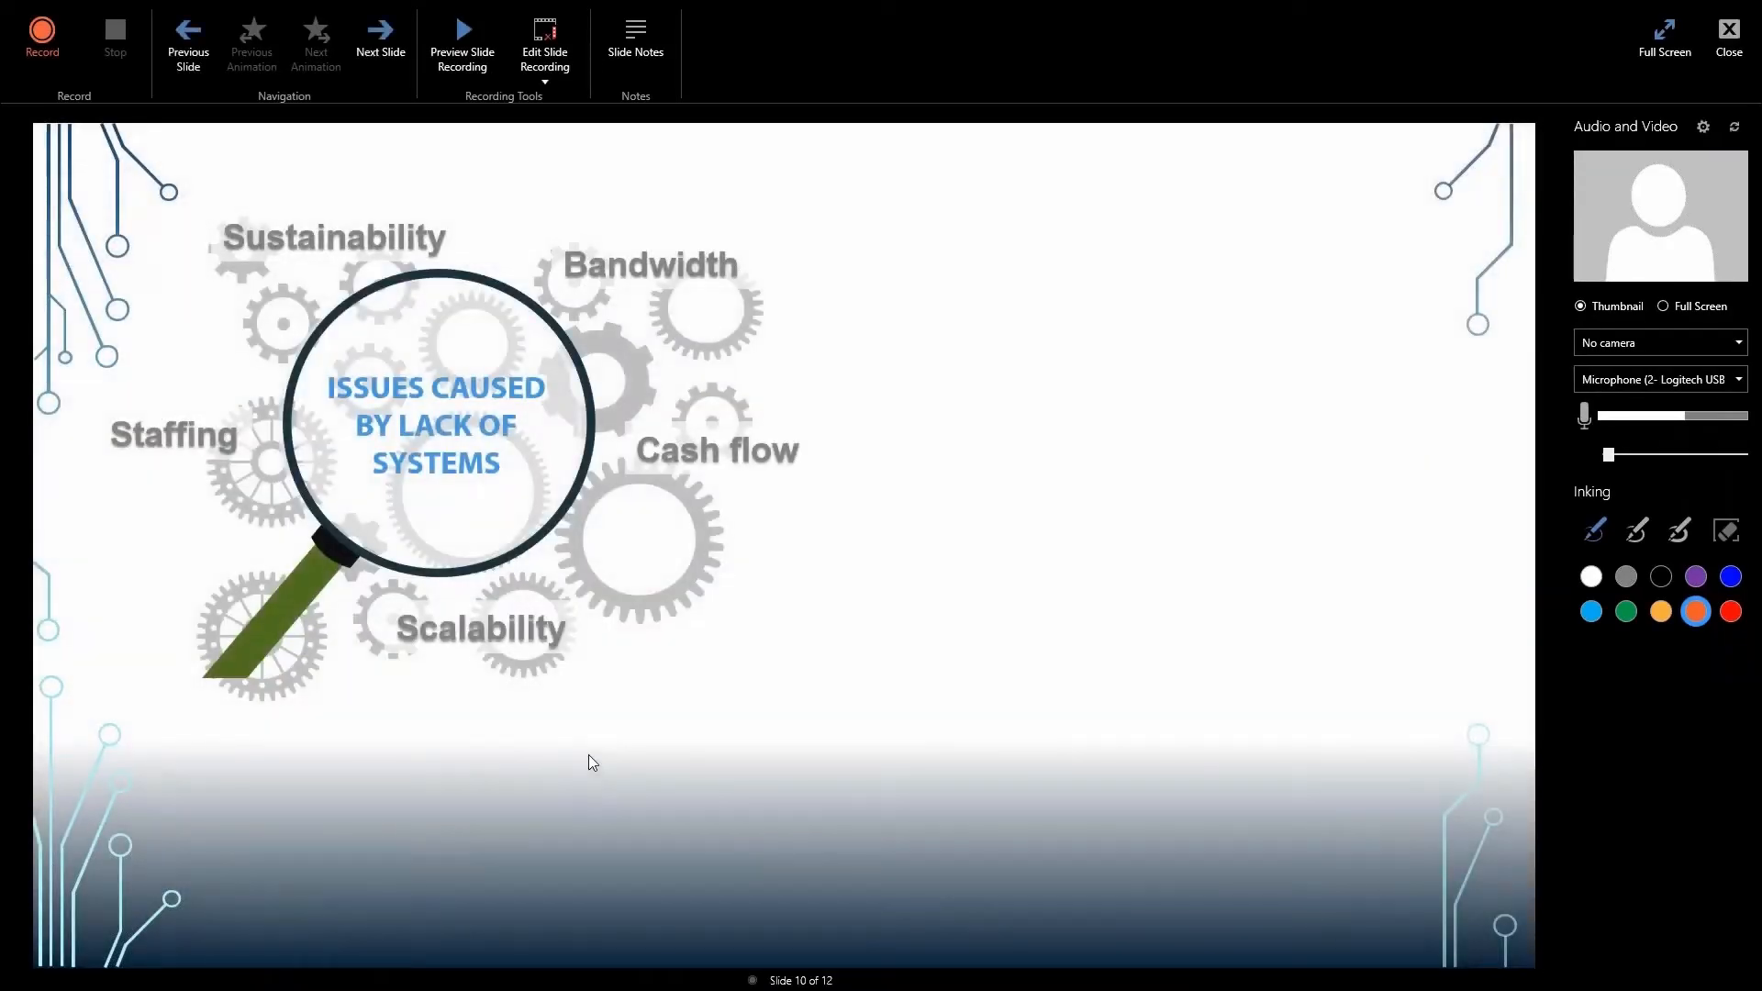
pyautogui.click(637, 33)
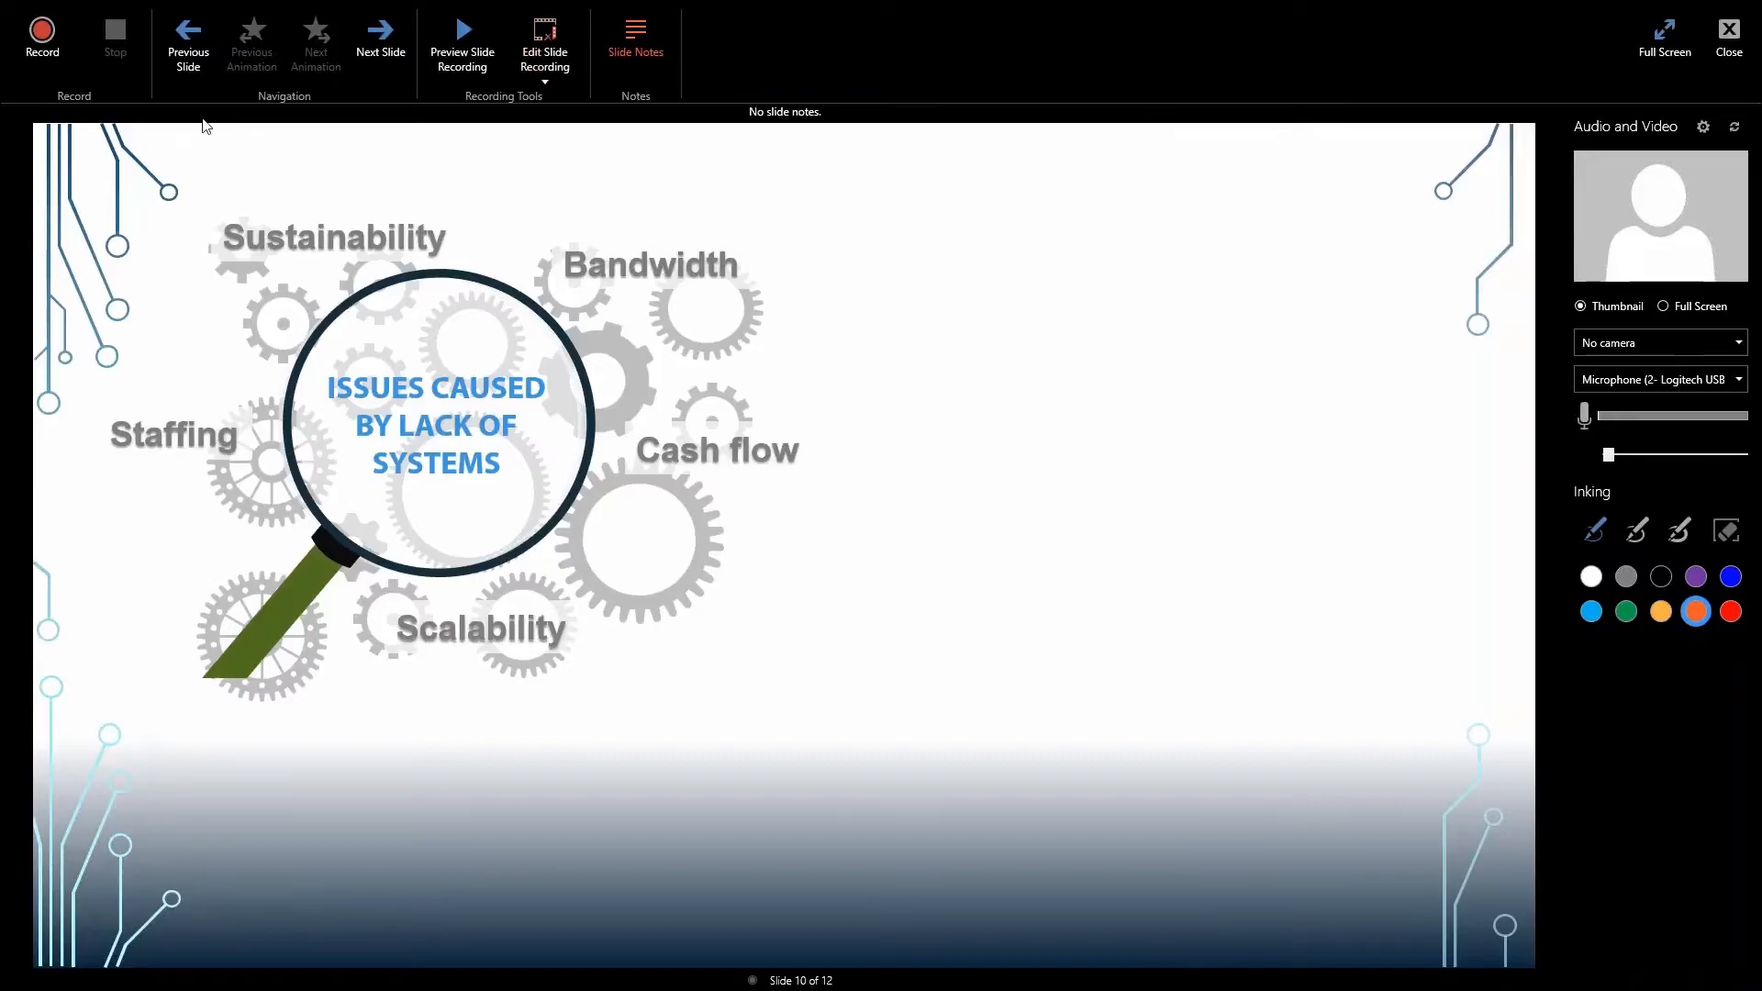
pyautogui.press('Escape')
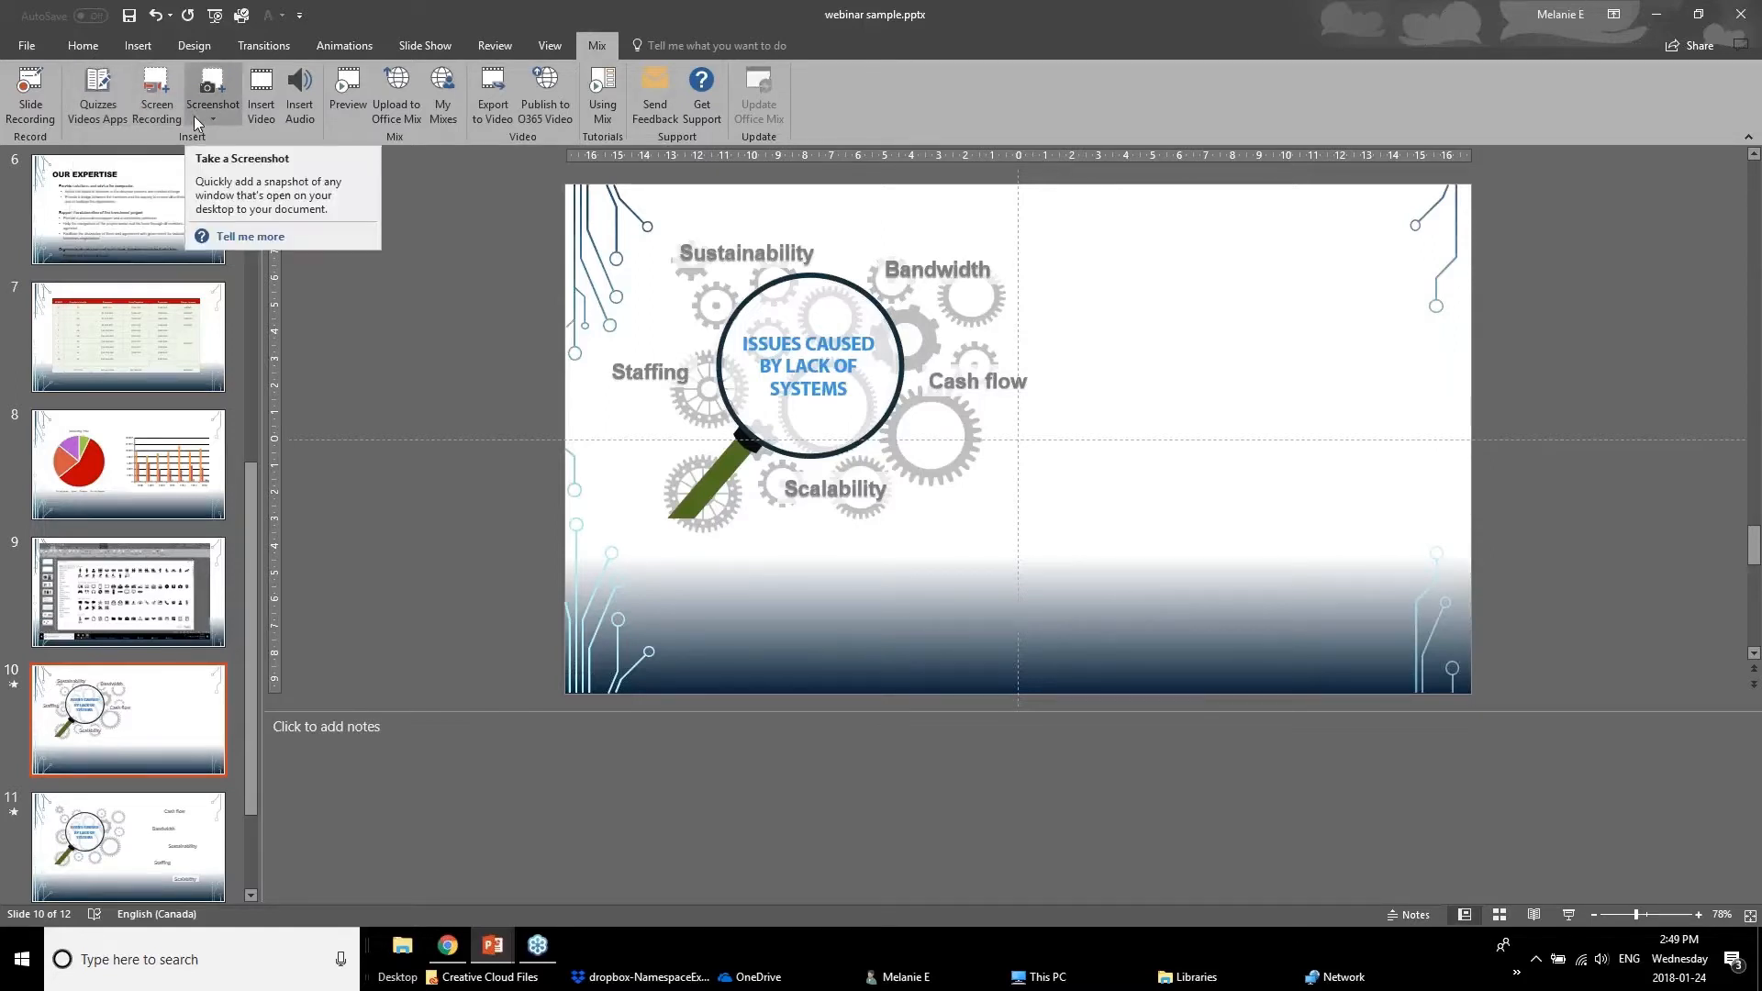
# Step: Look through the Lab Office Add-ins offered for quizzes, videos and apps, and close the list
pyautogui.click(99, 112)
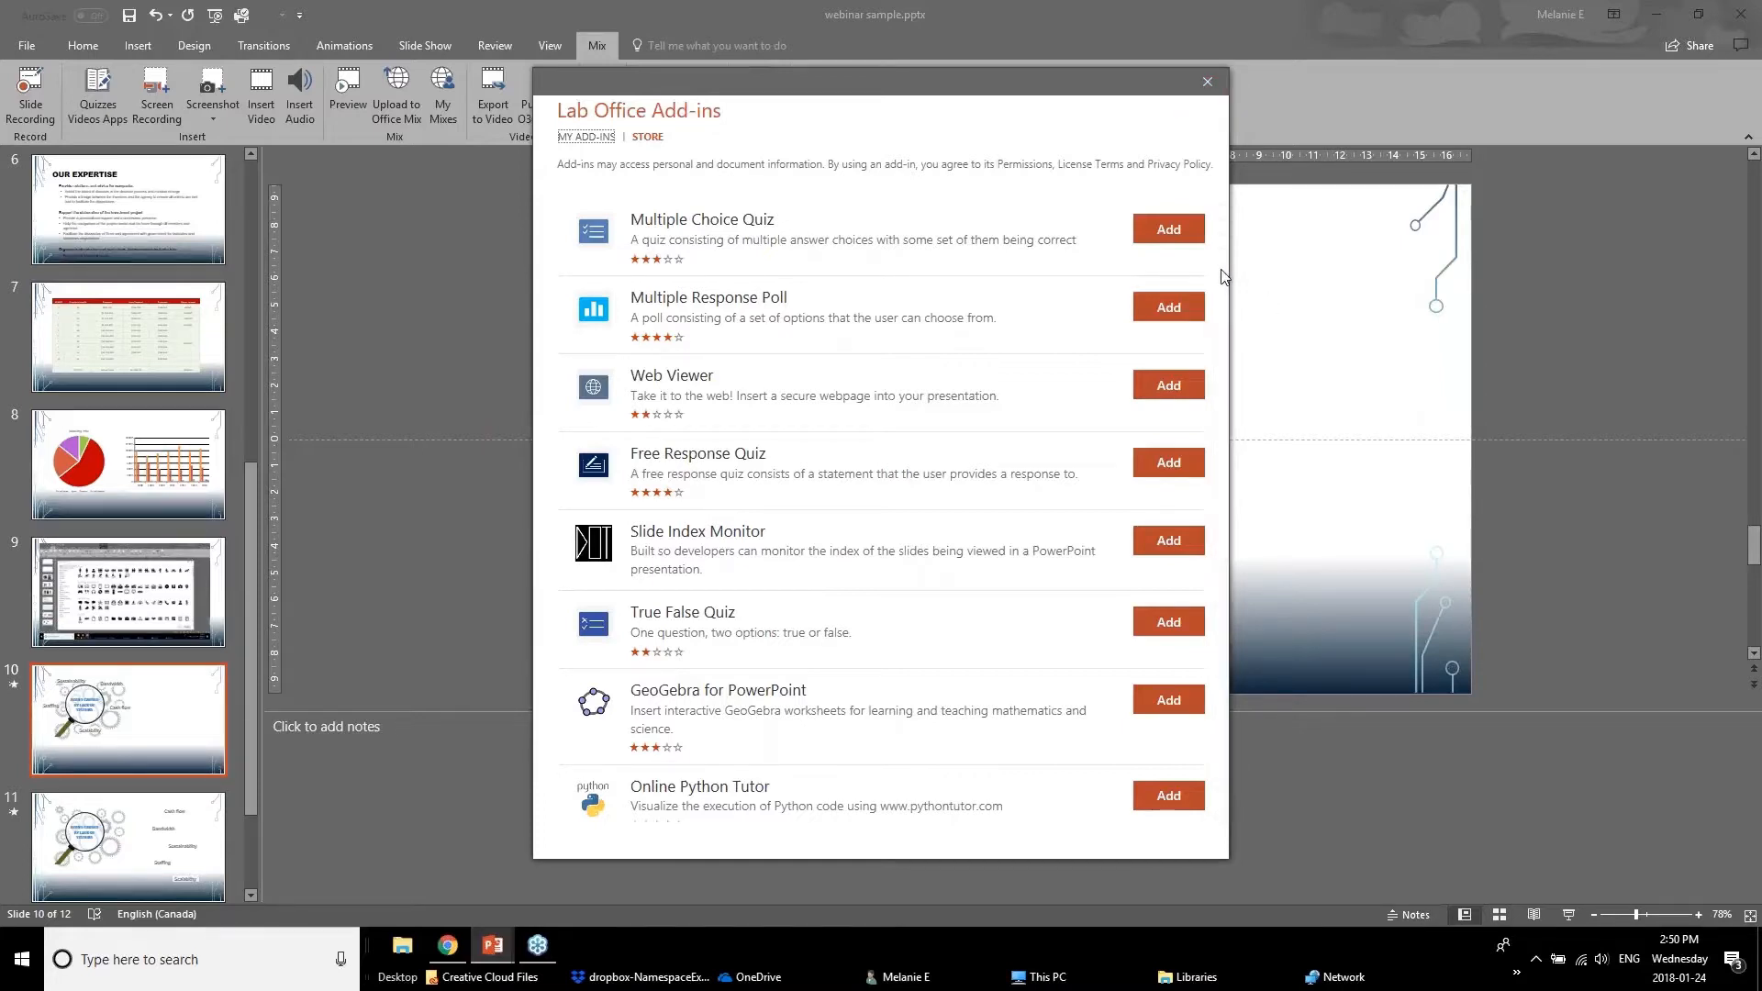
pyautogui.click(1209, 82)
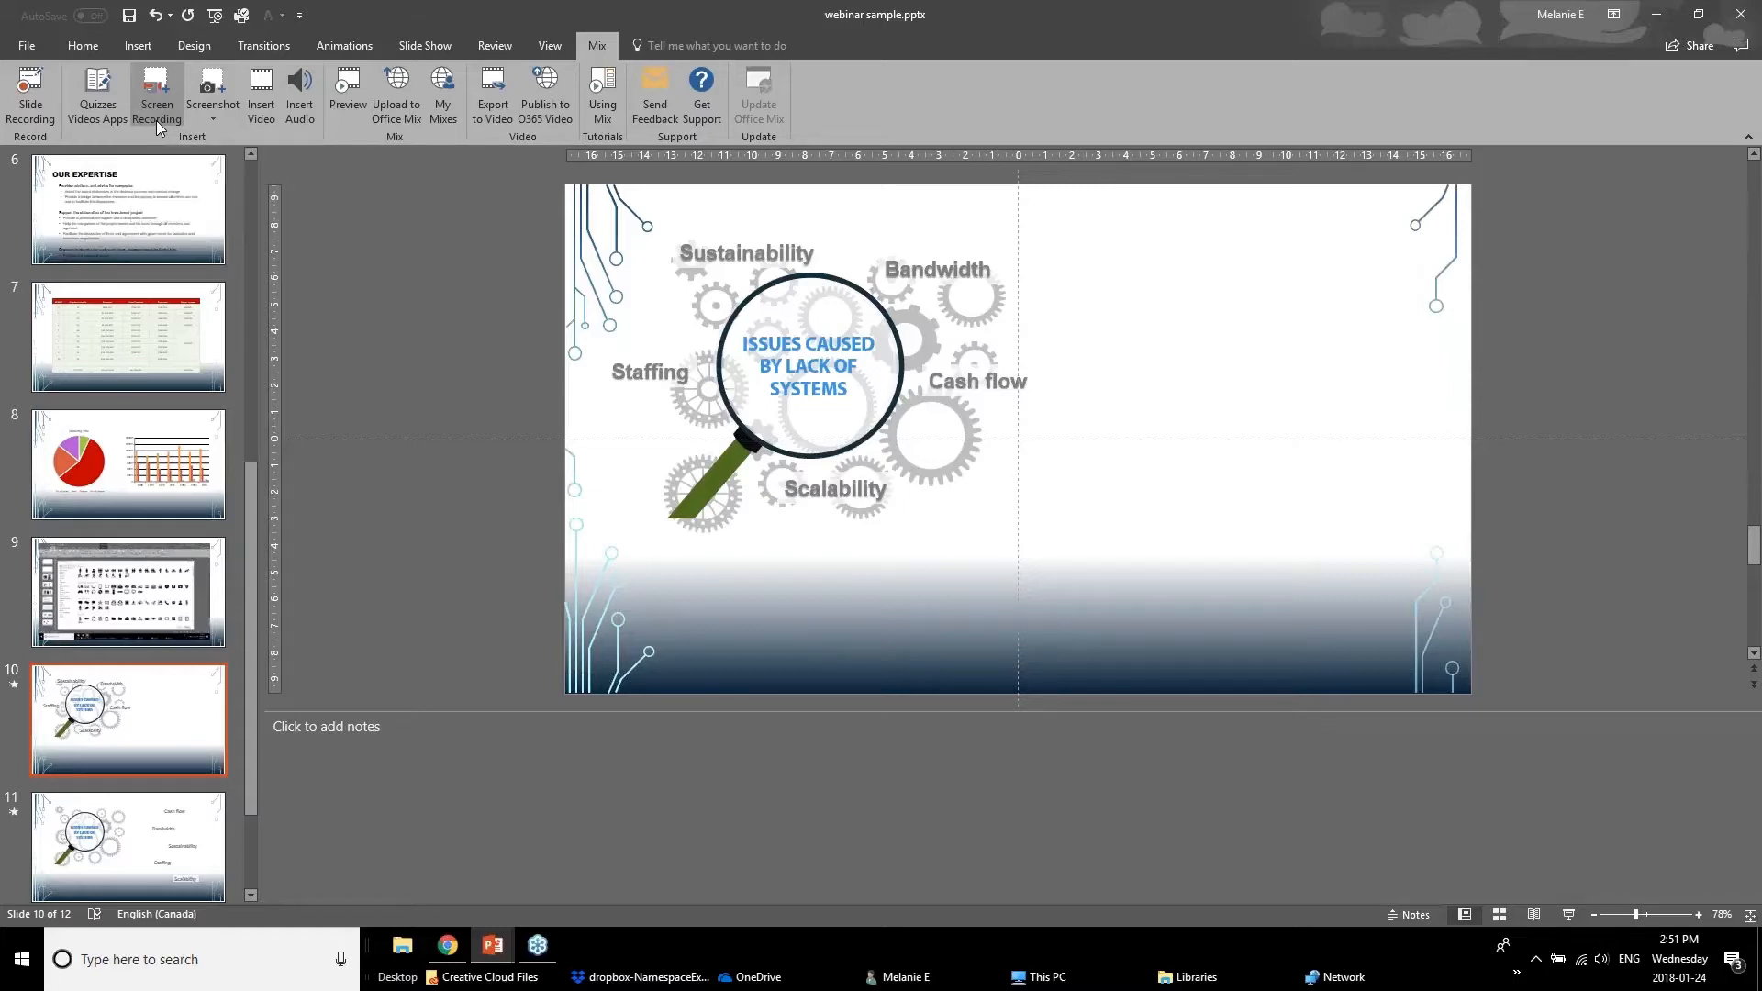
# Step: Insert a screen clipping of the New MIX Extension window on slide 10 and fit it within the slide at about 28.3 by 15.3 cm
pyautogui.click(232, 101)
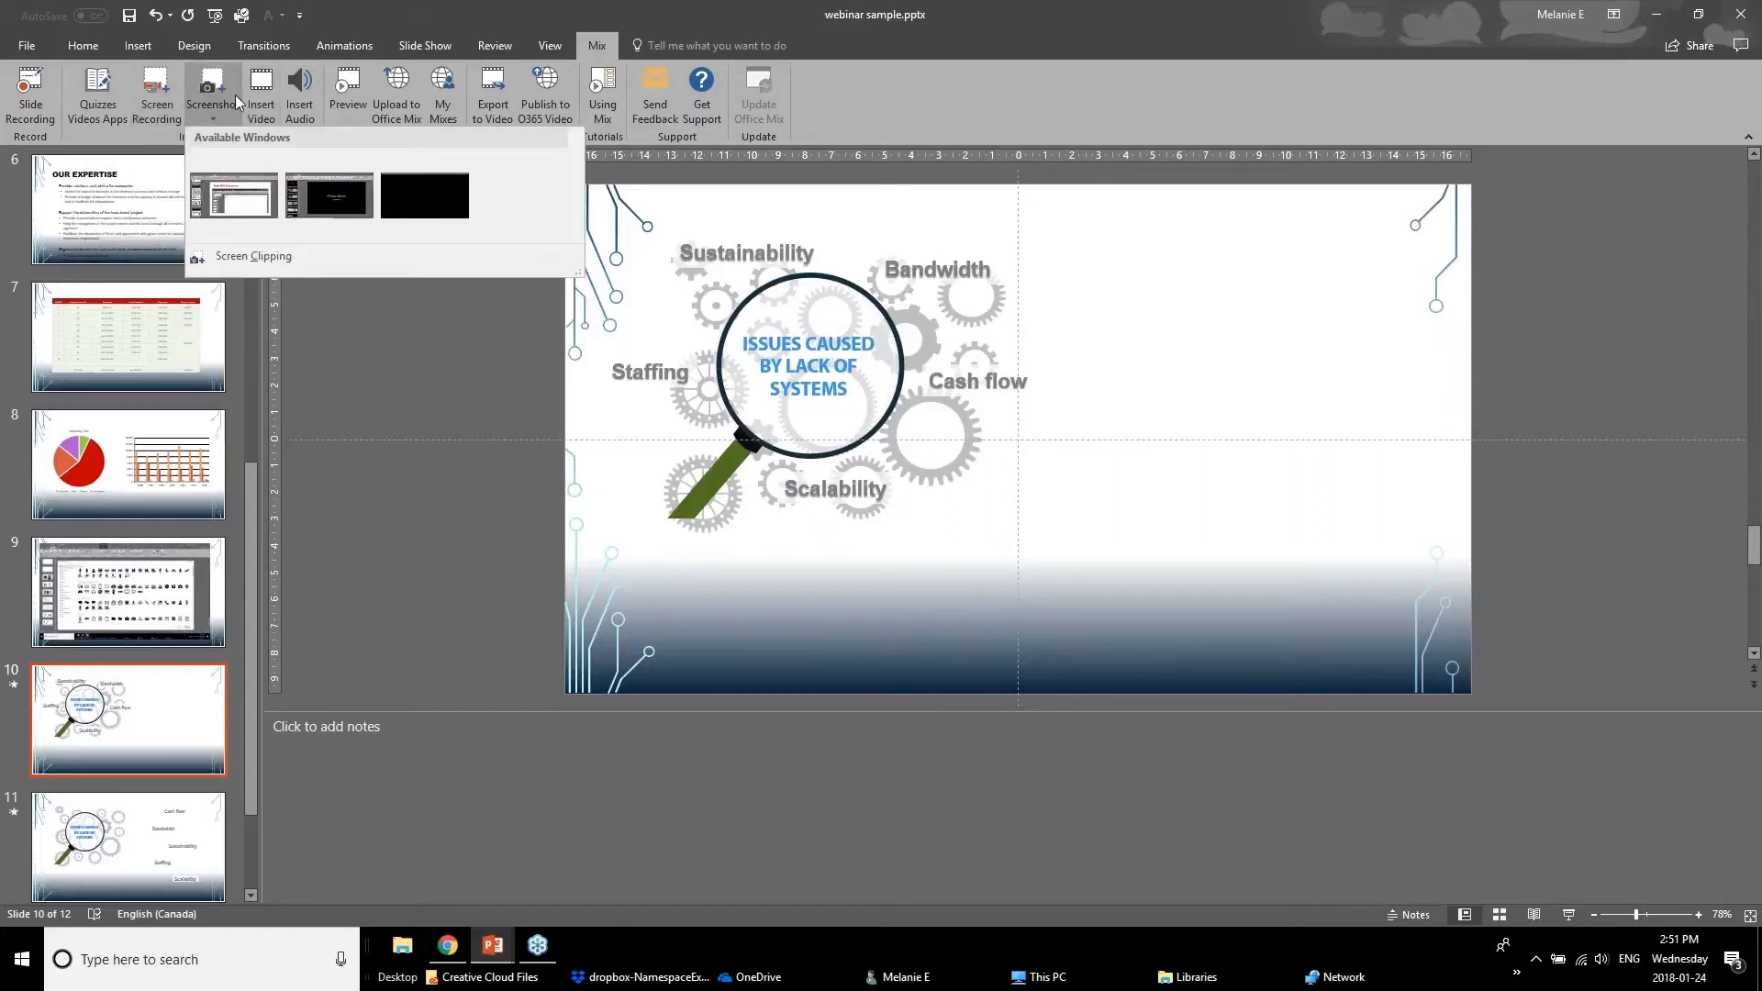
pyautogui.click(262, 255)
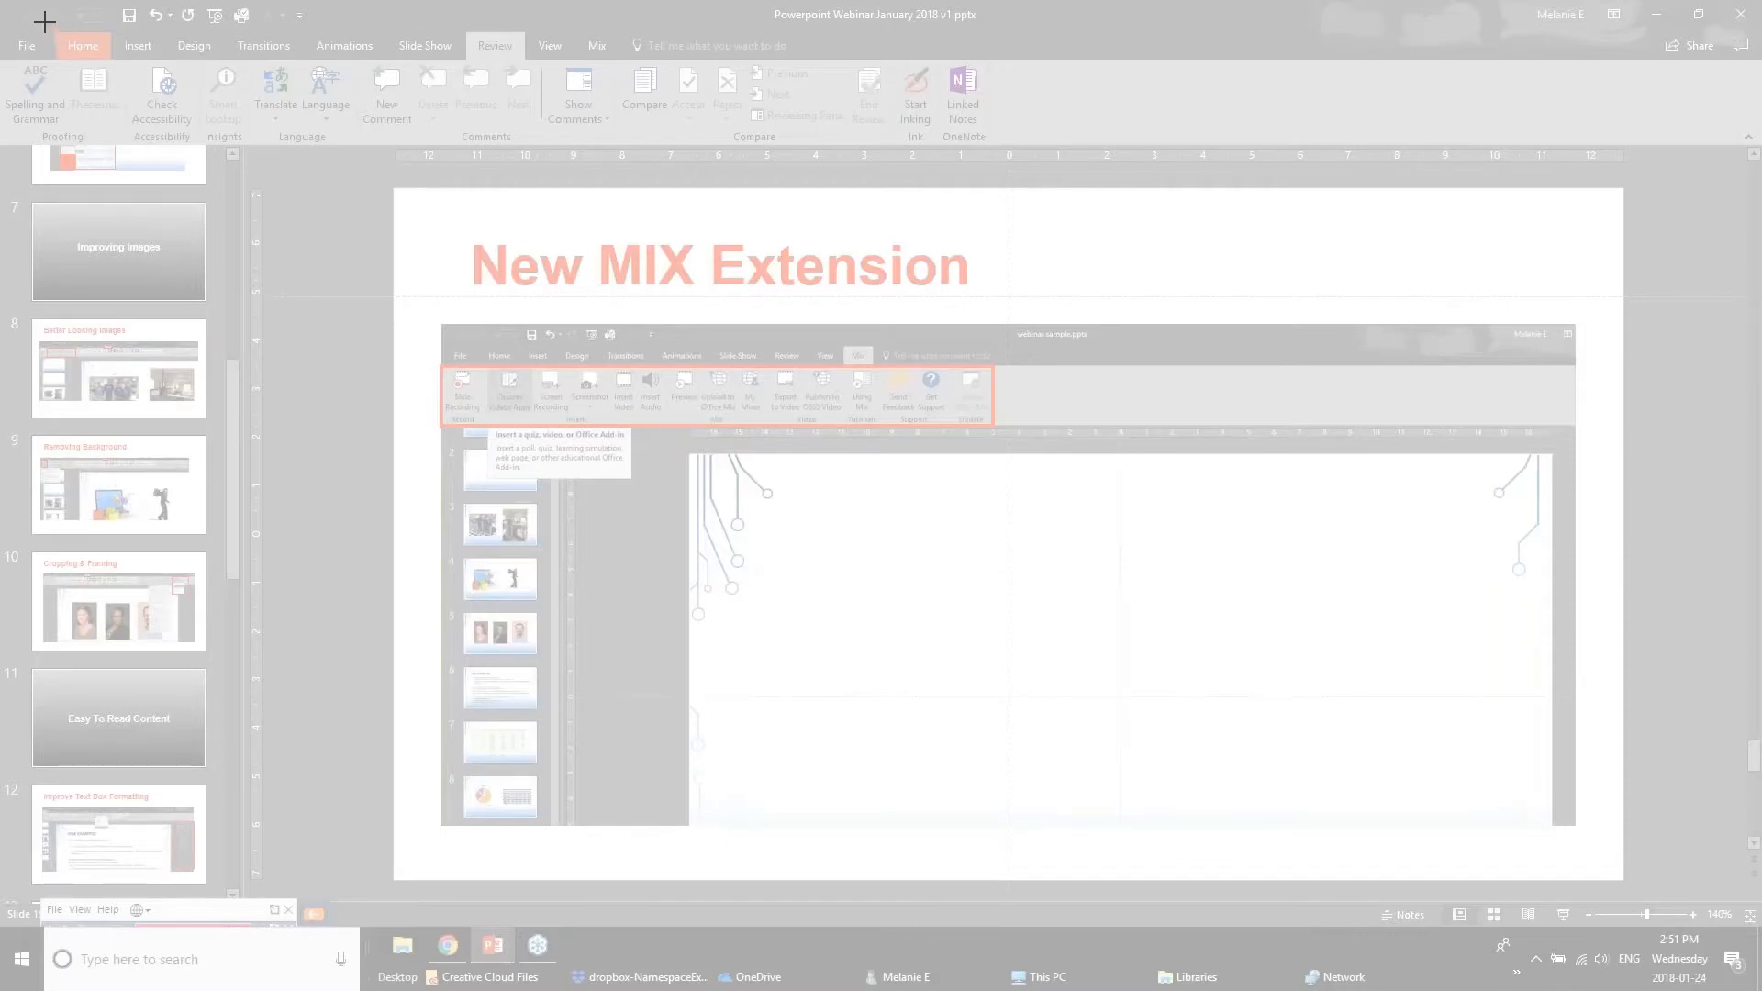
pyautogui.moveTo(44, 21); pyautogui.dragTo(1660, 897)
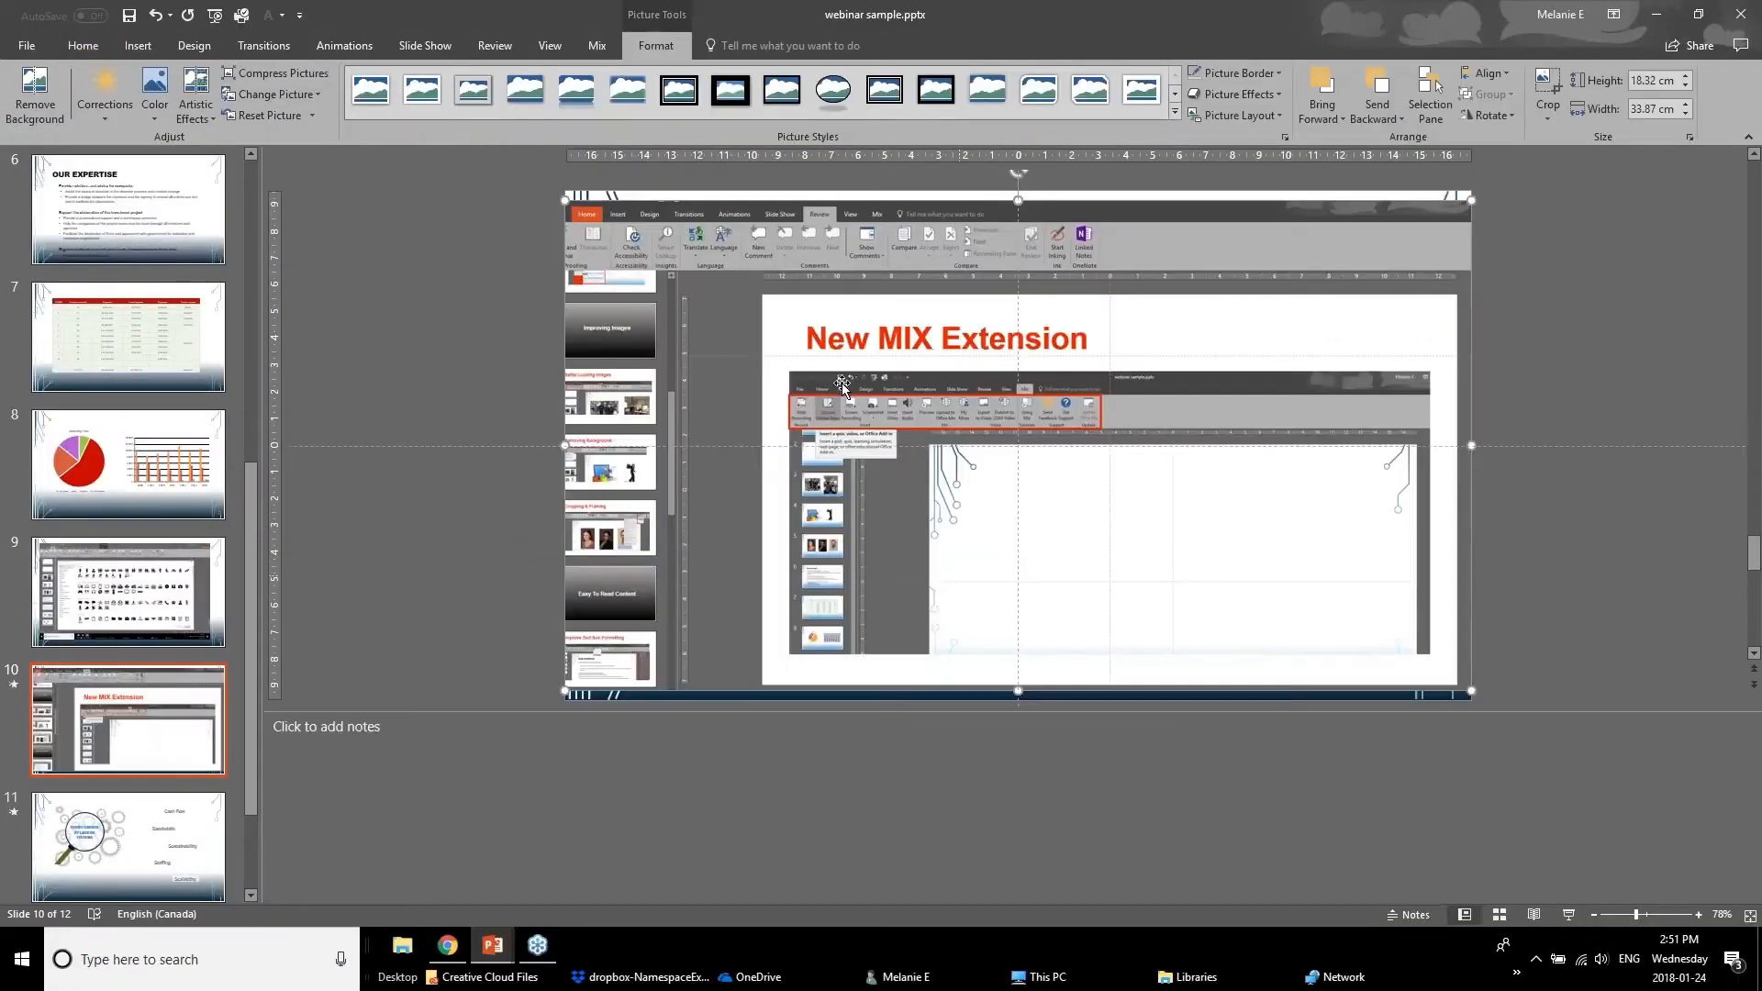
pyautogui.moveTo(1471, 200); pyautogui.dragTo(1321, 277)
pyautogui.moveTo(1096, 470); pyautogui.dragTo(1182, 419)
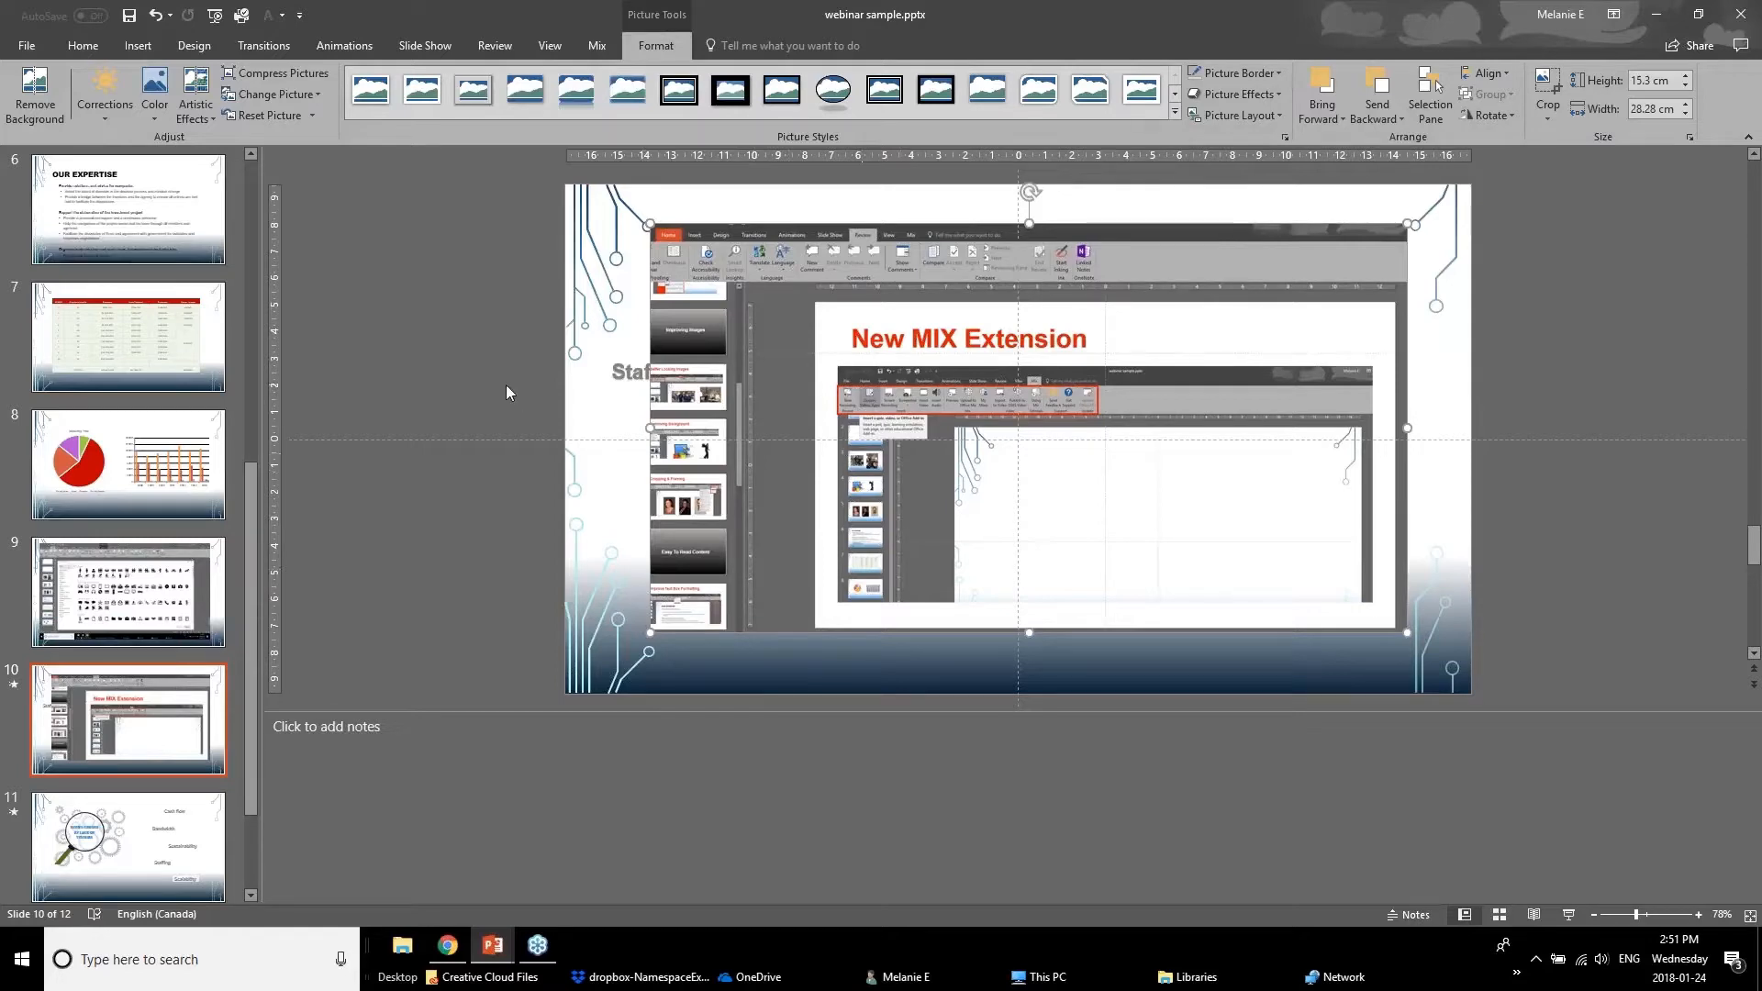
# Step: Switch to Powerpoint Webinar January 2018 v1.pptx and display slide 20, Zoom Feature
pyautogui.click(494, 950)
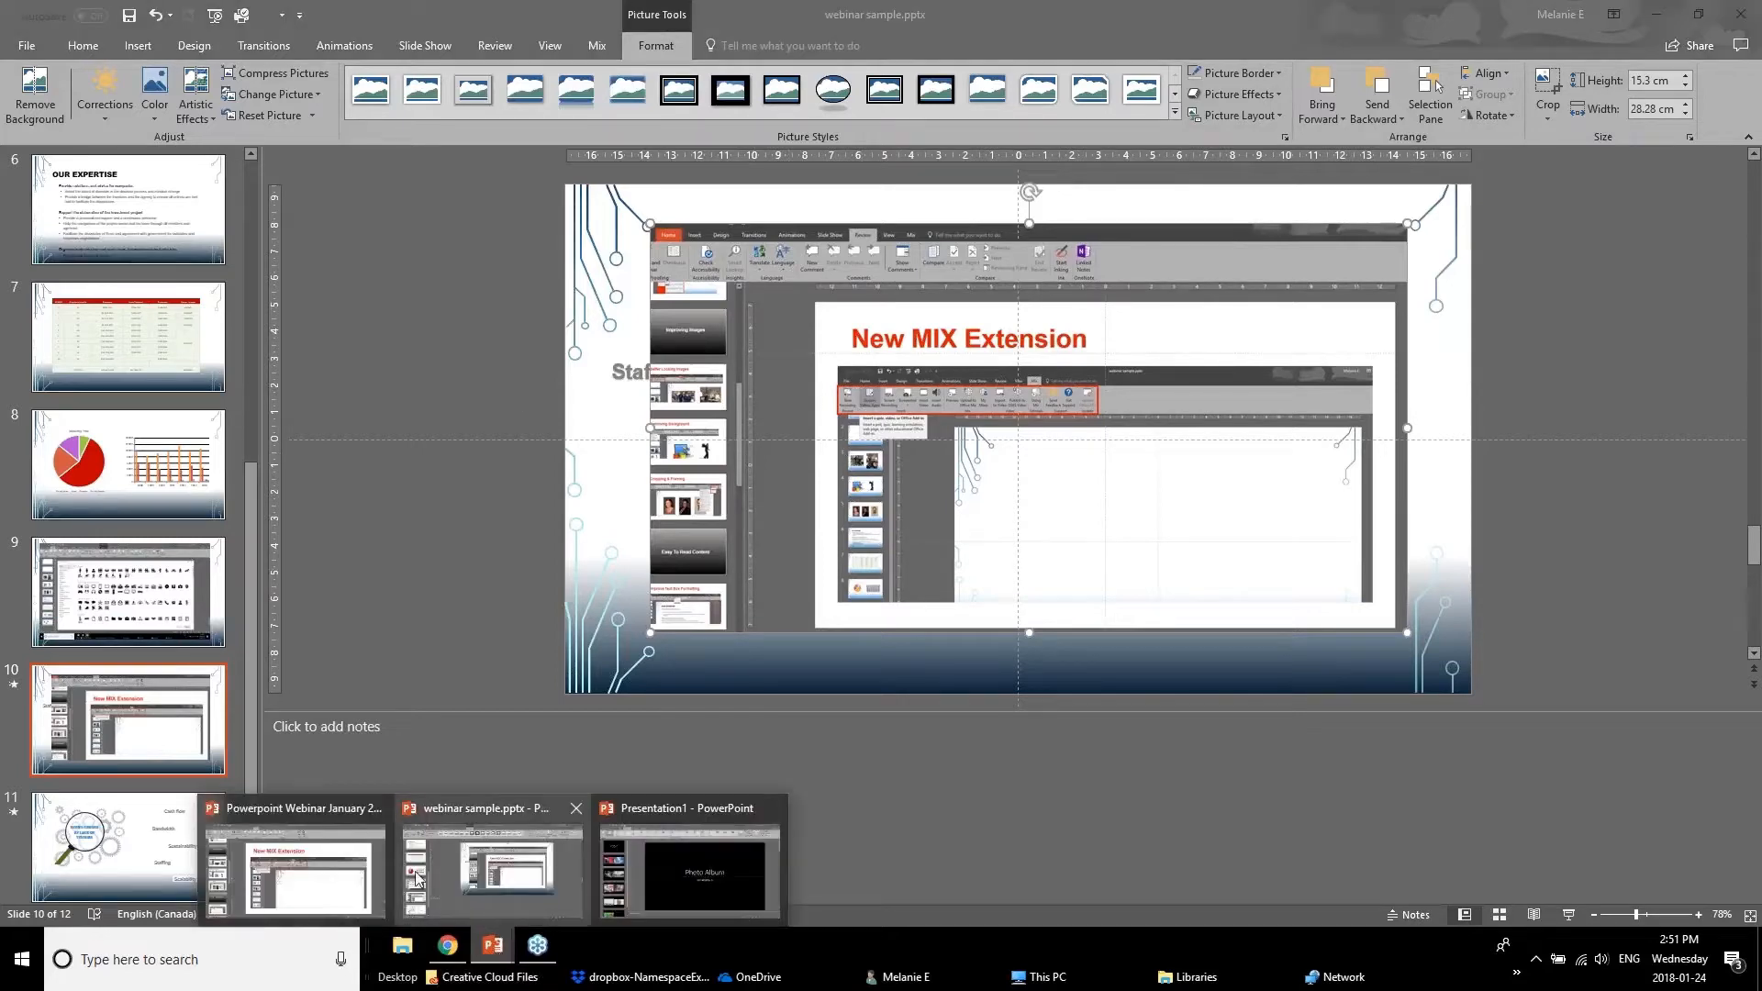
pyautogui.click(322, 862)
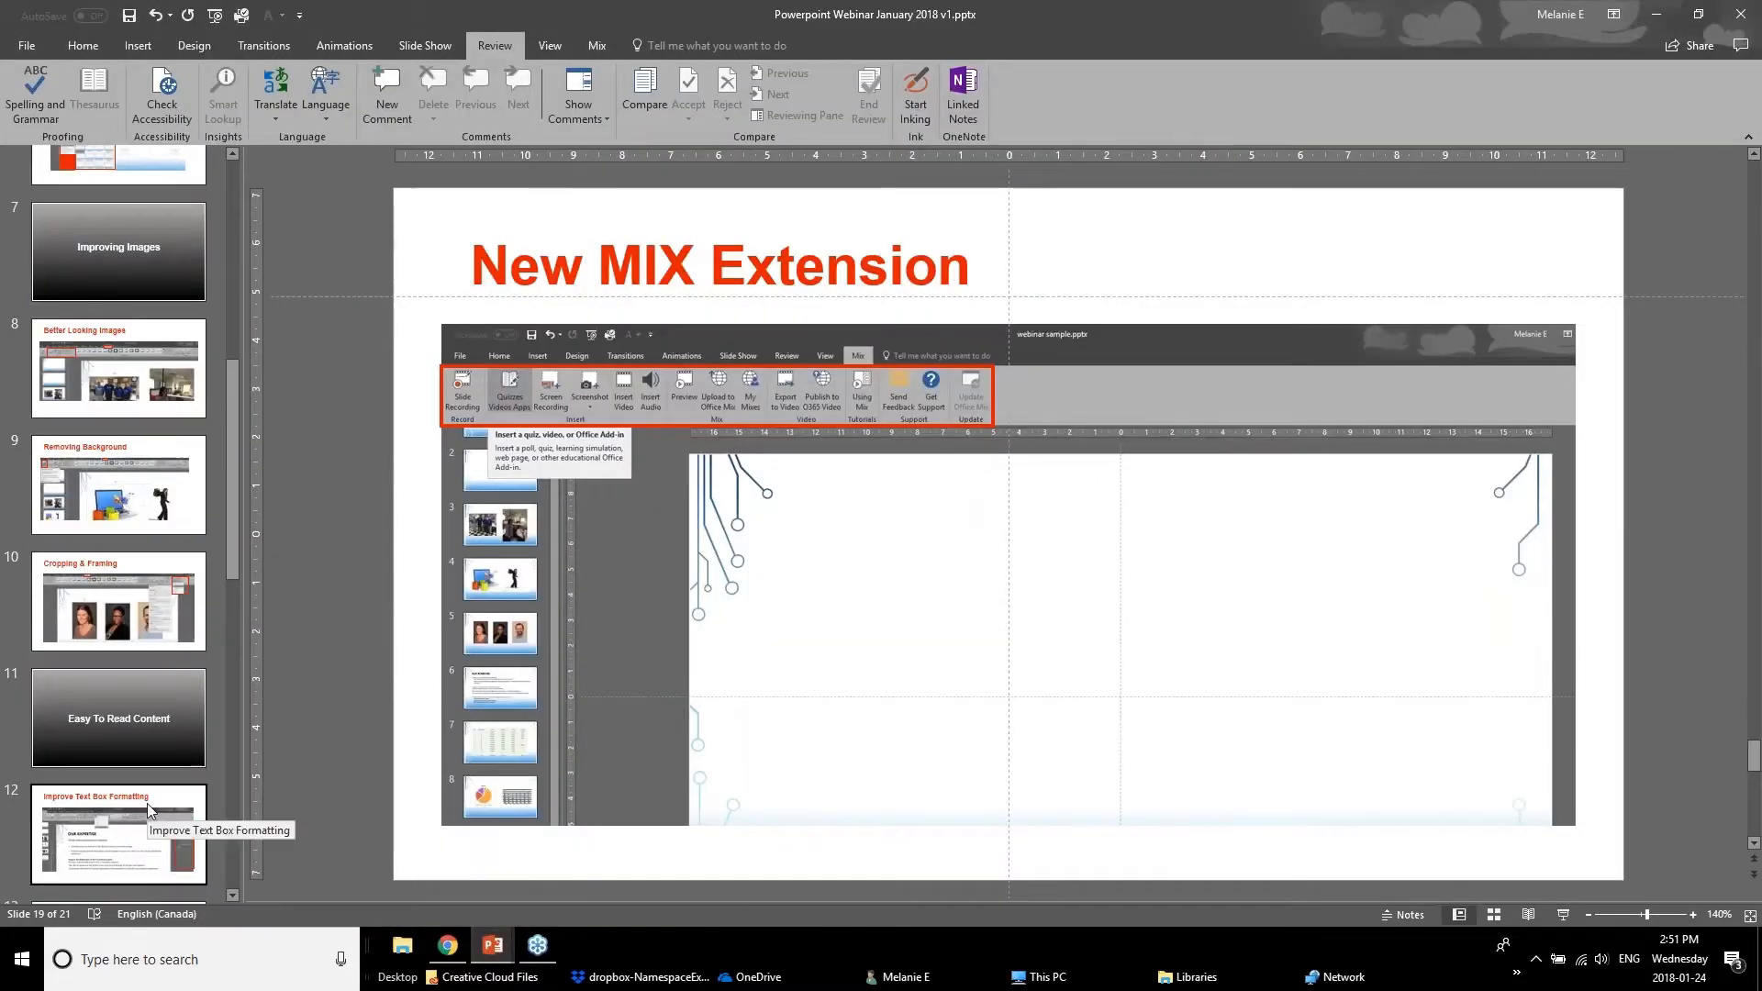
pyautogui.scroll(-5, 129, 651)
pyautogui.click(125, 711)
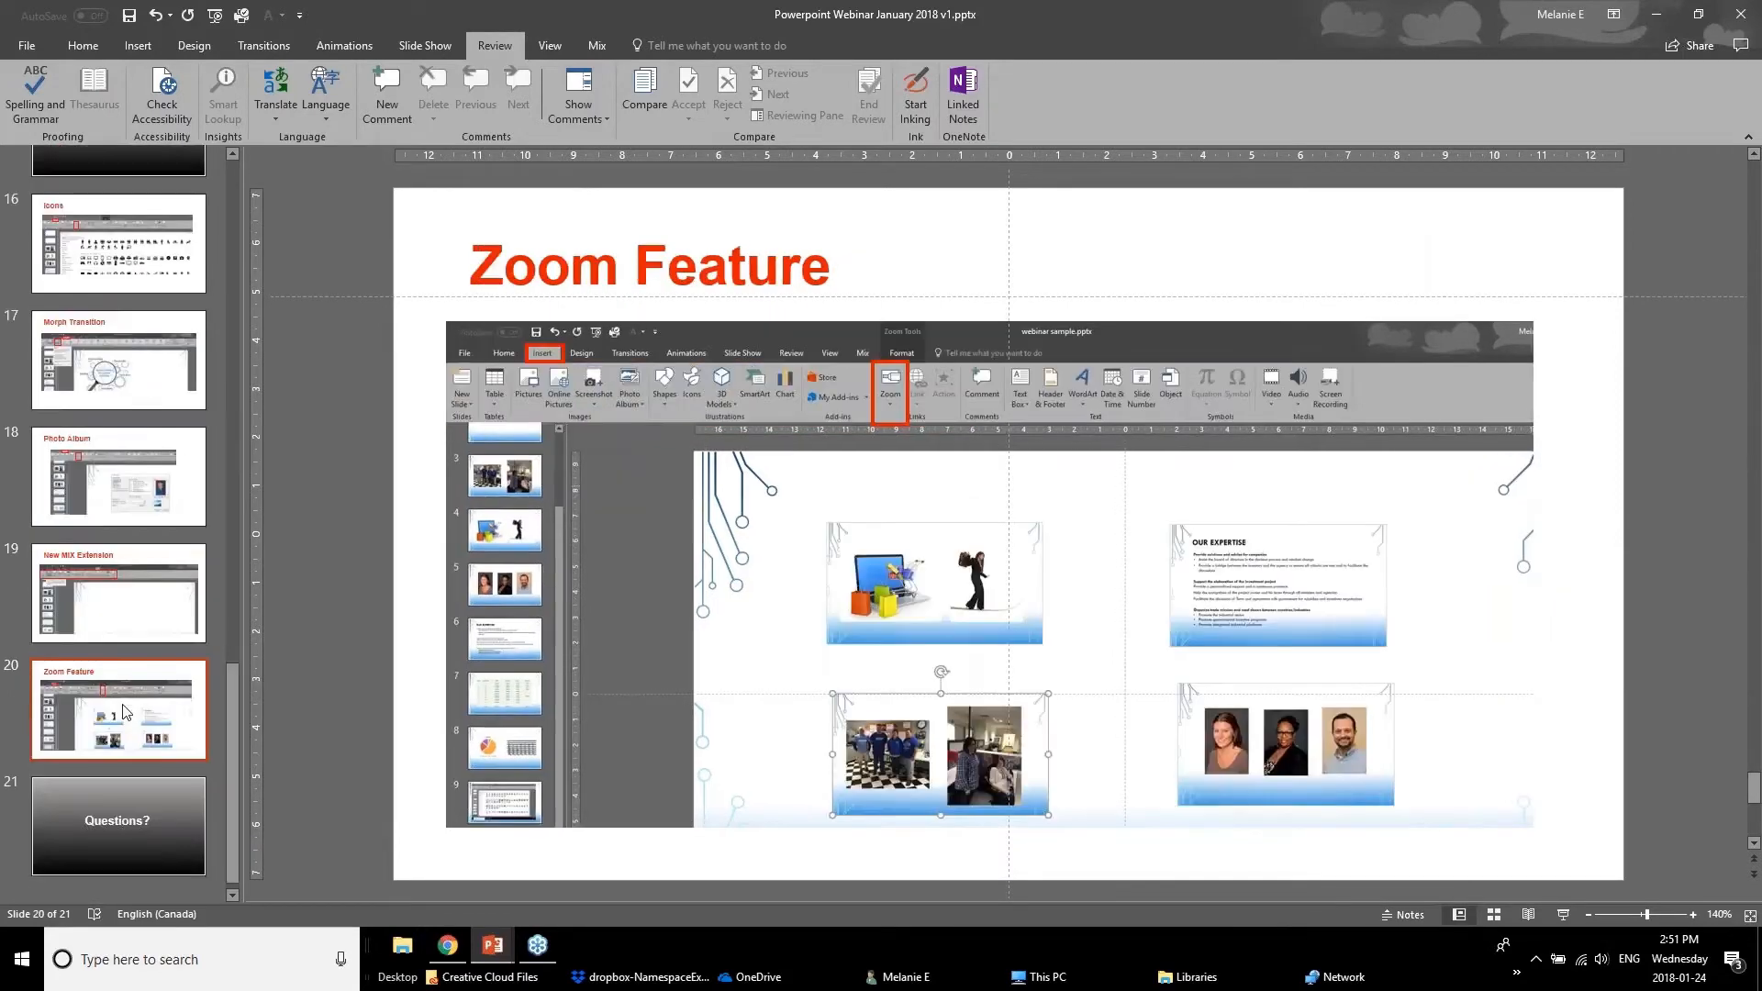